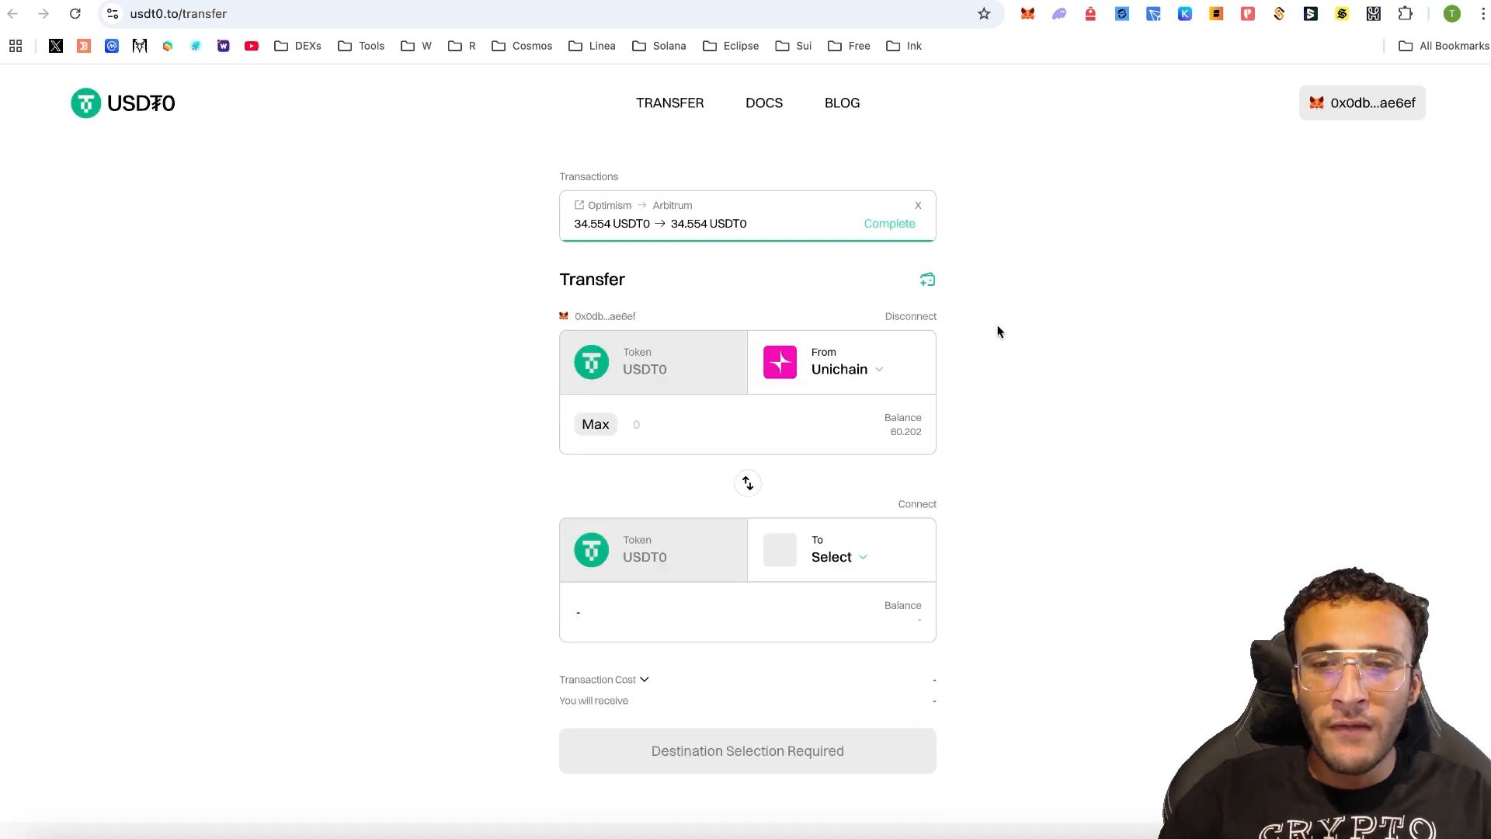
- Browse the USDT0 source-chain list and its balances, then close it without changing the chain
left_click(835, 368)
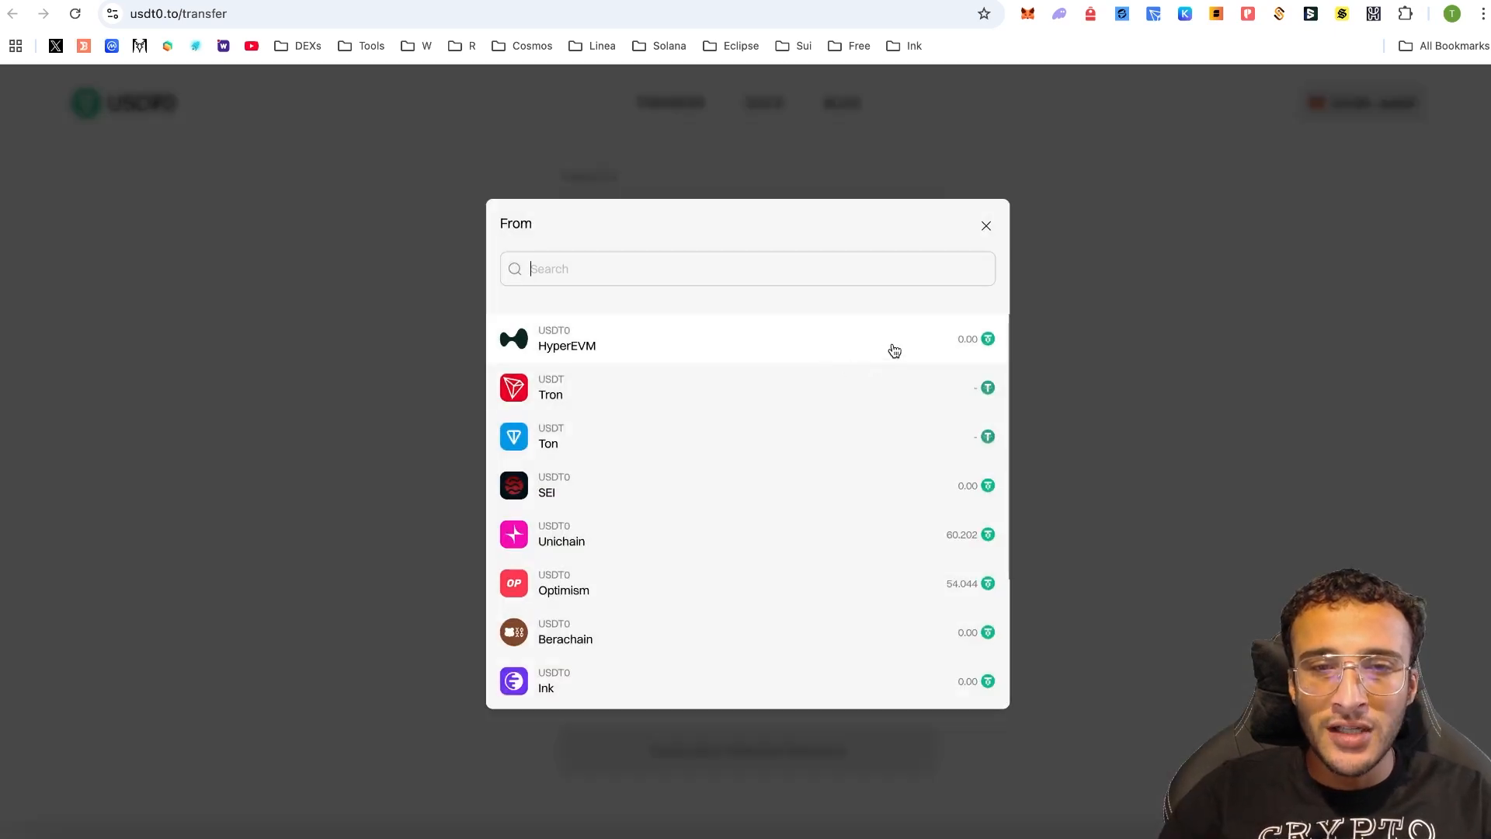
scroll(906, 404, "down", 2)
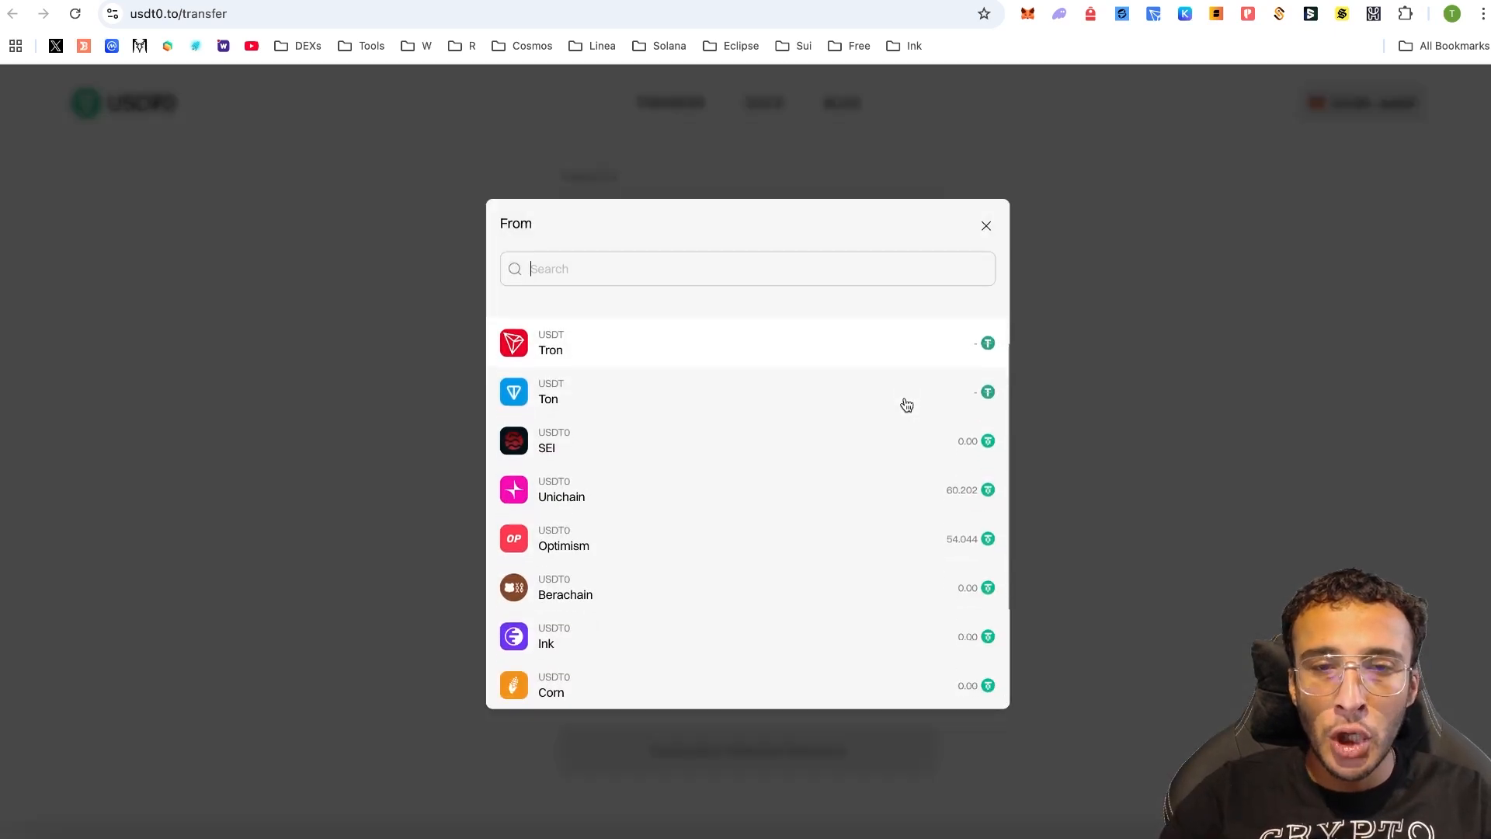
scroll(907, 404, "down", 2)
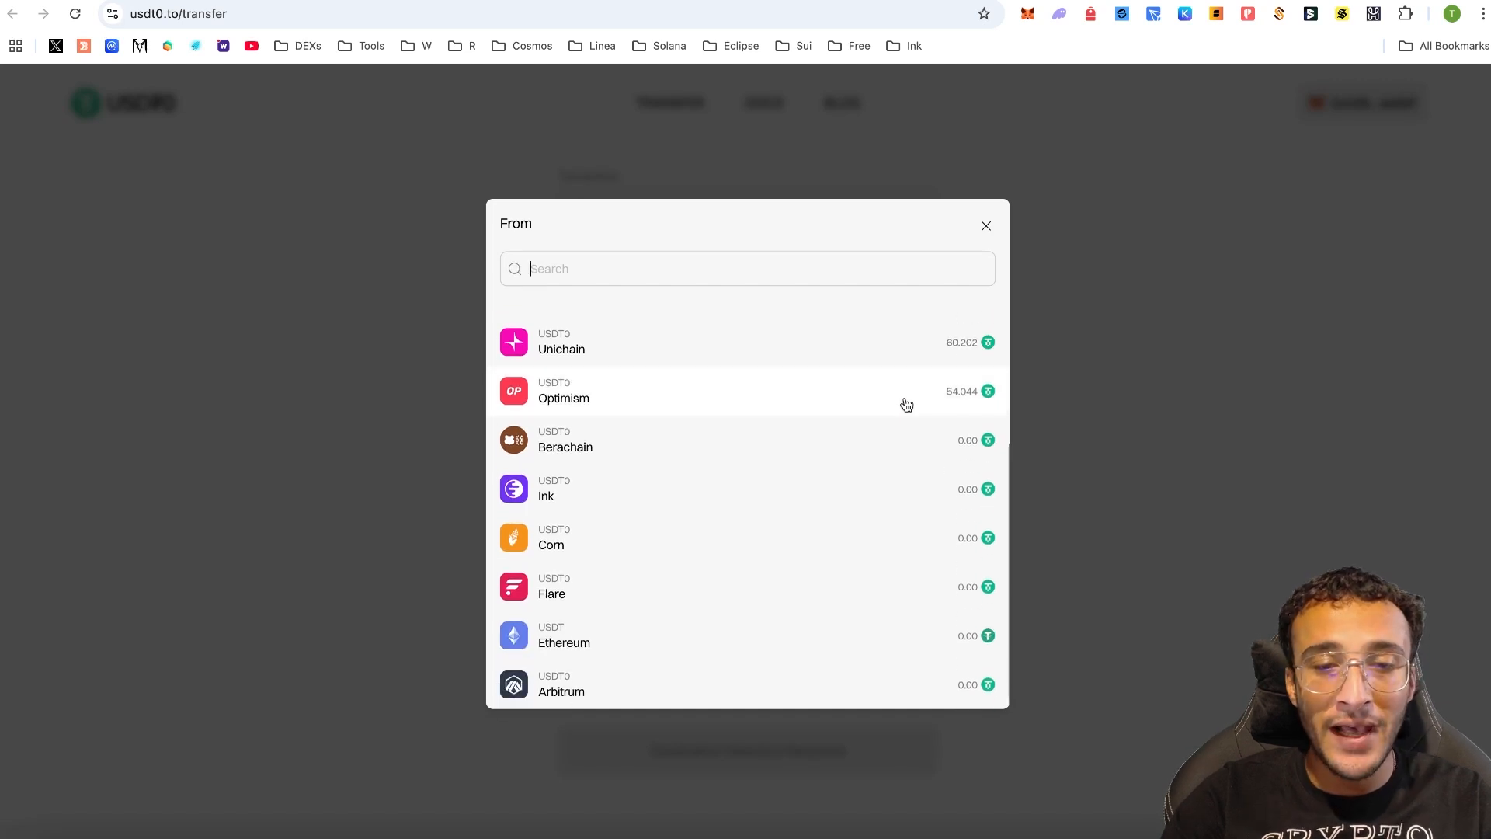
left_click(1223, 494)
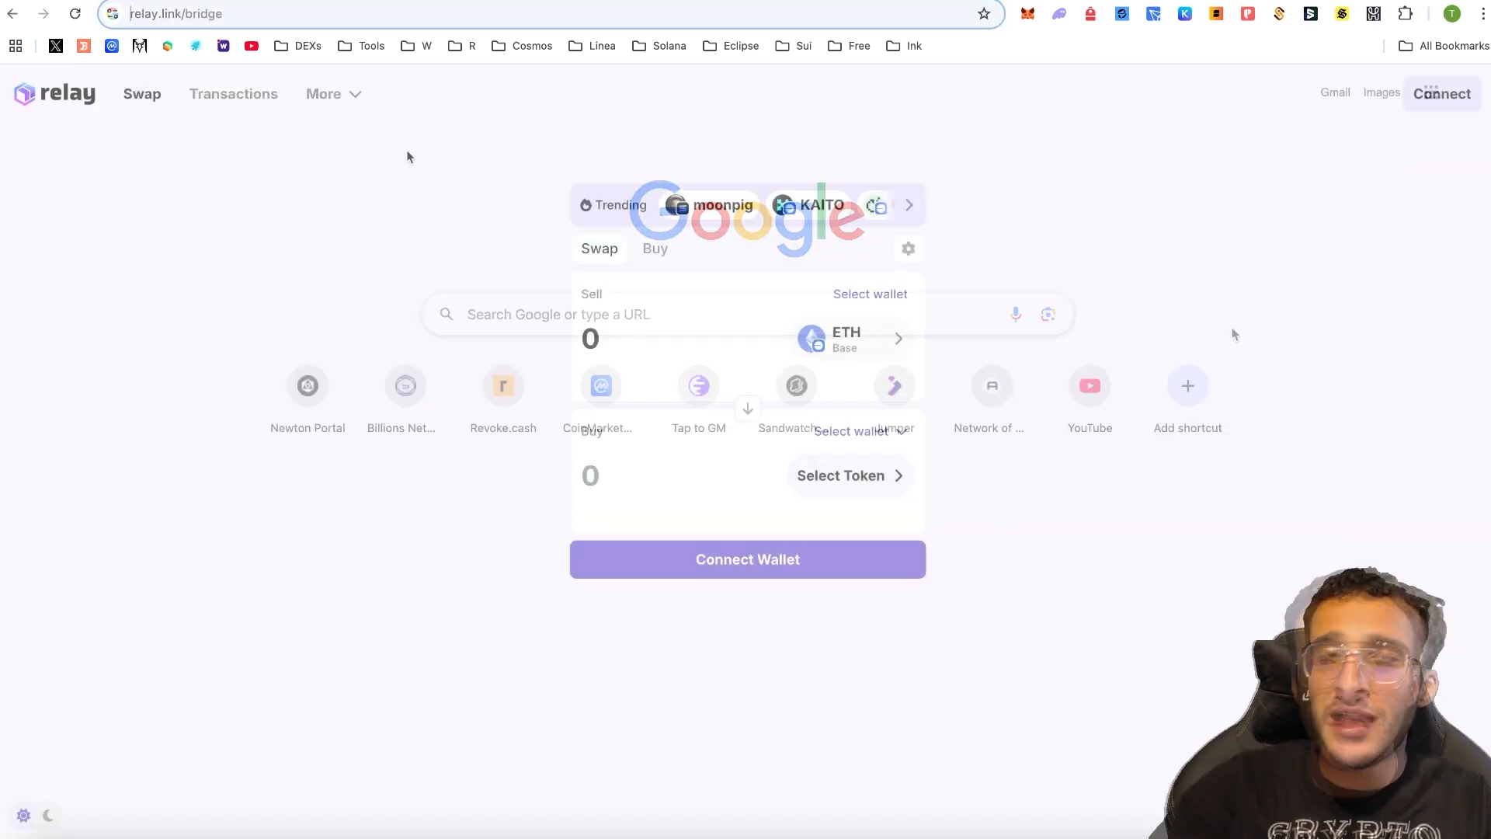
- Connect MetaMask to Relay so the form shows the 0.08604 ETH balance on Base
left_click(800, 558)
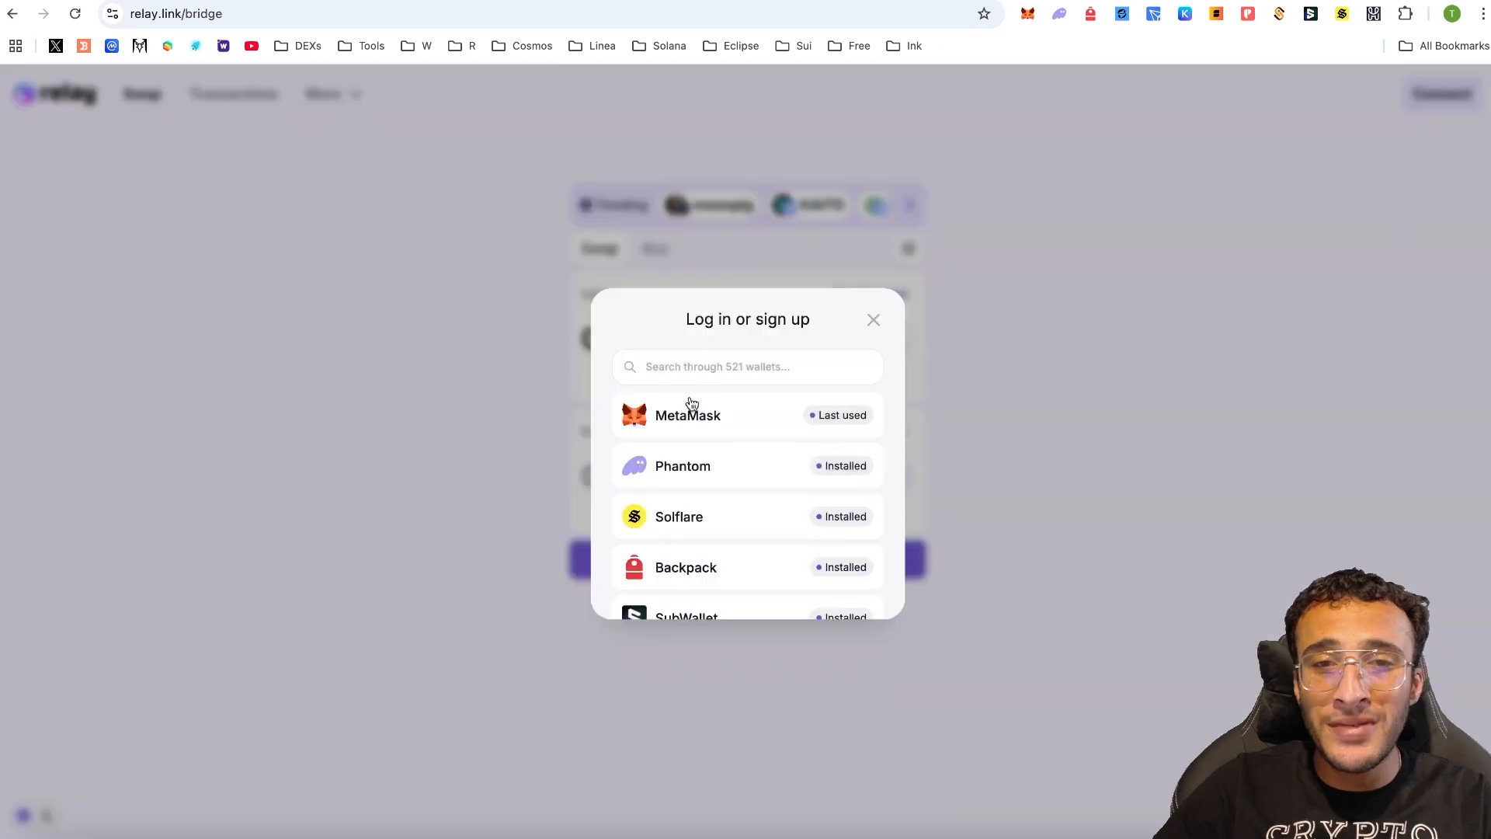
left_click(740, 412)
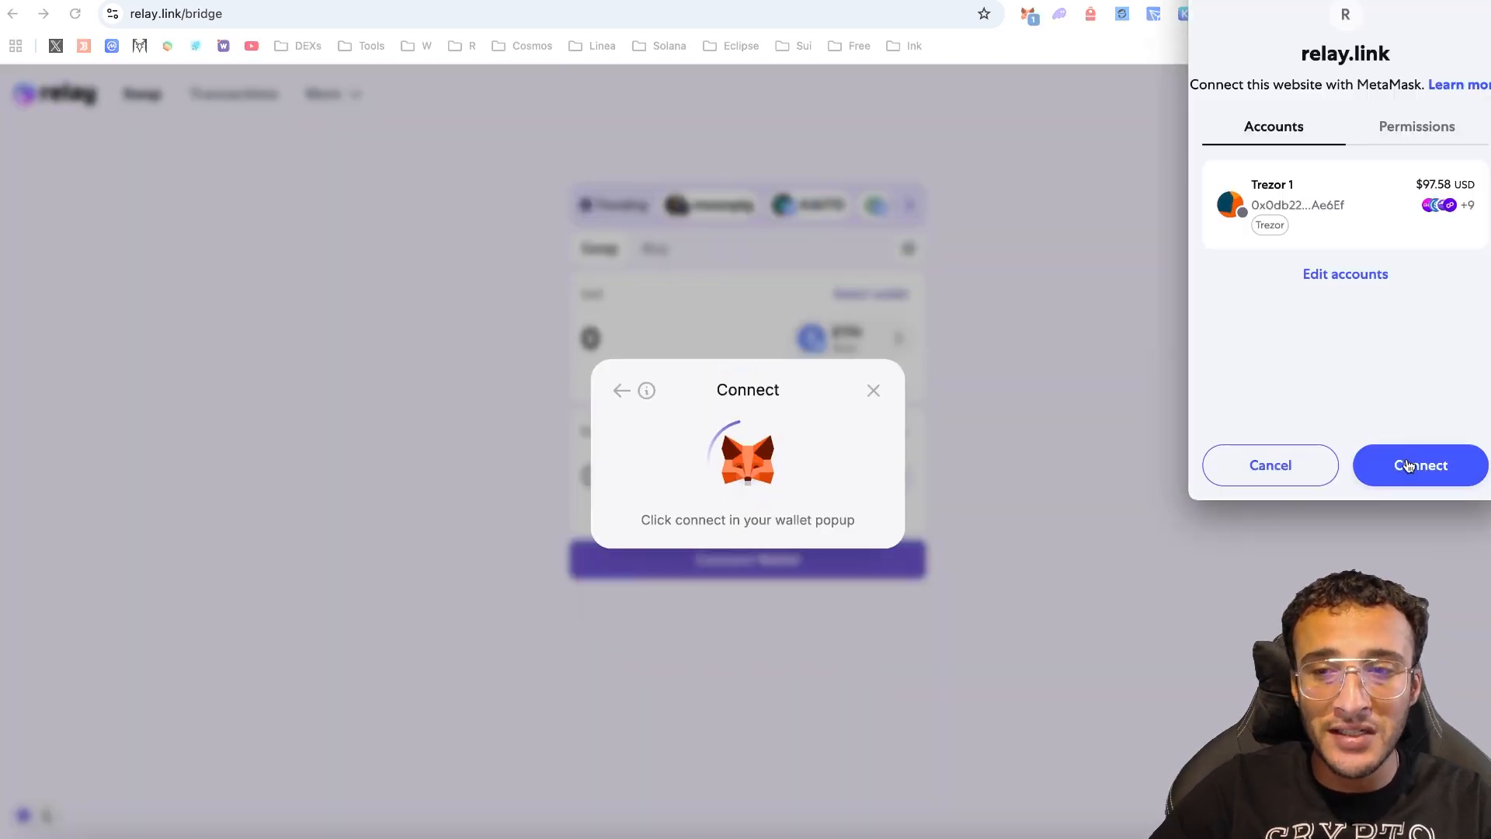
left_click(1412, 464)
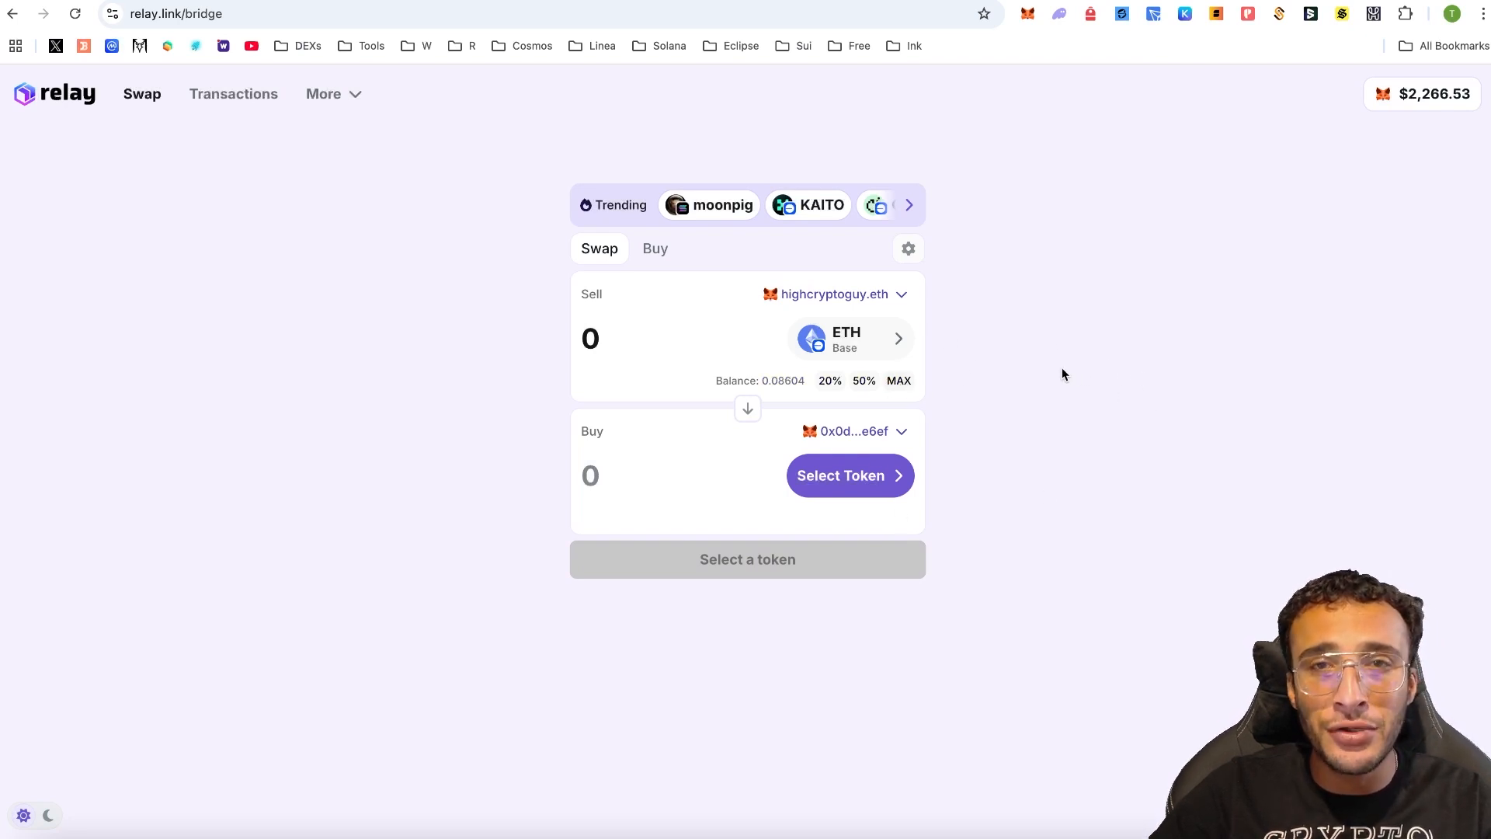
- Set the sell token to ETH on Unichain
left_click(841, 341)
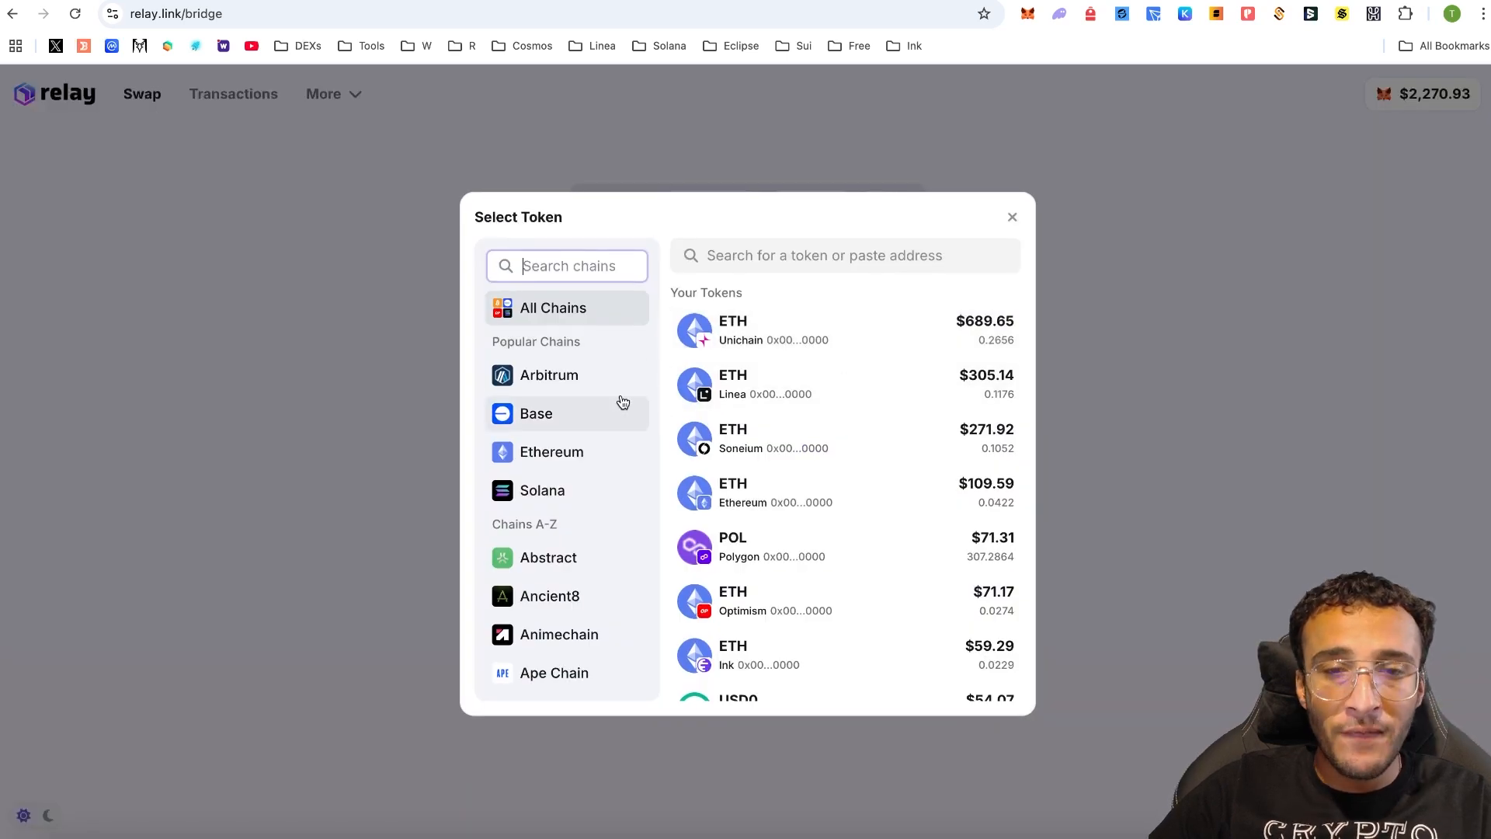
scroll(591, 404, "down", 10)
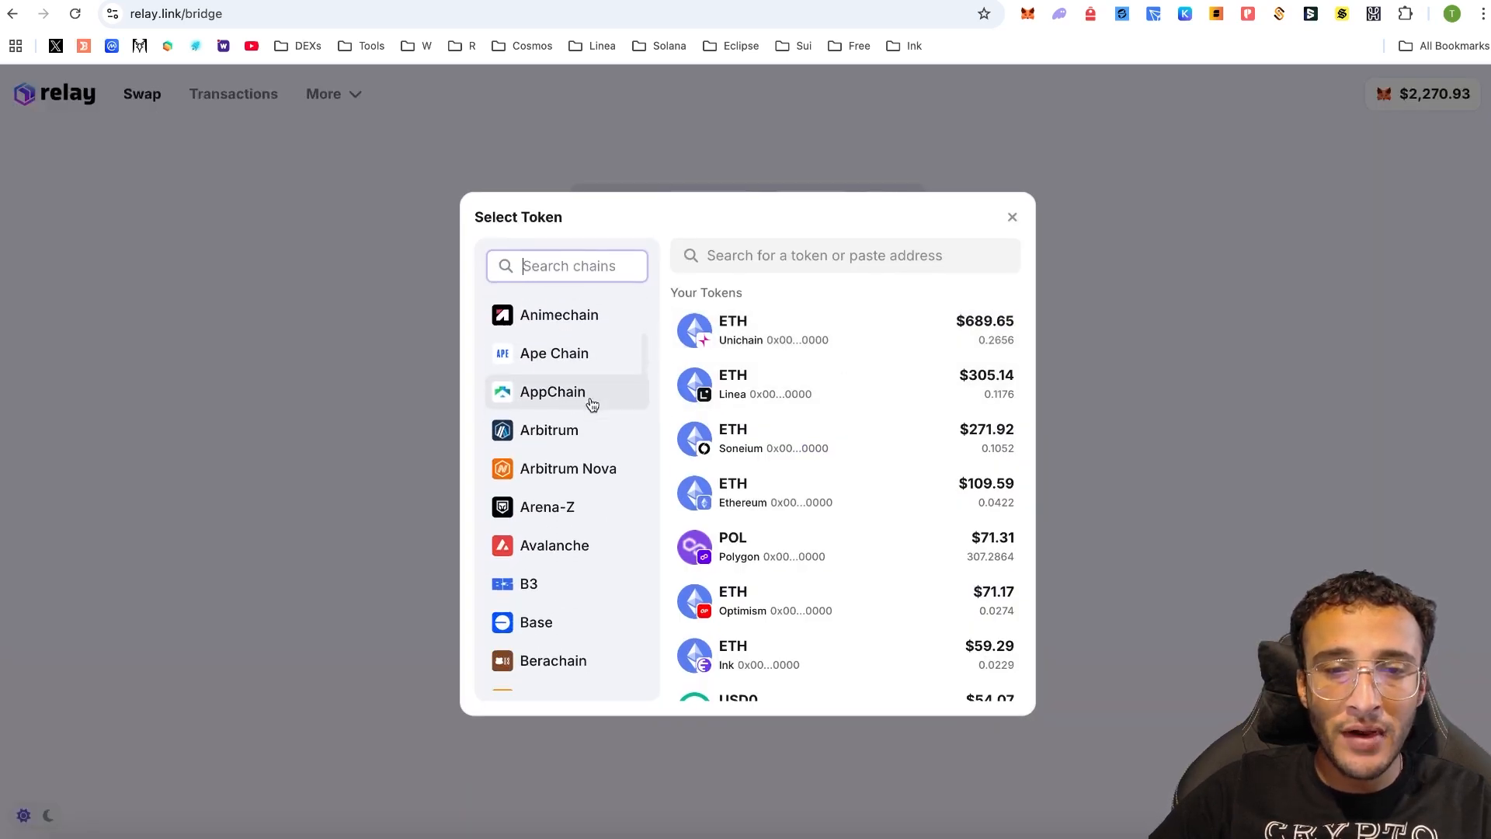
scroll(593, 403, "down", 10)
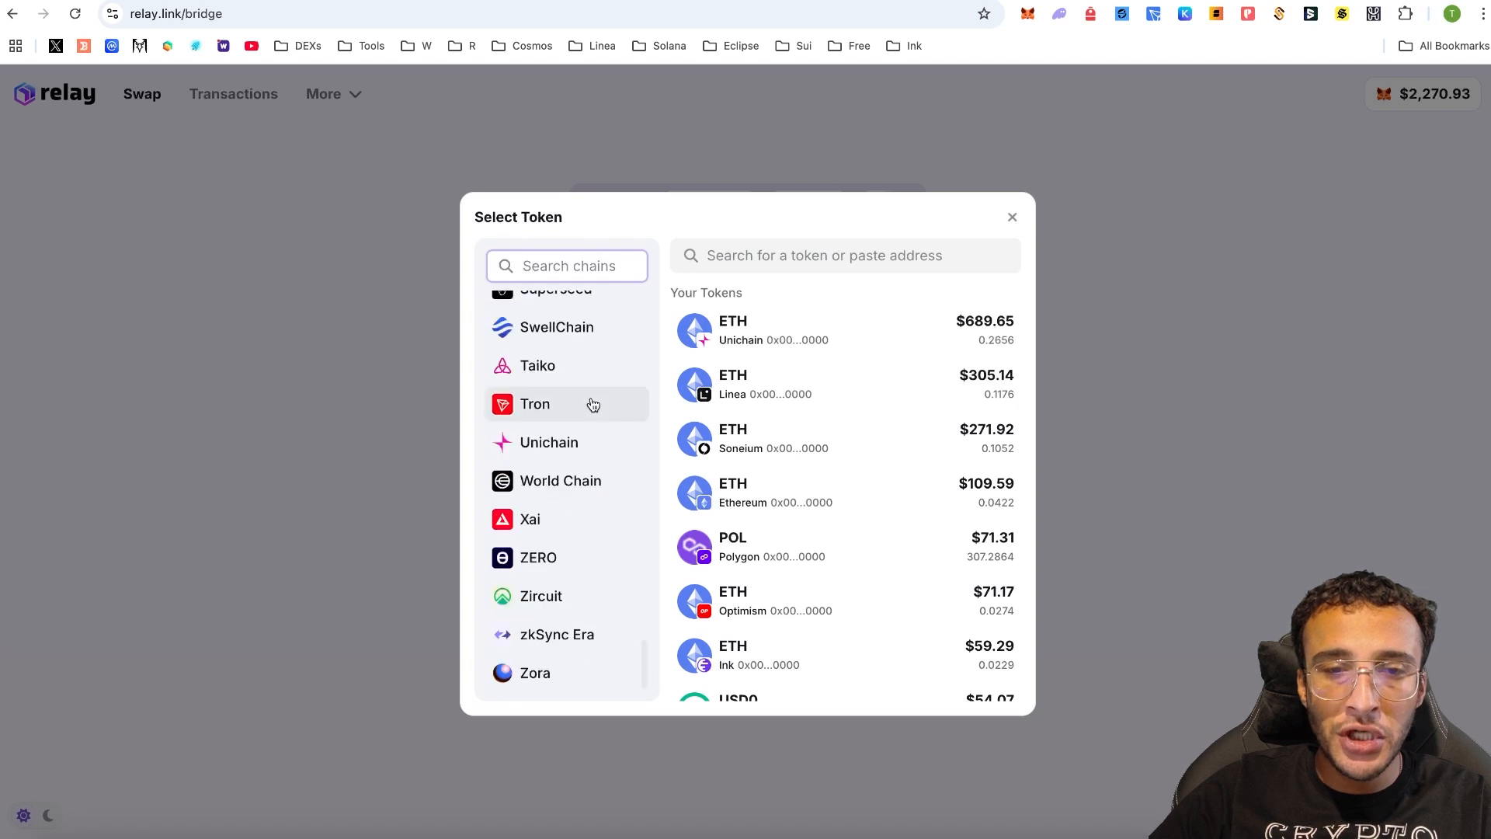
left_click(587, 445)
left_click(848, 388)
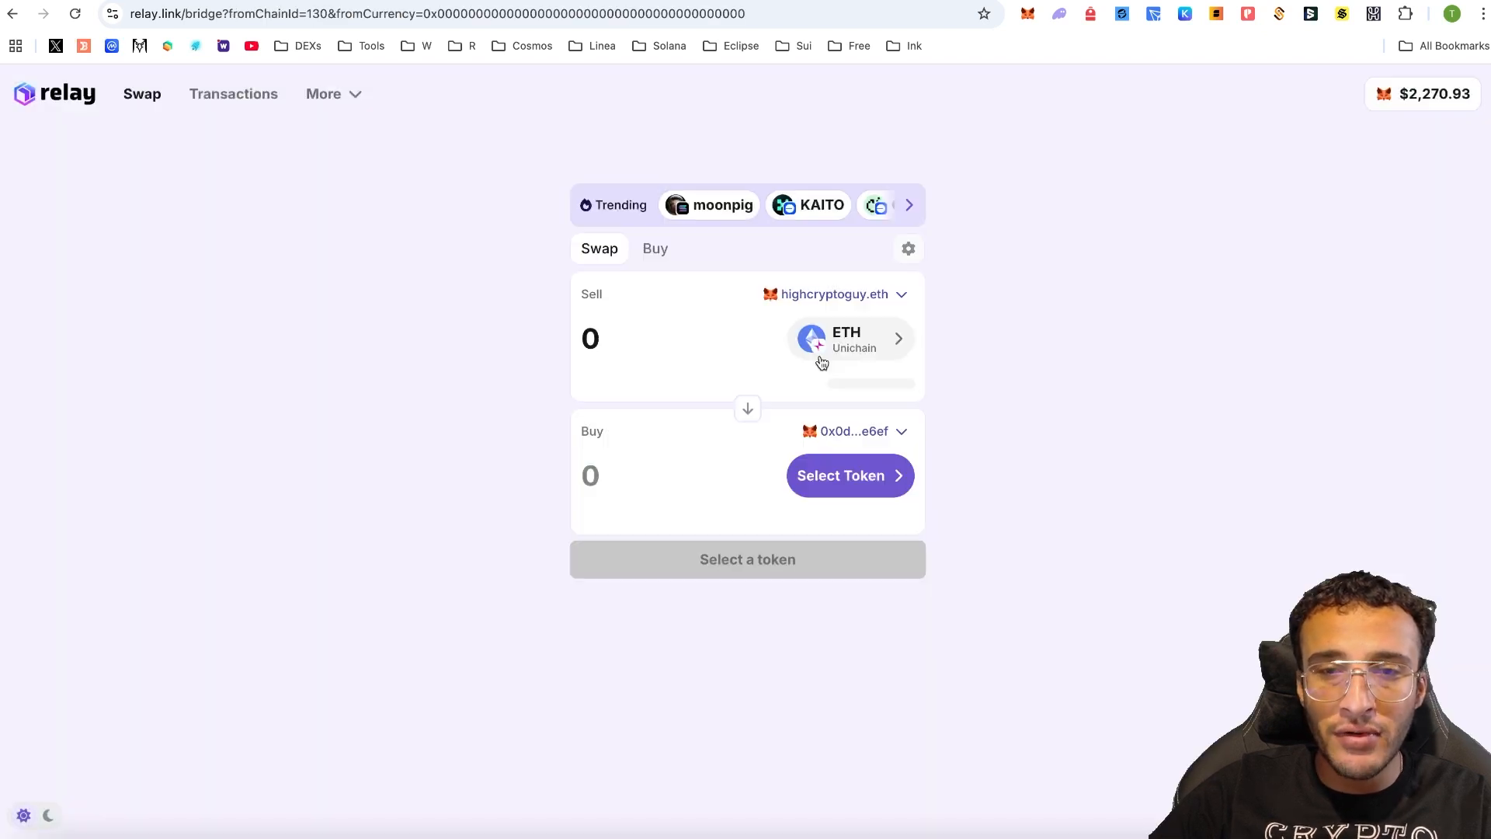
- Set the buy token to USD0 on Unichain, accepting the unverified token warning
left_click(852, 474)
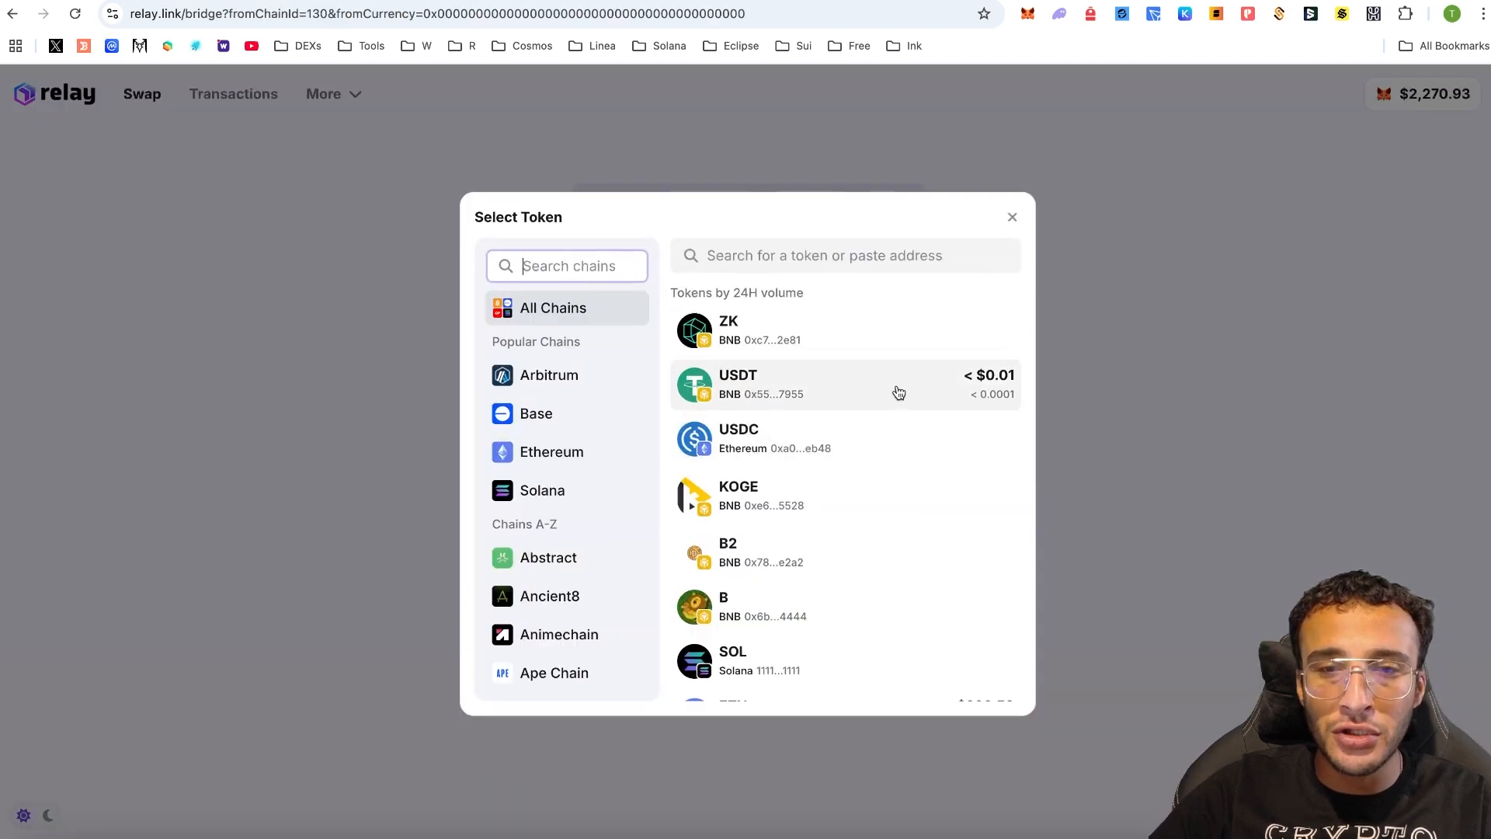
scroll(610, 370, "down", 10)
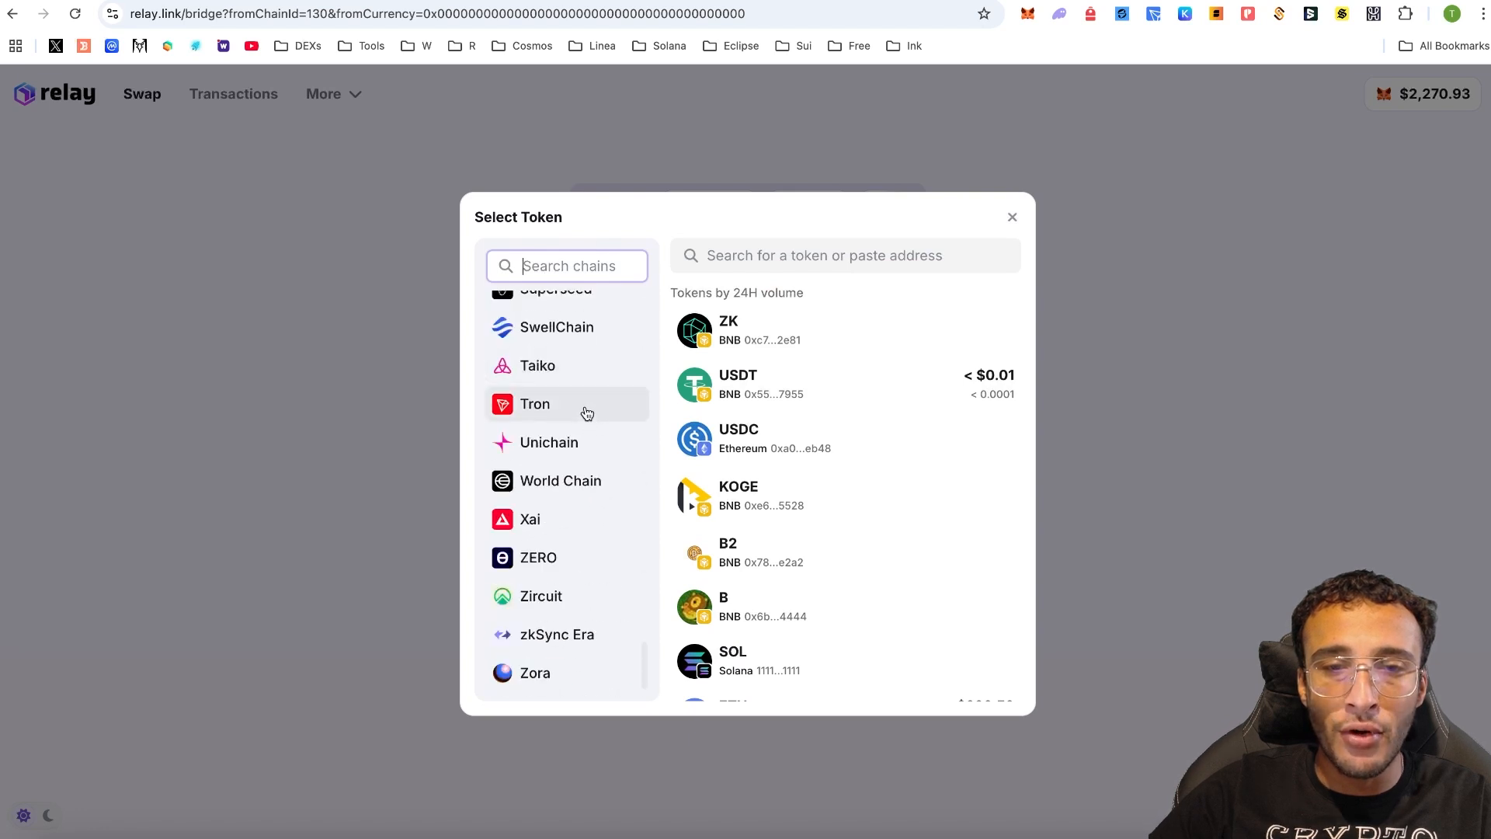
left_click(575, 457)
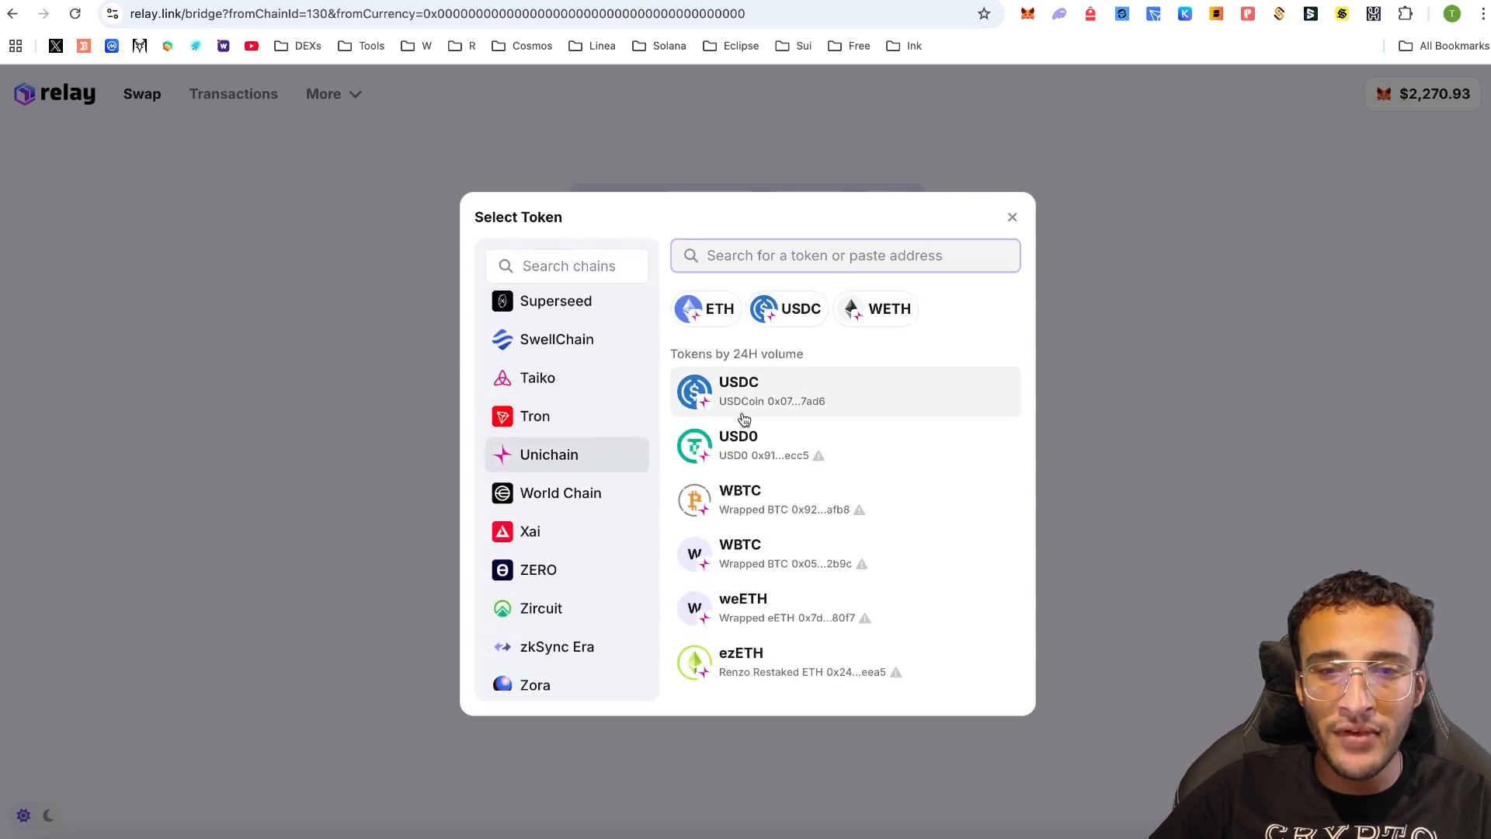
left_click(787, 435)
left_click(823, 558)
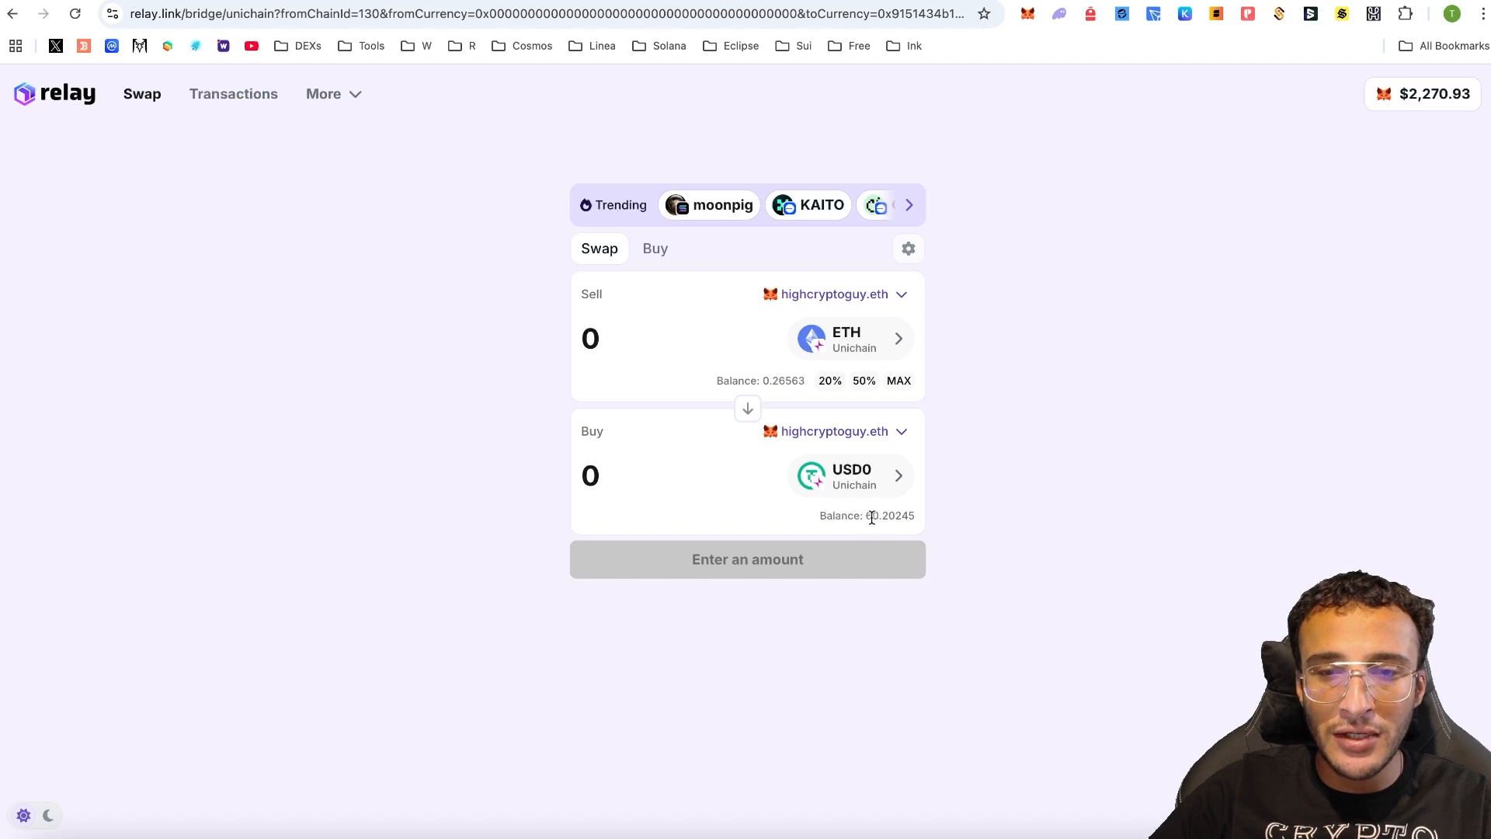
- Swap 0.007 ETH for USD0 on Unichain, confirming in MetaMask and signing with the Trezor
left_click_drag(868, 517, 912, 515)
left_click(709, 340)
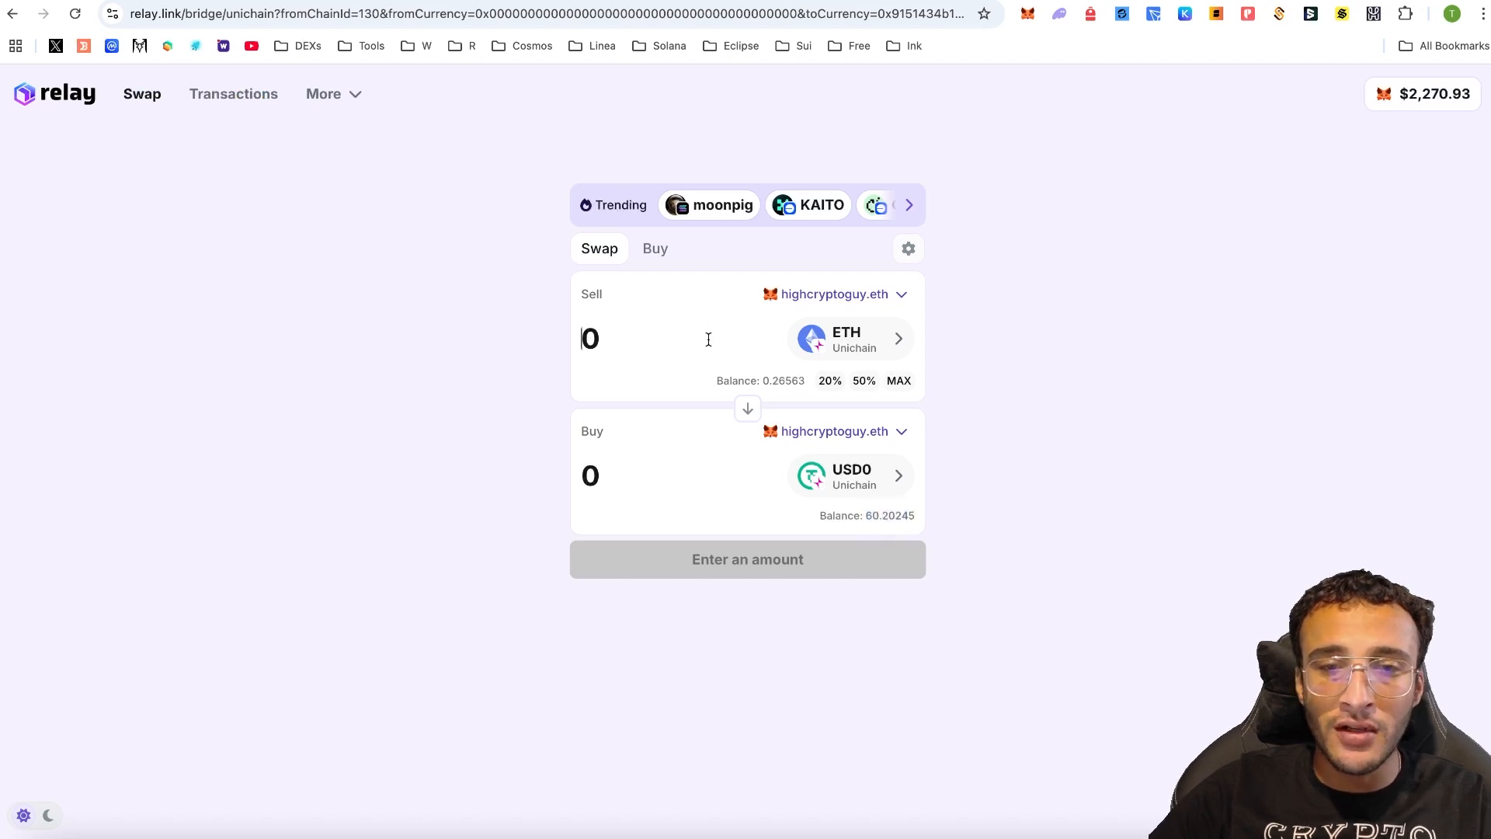
type("0.007")
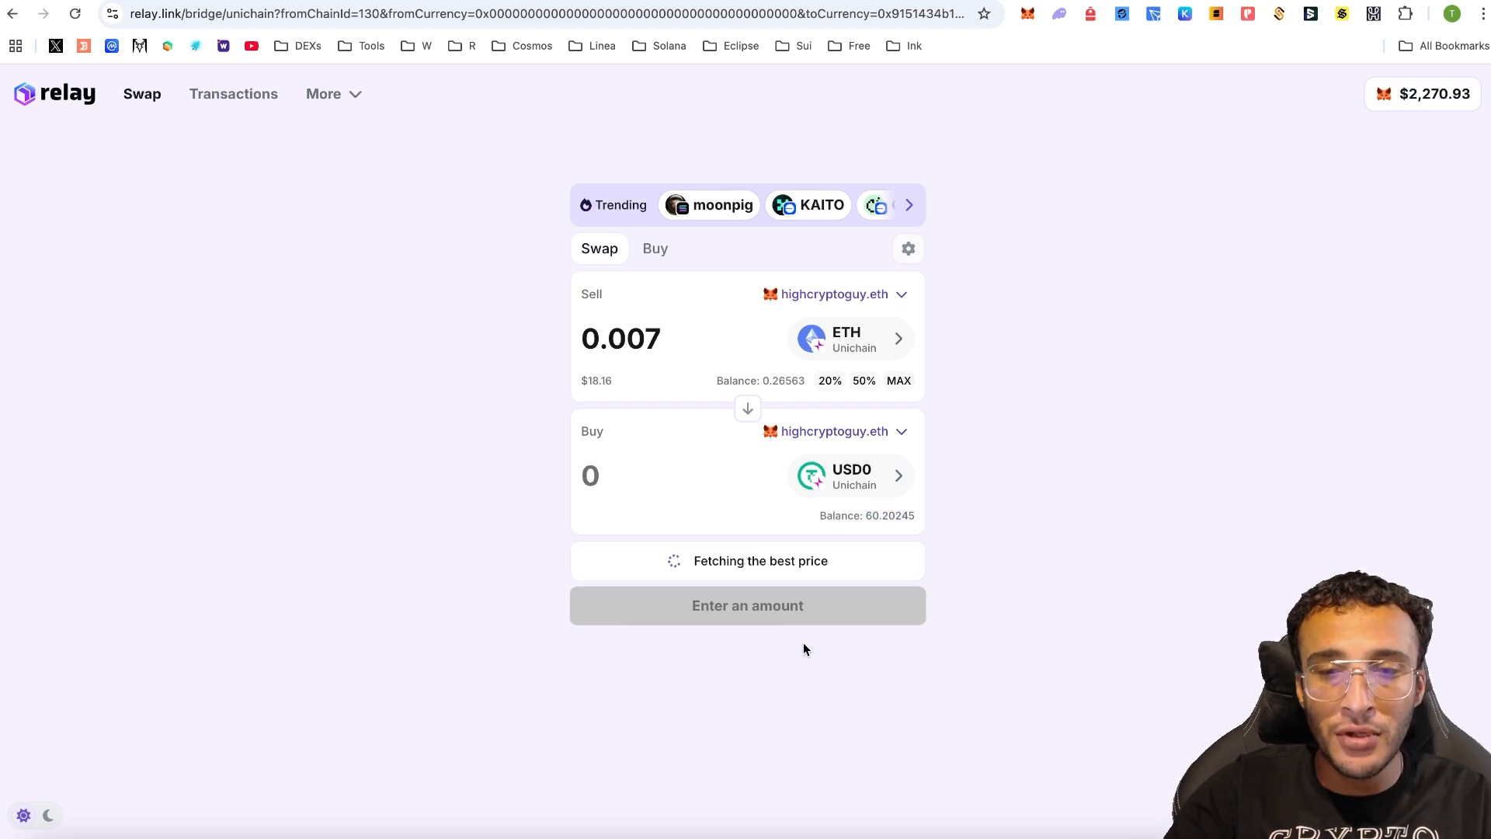
left_click(775, 603)
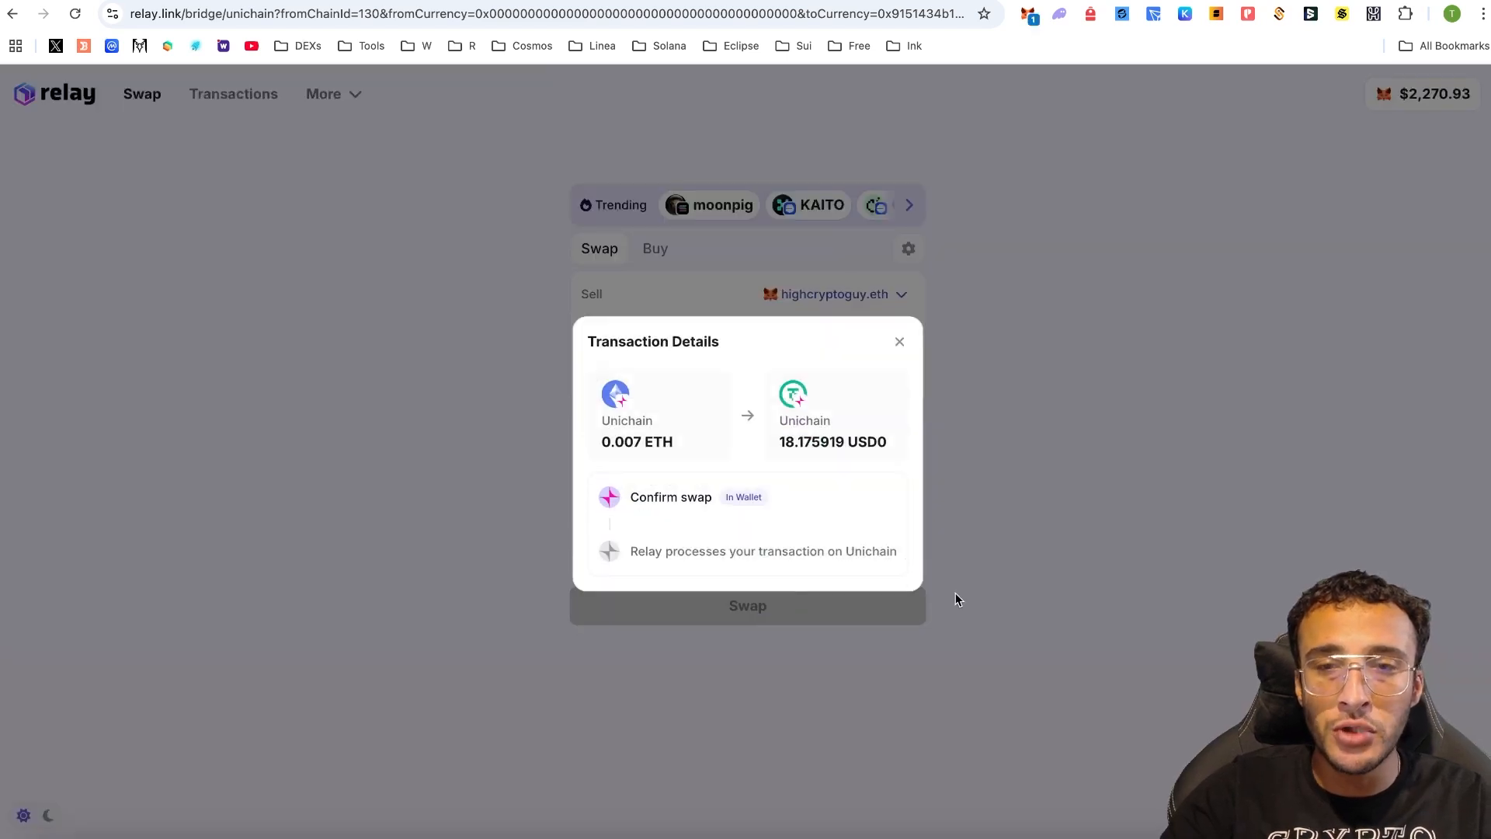
left_click(1359, 464)
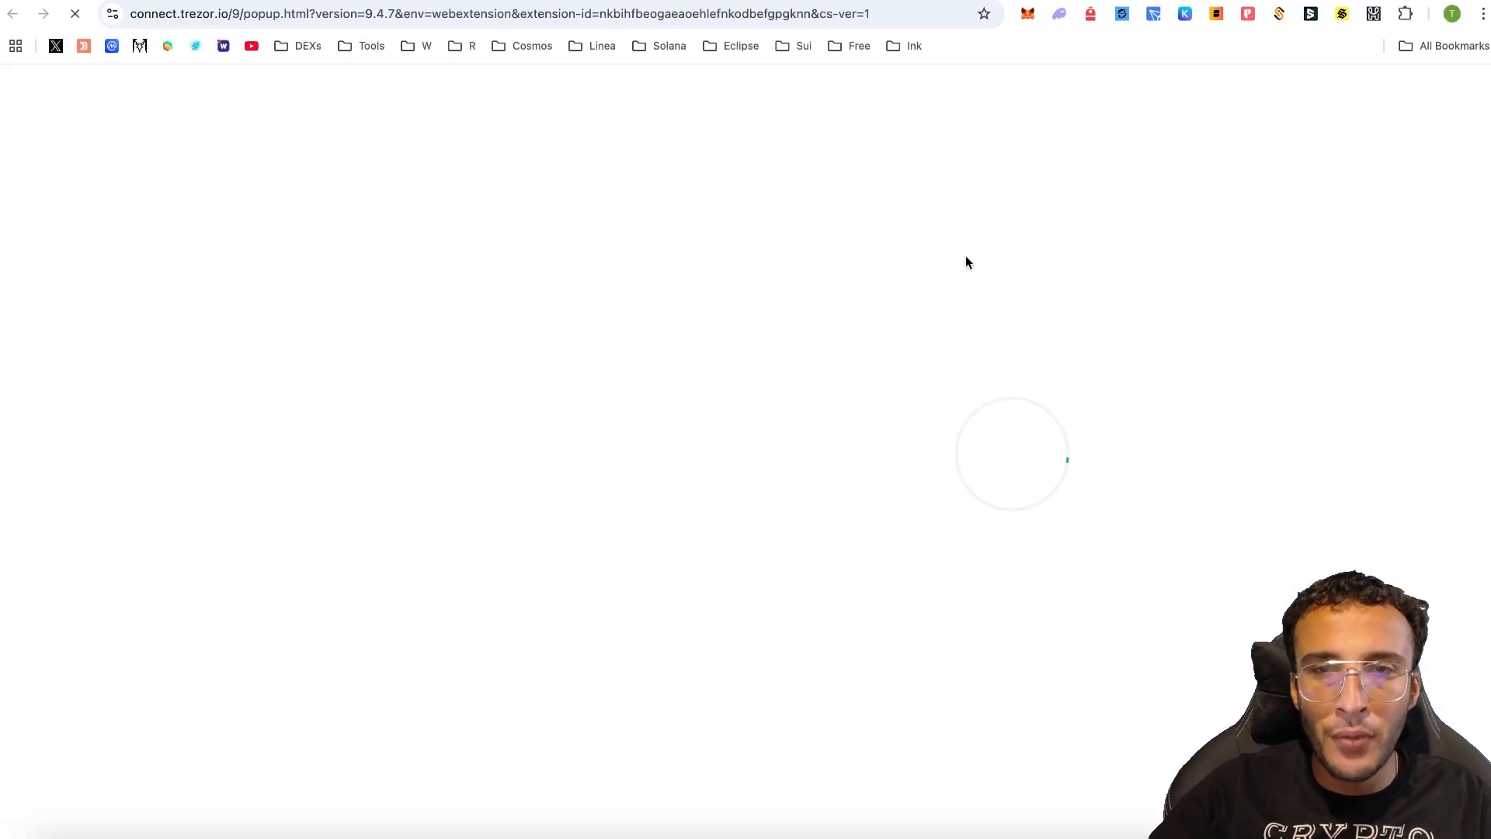
left_click(1034, 336)
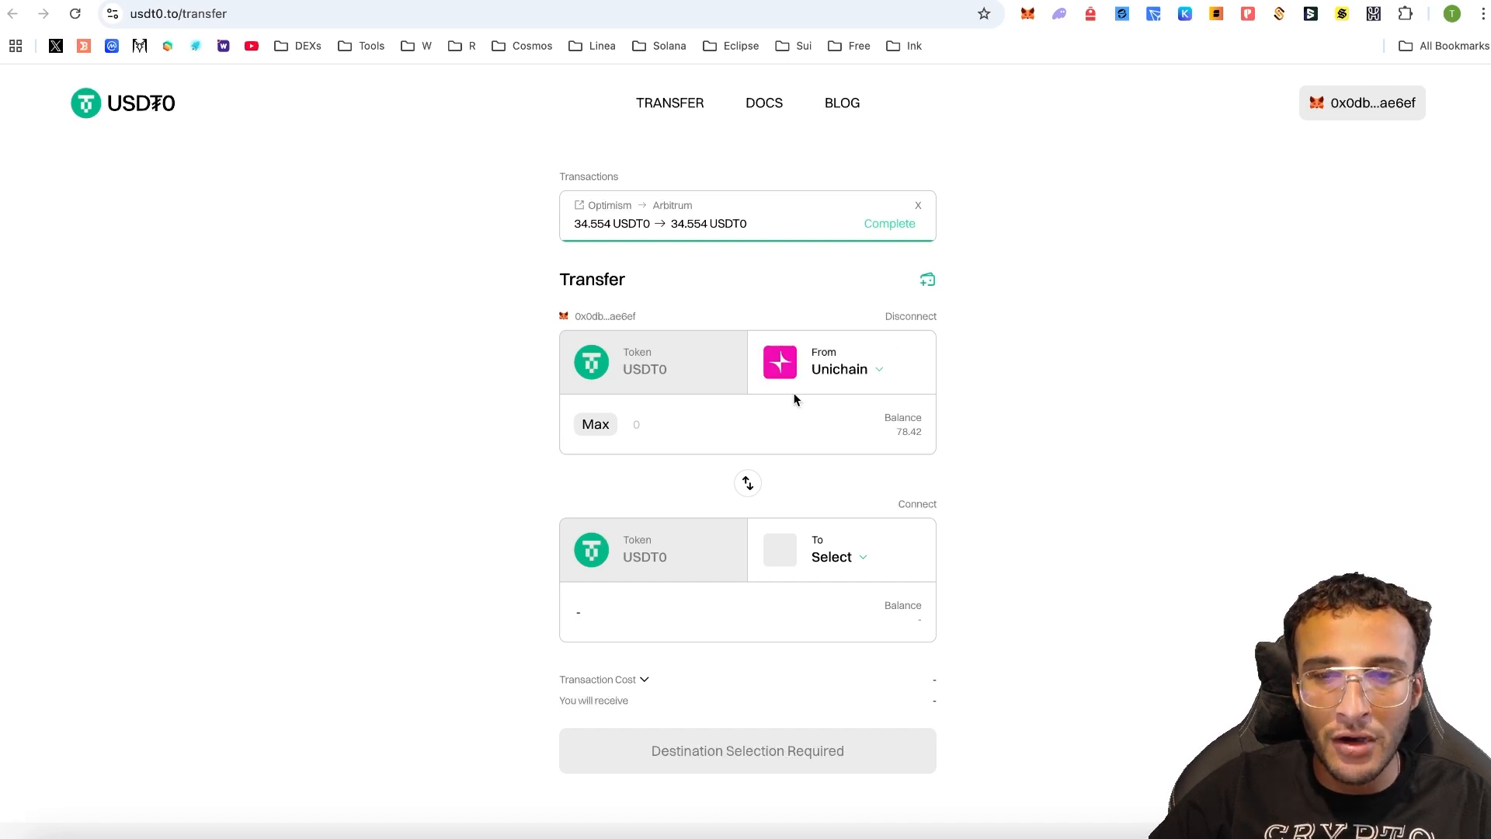
- Fill in the full 78.420172 USDT0 Unichain balance as the transfer amount
left_click_drag(891, 436, 913, 433)
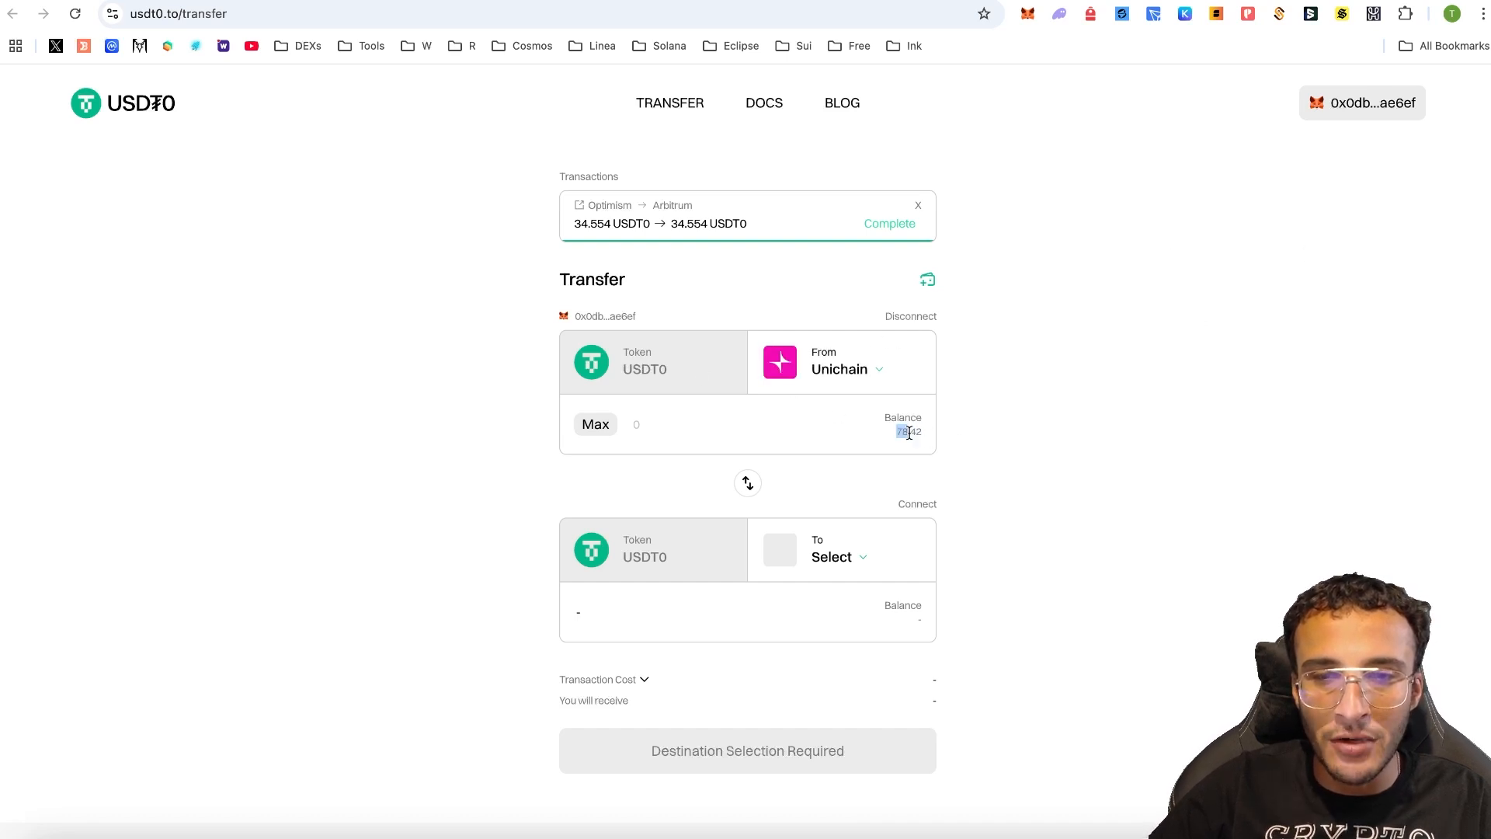
left_click(596, 425)
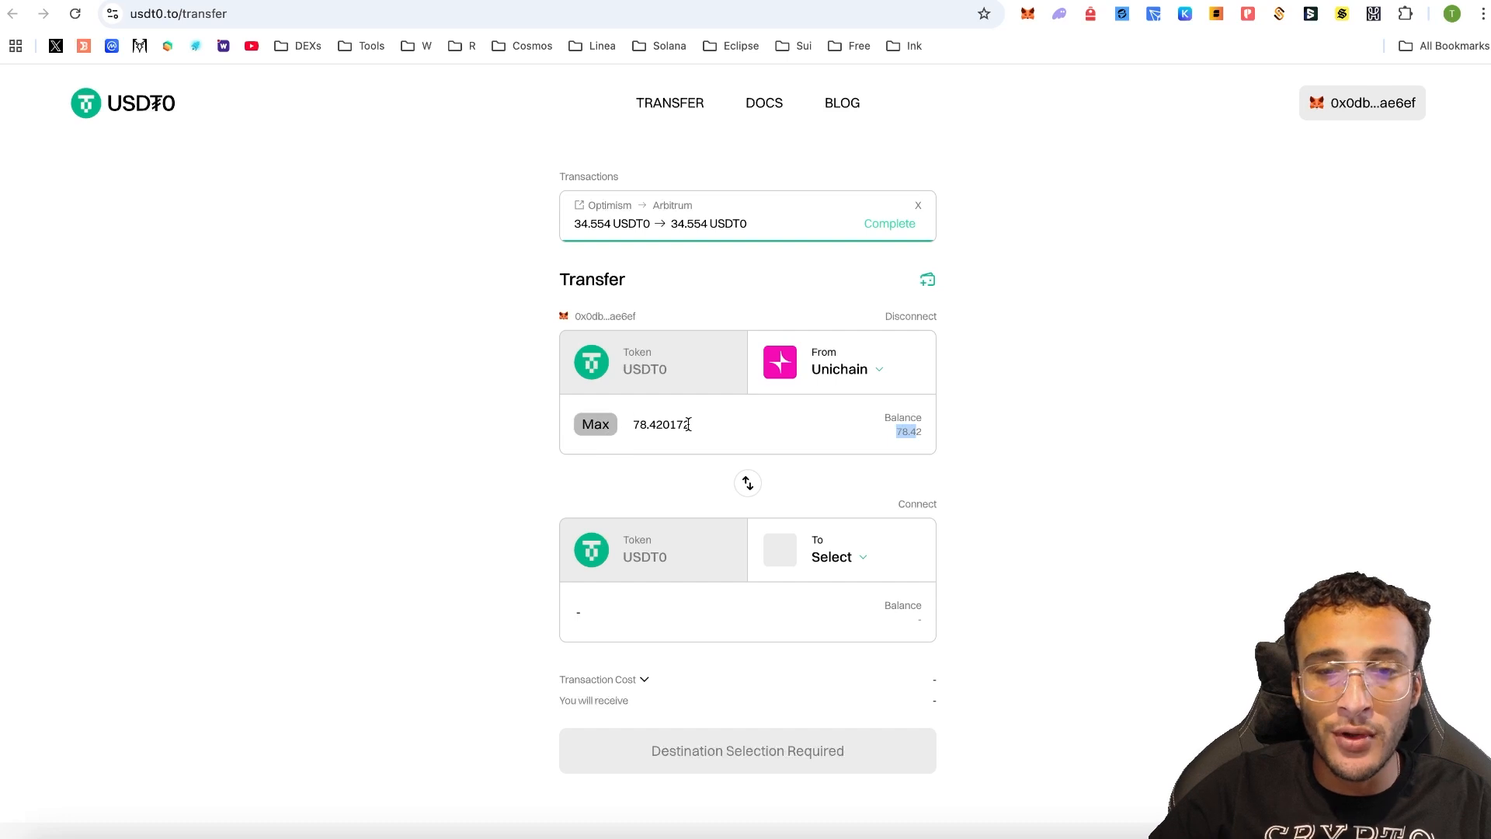
left_click_drag(727, 425, 644, 426)
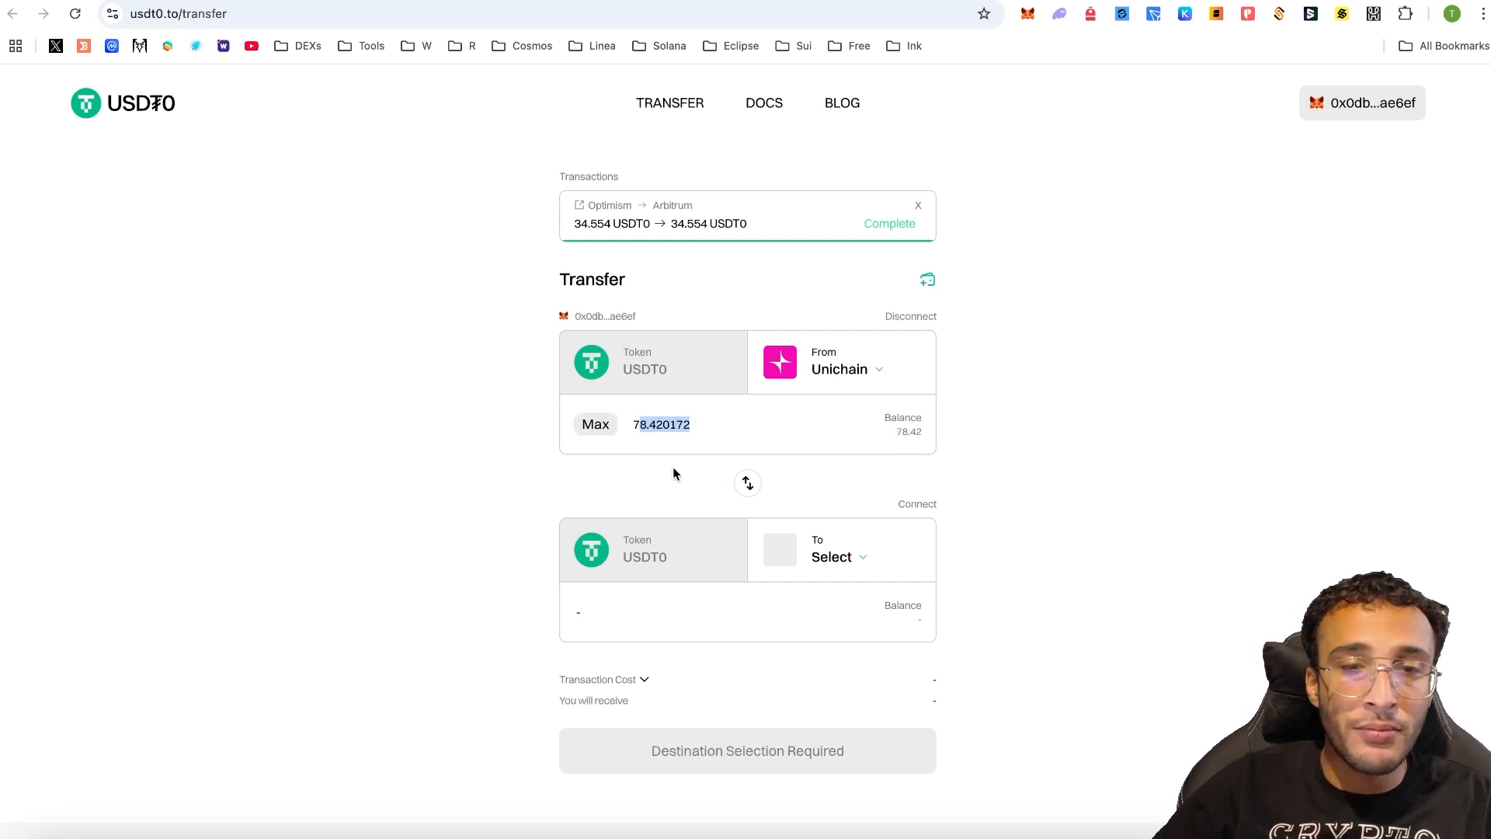
- Set Optimism as the destination chain, quoting 78.42 received for $0.05
left_click(833, 557)
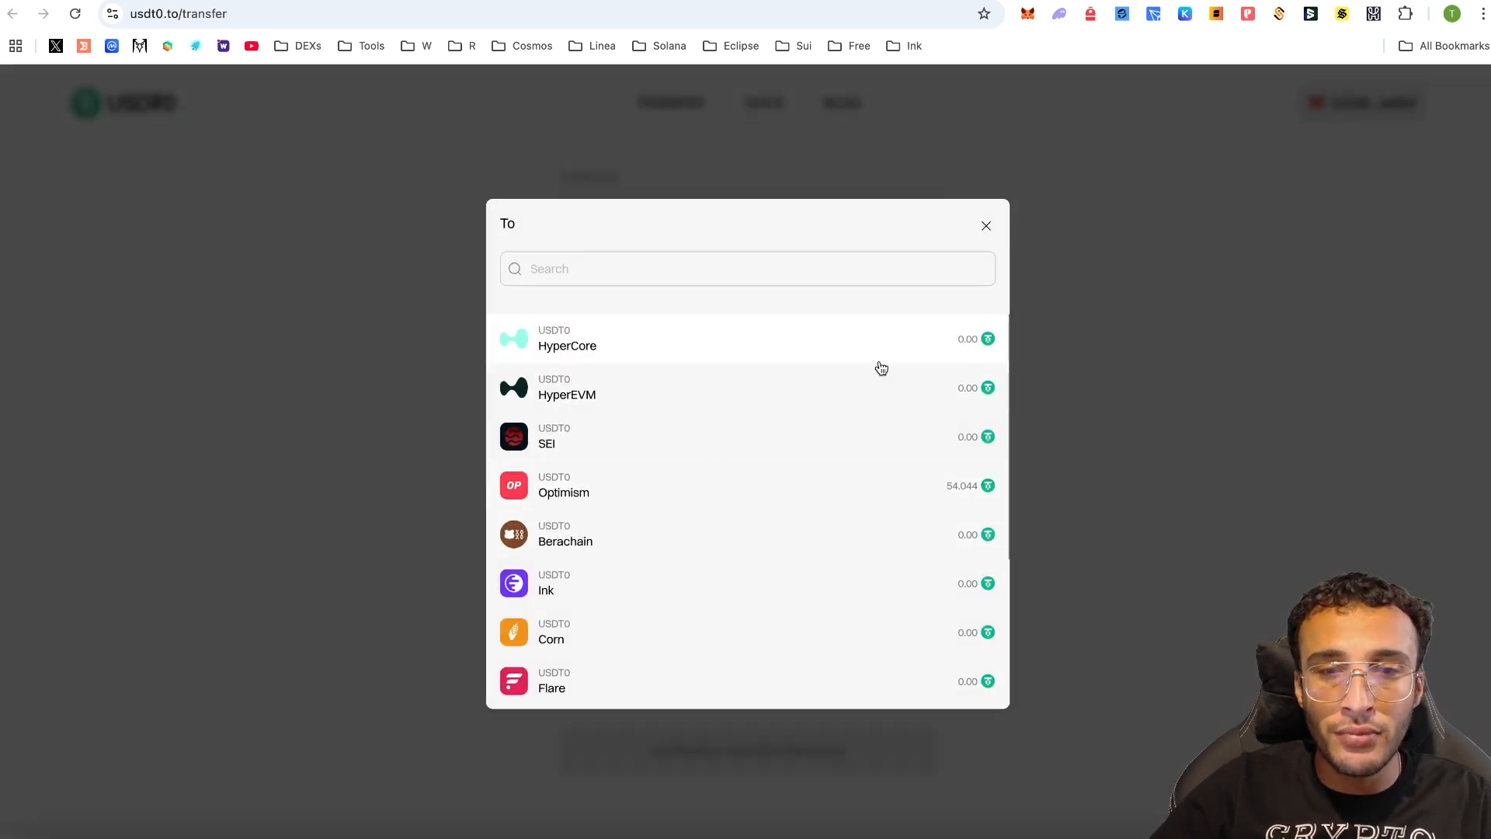
scroll(904, 401, "down", 3)
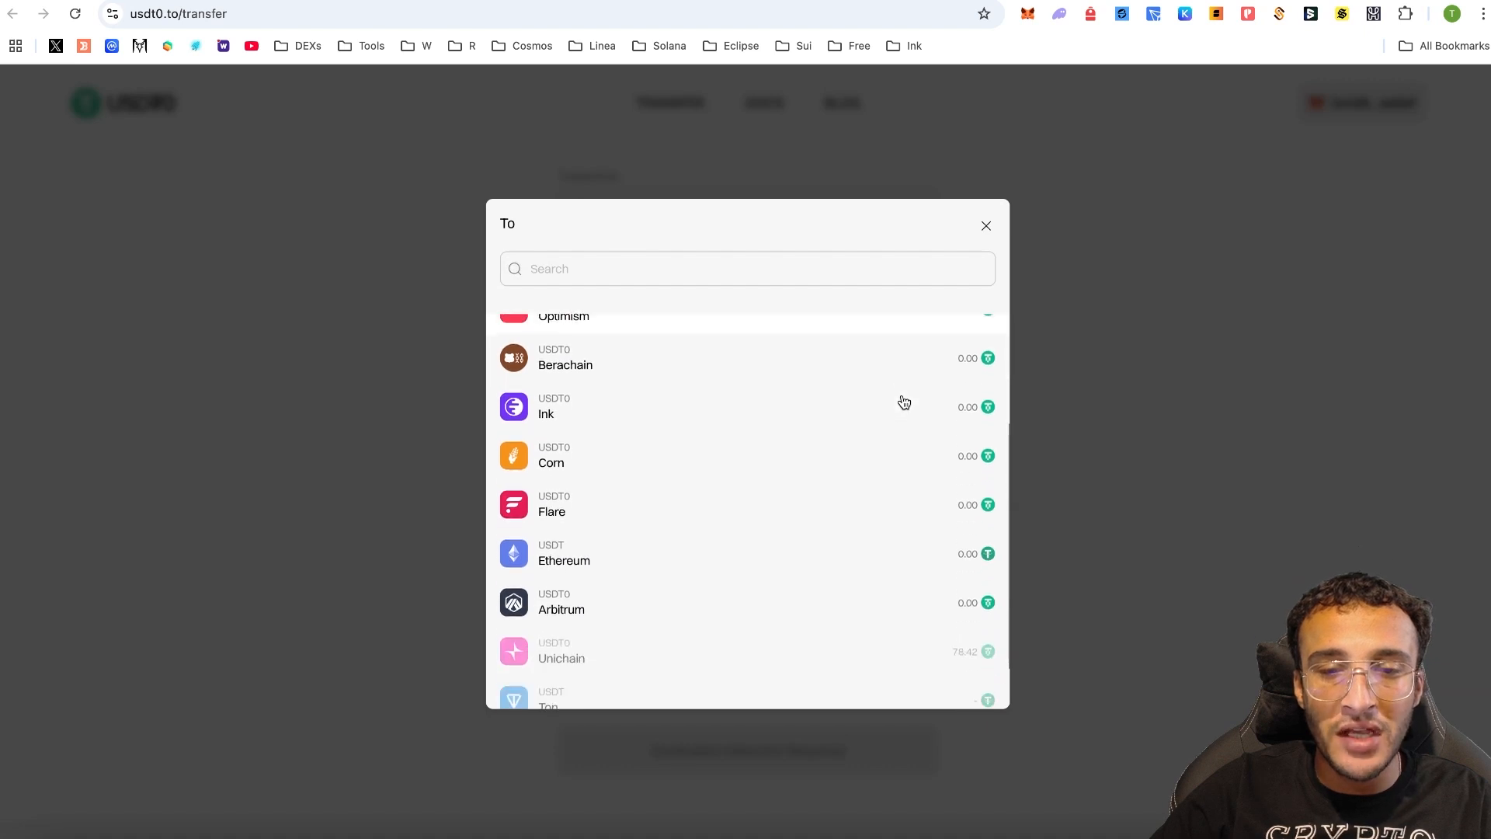
scroll(904, 402, "down", 1)
scroll(905, 401, "up", 3)
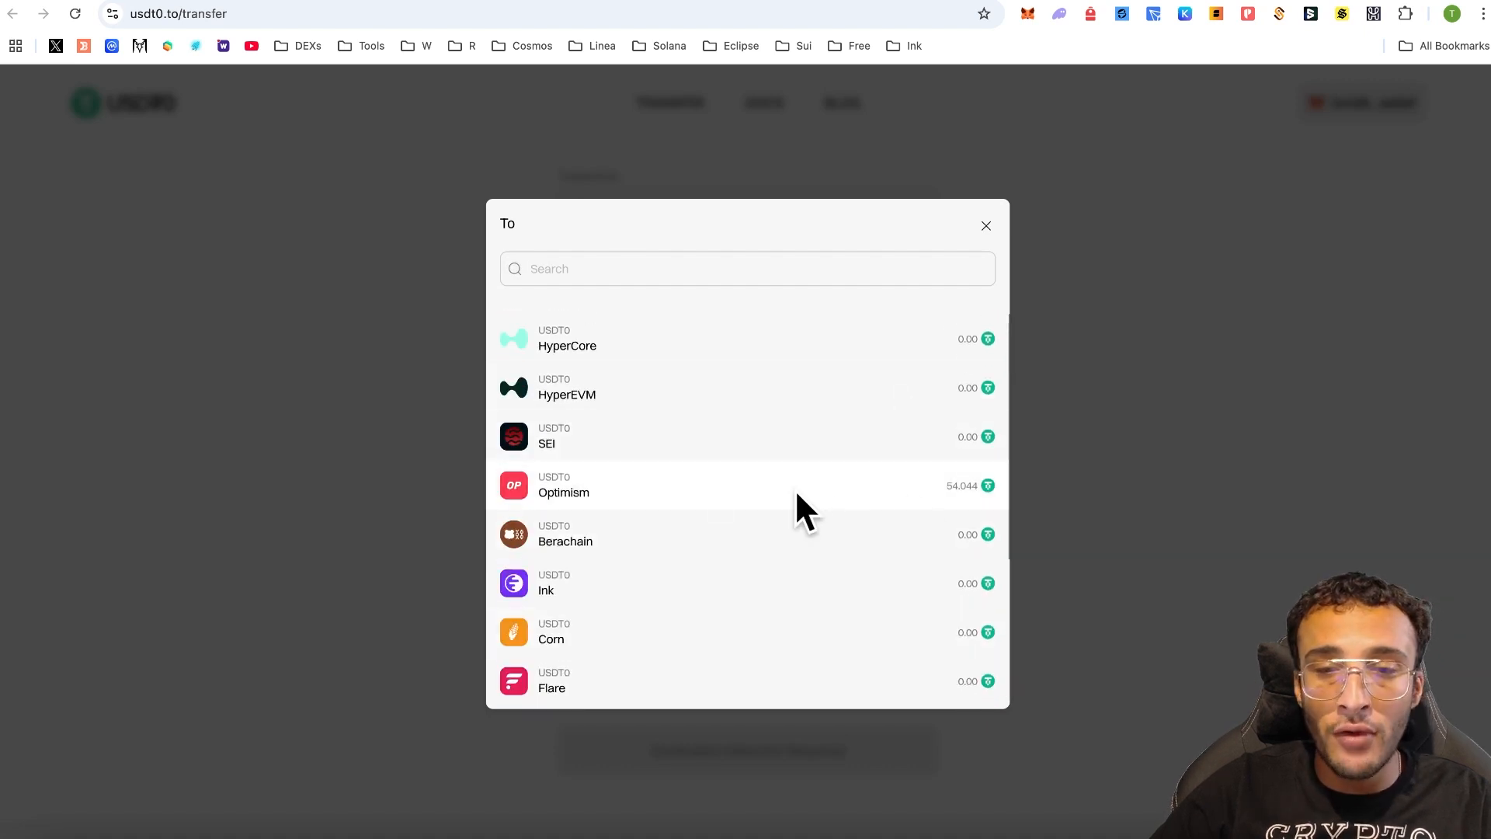
left_click(948, 497)
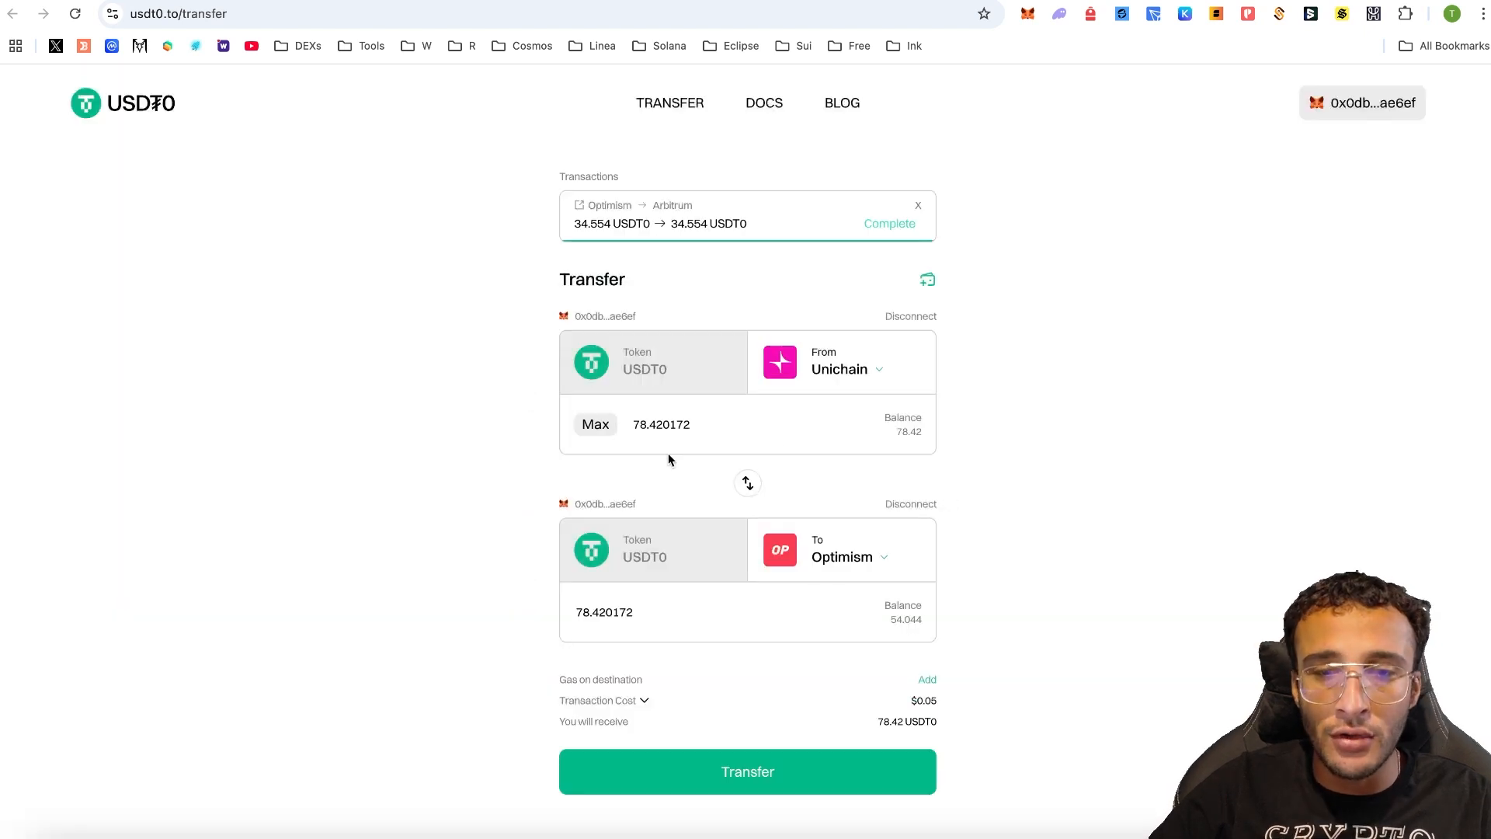
scroll(965, 457, "down", 1)
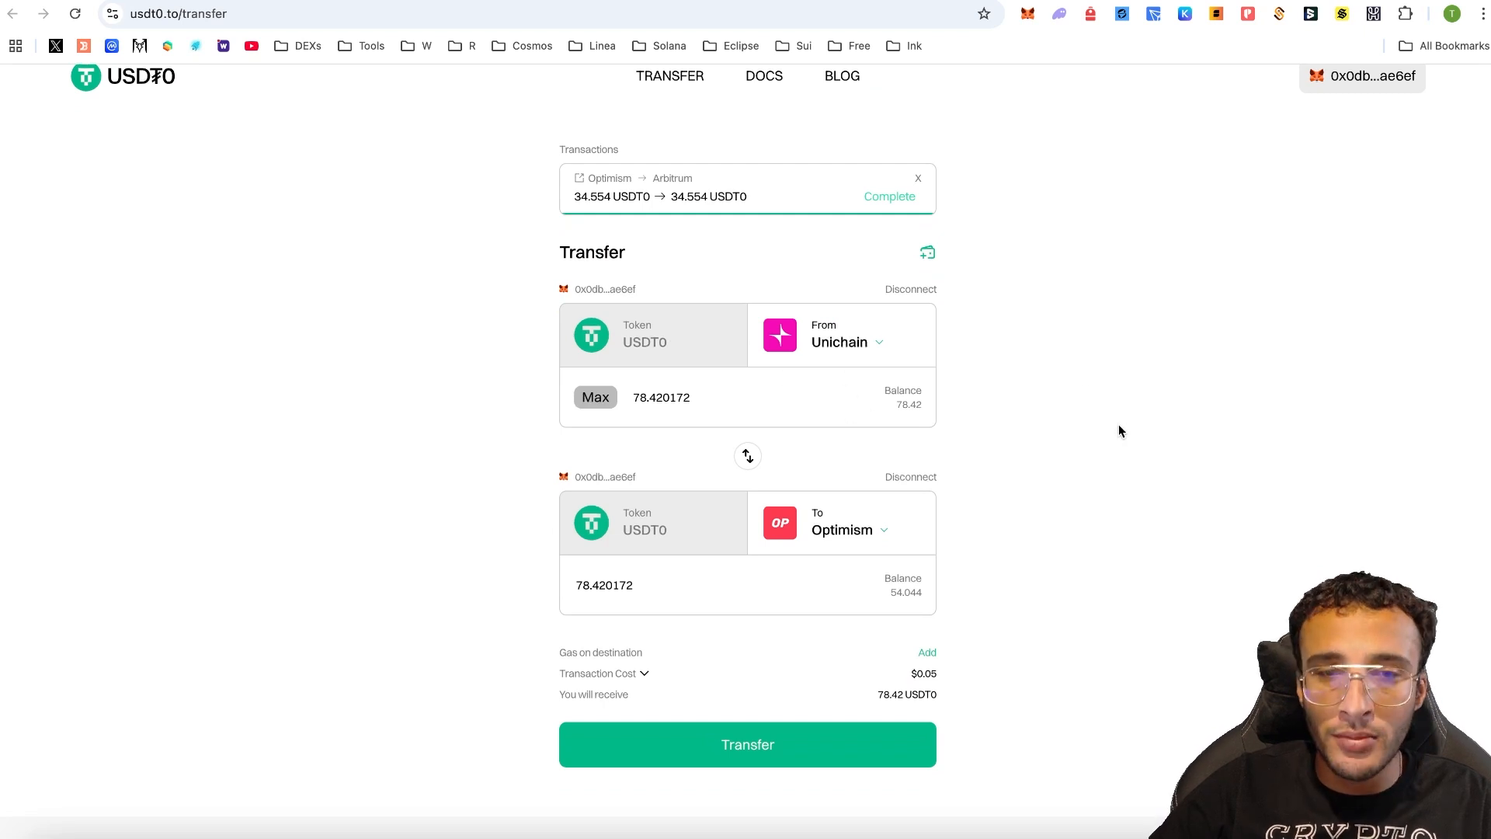
left_click_drag(642, 398, 699, 398)
scroll(865, 423, "down", 2)
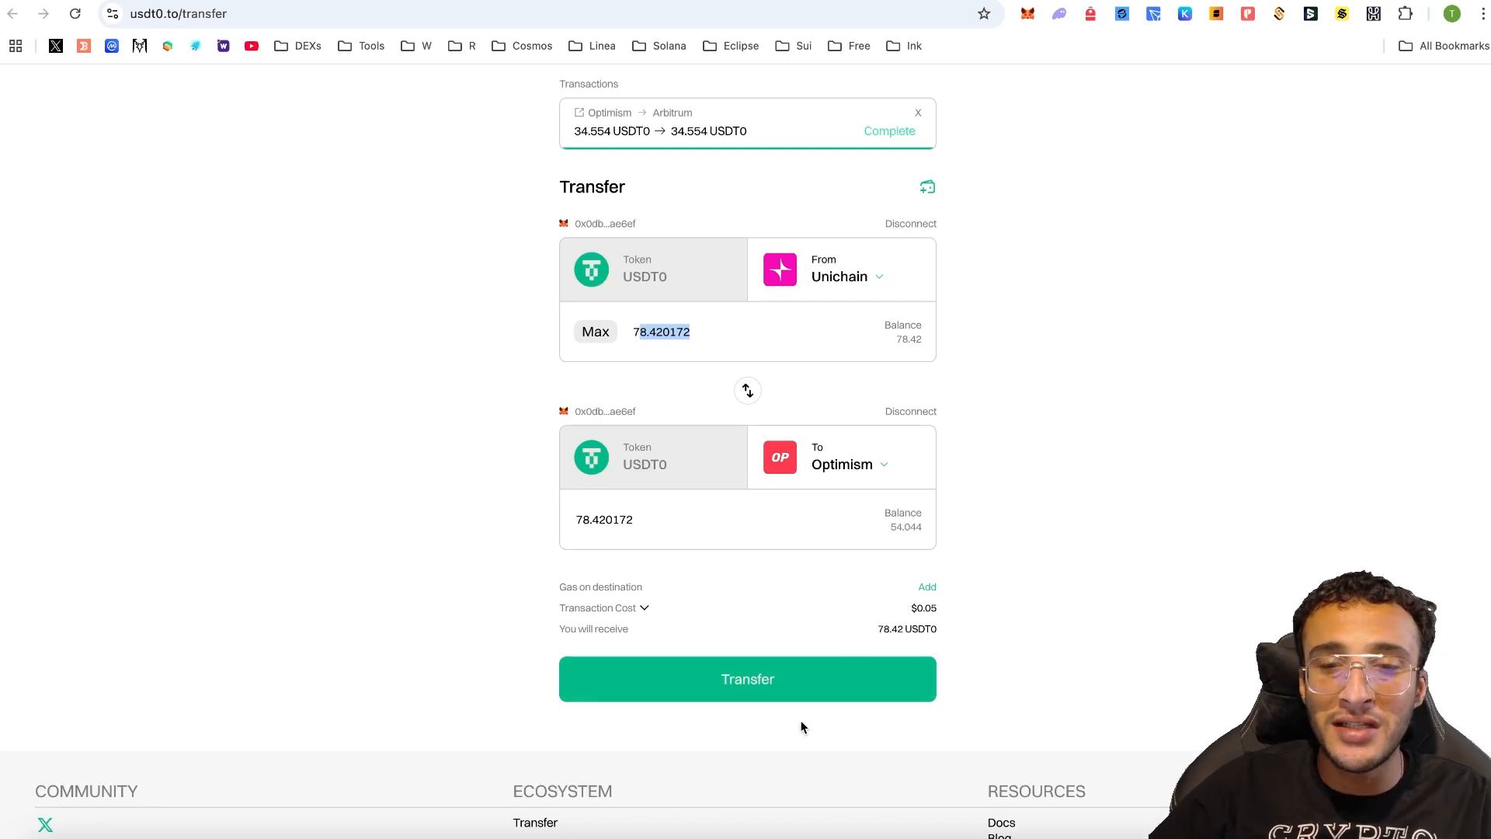
- Submit the 78.42 USDT0 transfer from Unichain to Optimism
left_click(813, 688)
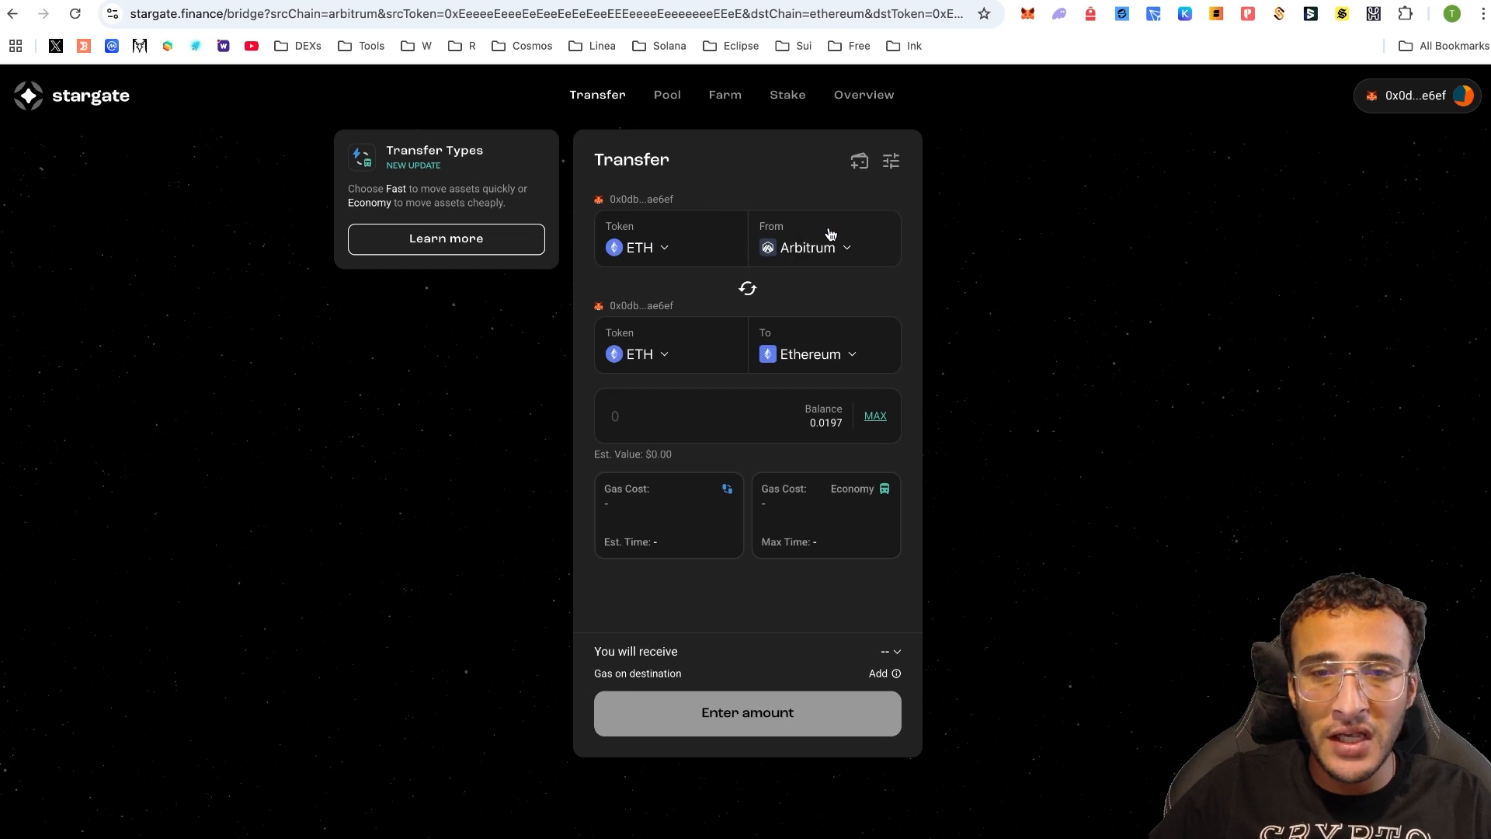
- Set the source network to Soneium and the token to USDC.e
left_click(813, 248)
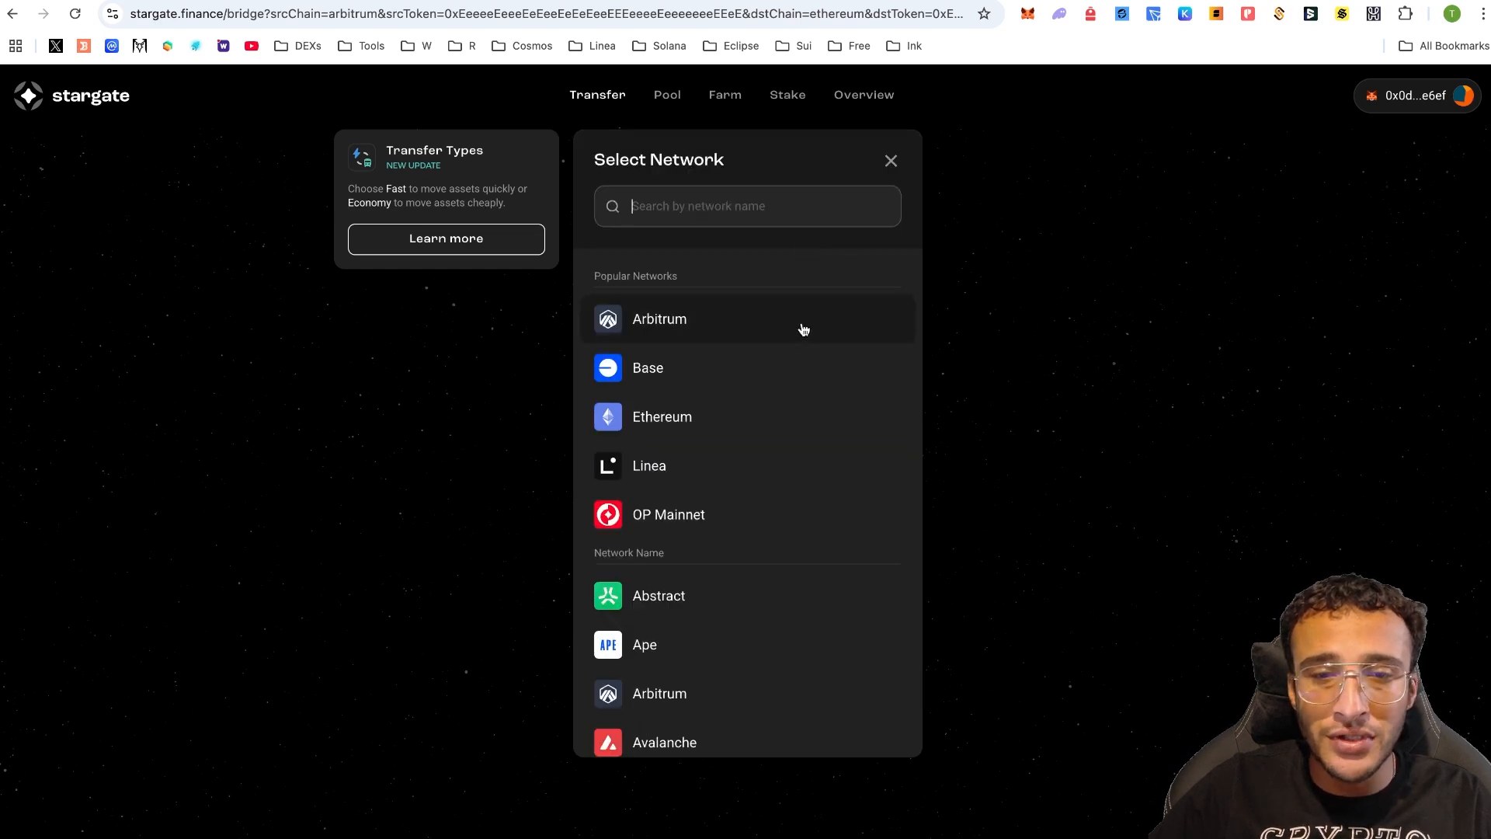
scroll(804, 330, "down", 10)
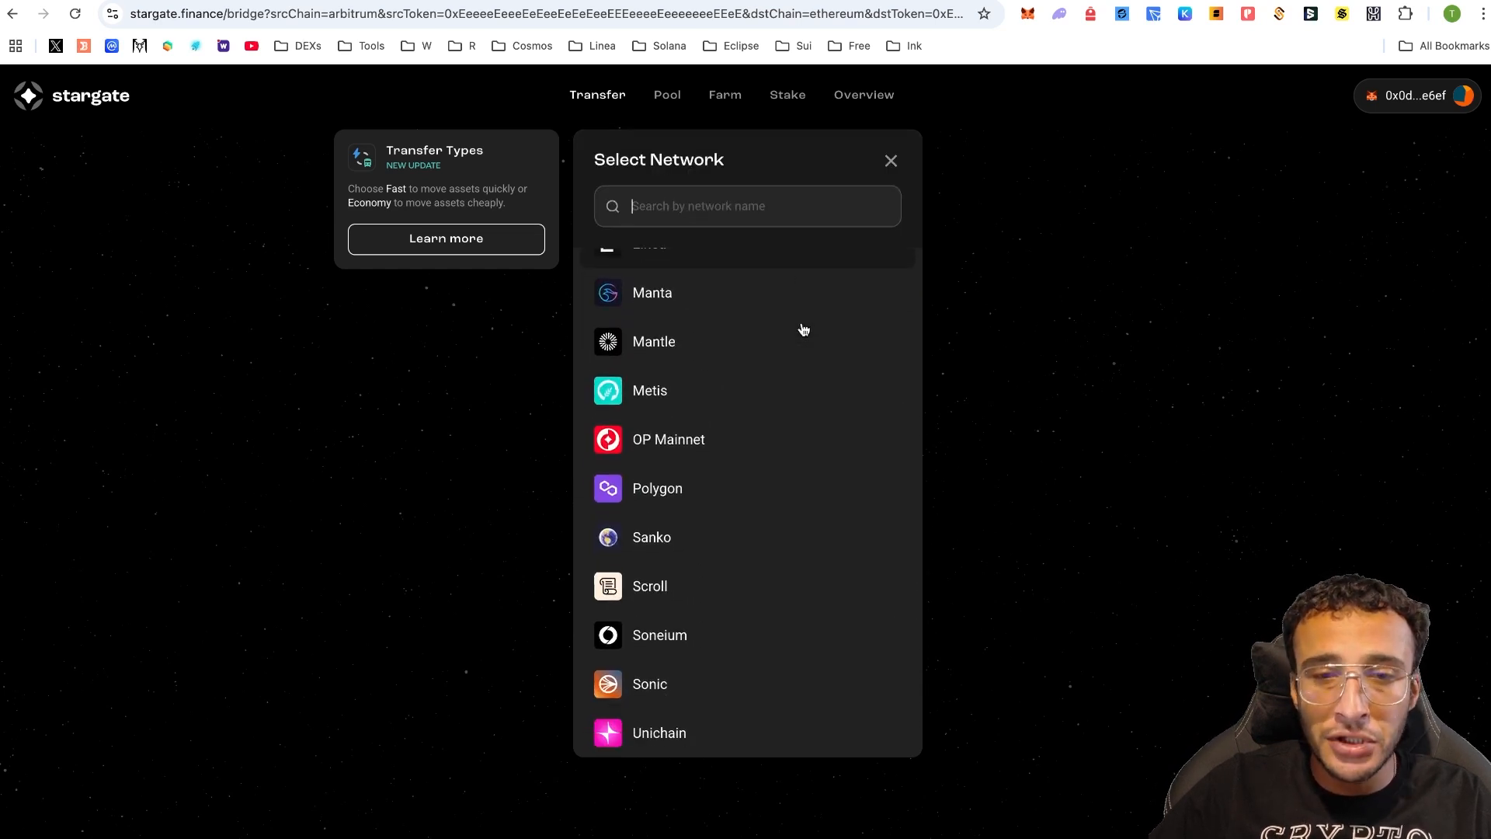
left_click(726, 637)
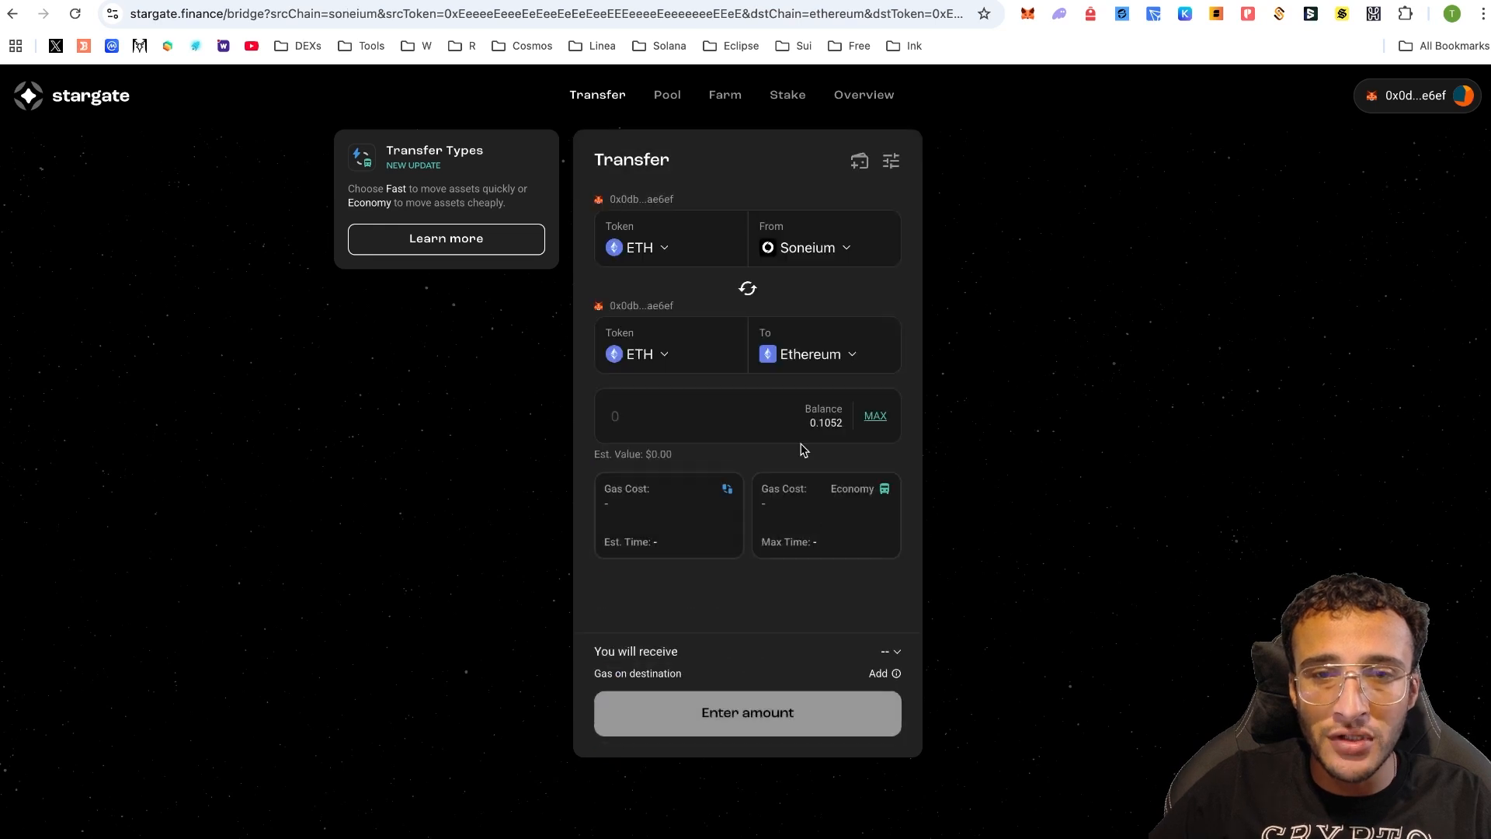
left_click(685, 257)
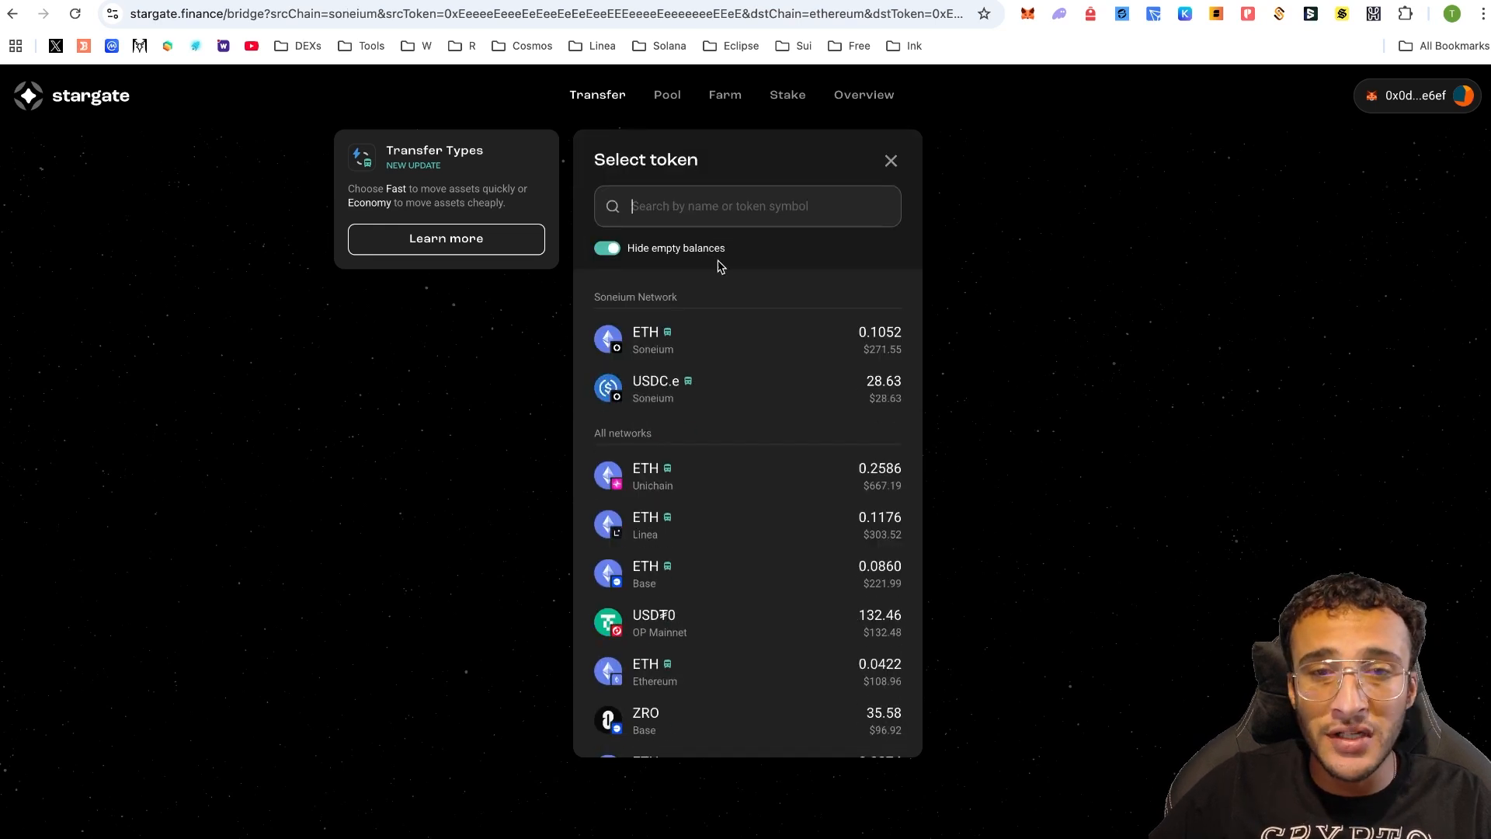
left_click(800, 384)
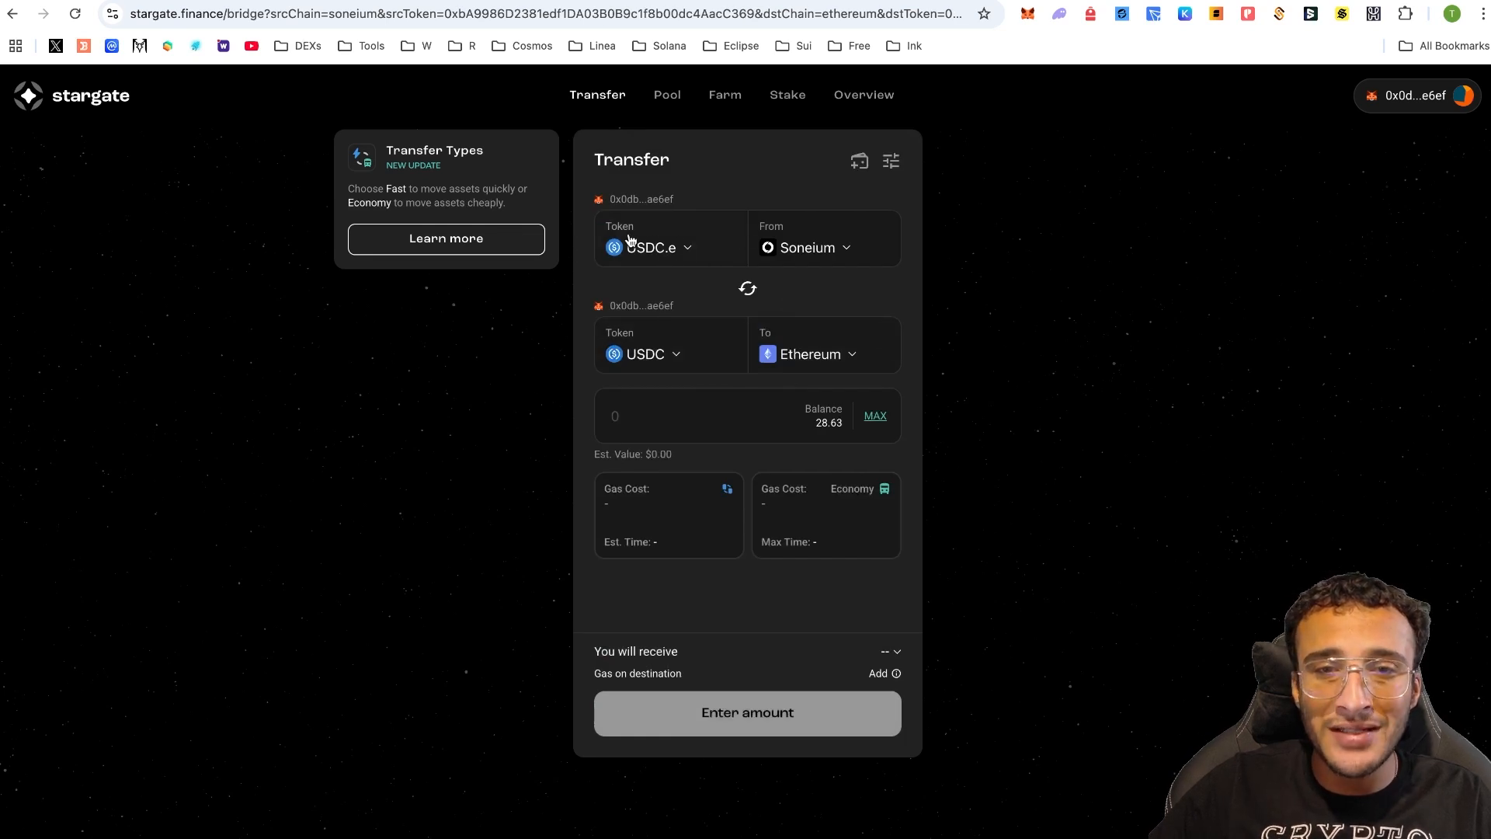
- Change the destination network to OP Mainnet, then to Base
left_click(822, 339)
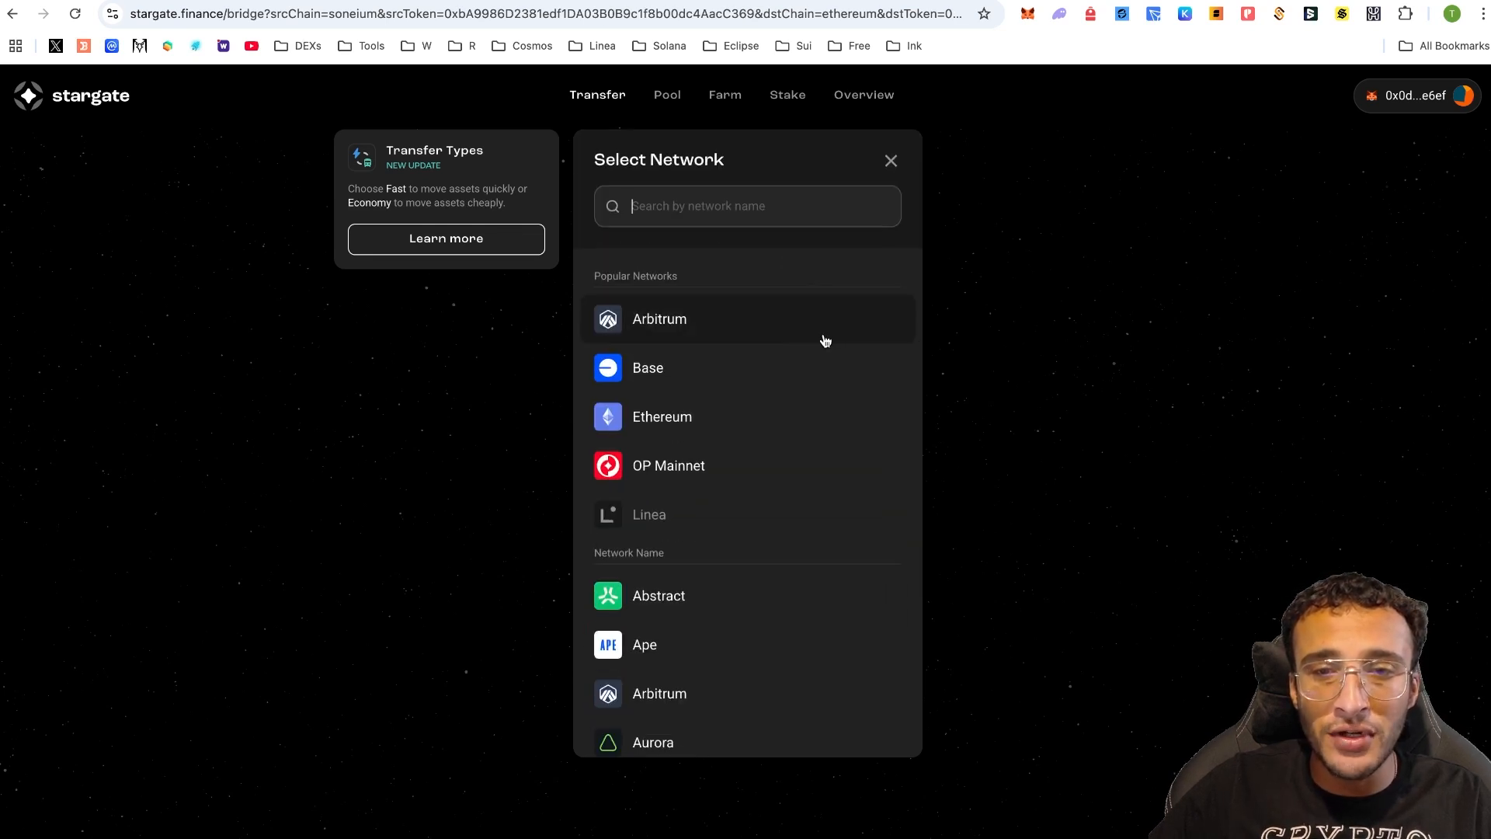
scroll(762, 404, "down", 1)
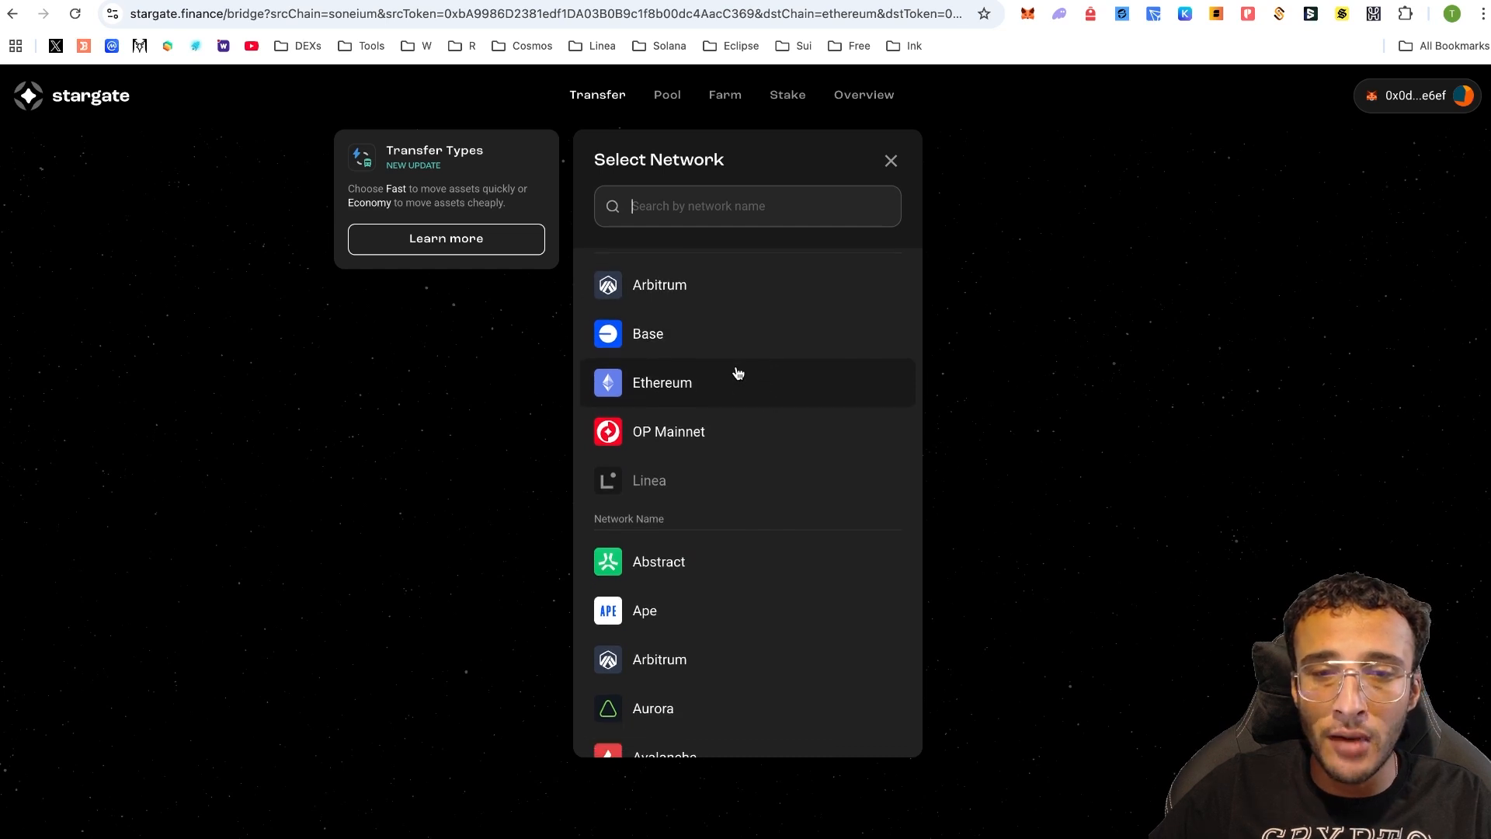
scroll(801, 386, "down", 1)
left_click(767, 406)
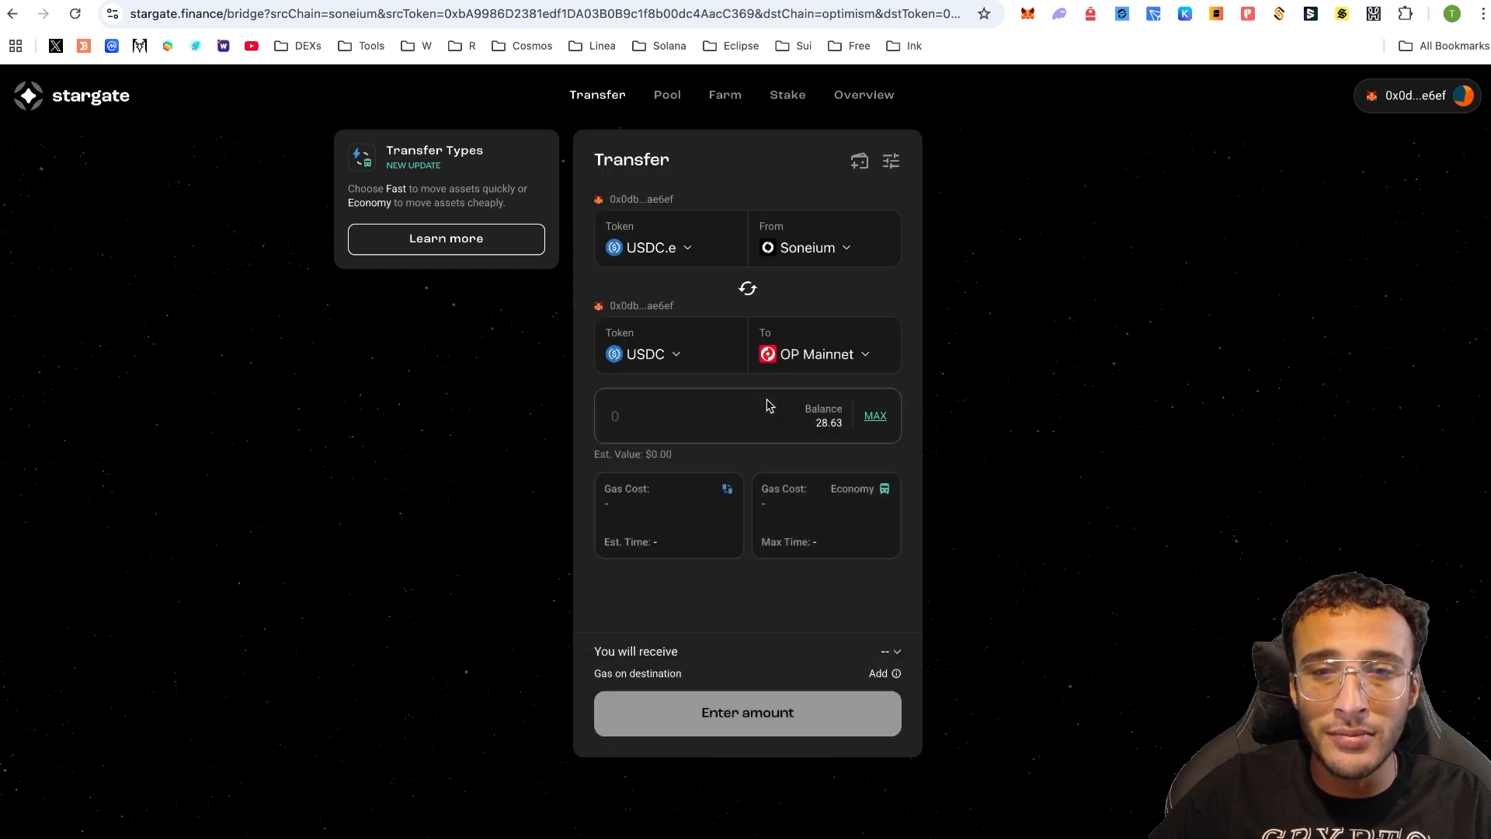
left_click(828, 357)
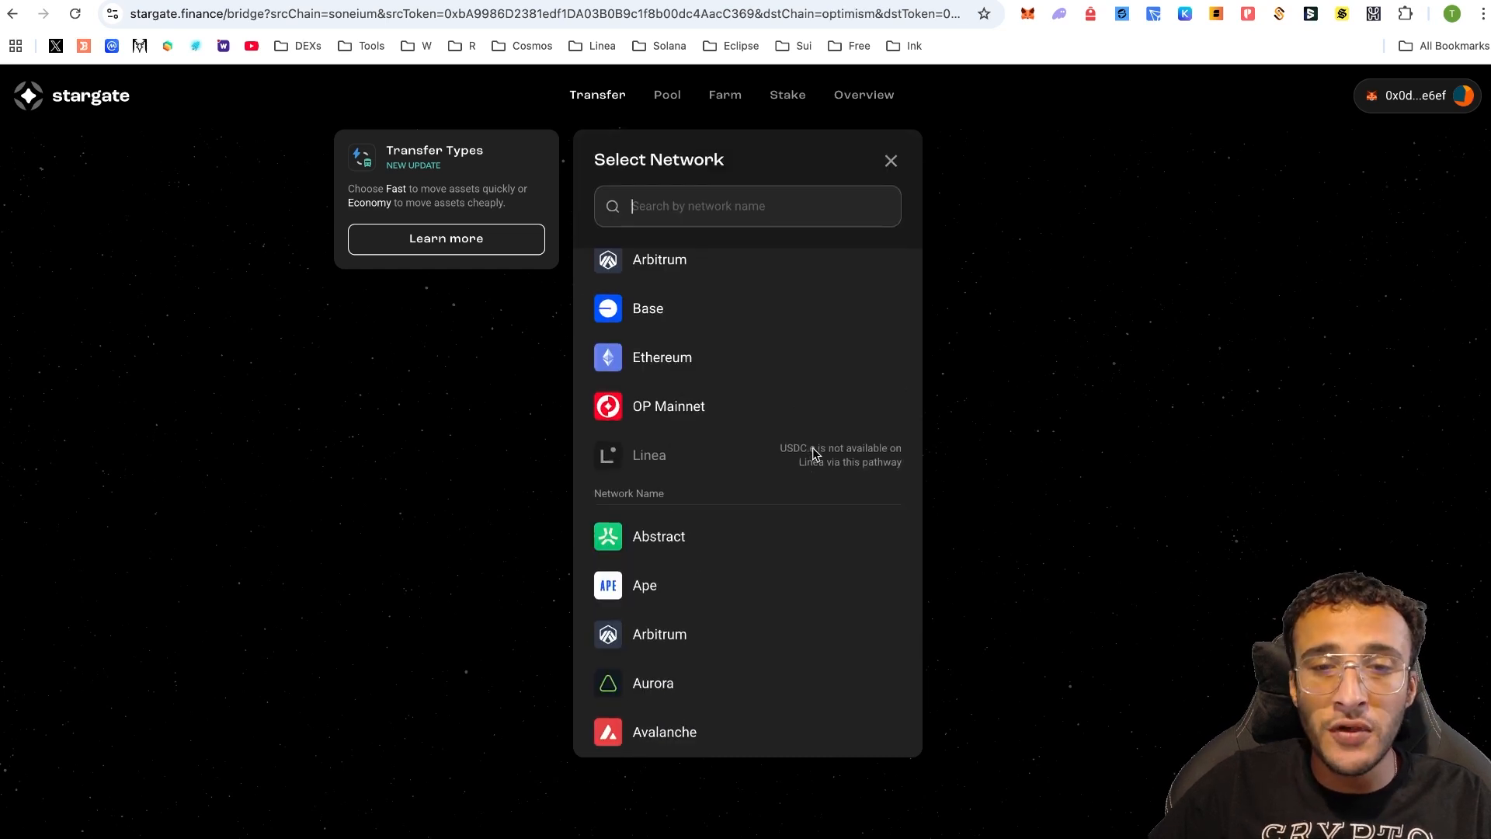
left_click(748, 309)
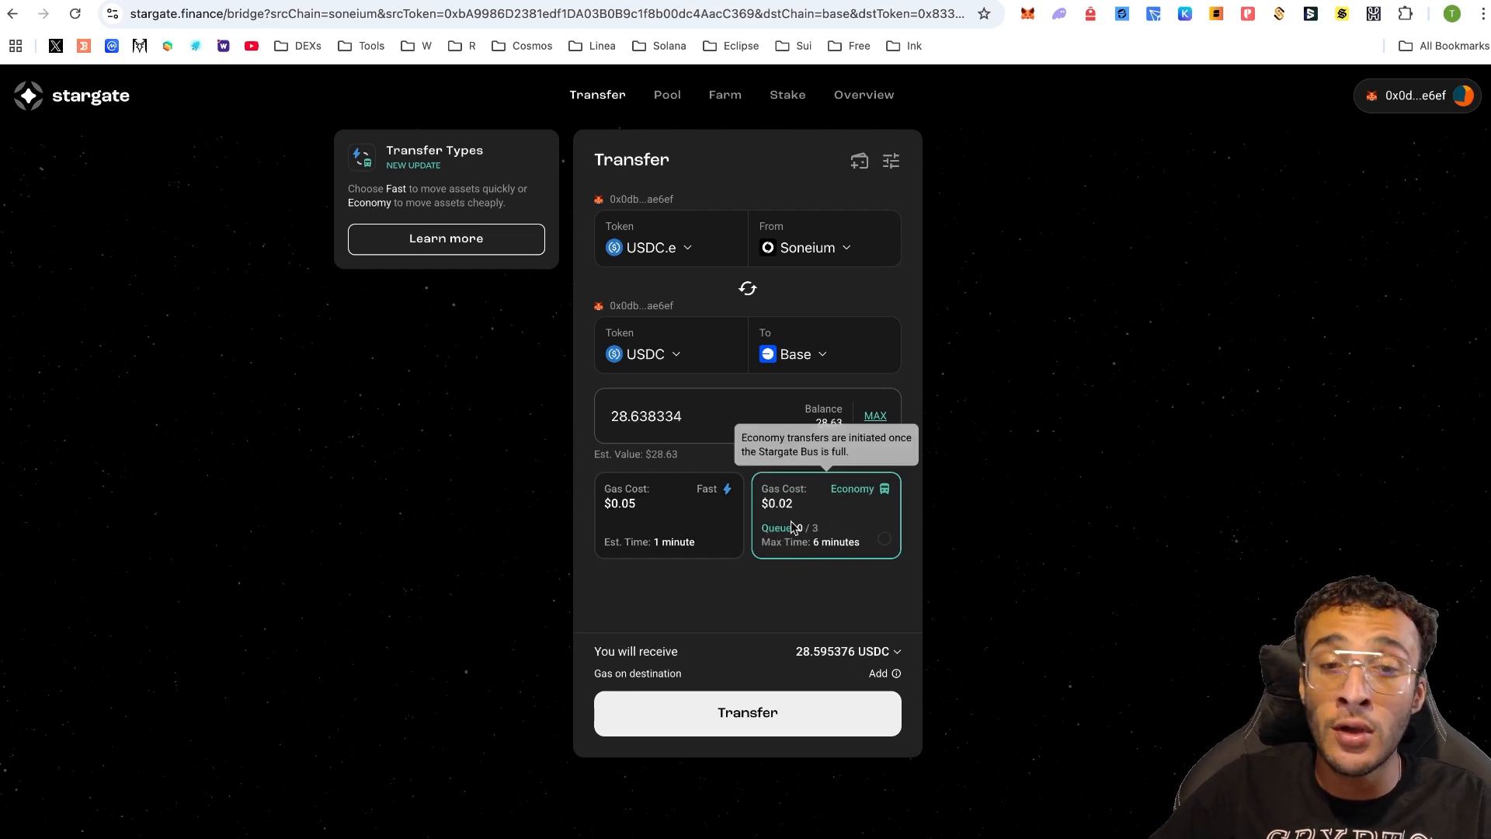
- Send the 28.638334 USDC.e to Base as a Fast transfer and confirm it in MetaMask
left_click(671, 522)
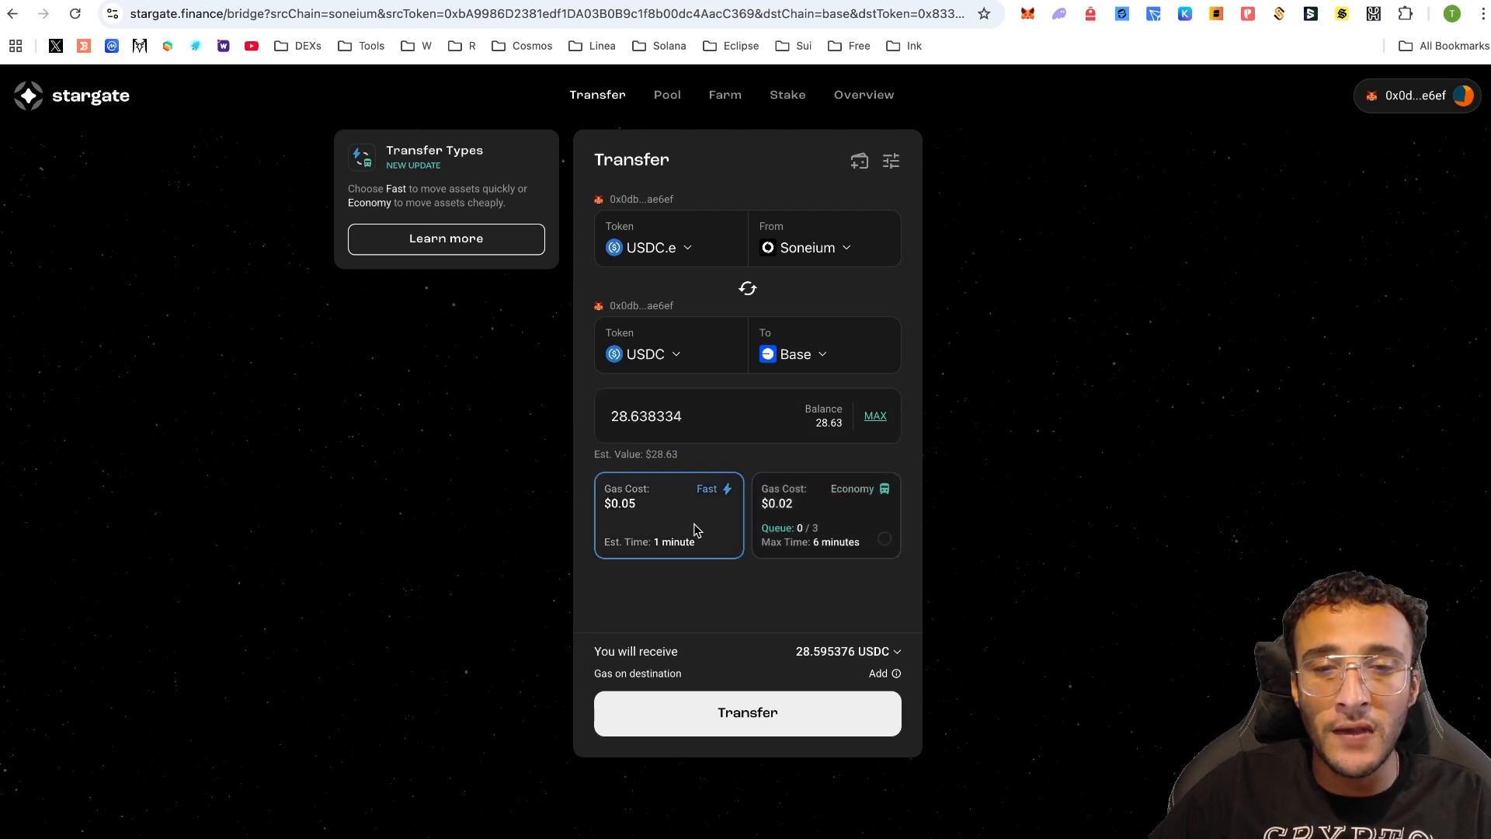
left_click(726, 709)
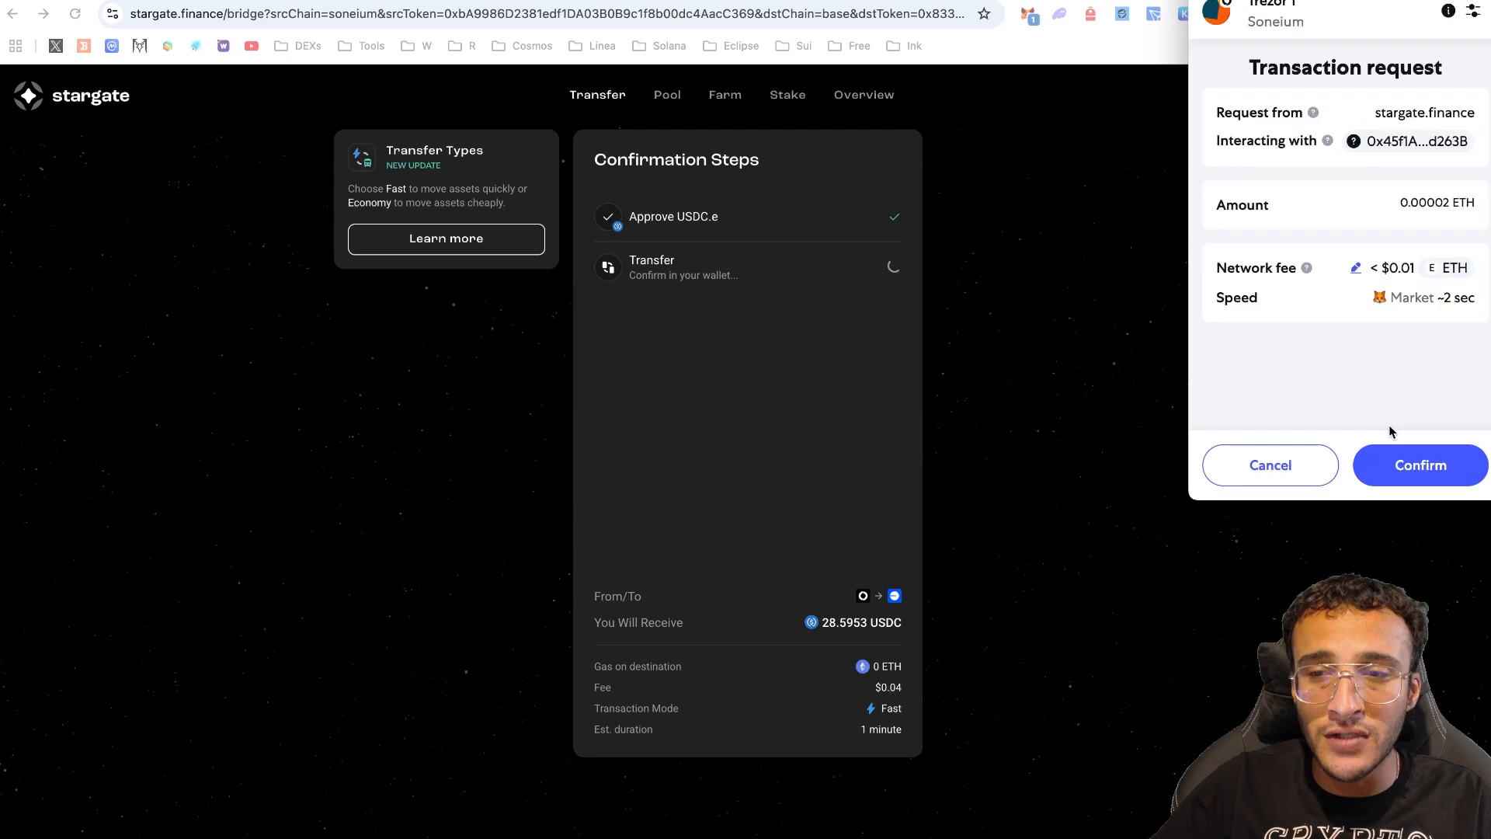
left_click(1403, 463)
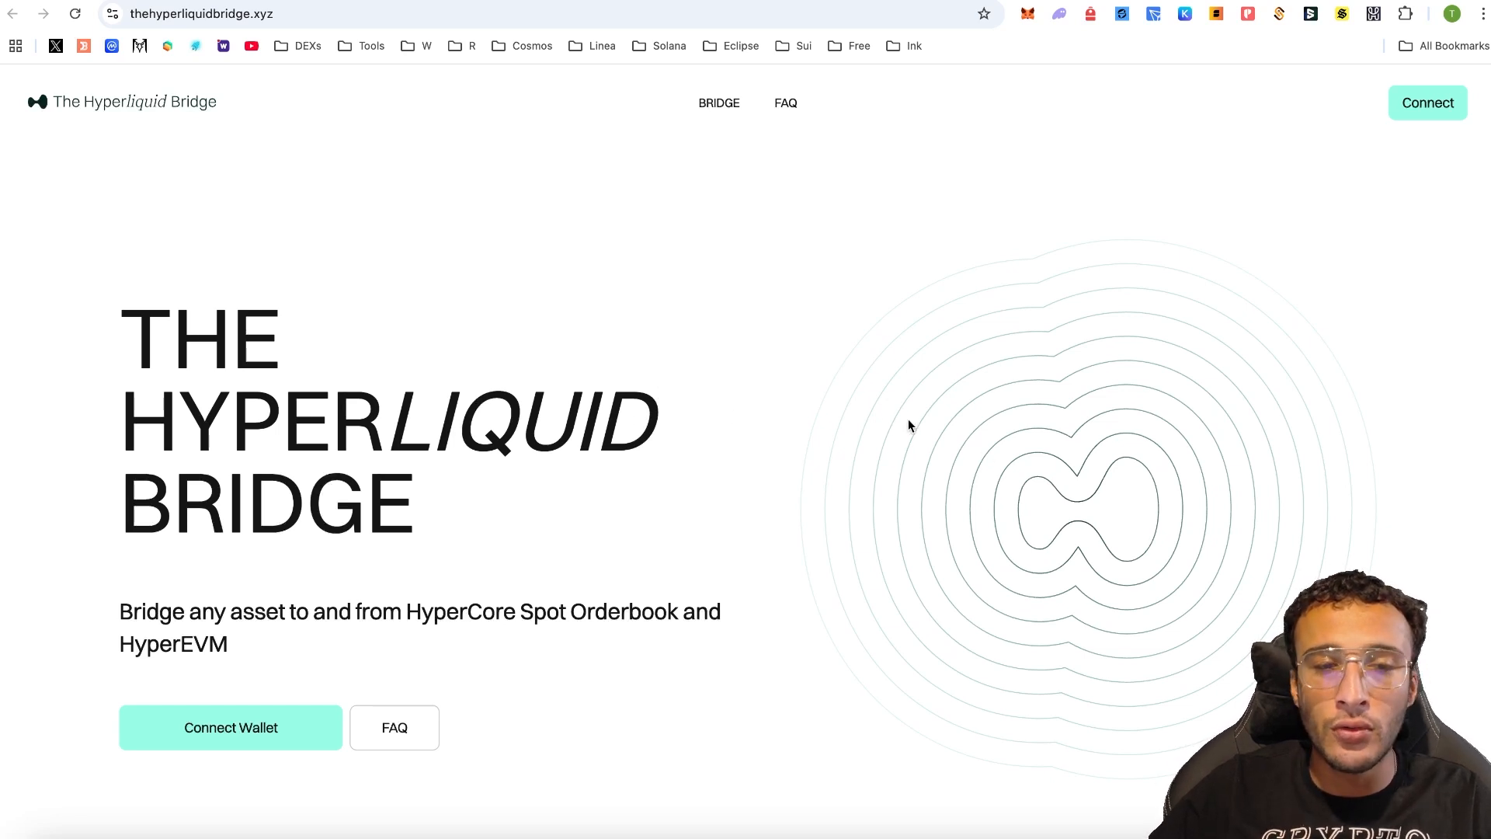
- Connect MetaMask on The Hyperliquid Bridge home page
scroll(909, 424, "down", 1)
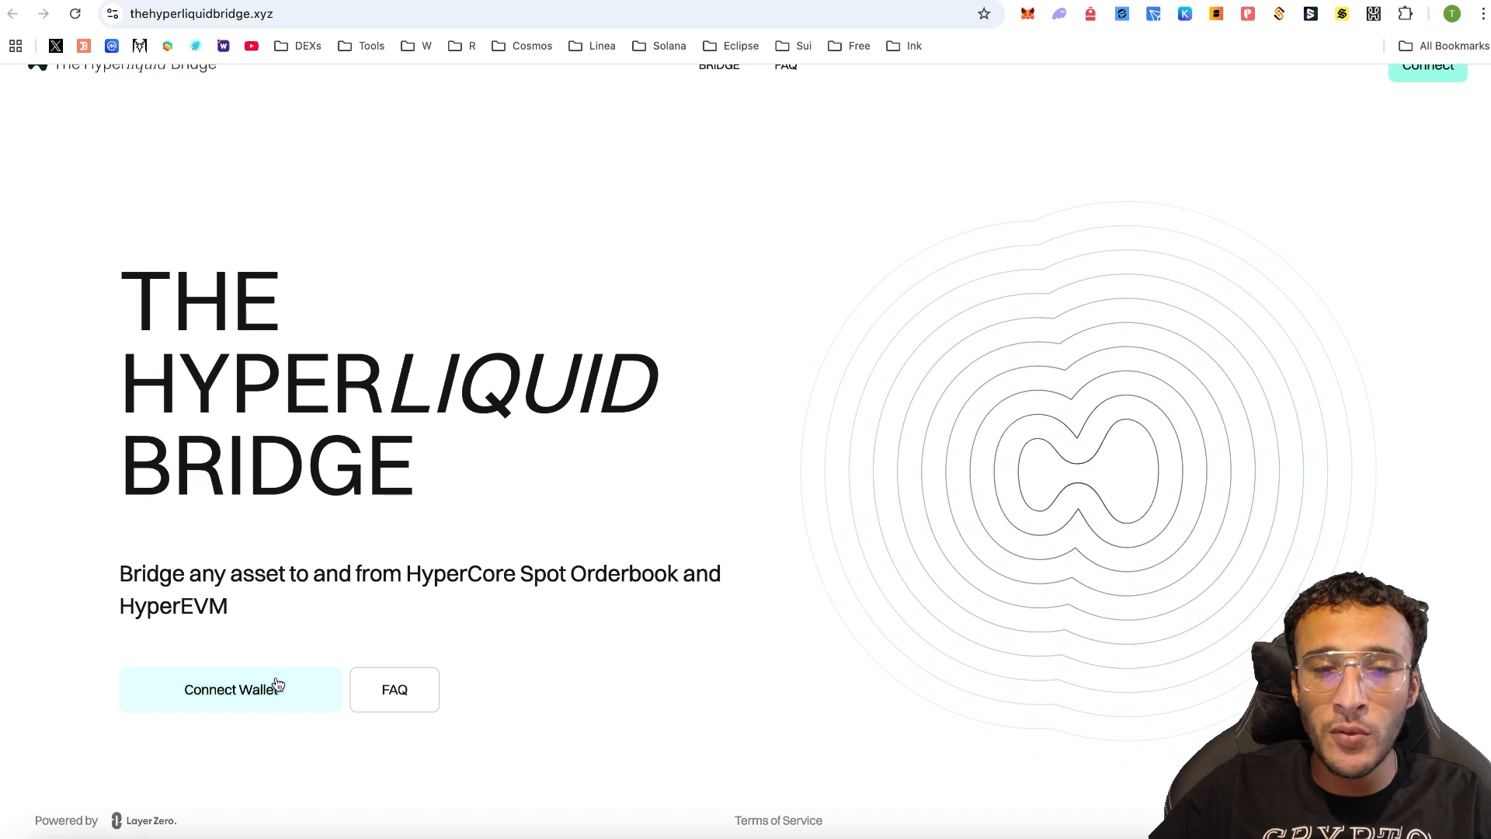
left_click(278, 685)
left_click(711, 336)
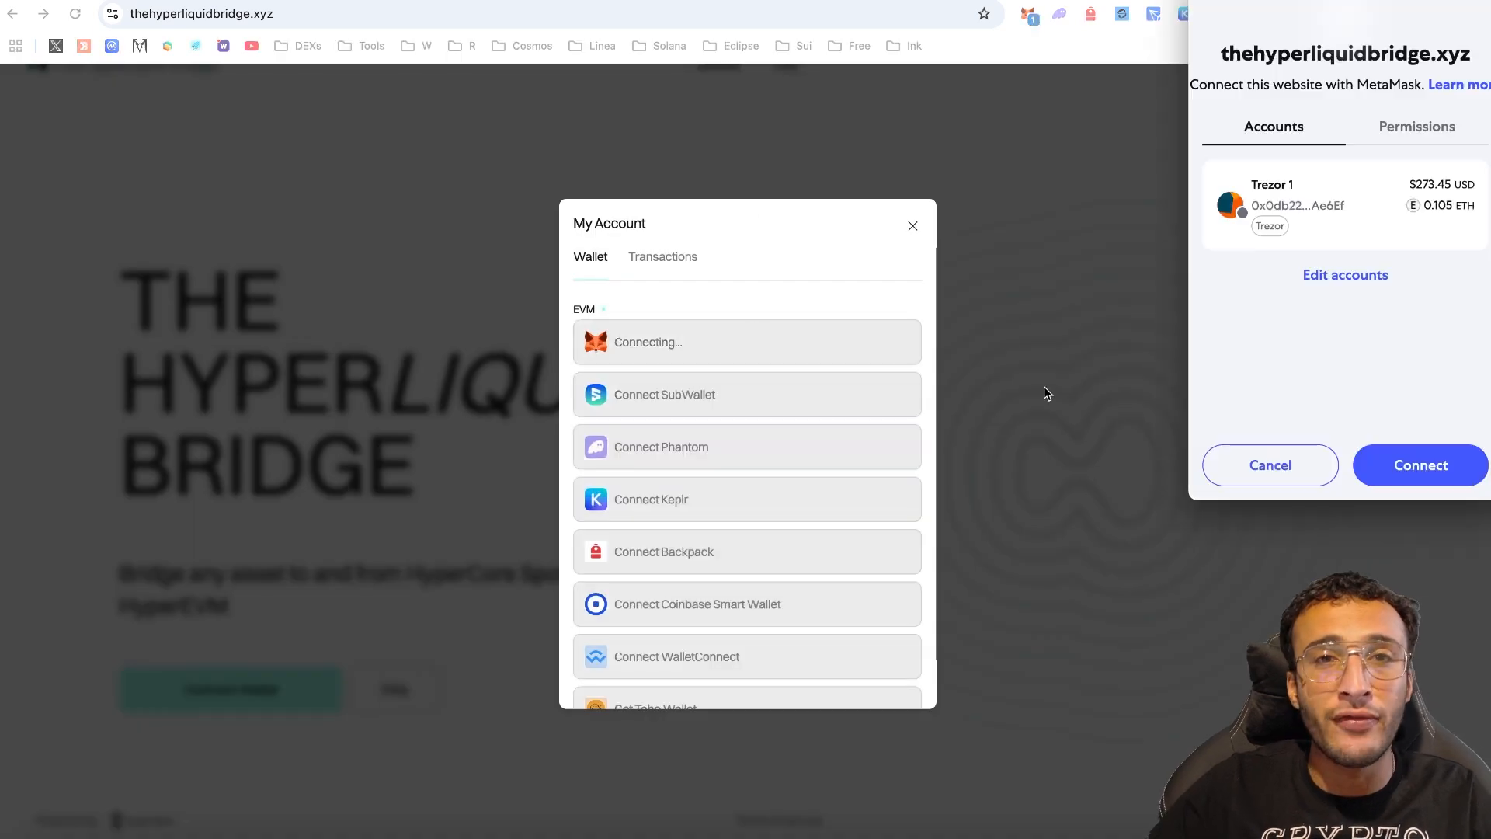
left_click(1383, 456)
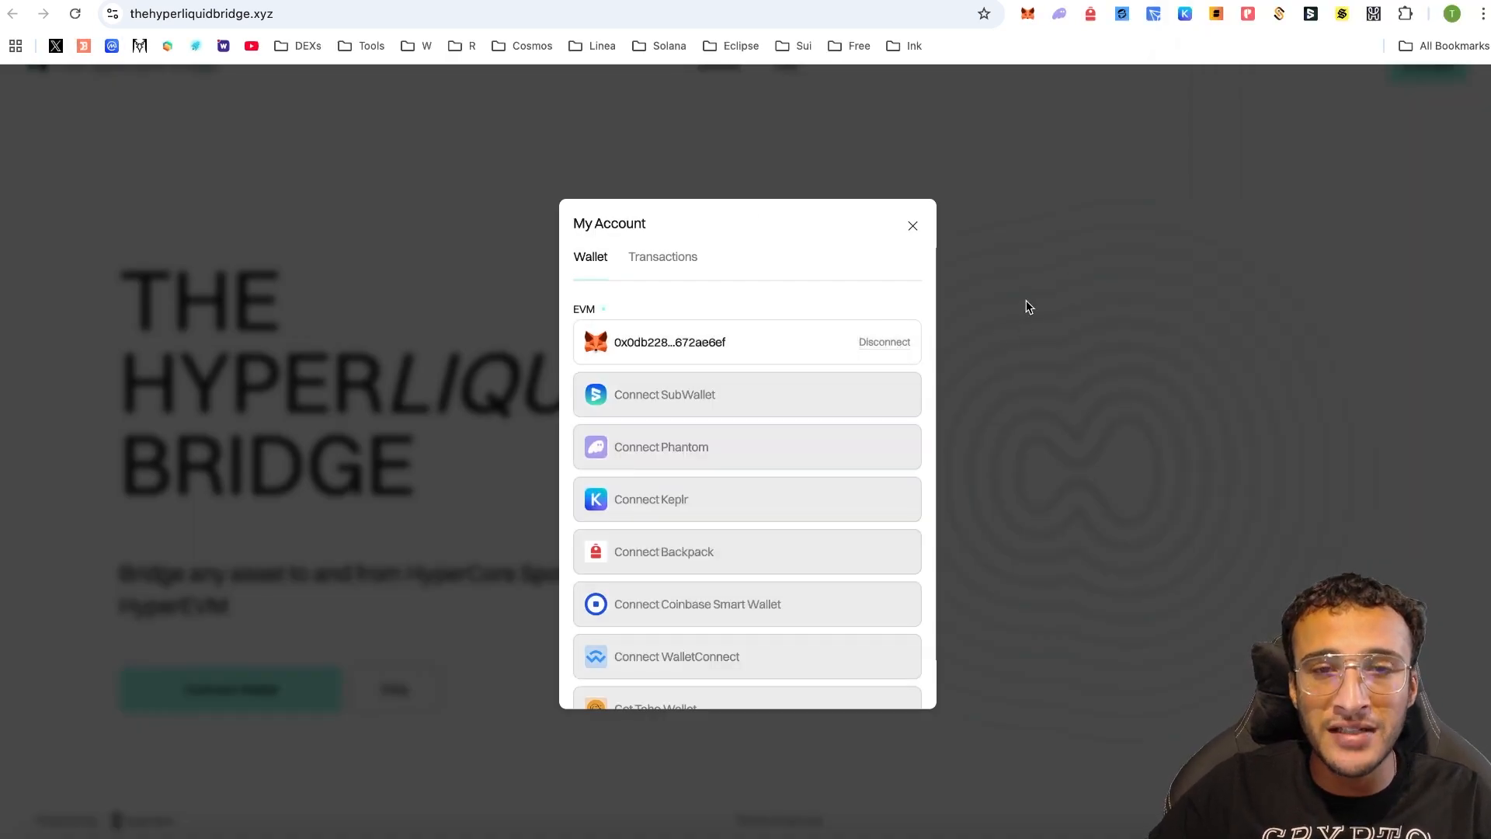
left_click(1048, 299)
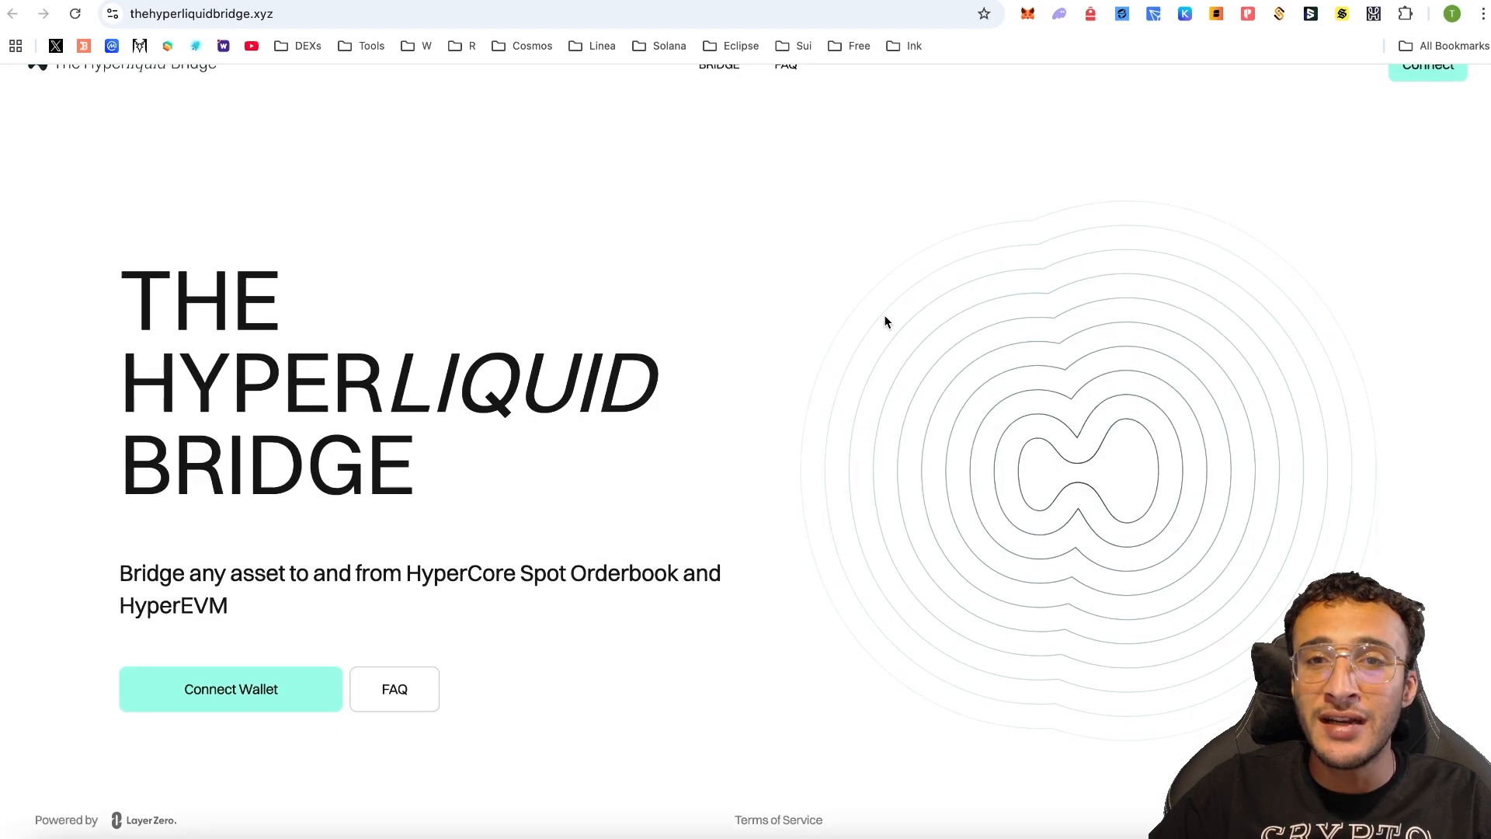
- Open the BRIDGE transfer page and connect MetaMask there too
left_click(726, 107)
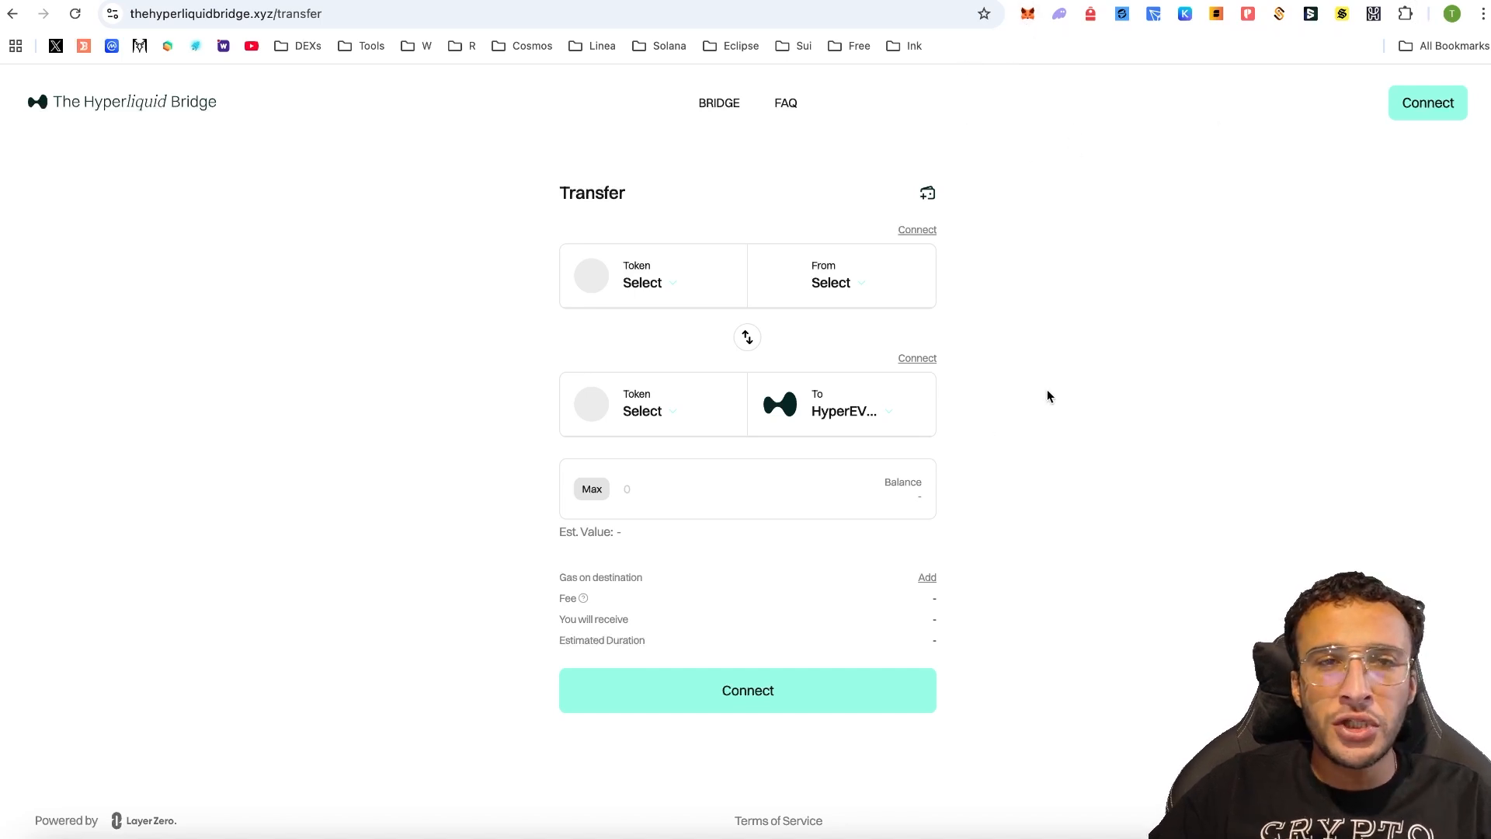
left_click(769, 700)
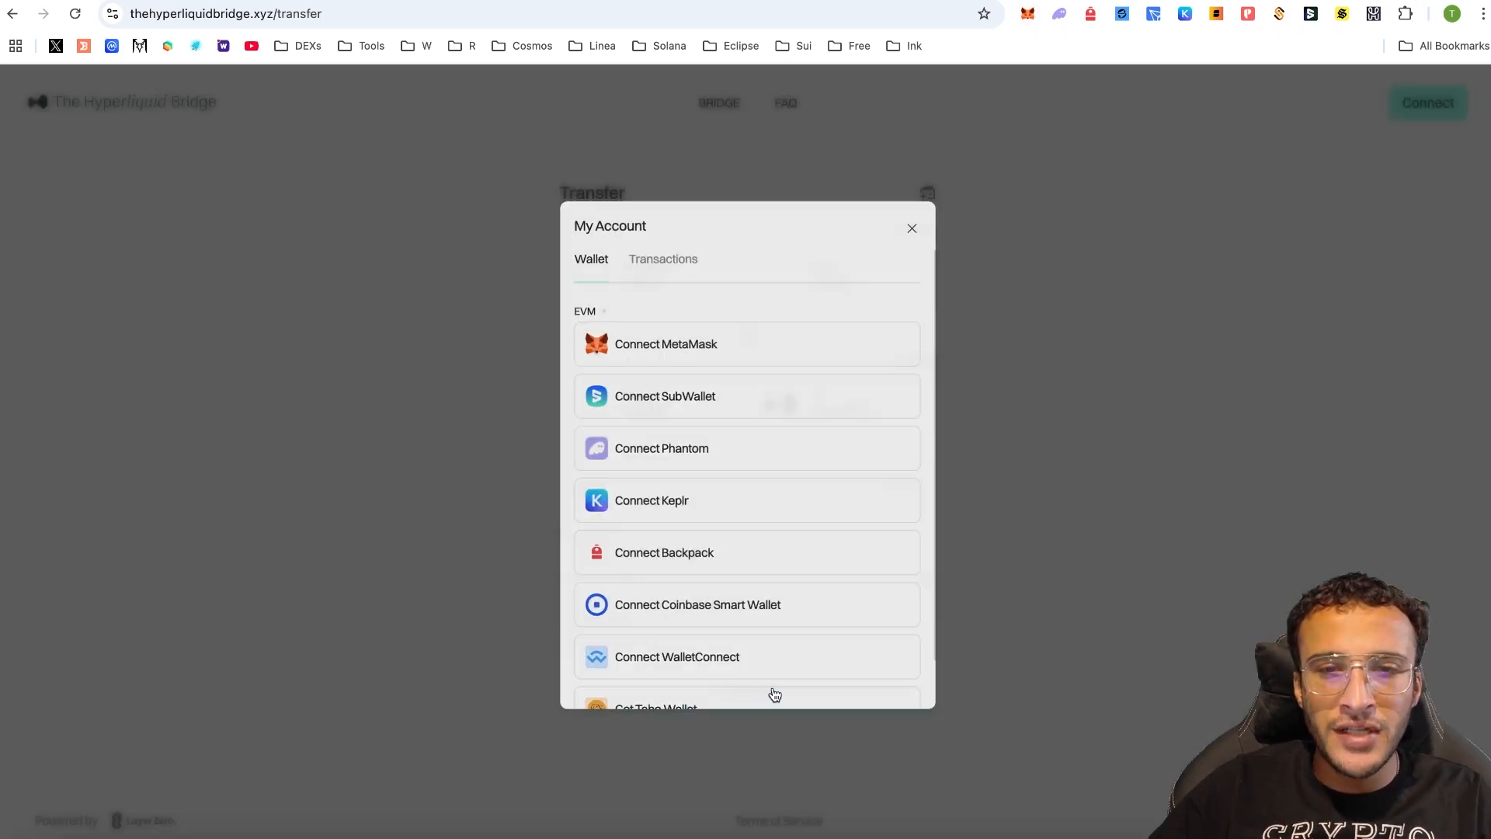
left_click(692, 343)
left_click(1421, 463)
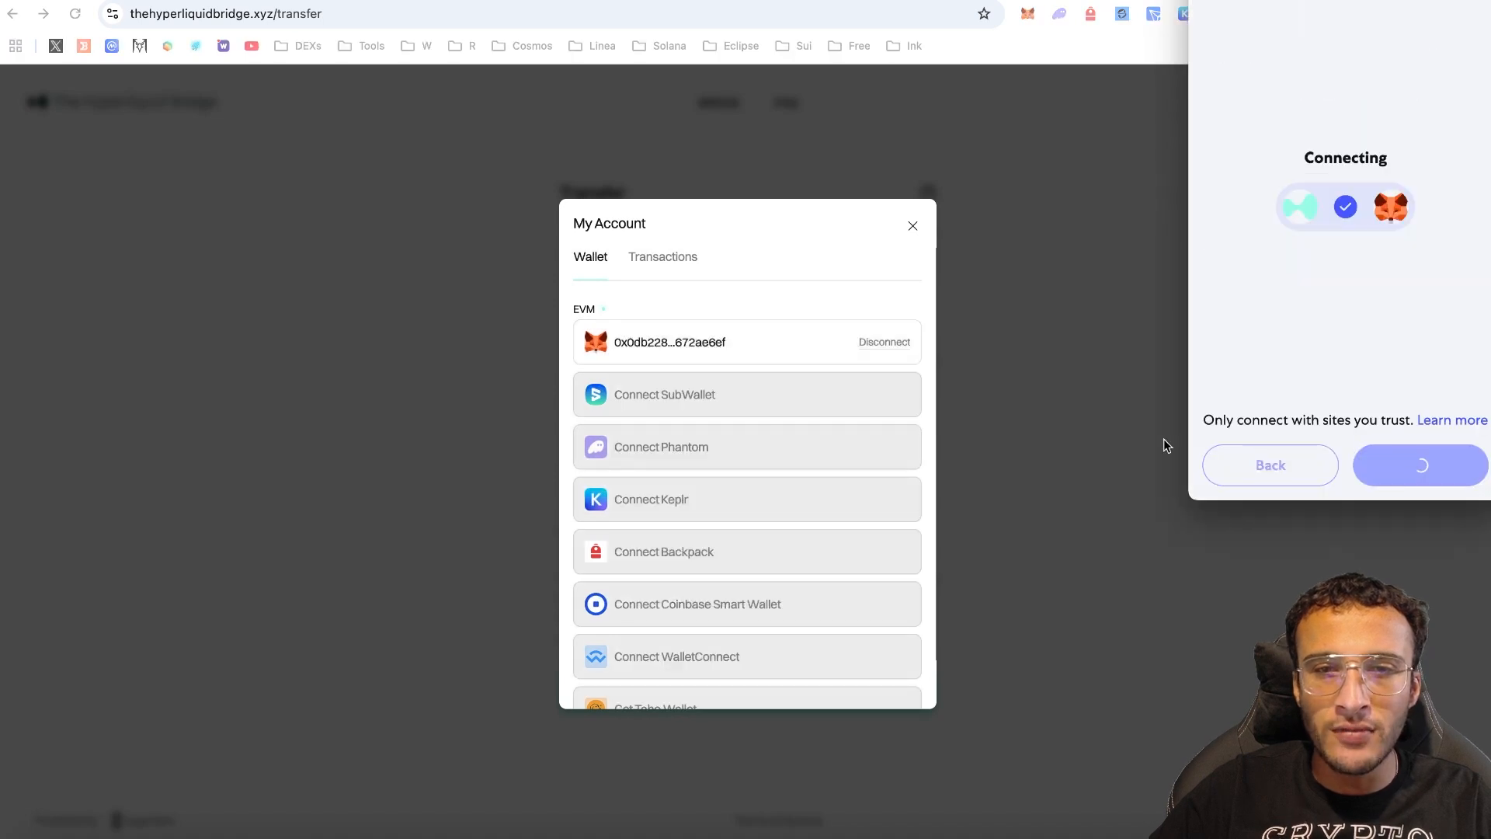
left_click(1055, 348)
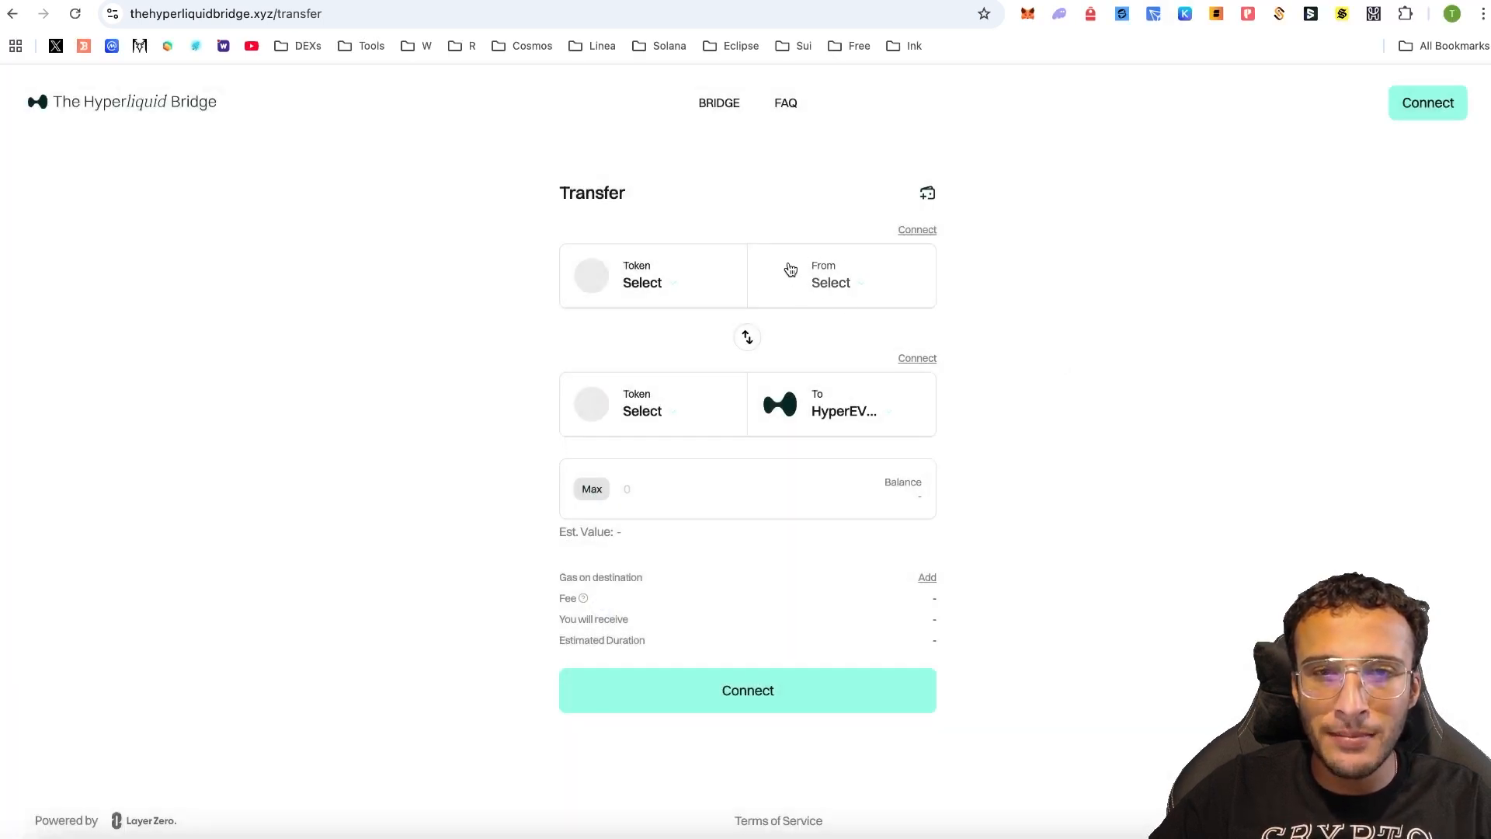
- Pick Base as the source network for the HyperEVM transfer
left_click(804, 281)
scroll(812, 459, "down", 3)
left_click(746, 528)
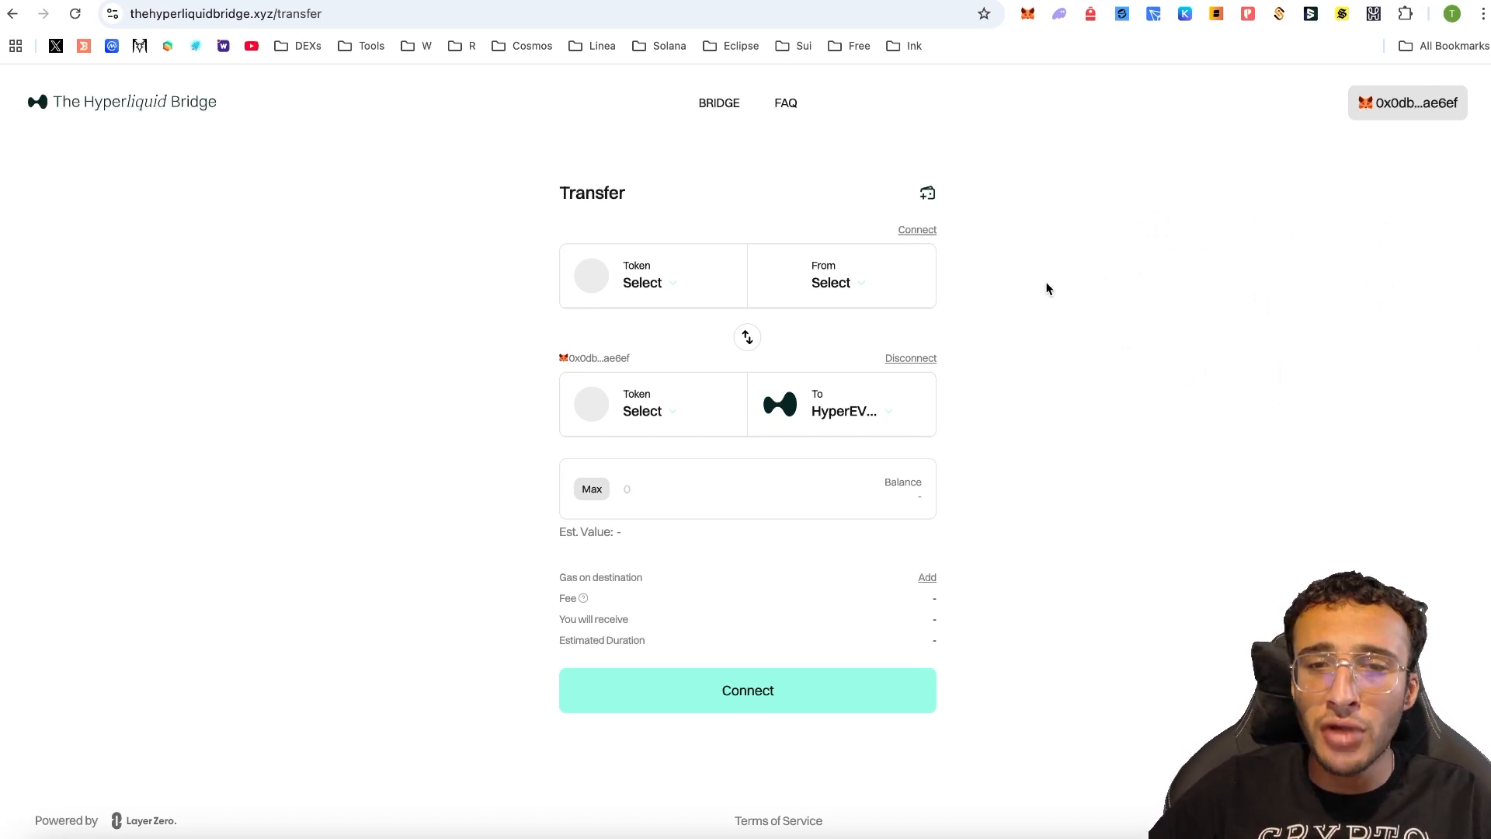
left_click(708, 289)
- Send 5 USDT0 from Optimism to USDT0 on HyperEVM and submit the transfer
scroll(869, 423, "down", 1)
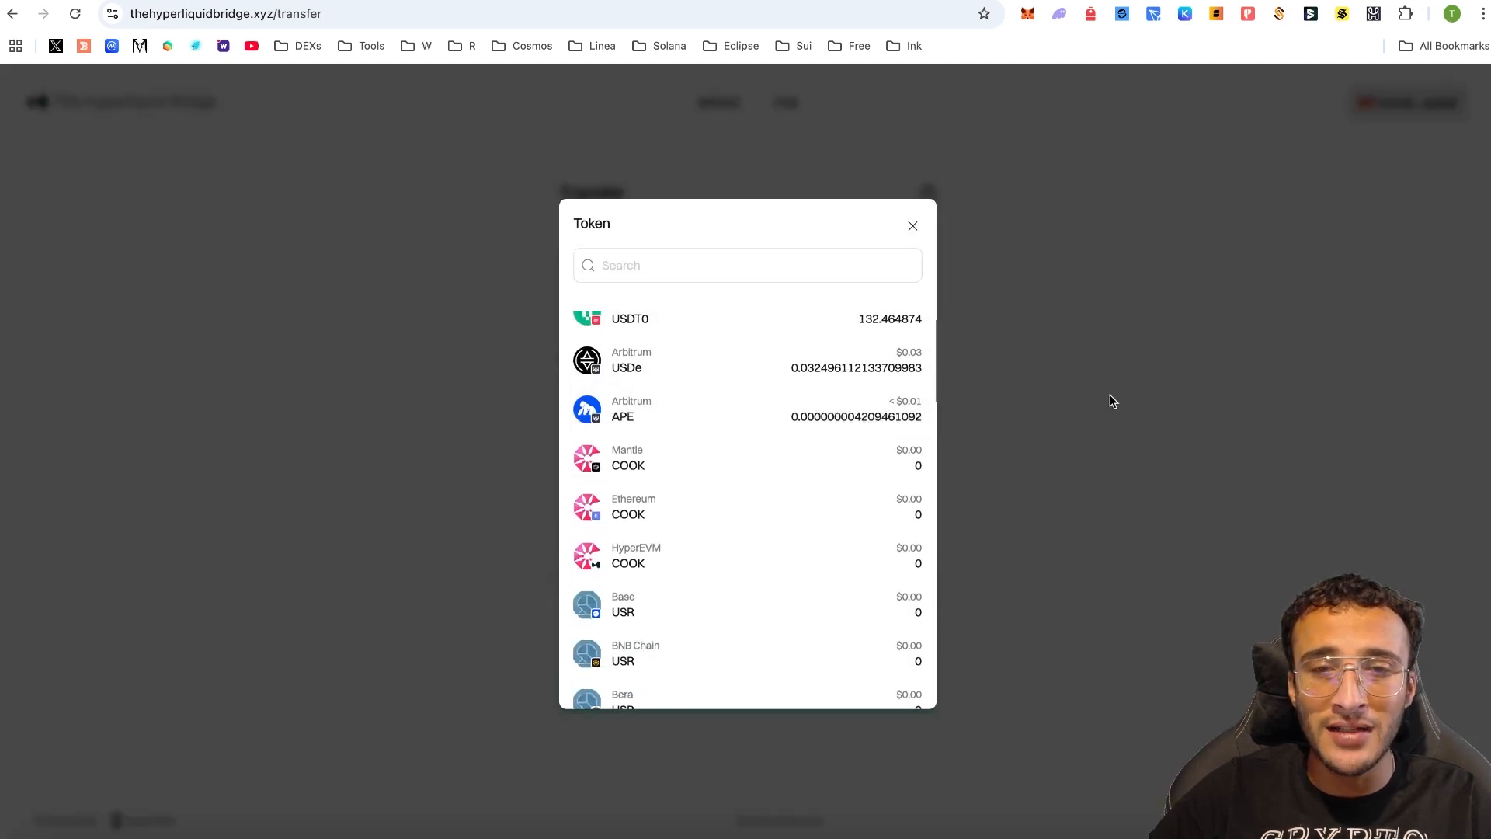
scroll(873, 393, "up", 1)
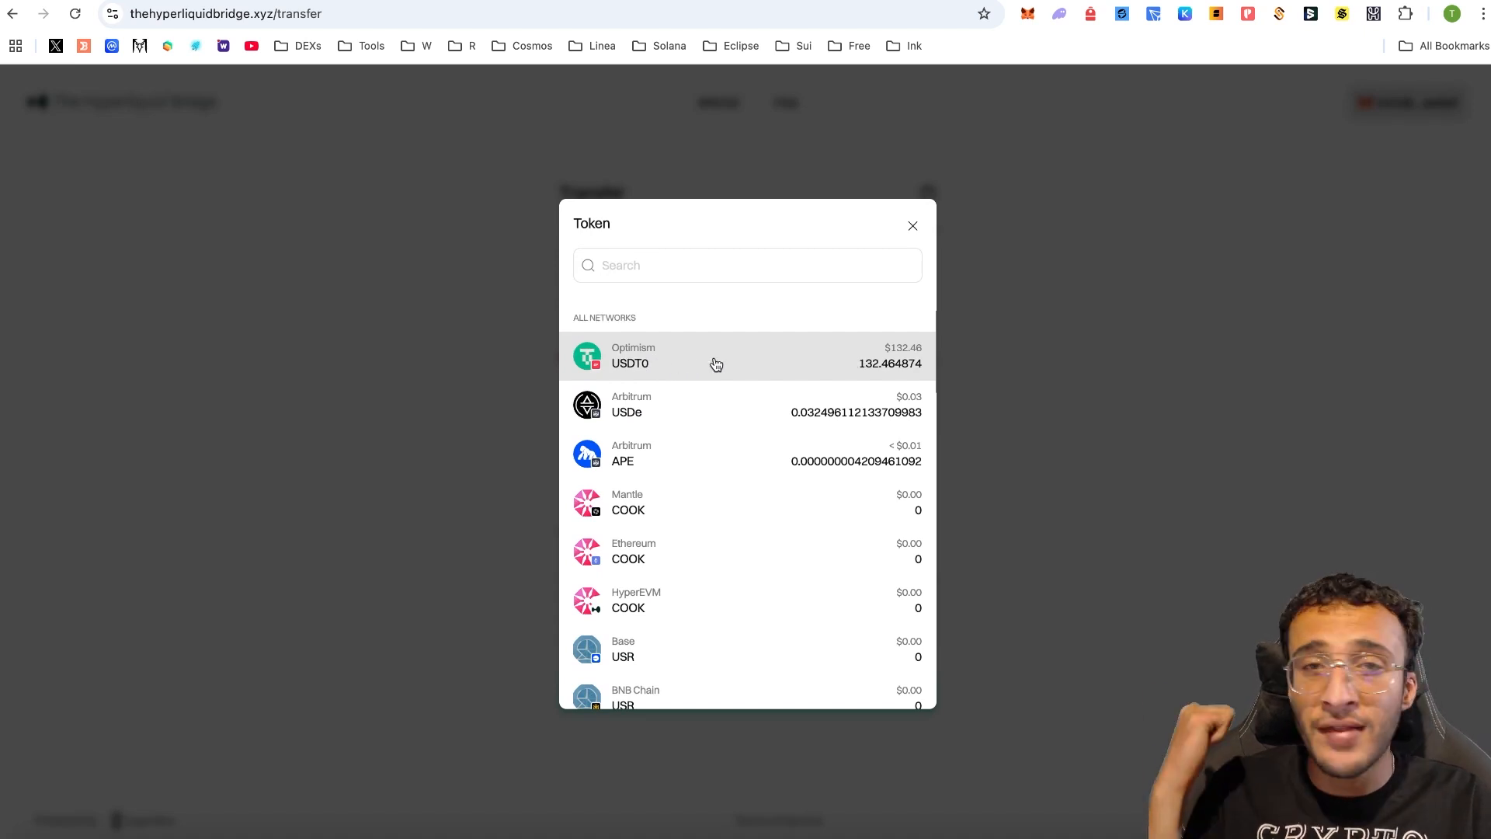
left_click(787, 356)
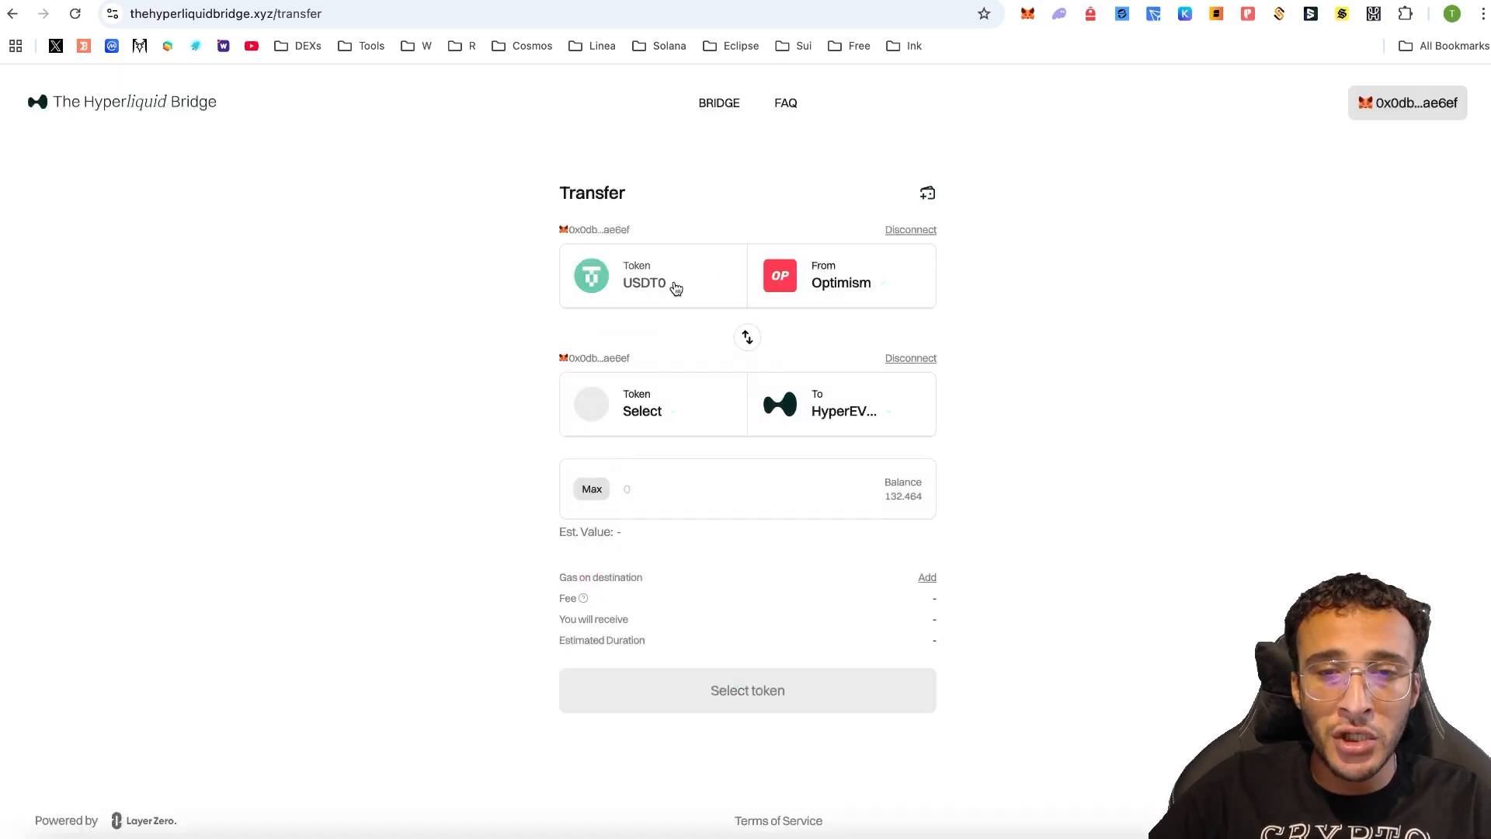
left_click(666, 412)
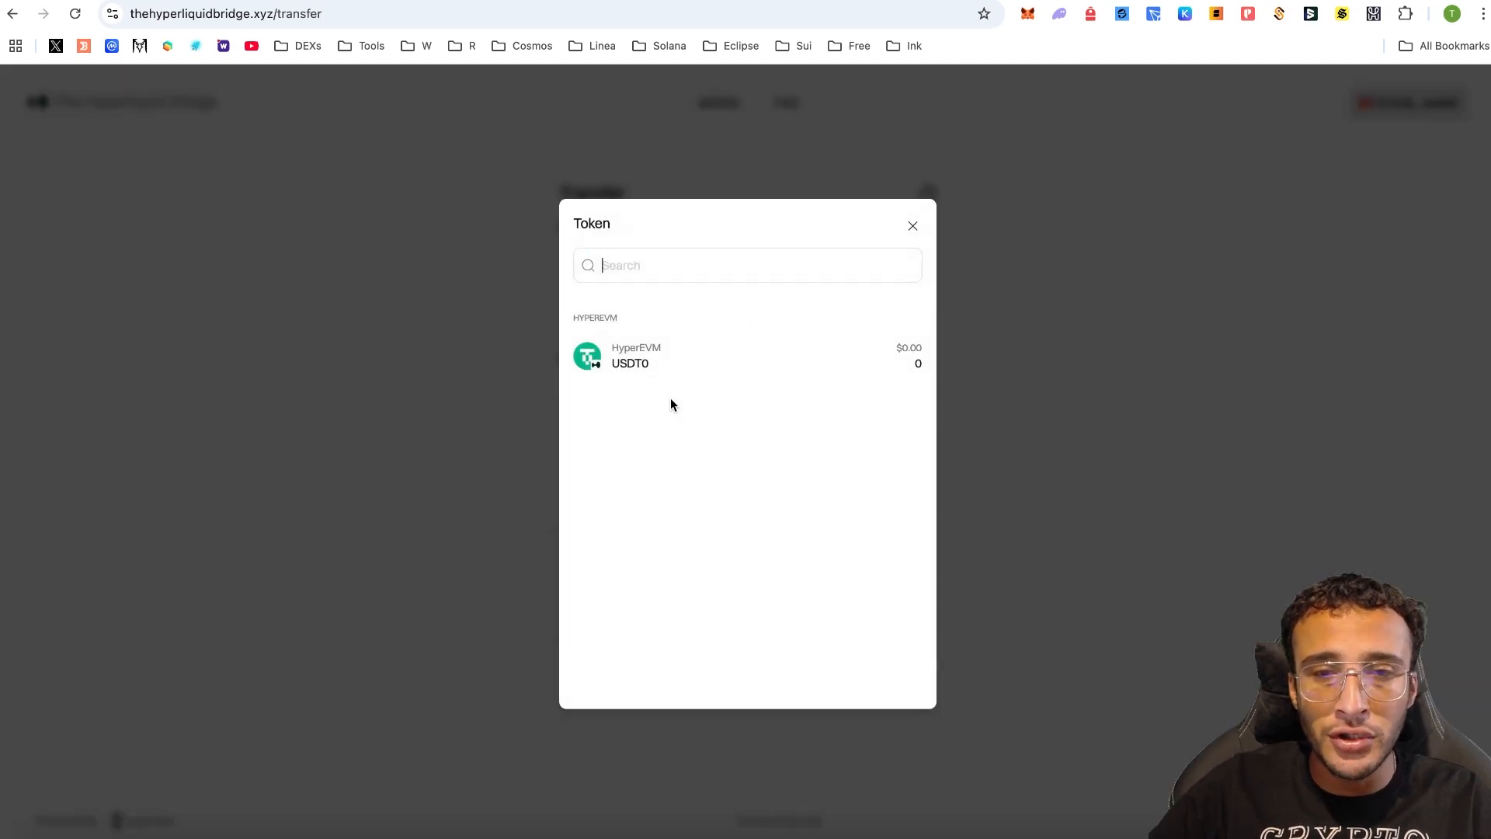
left_click(733, 357)
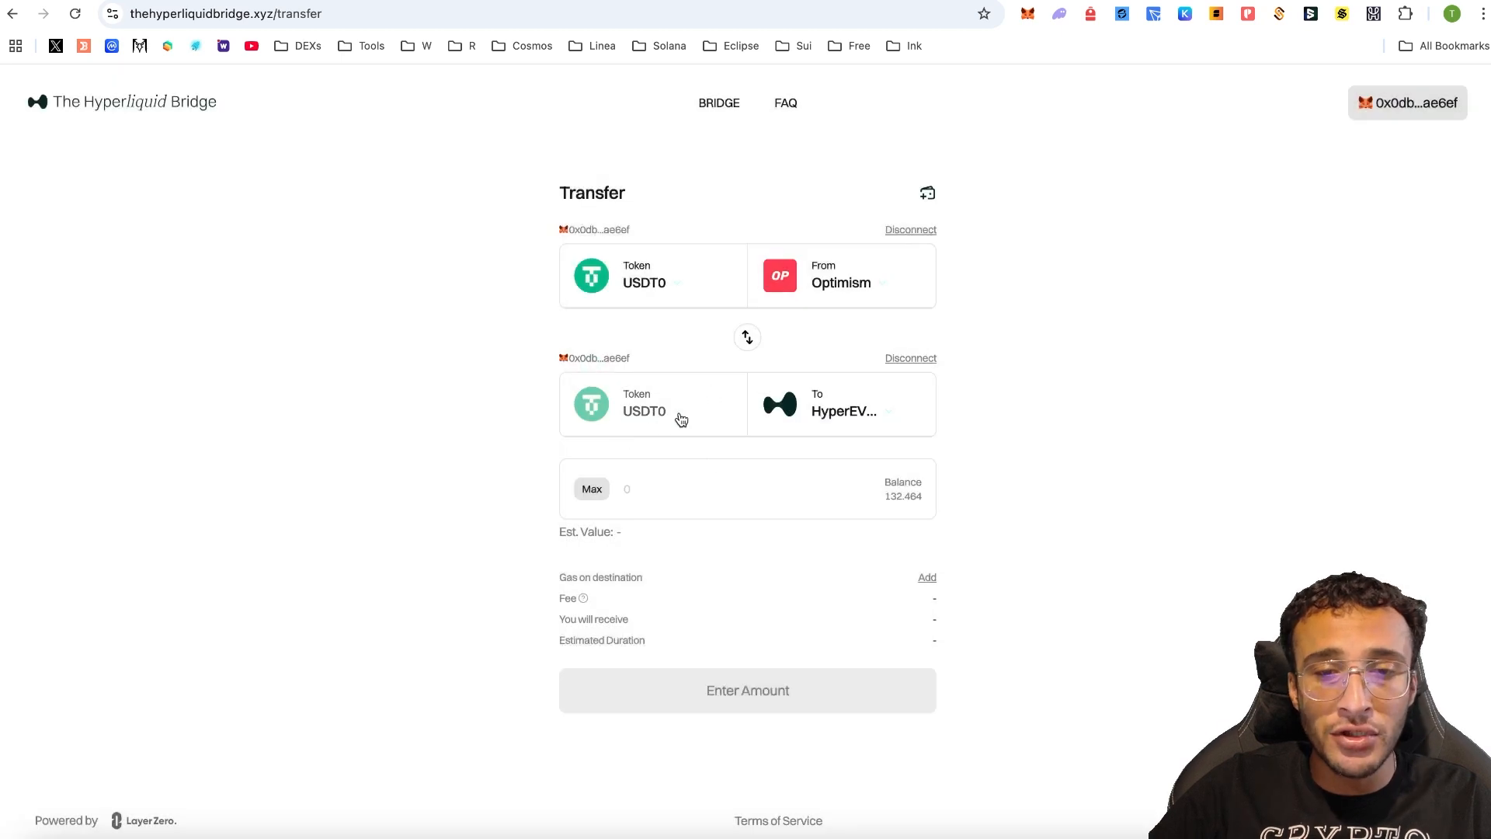
left_click(713, 487)
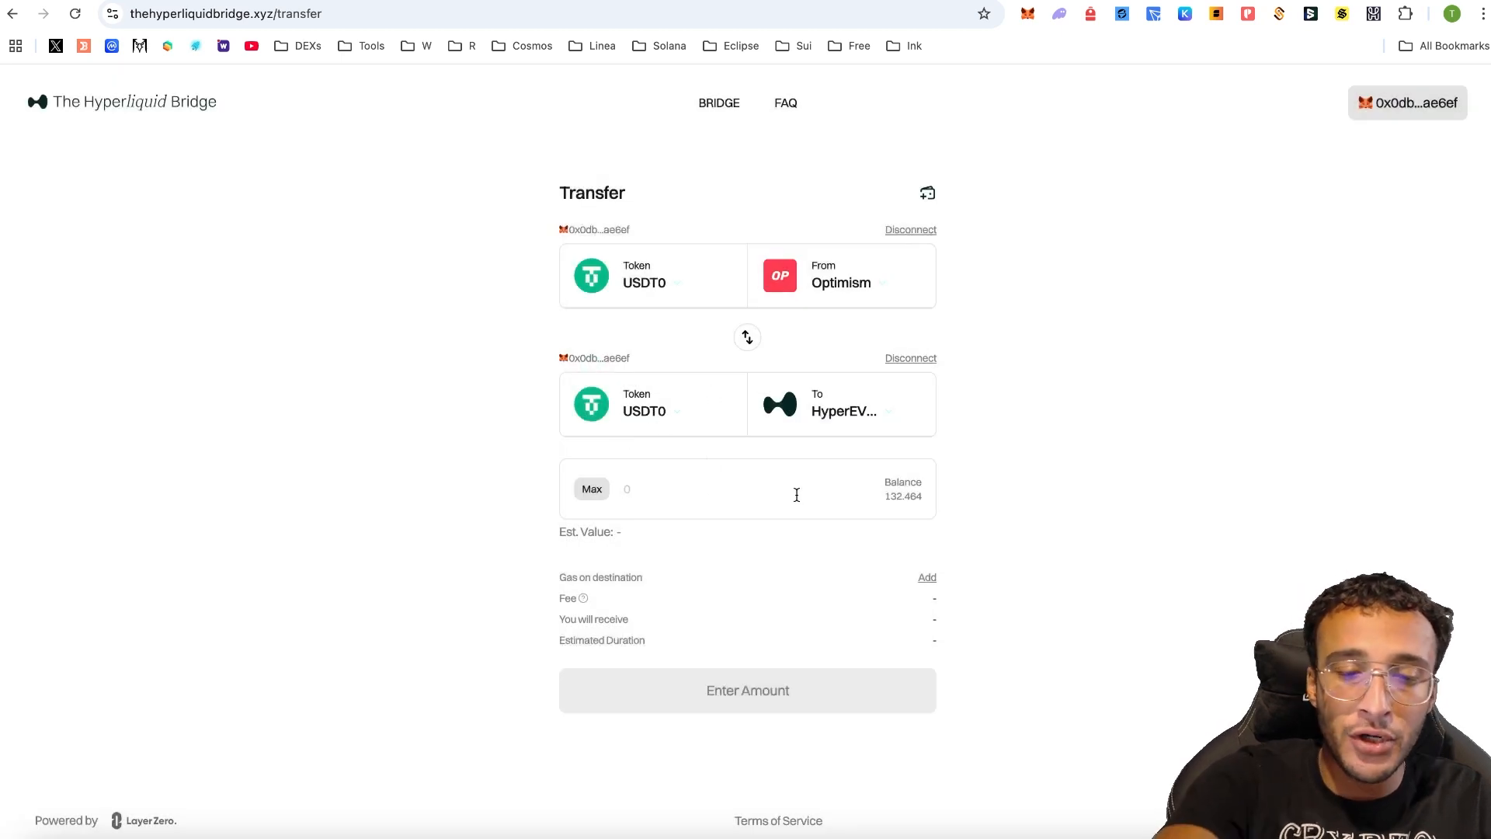
type("5")
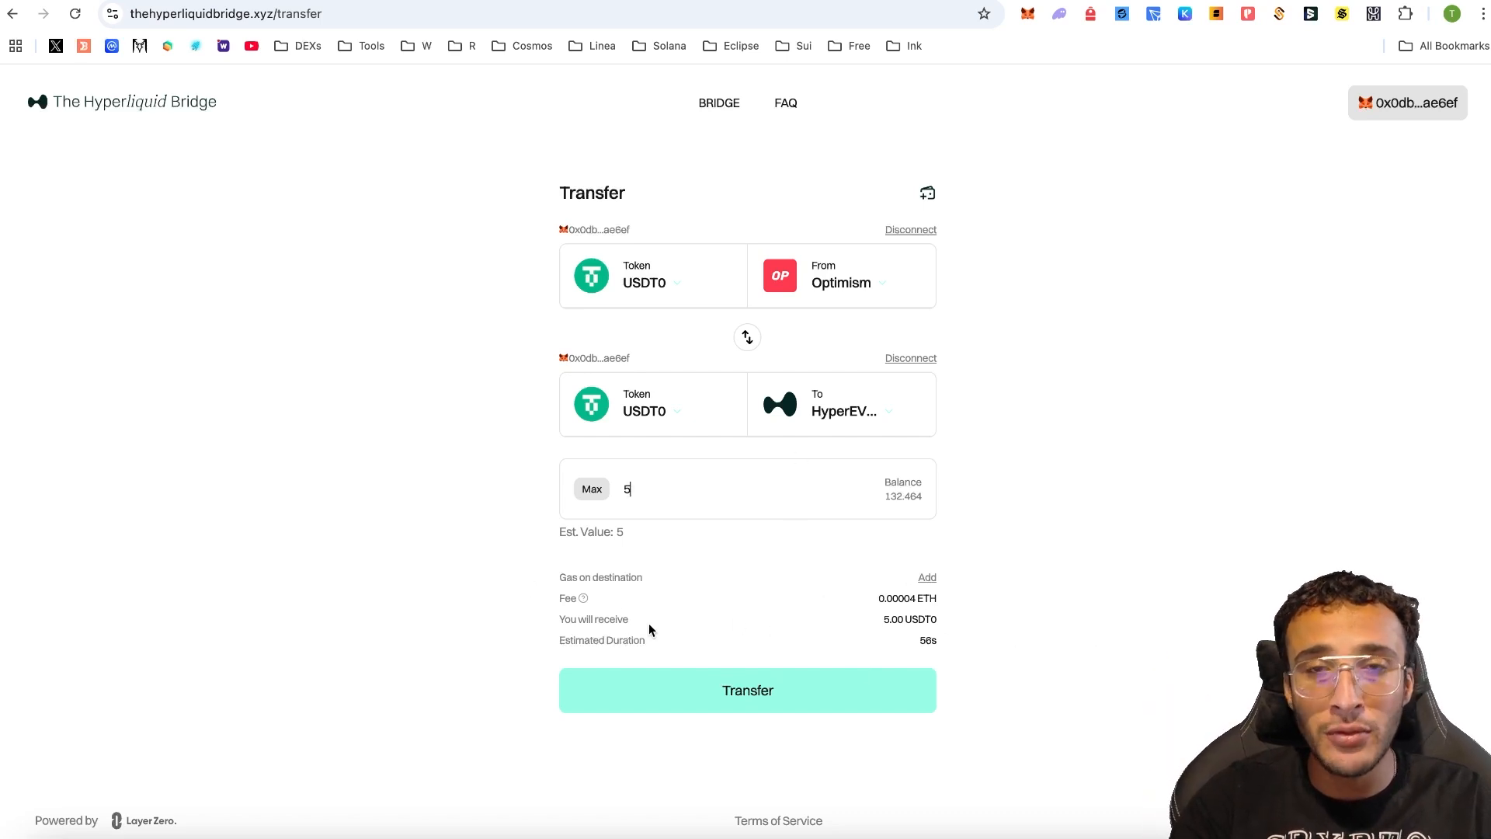
left_click(804, 688)
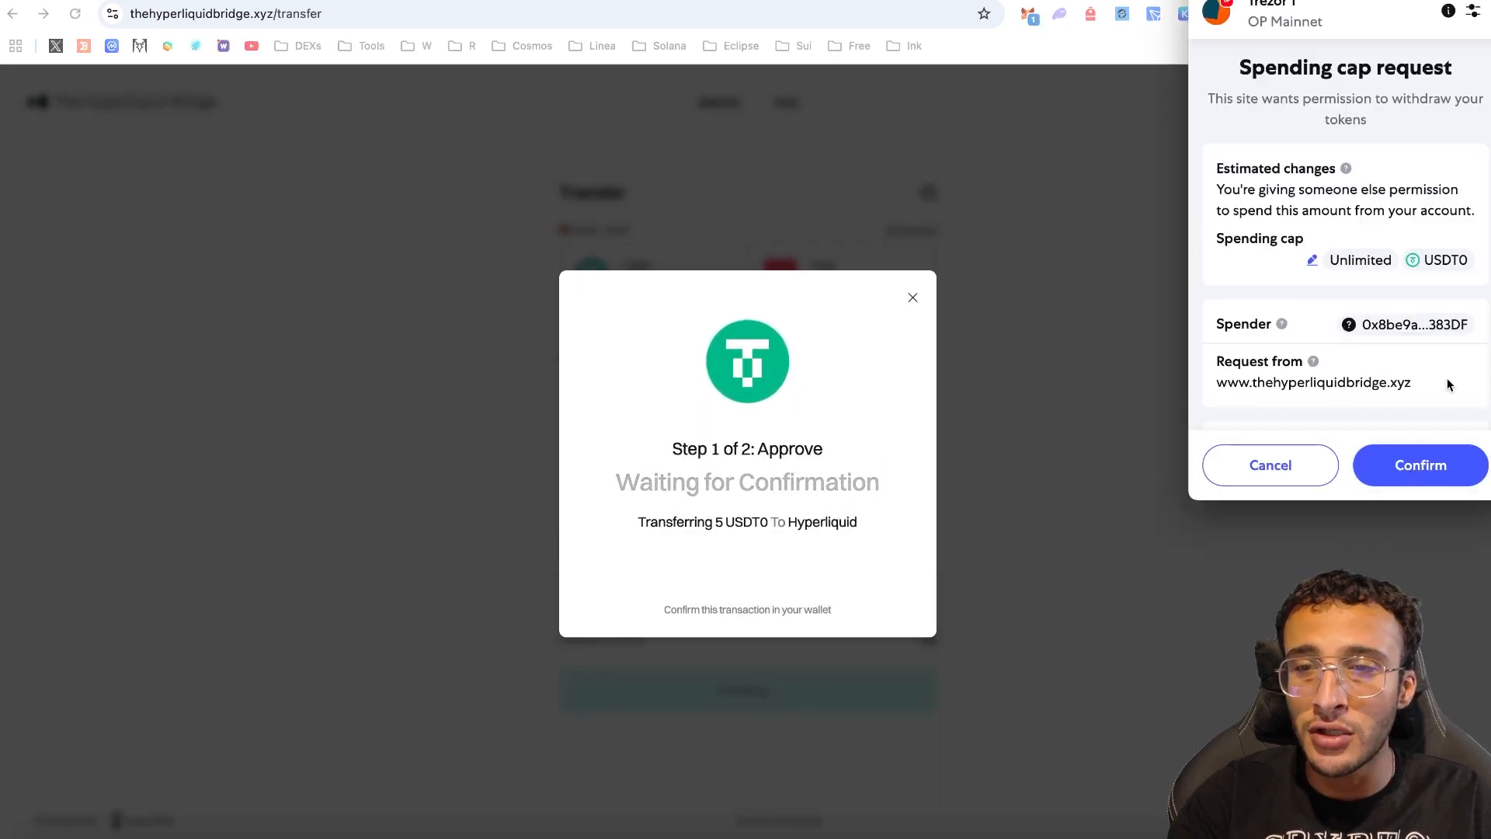
- Approve the USDT0 spending cap in MetaMask for the 5 USDT0 Hyperliquid transfer
left_click(1440, 477)
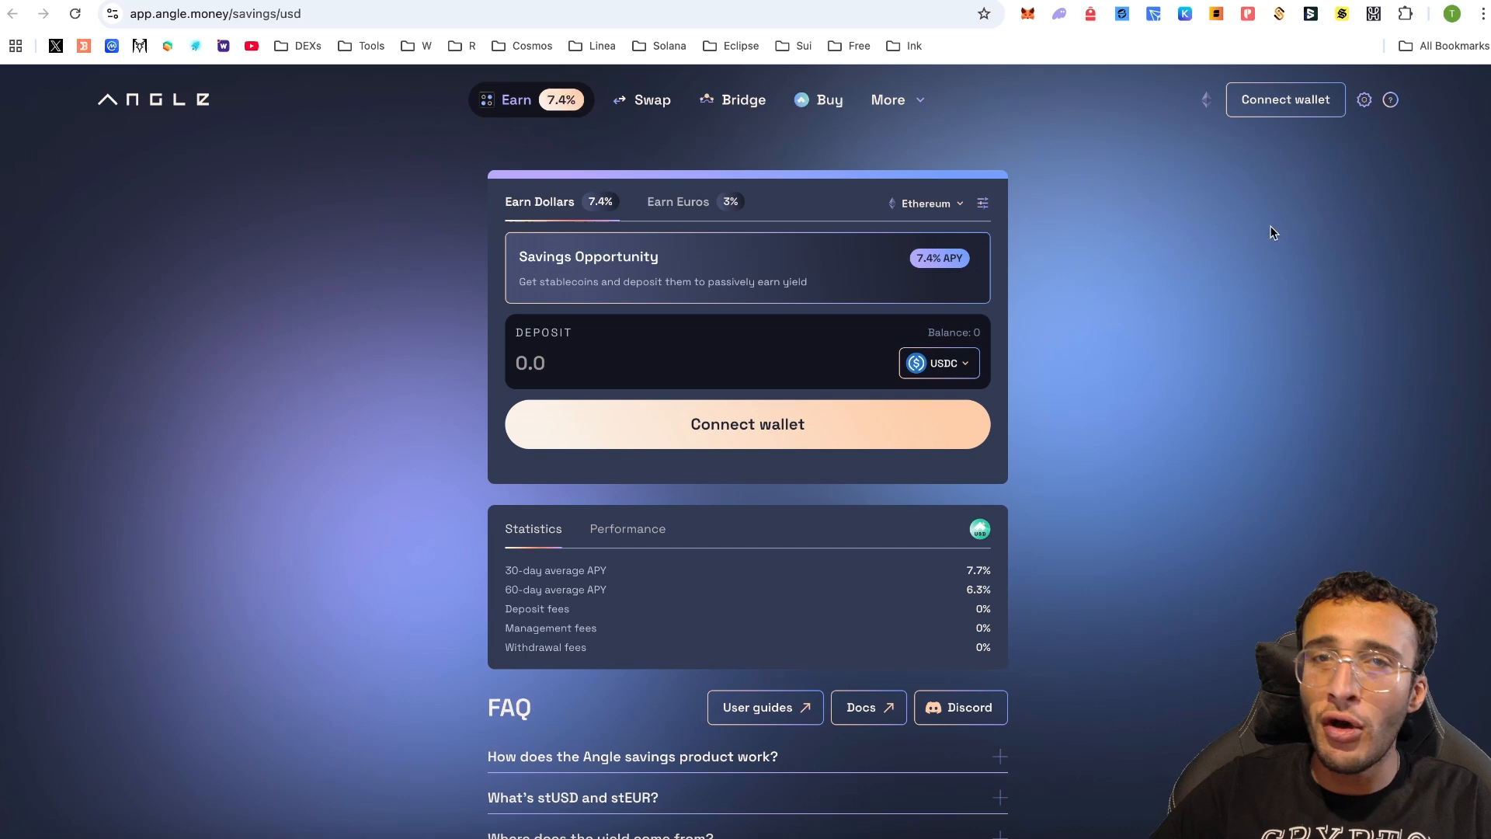
- Check the tokens on Angle's USDA bridge page, then connect MetaMask from the wallet list
left_click(752, 107)
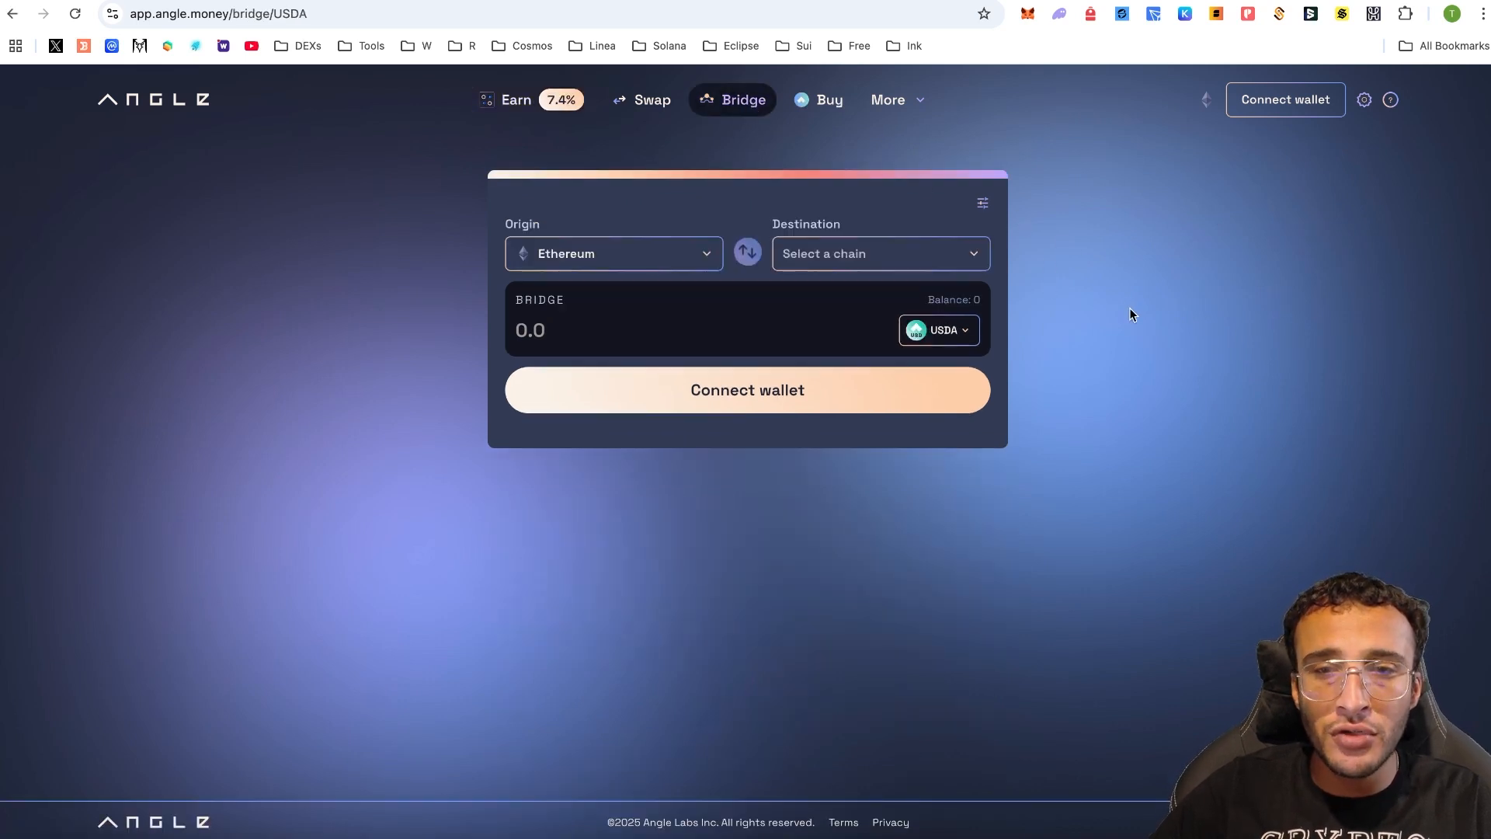
left_click(949, 332)
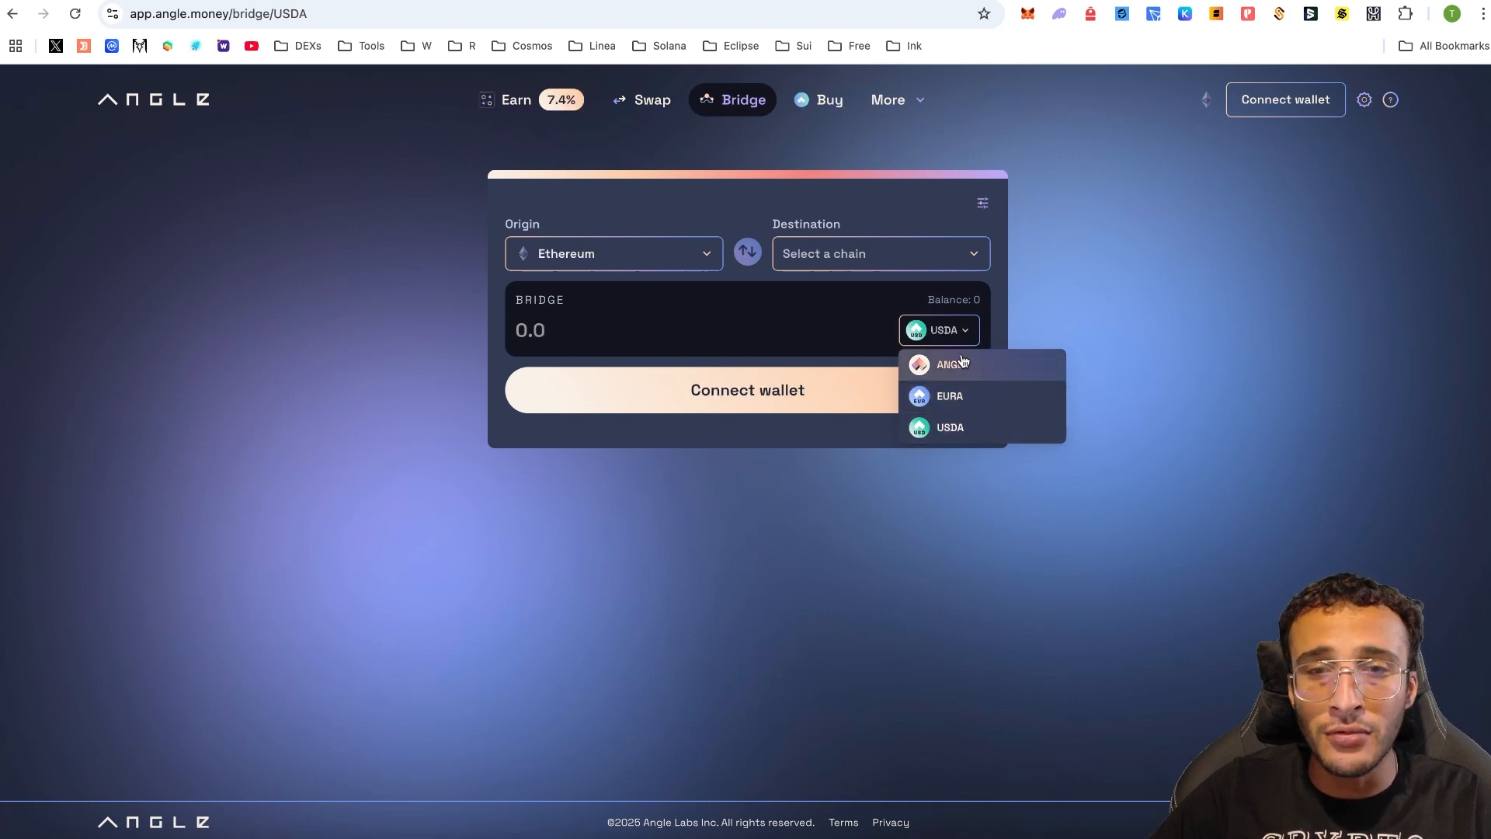
left_click(643, 109)
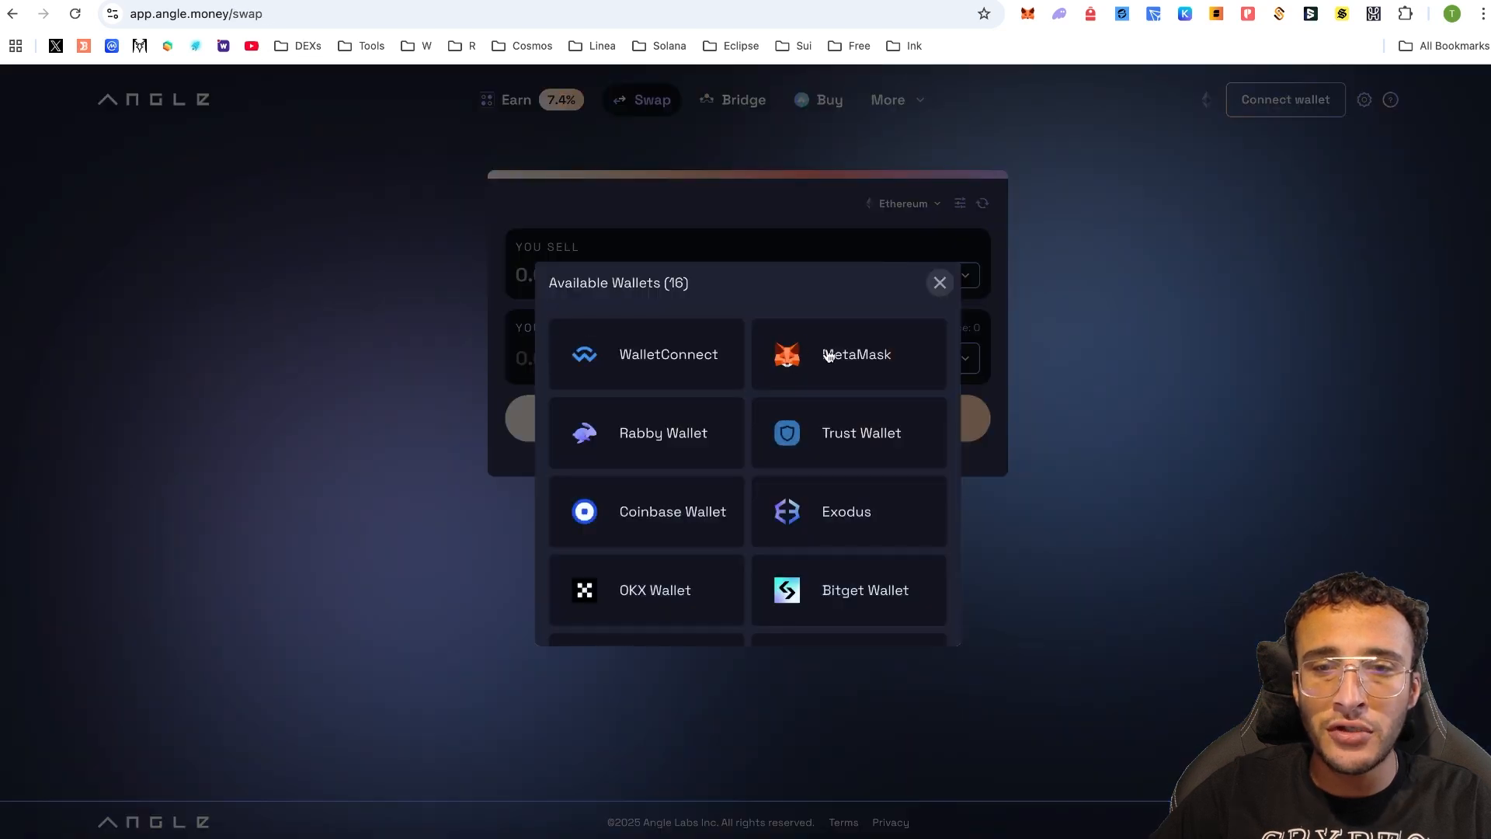
left_click(825, 353)
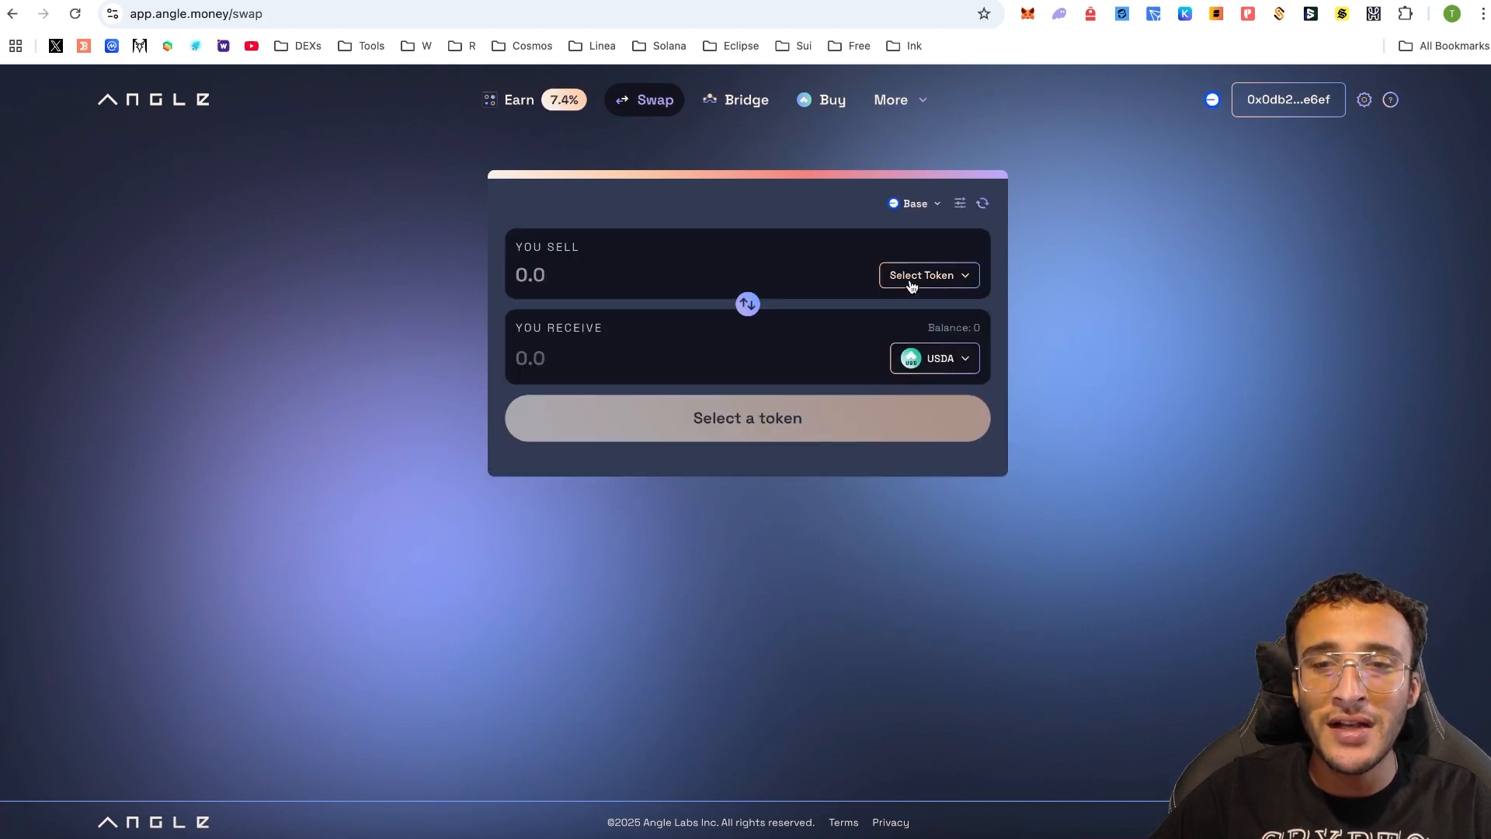
- Enter a swap selling 0.0007 ETH for USDA on Angle, then go to the USDA bridge page
left_click(912, 277)
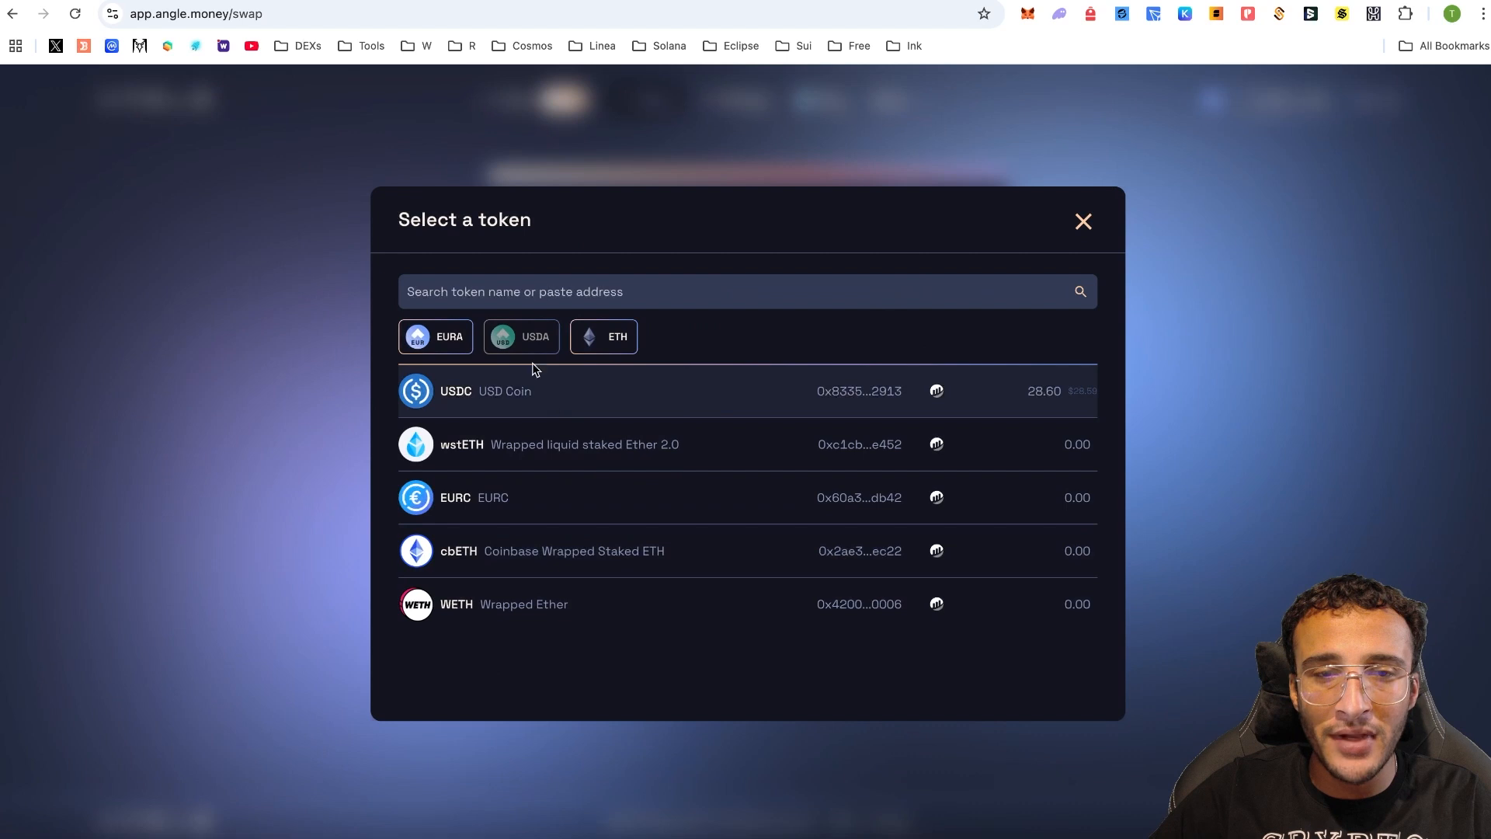
left_click(619, 344)
left_click(707, 269)
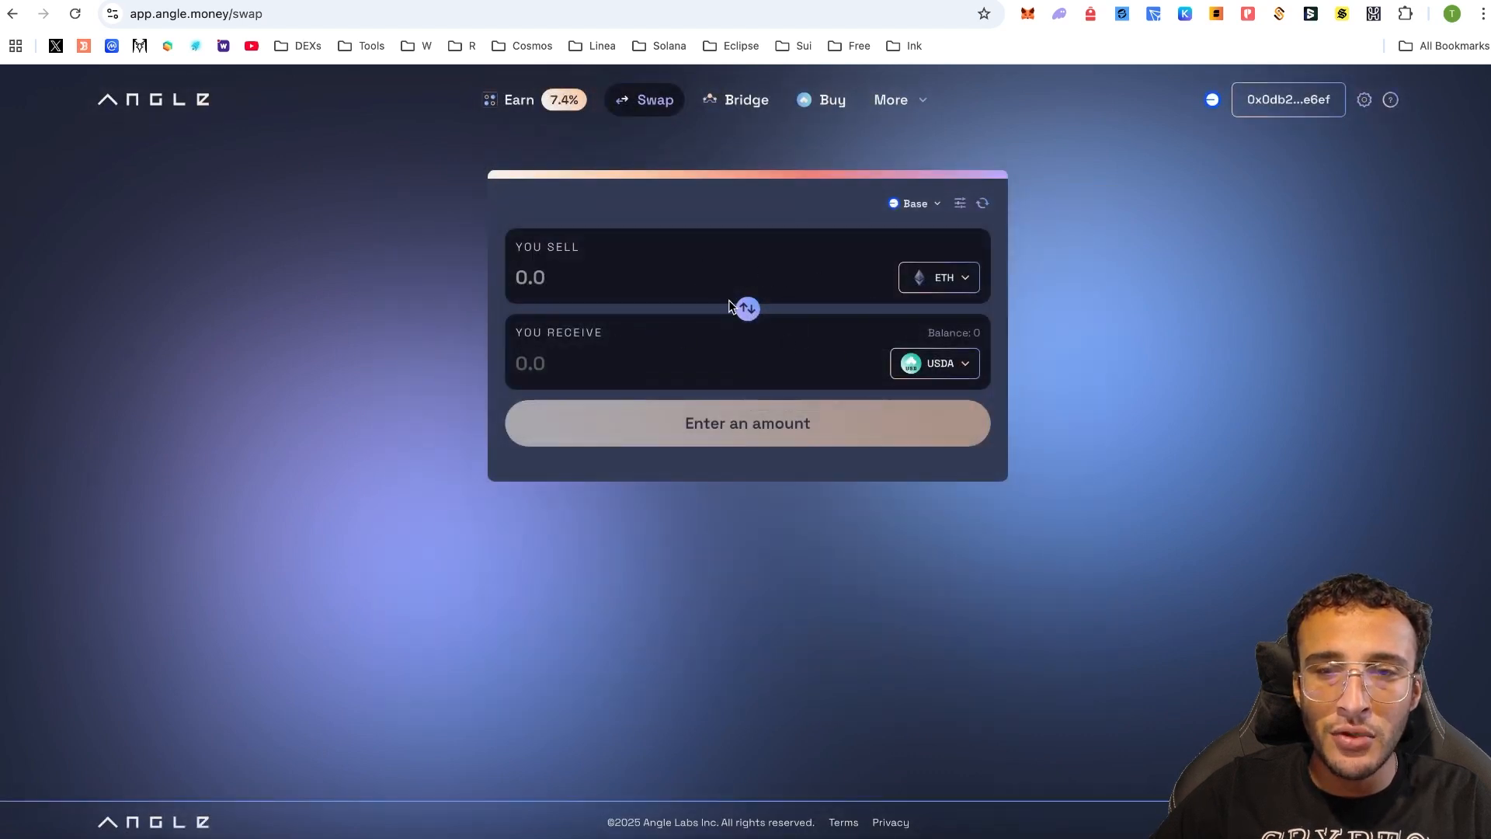
type("0.000")
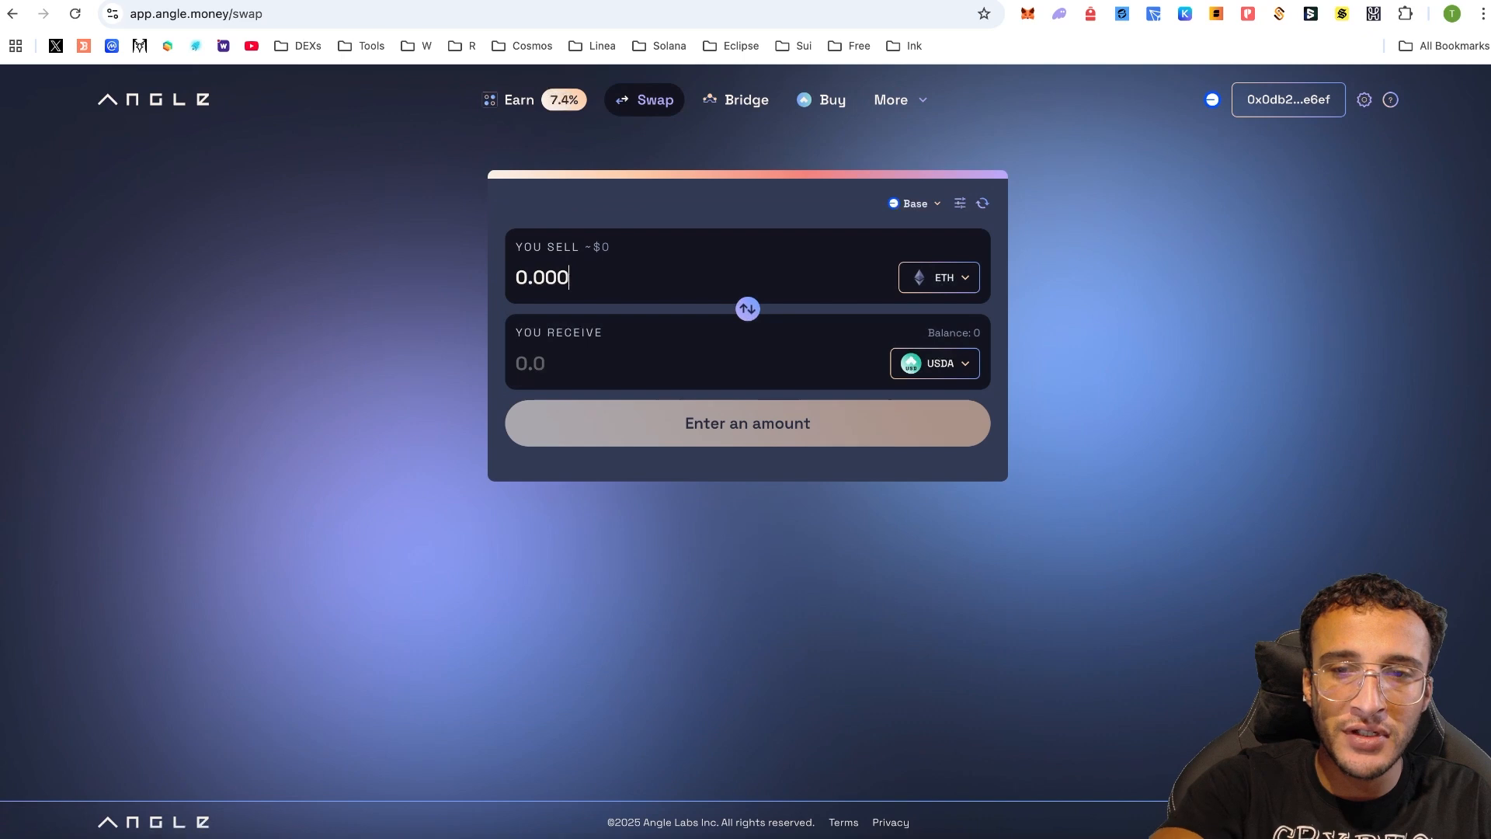
type("7")
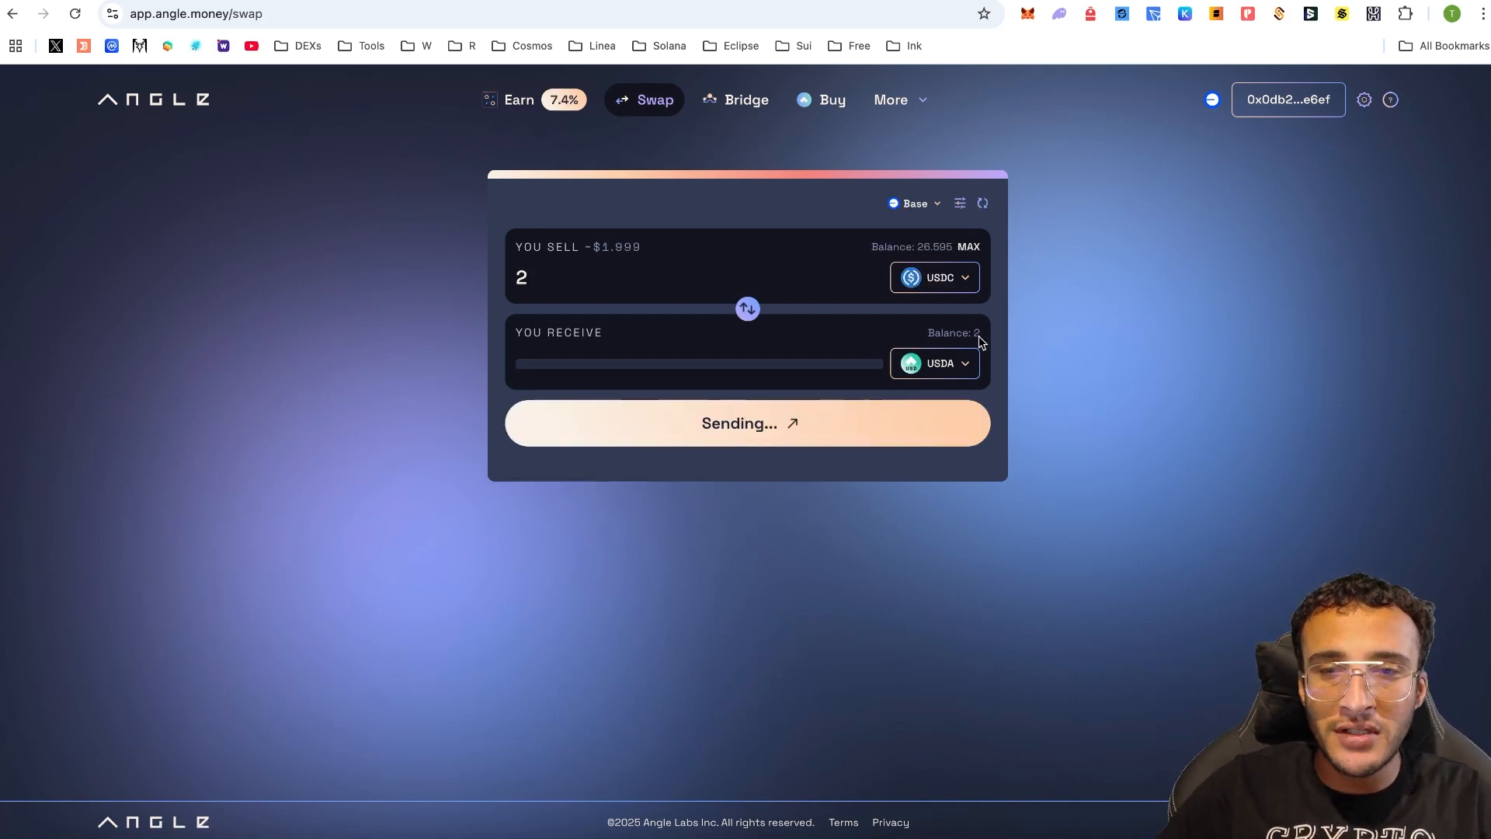
left_click(734, 109)
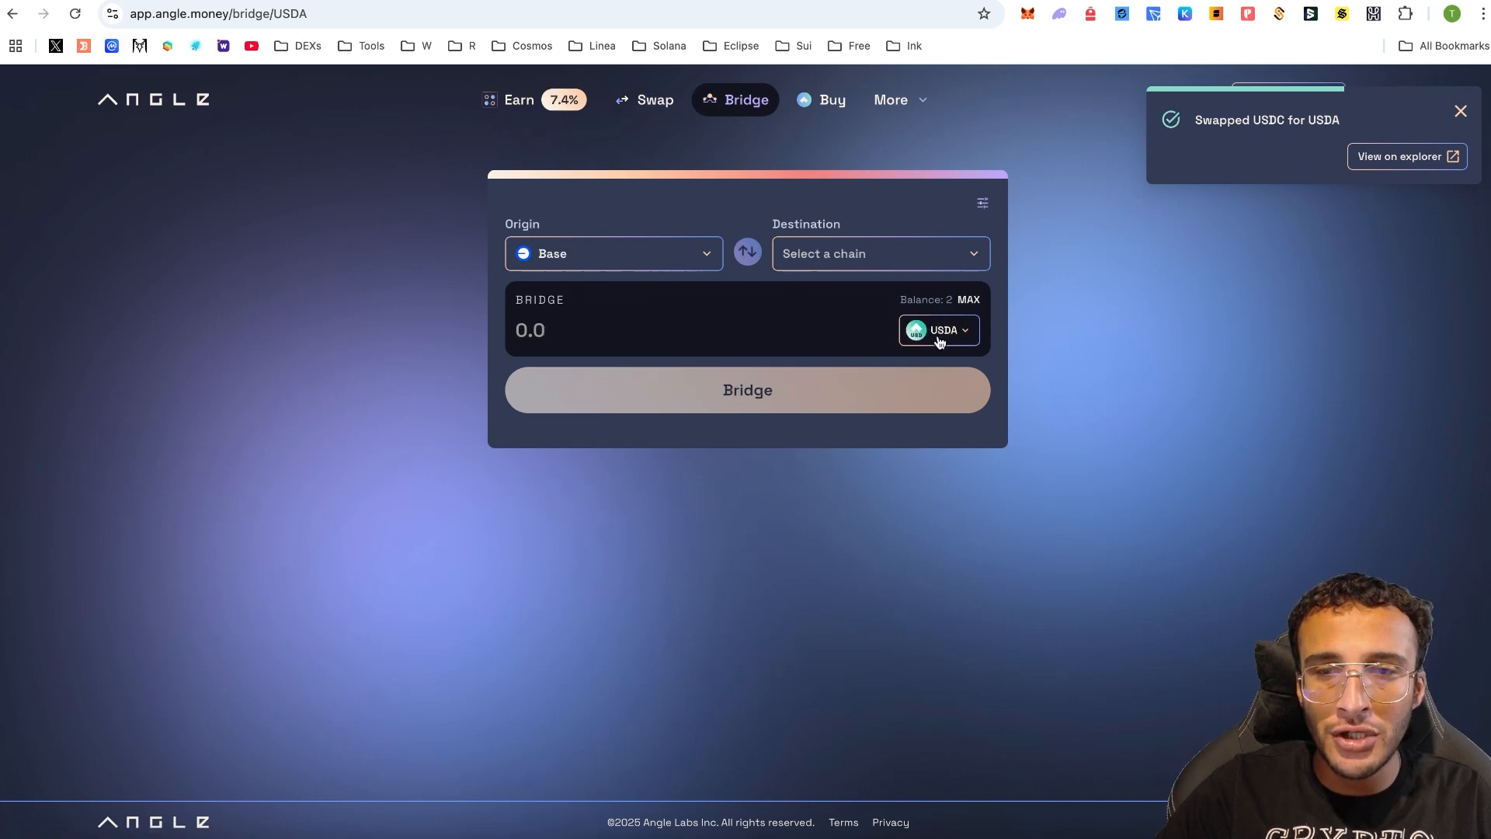
- Bridge the full 2 USDA balance from Base to Optimism and confirm the spending cap
left_click(856, 261)
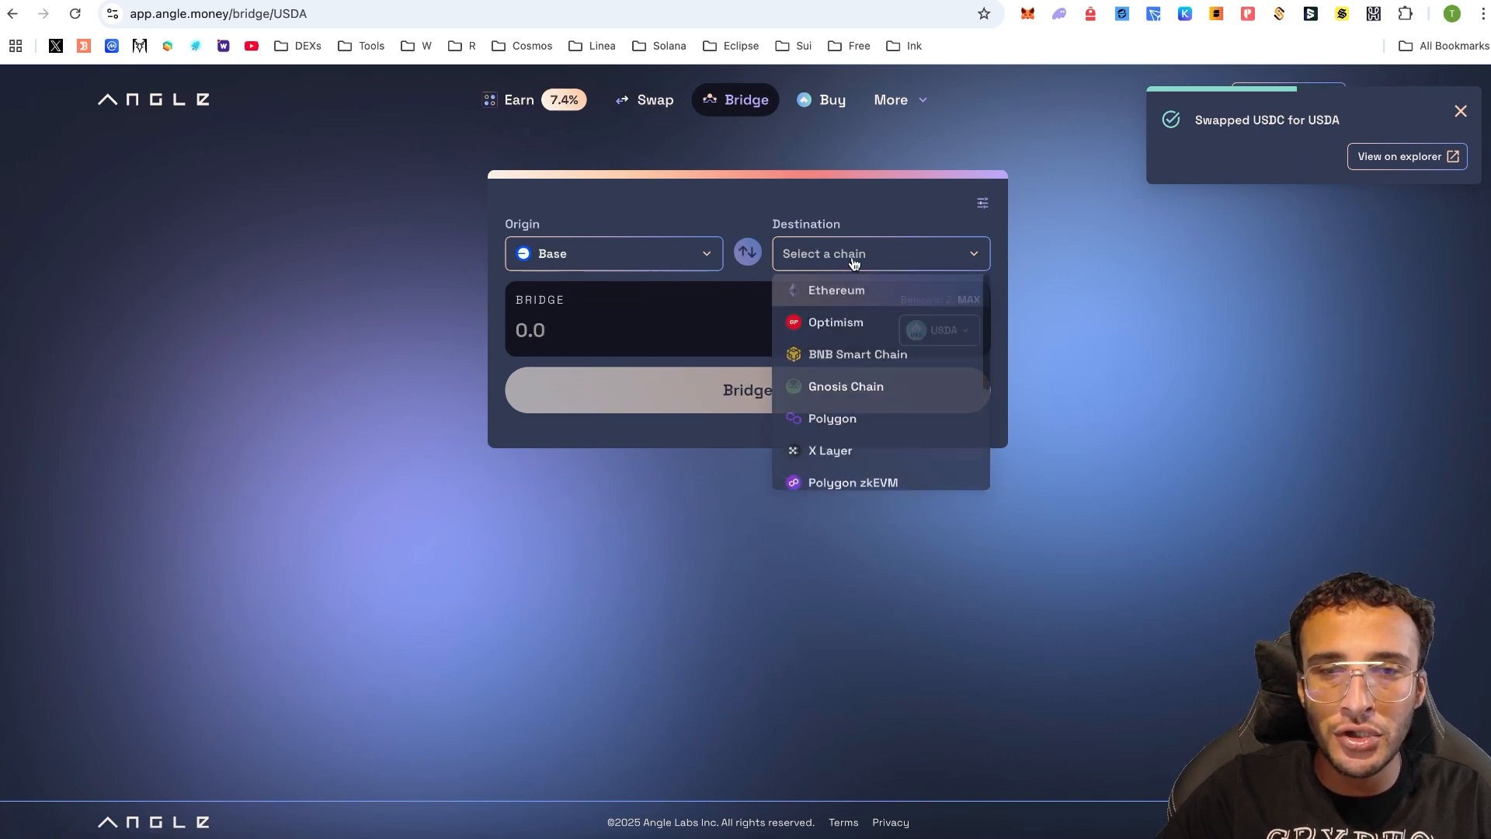
left_click(905, 325)
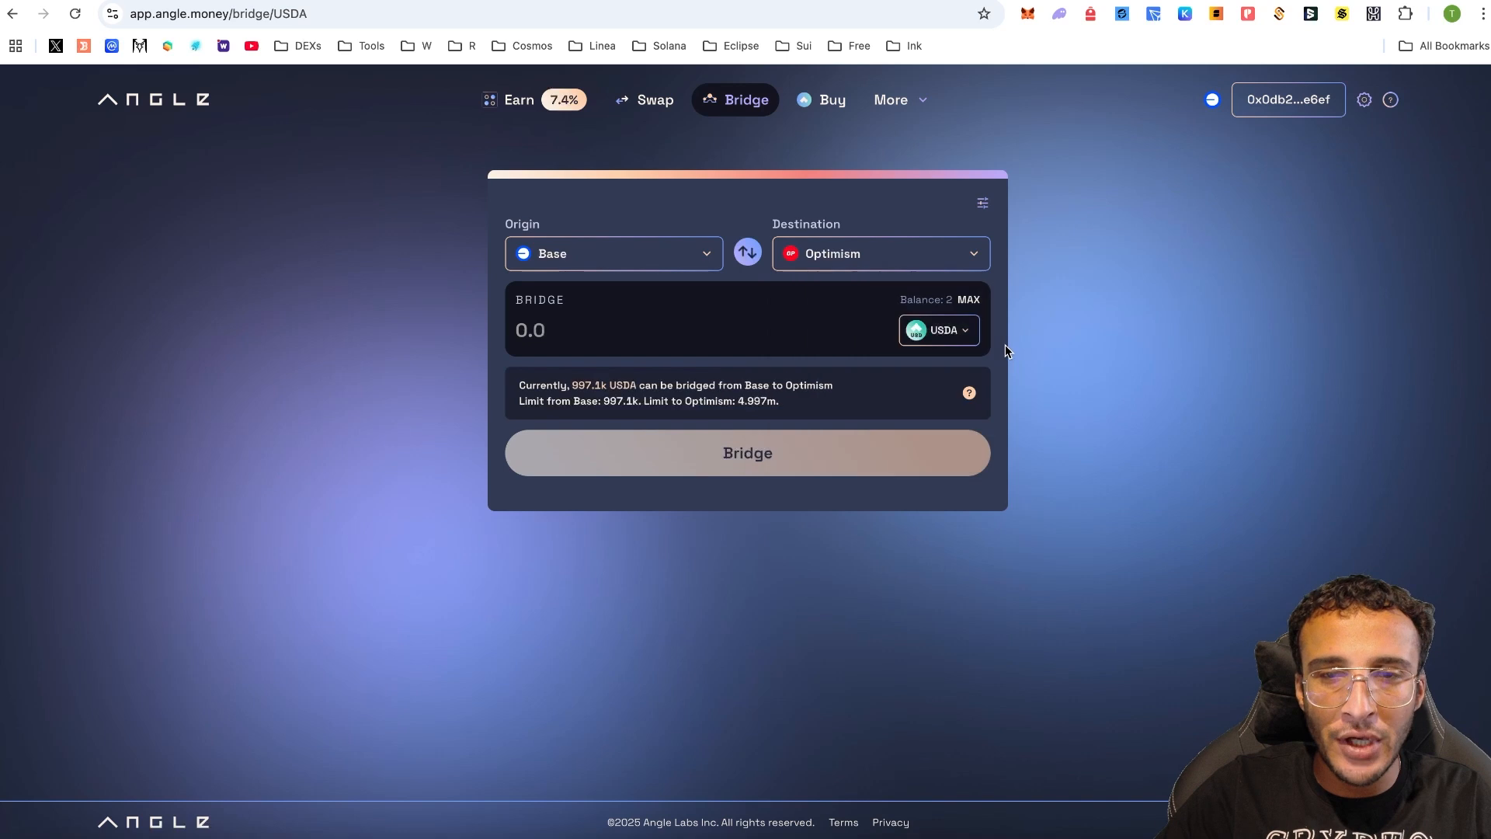
left_click(967, 302)
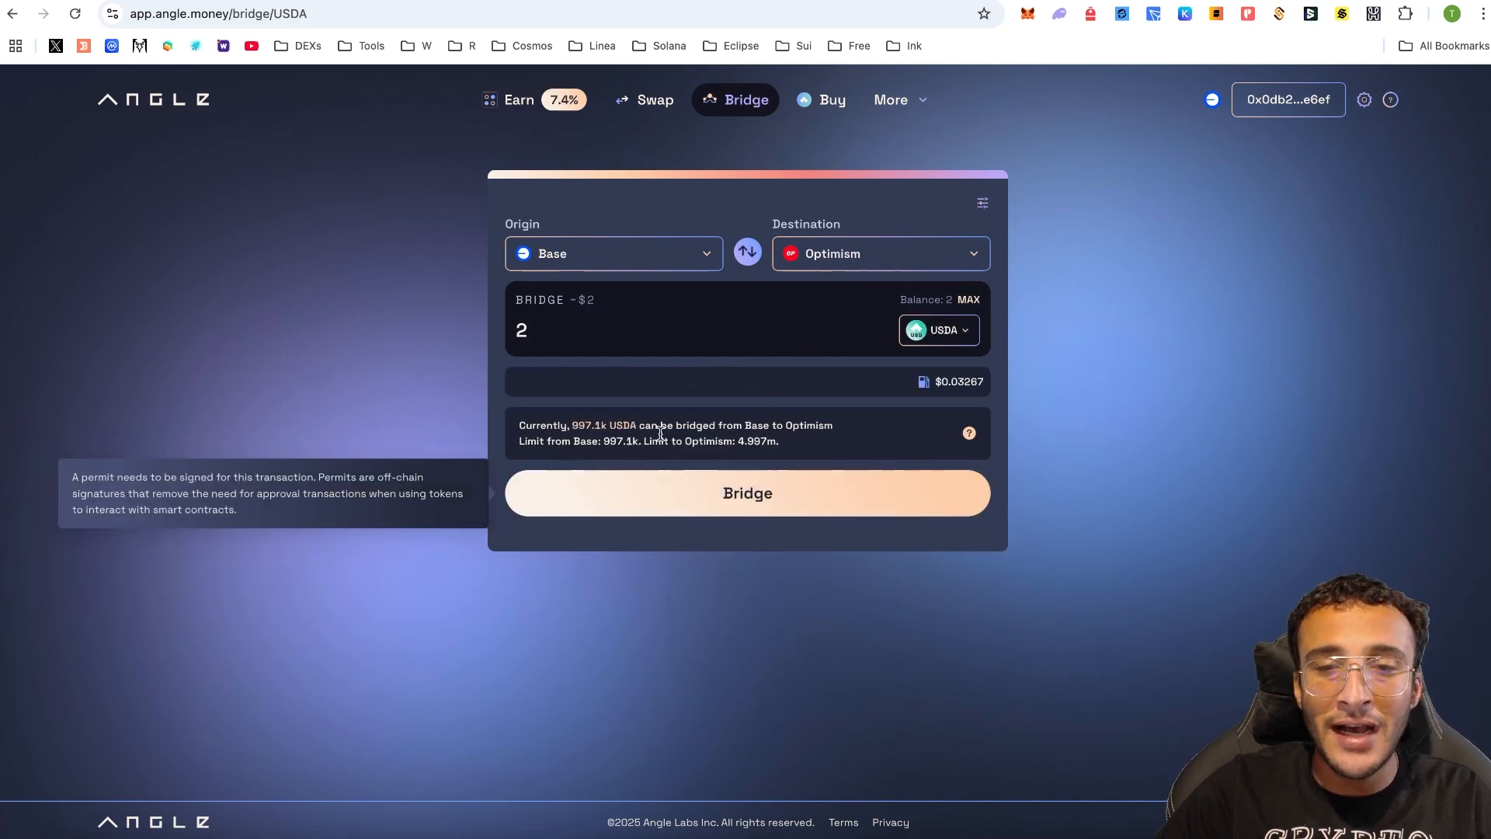
left_click(751, 492)
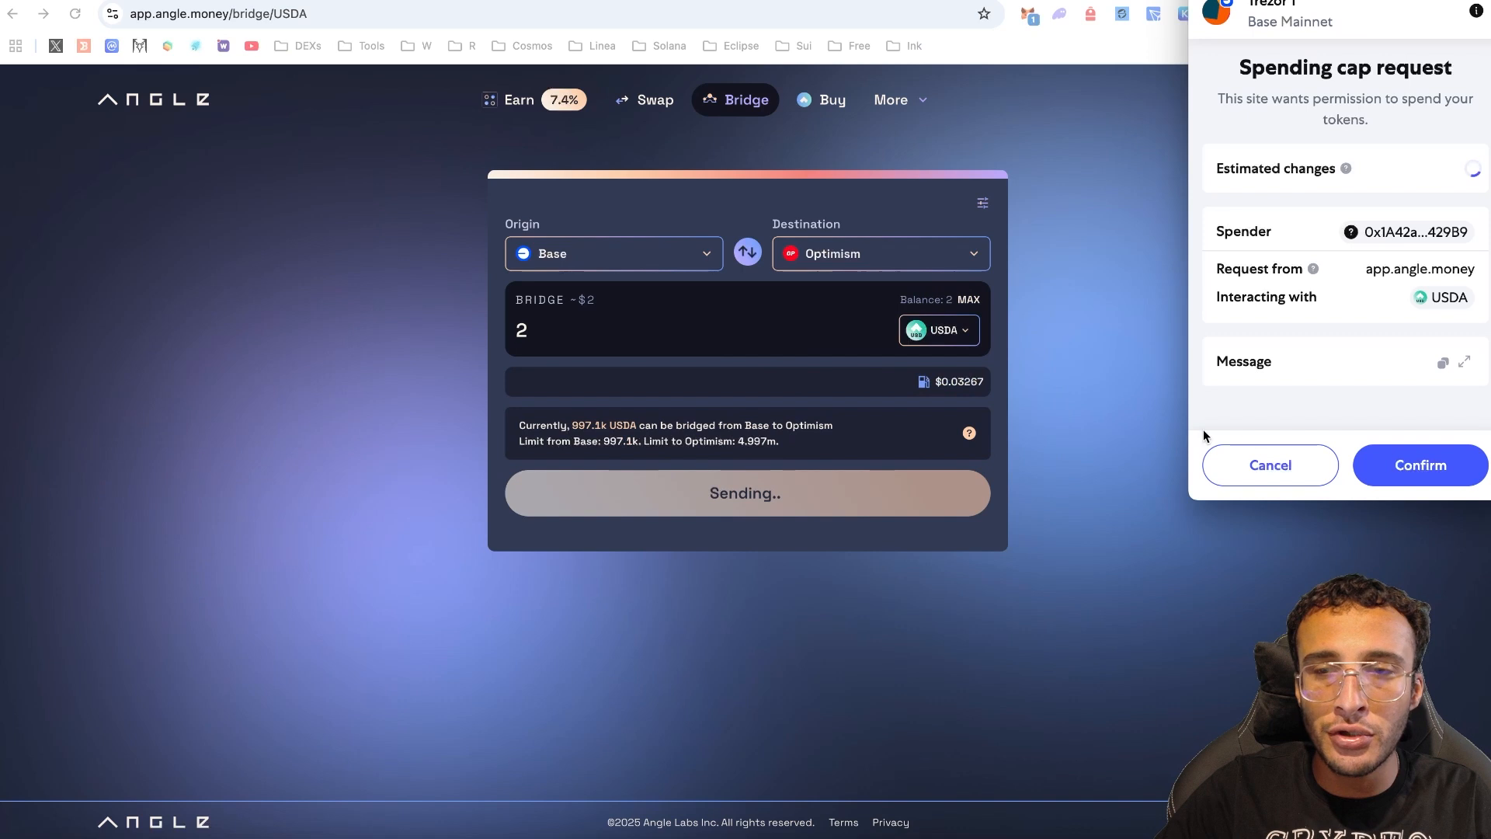
left_click(1380, 464)
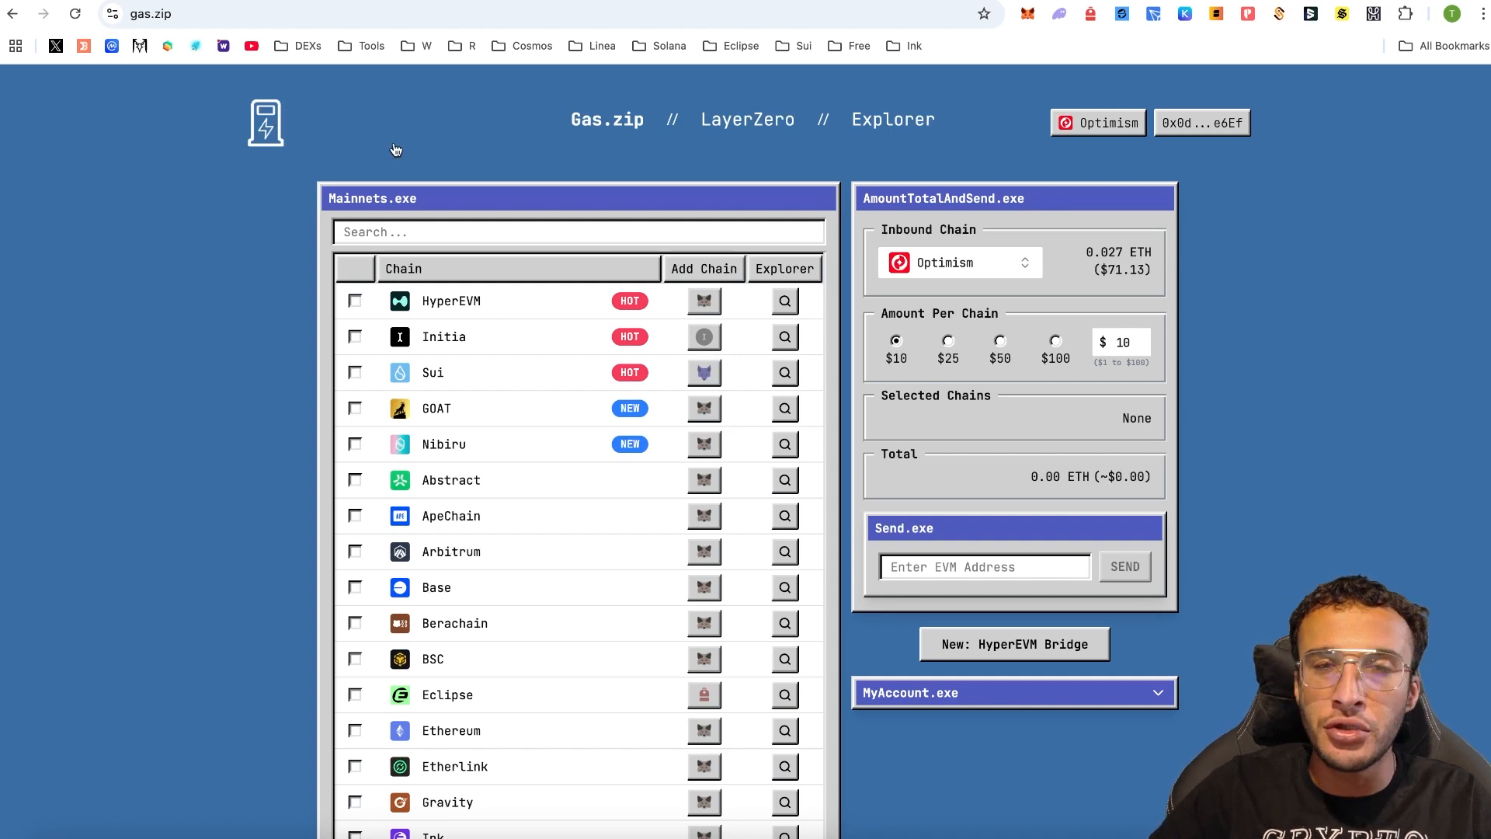
- Connect MetaMask to Gas.zip's LayerZero refuel page
left_click(730, 124)
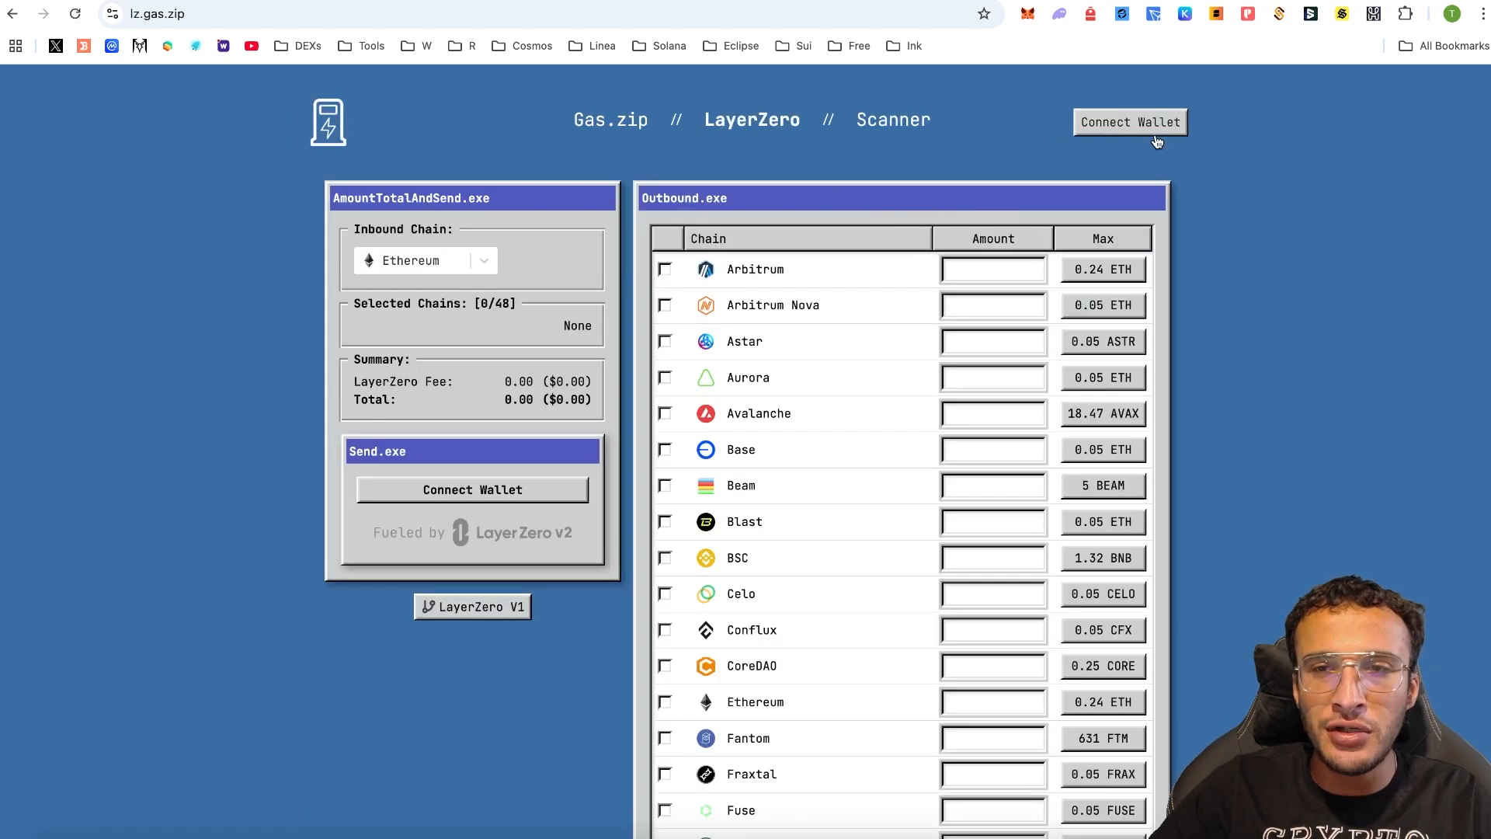
left_click(1156, 137)
left_click(757, 396)
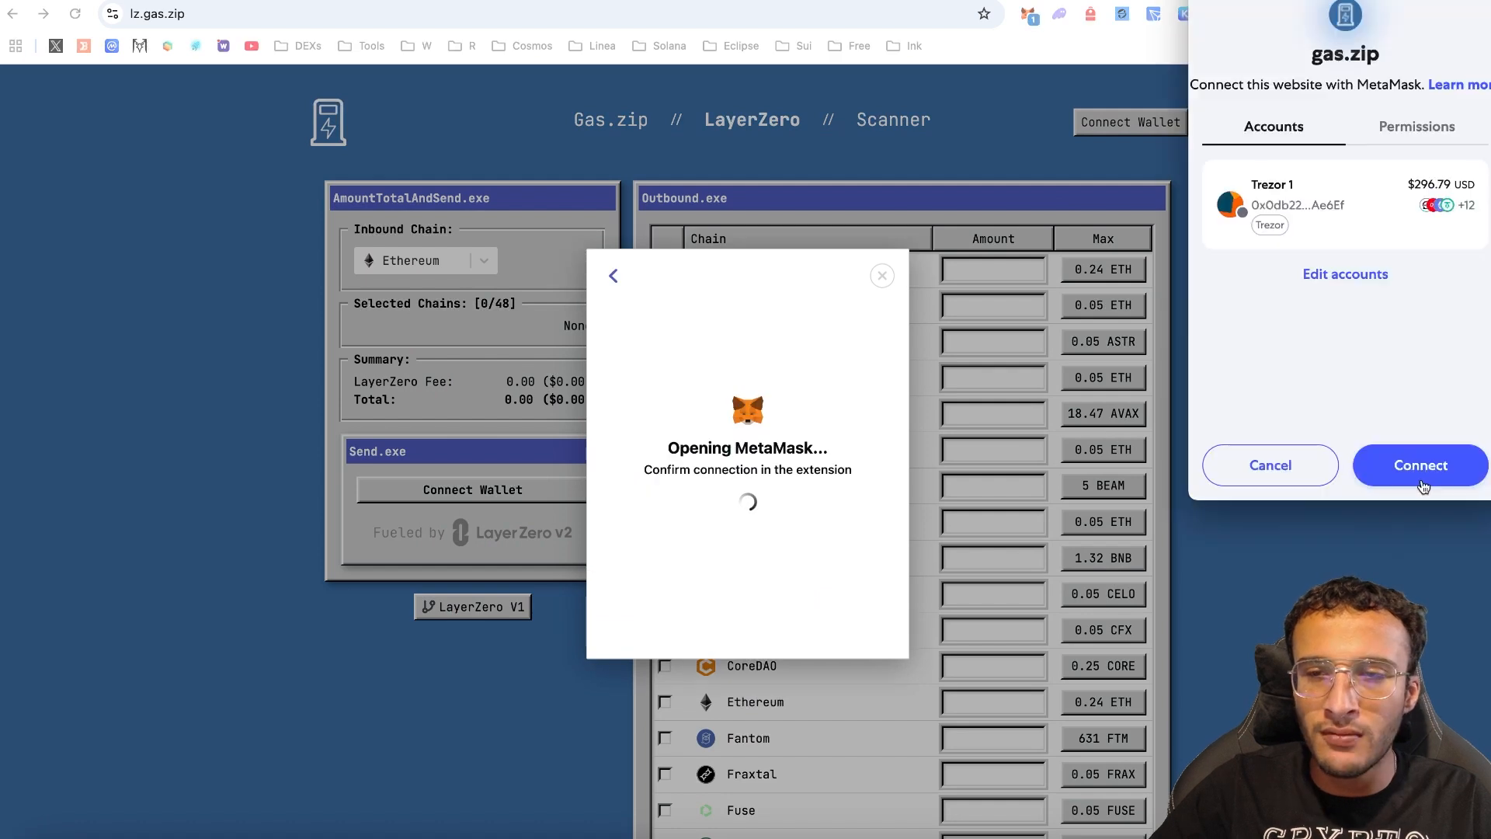
left_click(1422, 466)
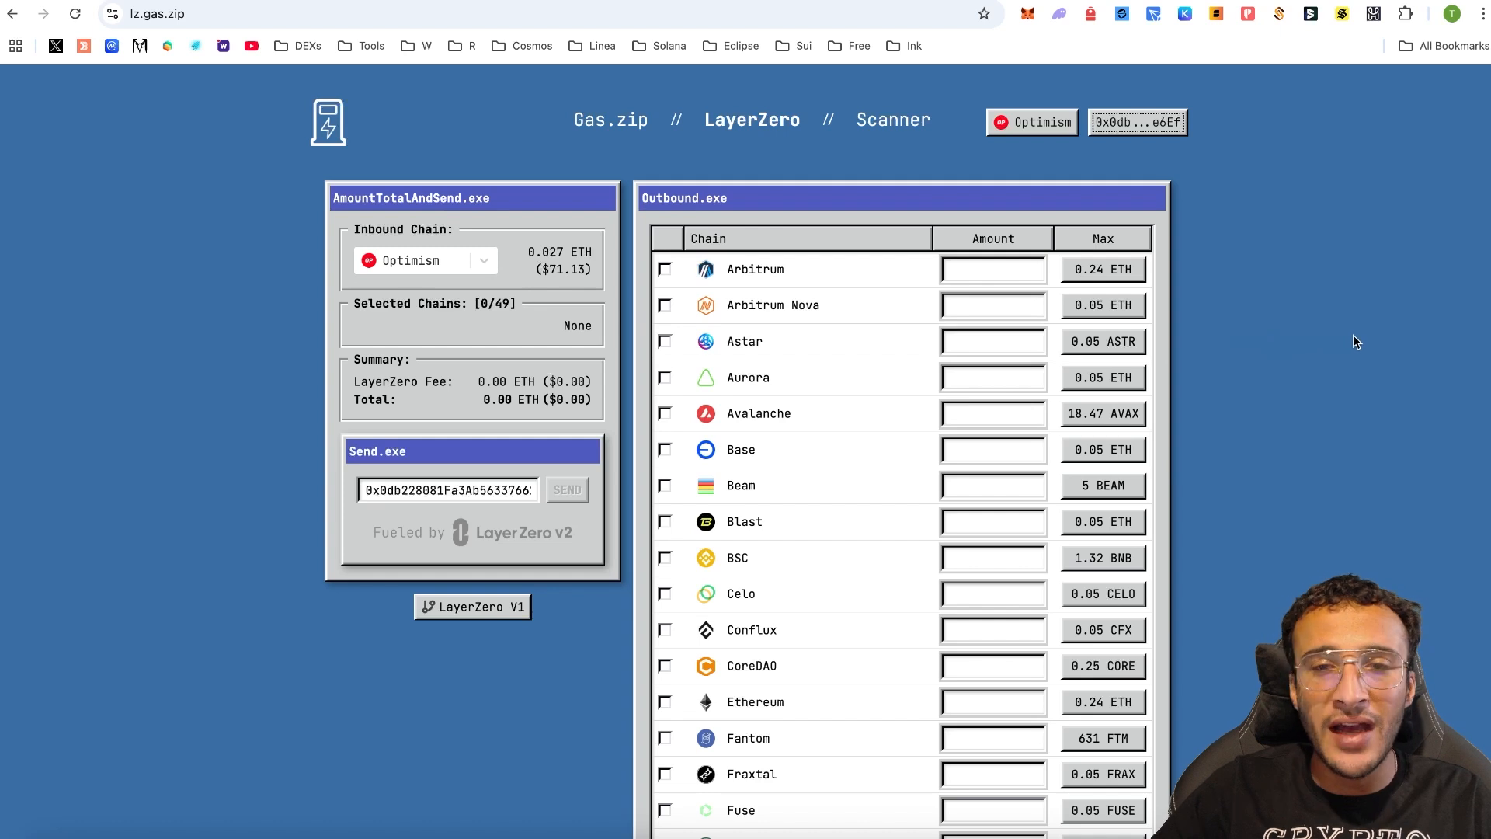
- Set the inbound chain to Linea and switch the wallet network to Linea
scroll(1153, 392, "down", 1)
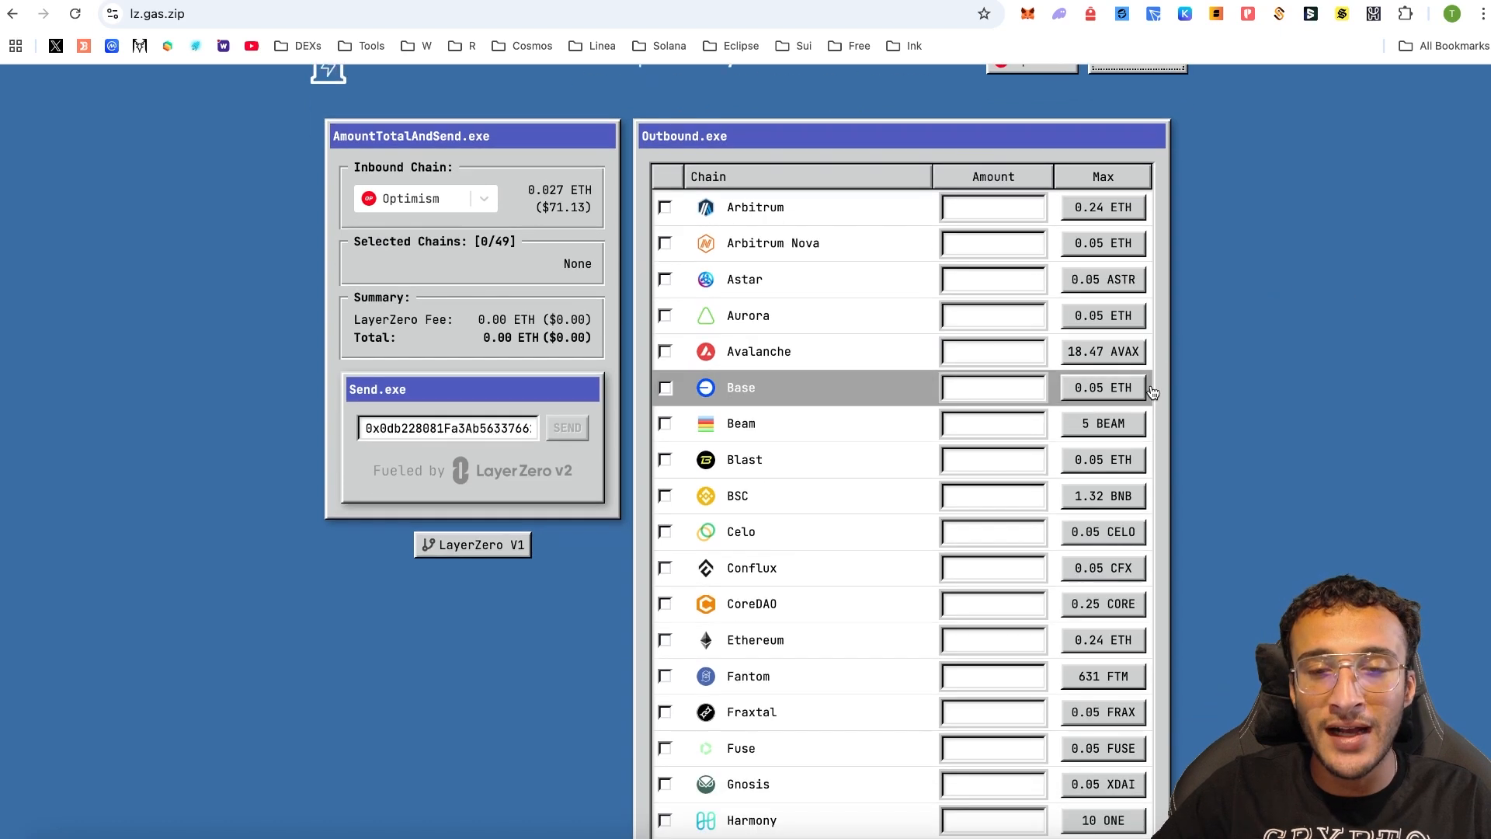
left_click(384, 204)
scroll(439, 281, "down", 3)
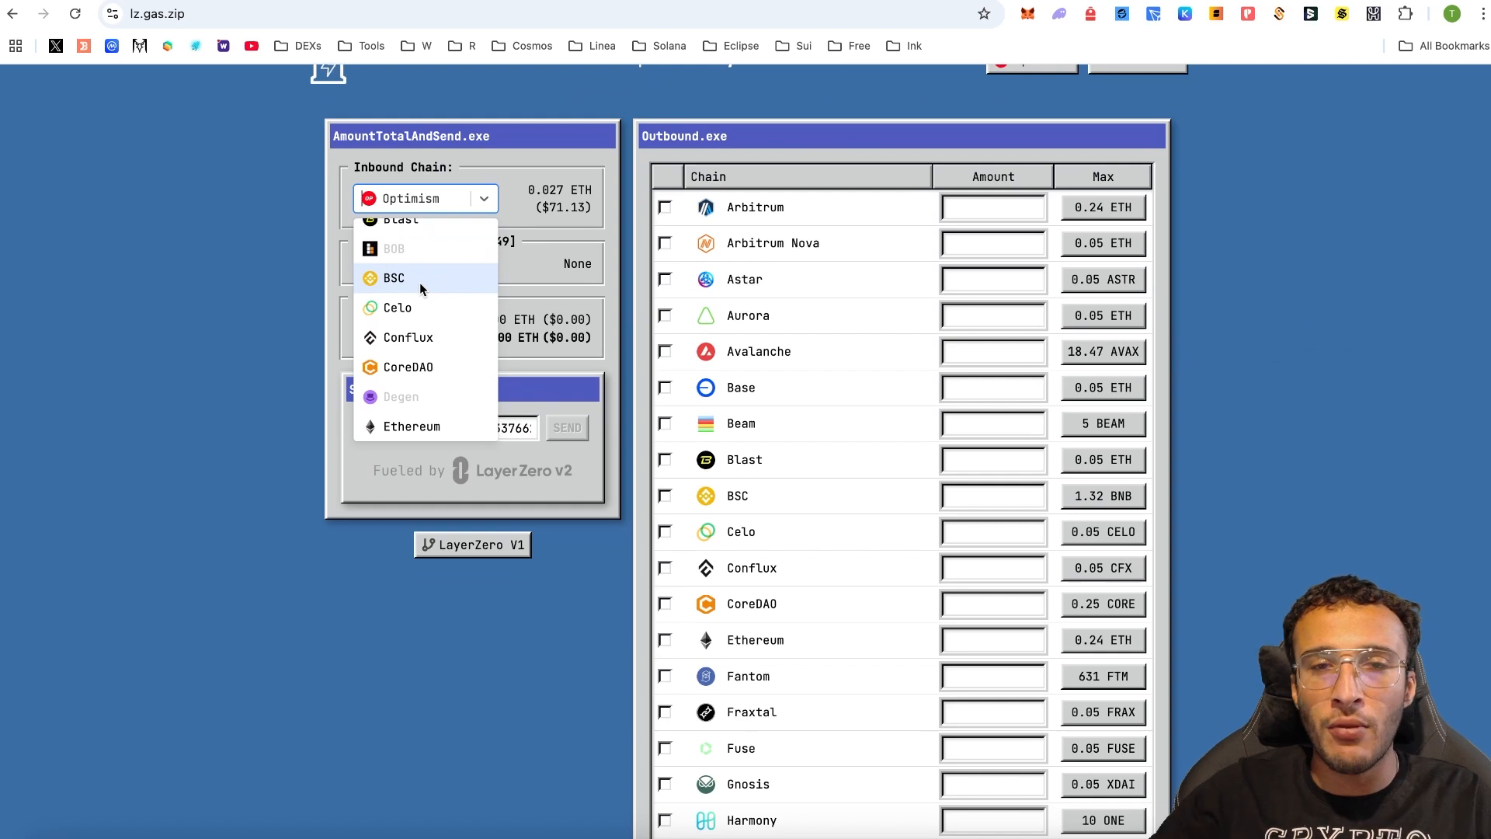
scroll(420, 285, "up", 5)
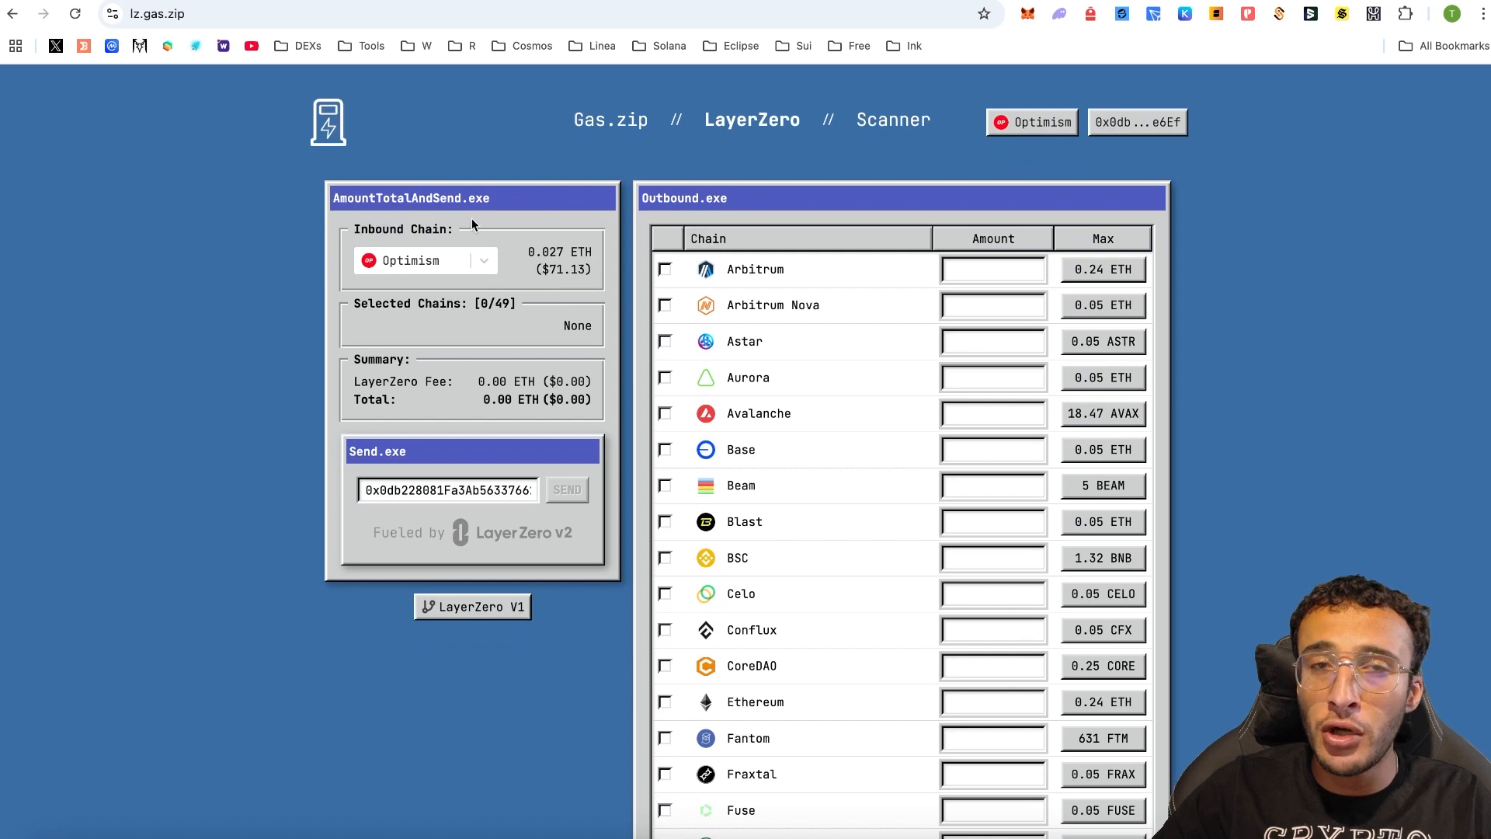
left_click(459, 265)
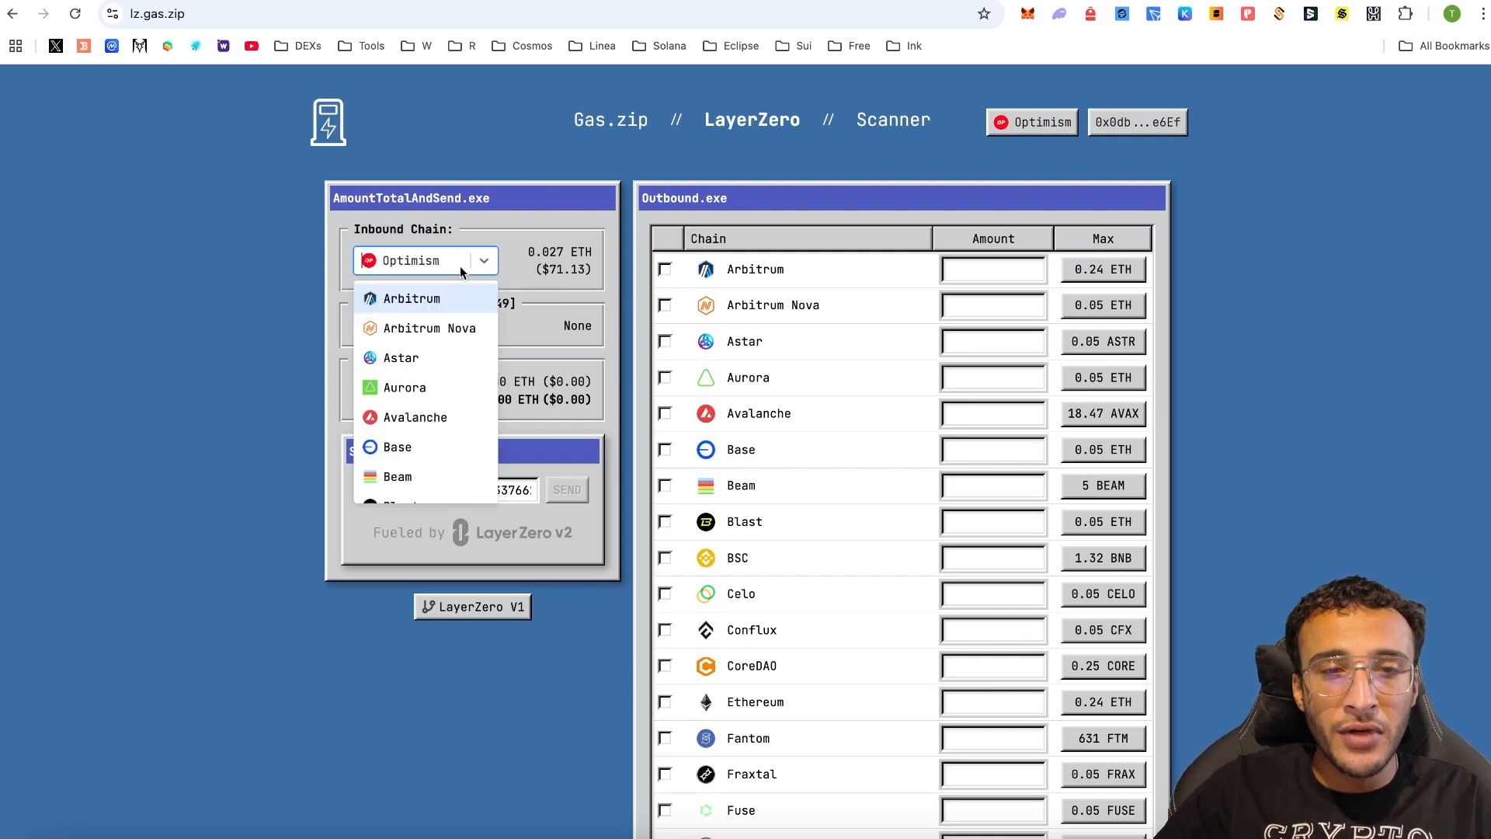
scroll(474, 354, "down", 4)
scroll(474, 354, "down", 10)
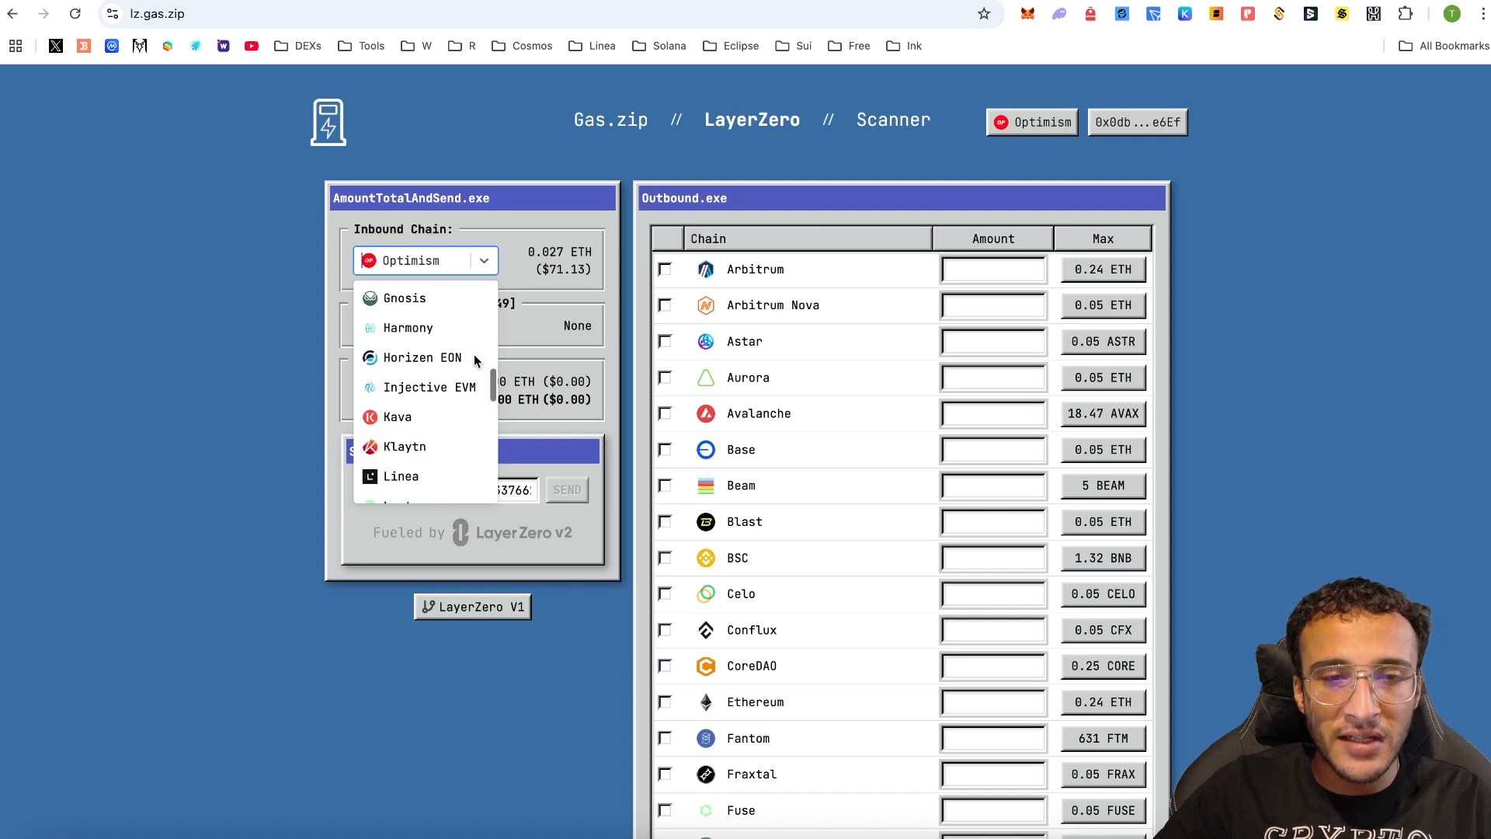
scroll(473, 355, "down", 3)
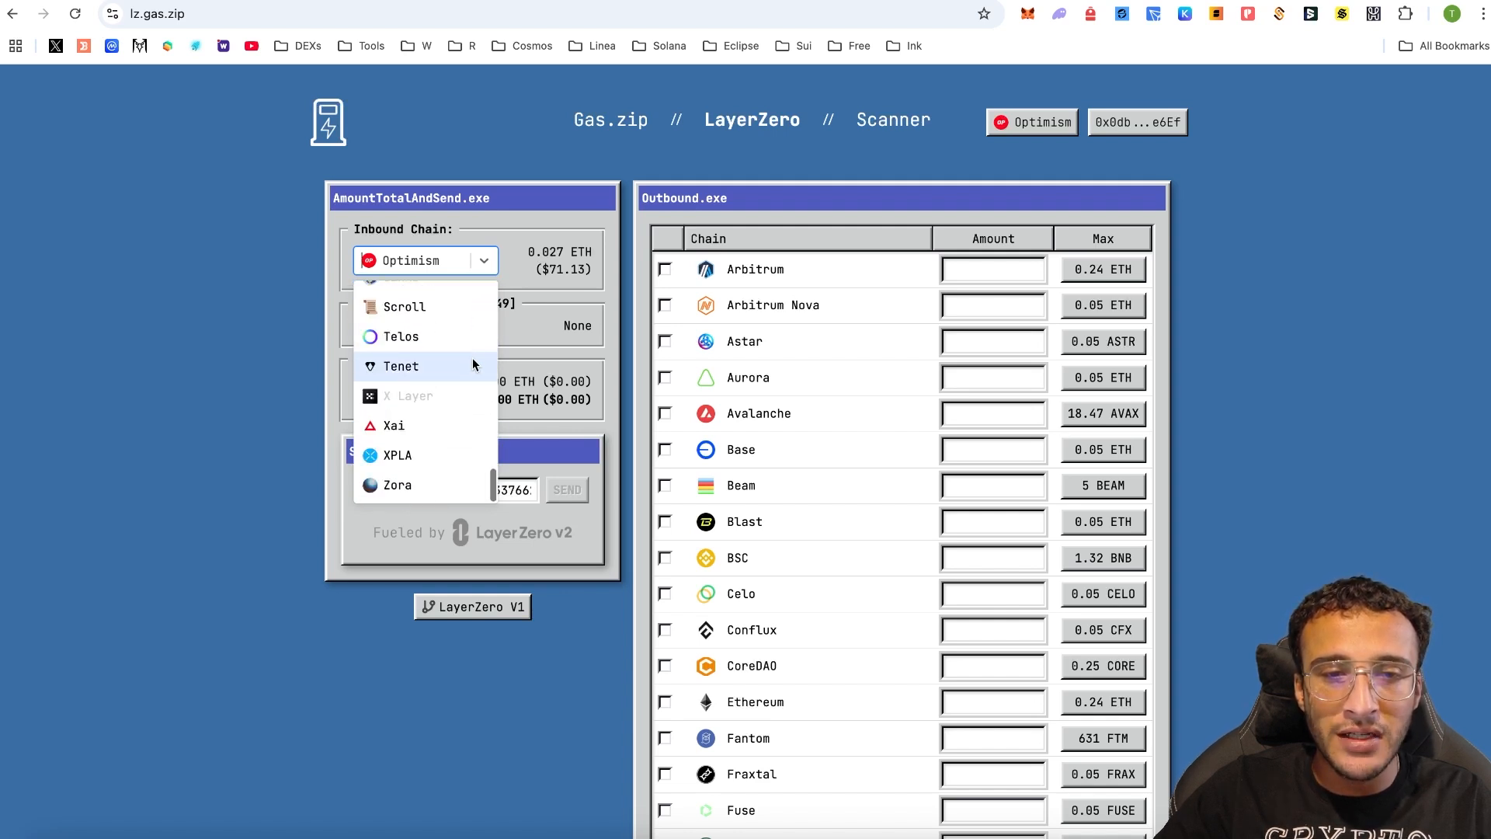
scroll(468, 362, "up", 4)
scroll(465, 365, "up", 5)
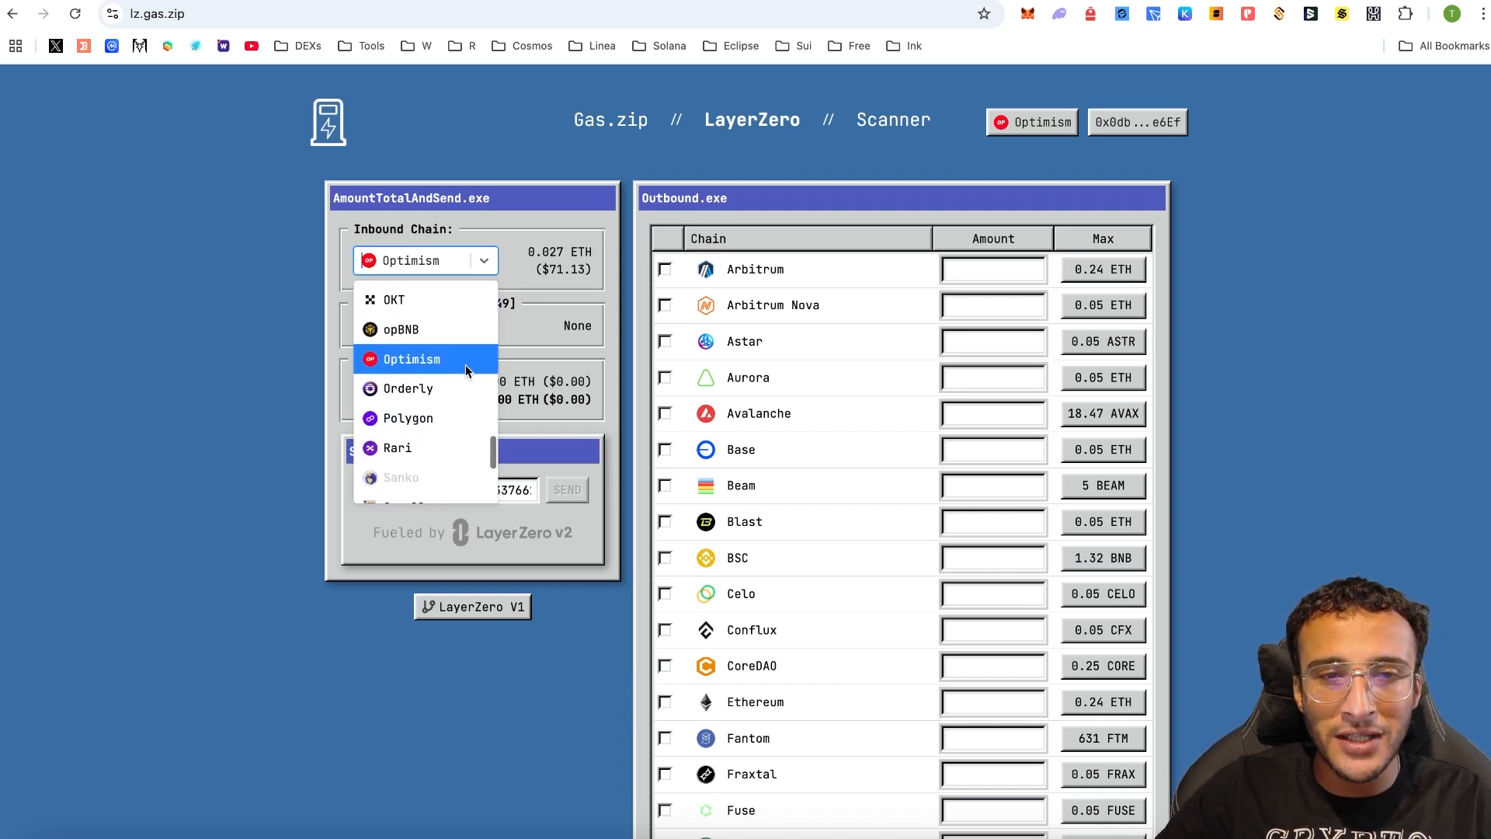
scroll(443, 381, "up", 3)
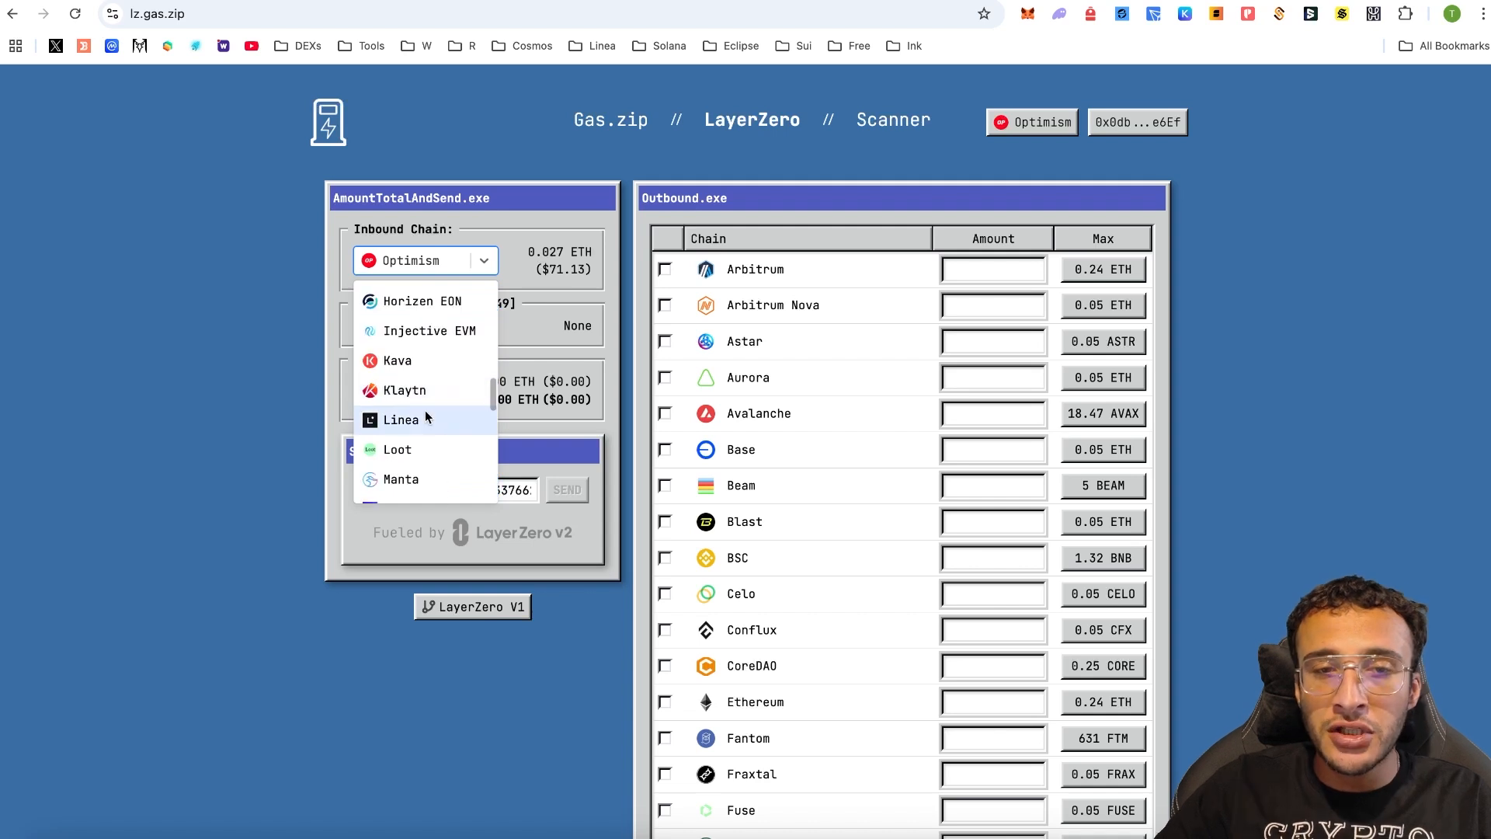
left_click(426, 411)
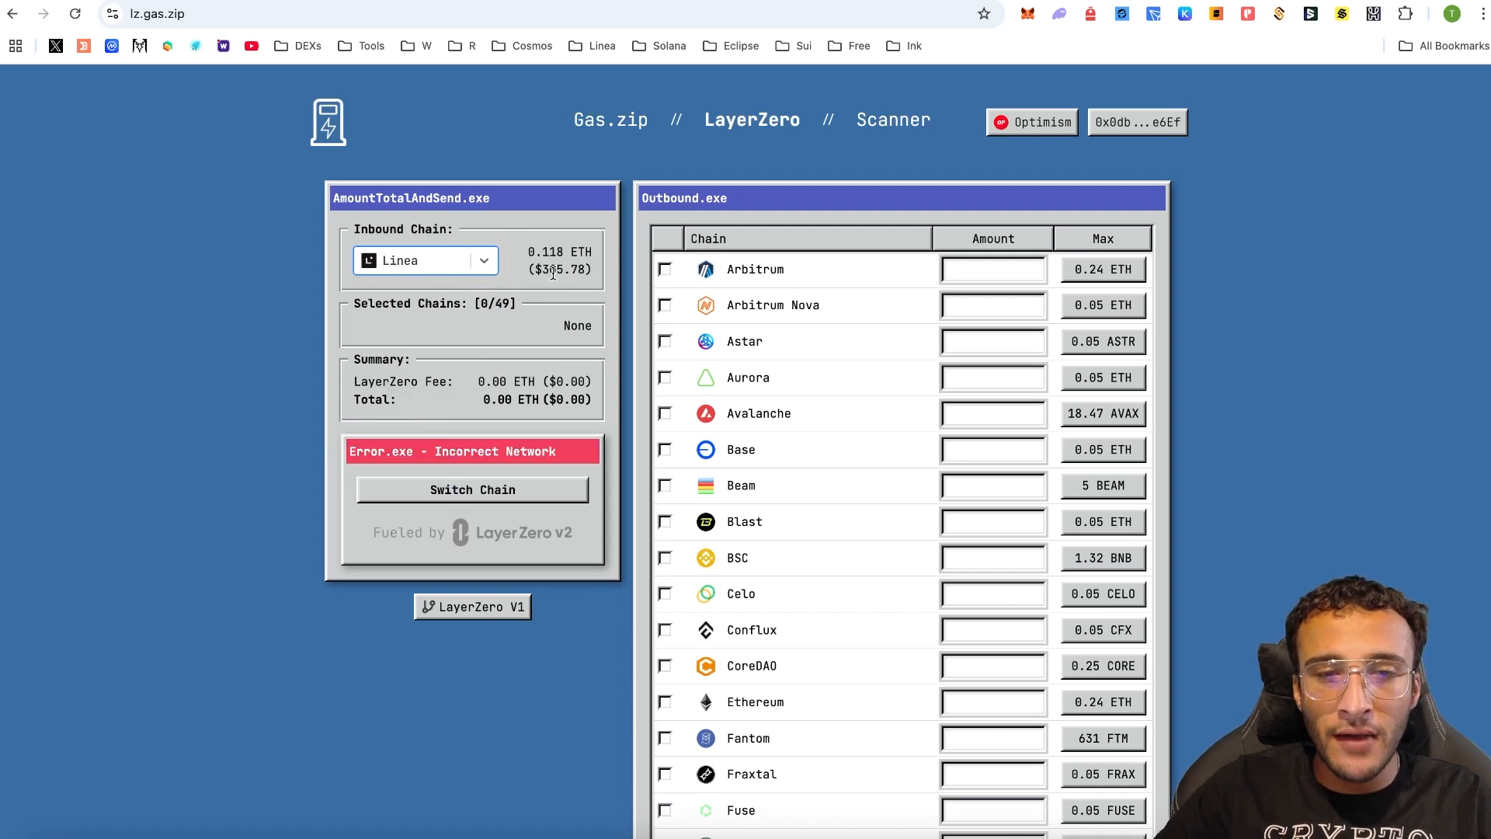
left_click(479, 491)
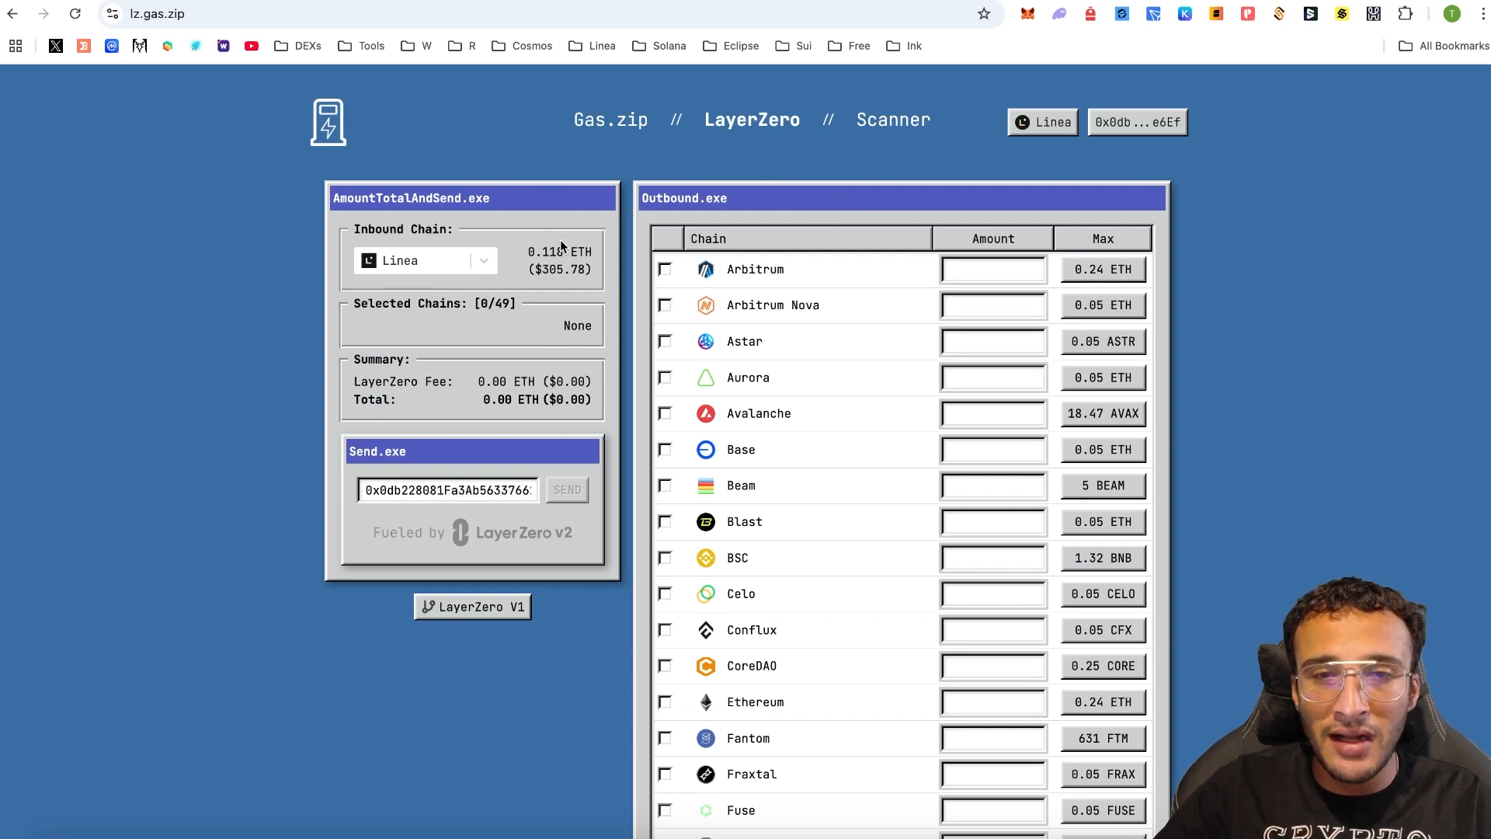
scroll(831, 323, "down", 2)
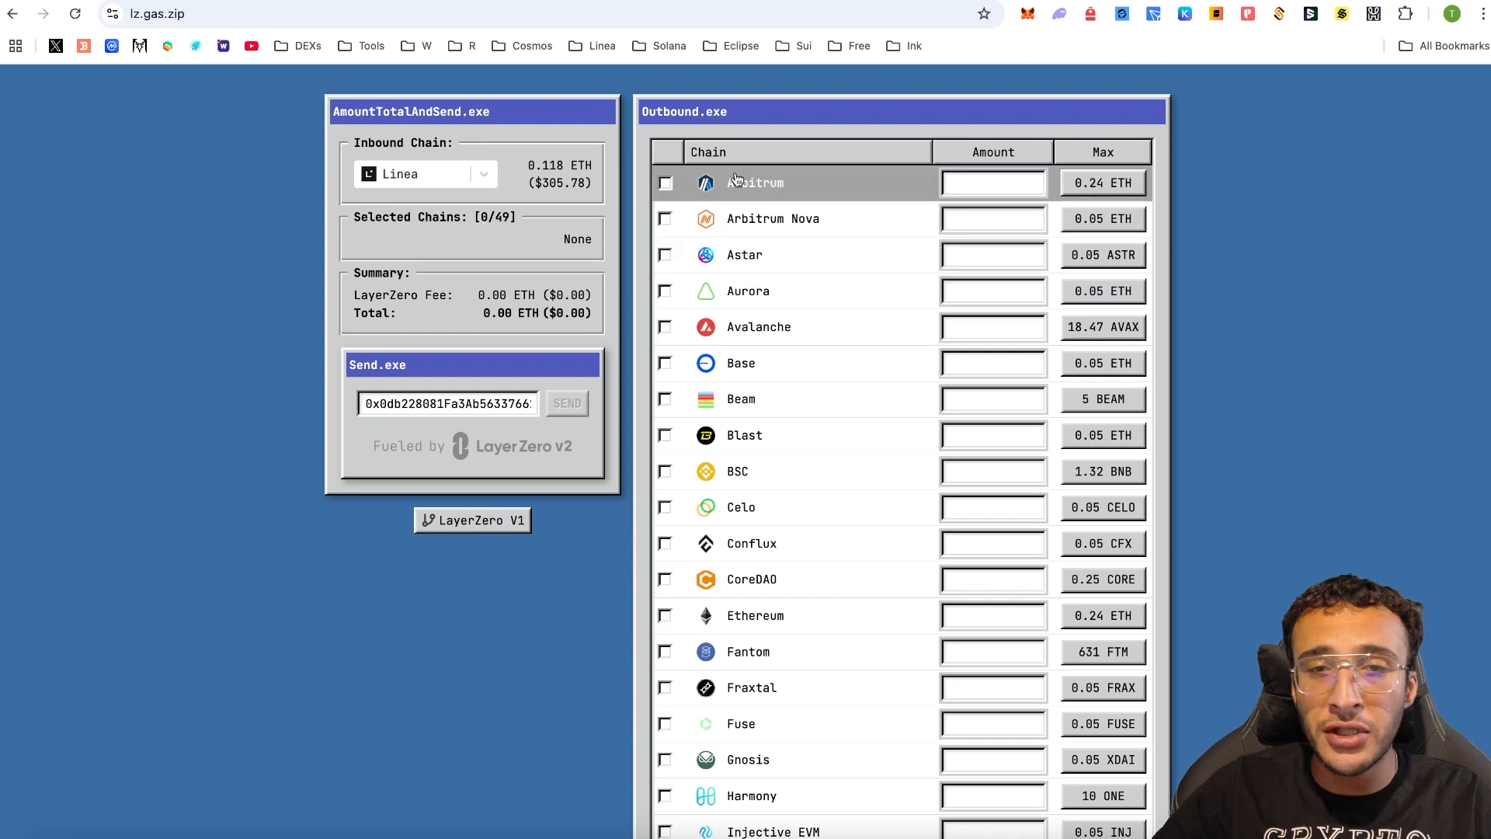
- Add Arbitrum, Base and BSC as gas destinations and set Arbitrum's amount to 0.00016
left_click(666, 184)
scroll(699, 265, "down", 1)
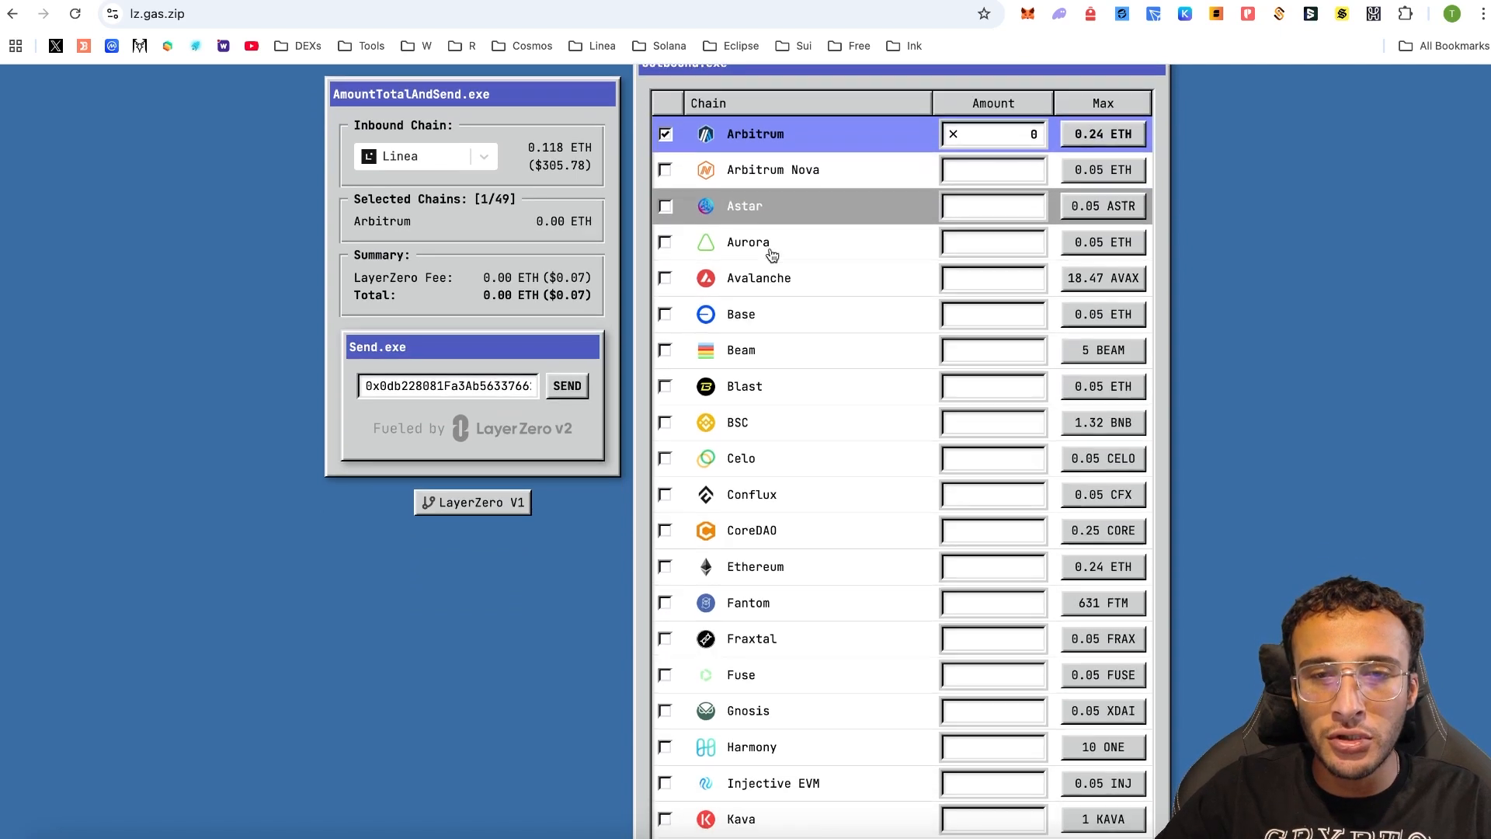
left_click(673, 299)
scroll(703, 271, "down", 3)
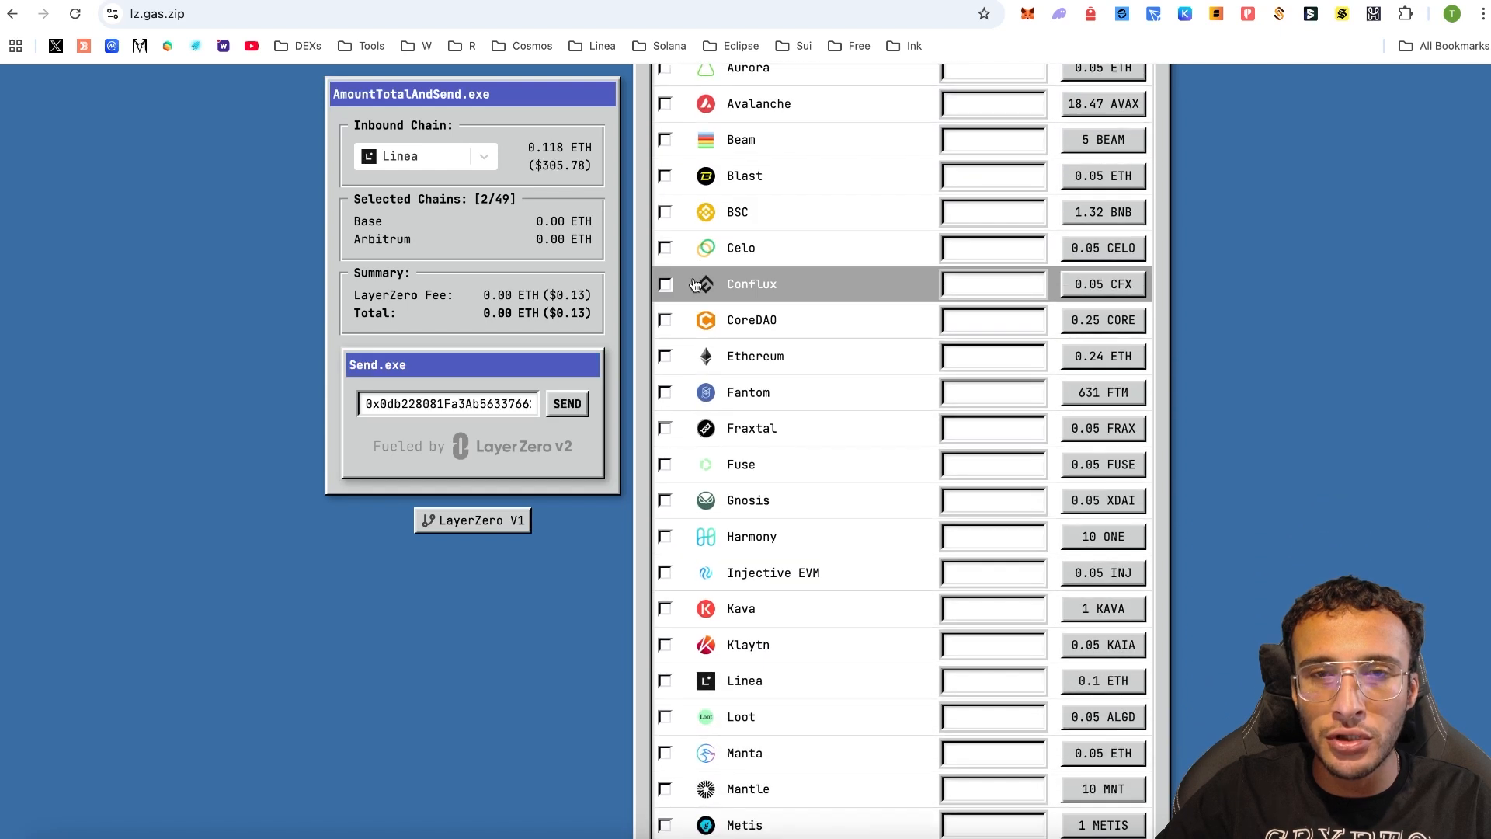
left_click(665, 211)
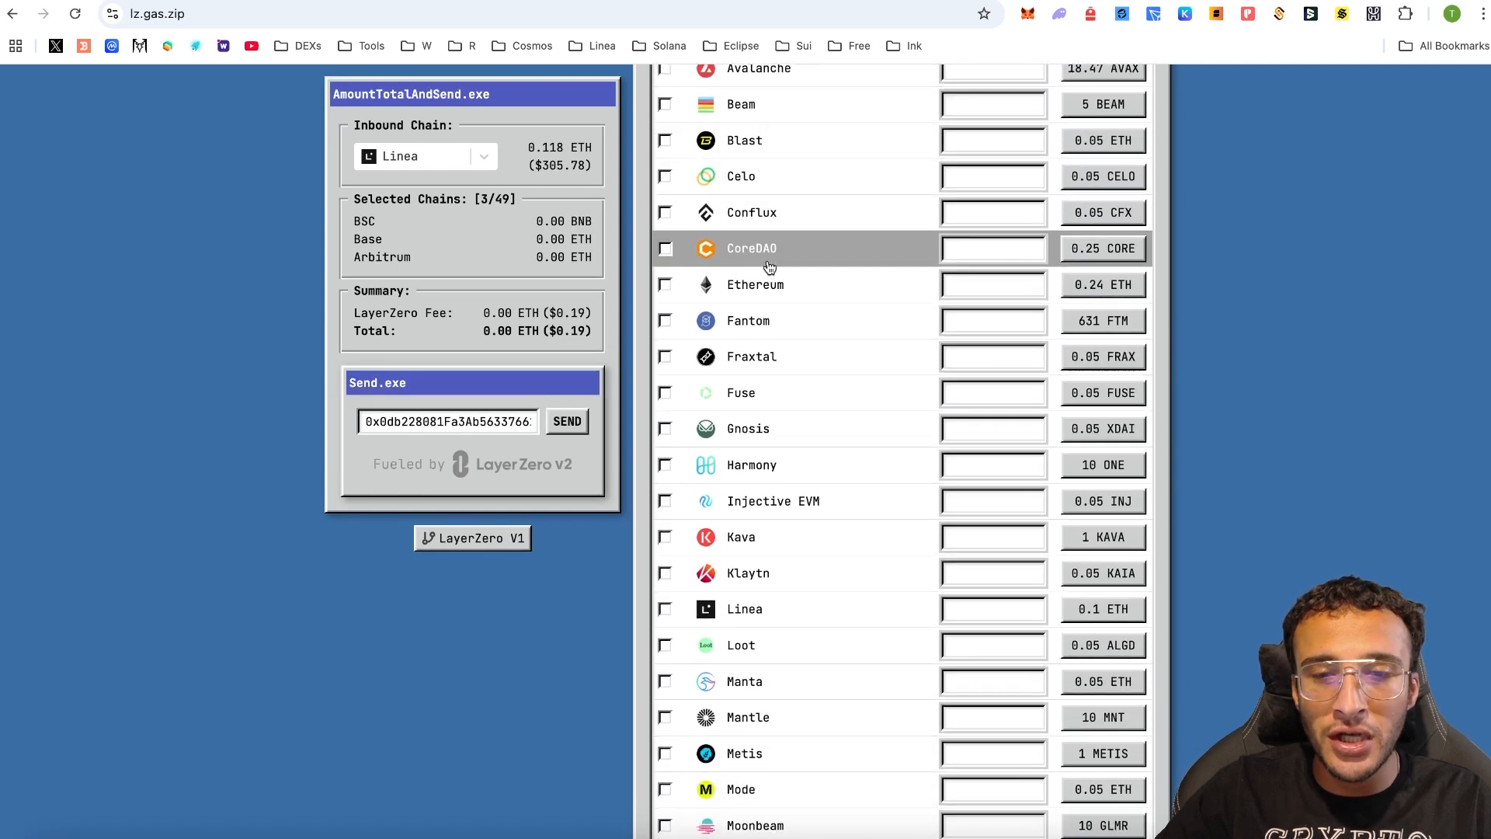
scroll(769, 266, "up", 5)
scroll(769, 267, "down", 1)
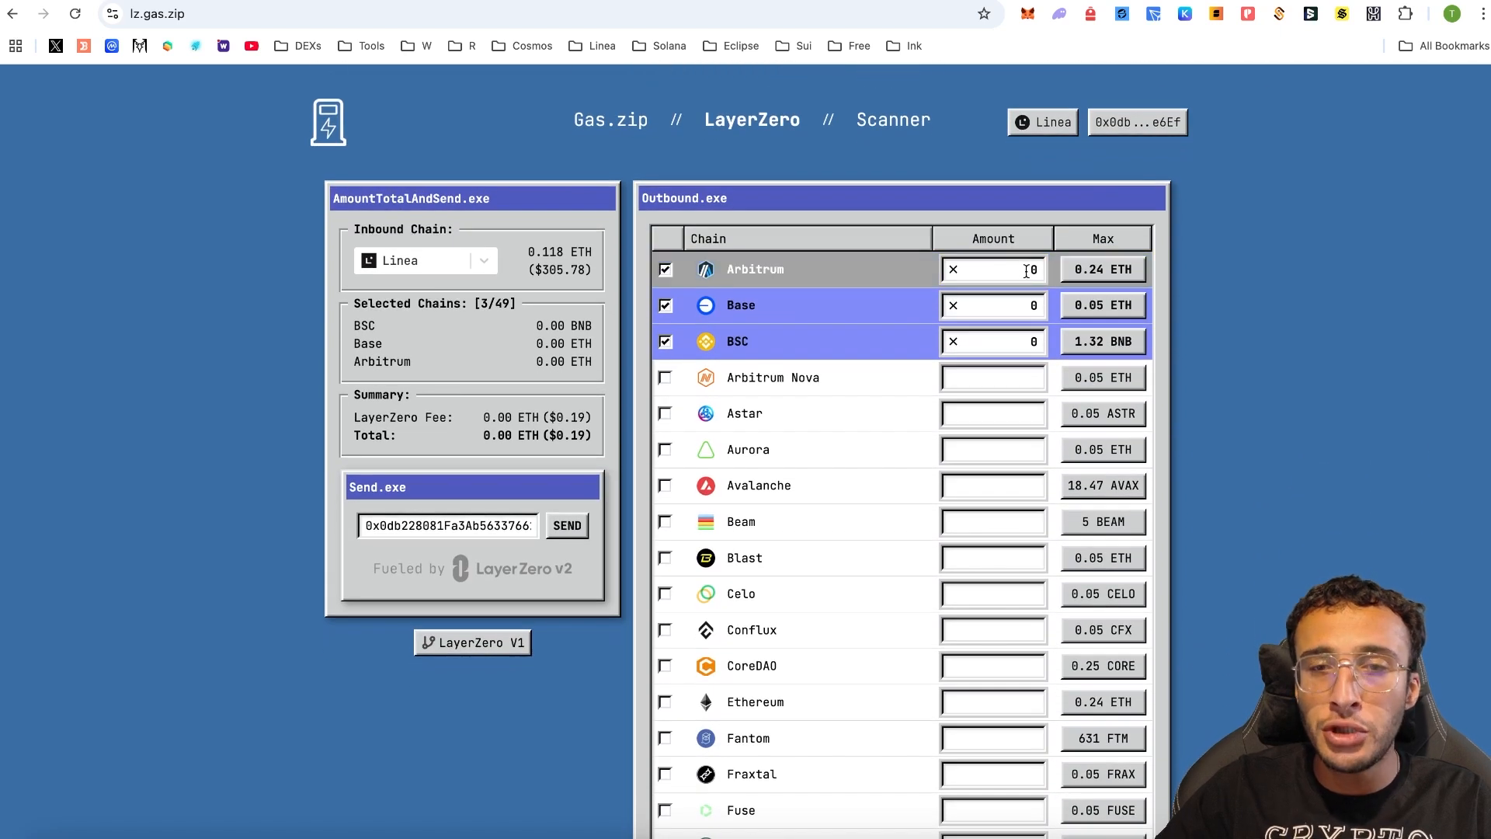
left_click(1027, 270)
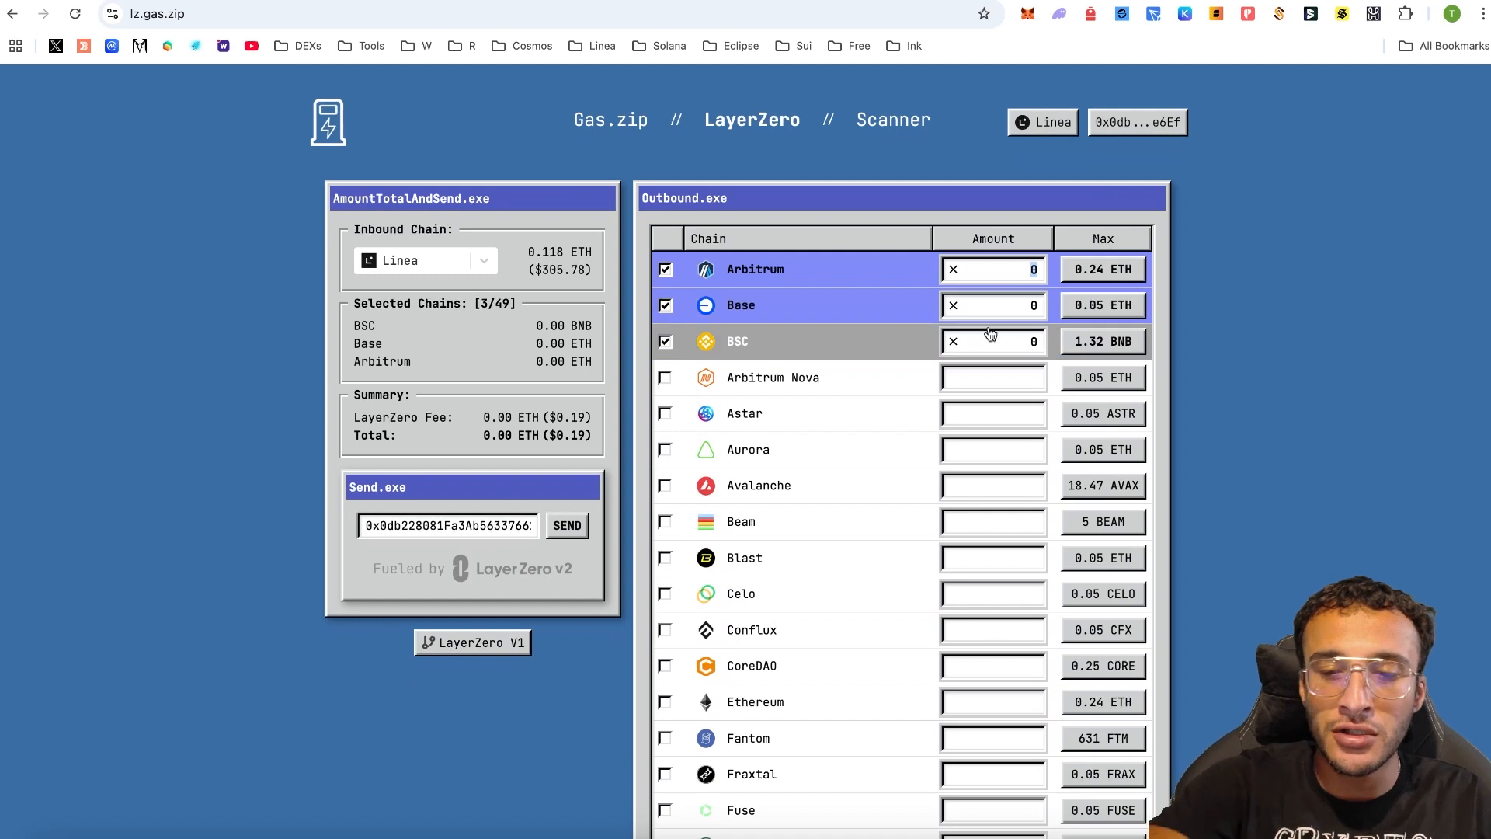
type("0.00016")
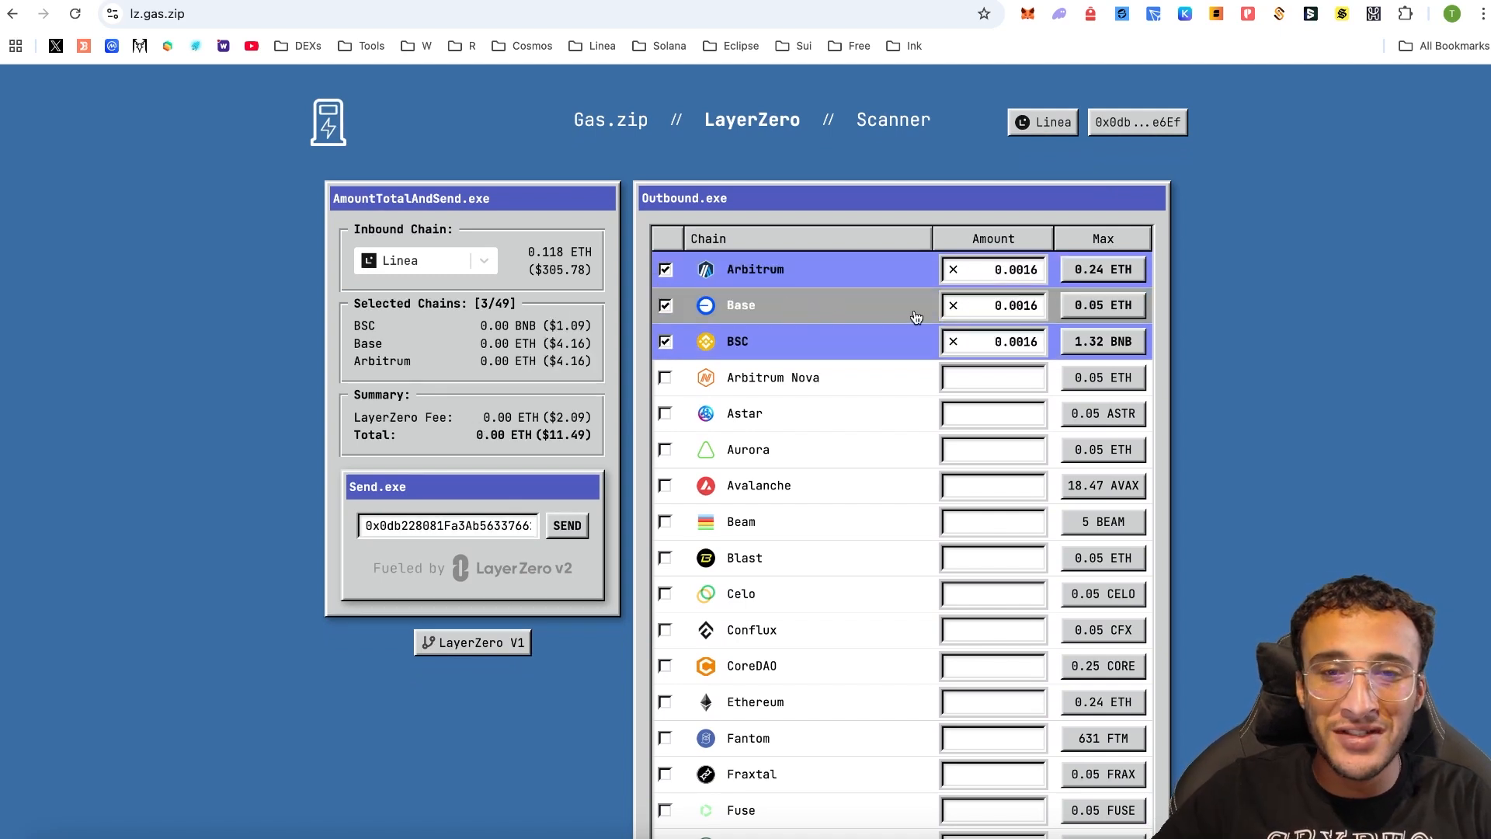
- Remove BSC, add Optimism, and paste 0.0016 as Optimism's refuel amount
left_click(1023, 342)
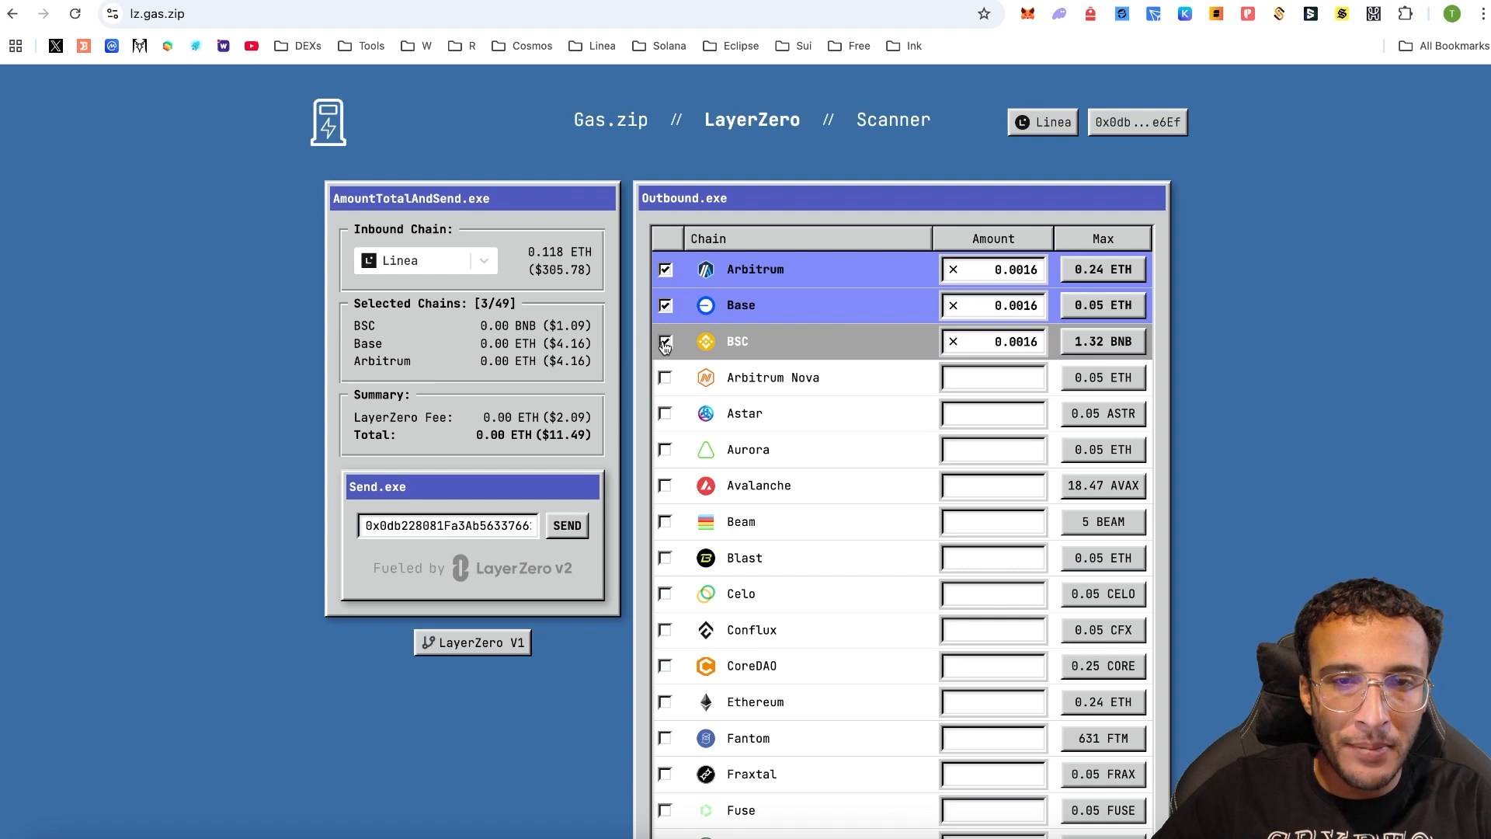
left_click_drag(560, 325, 589, 326)
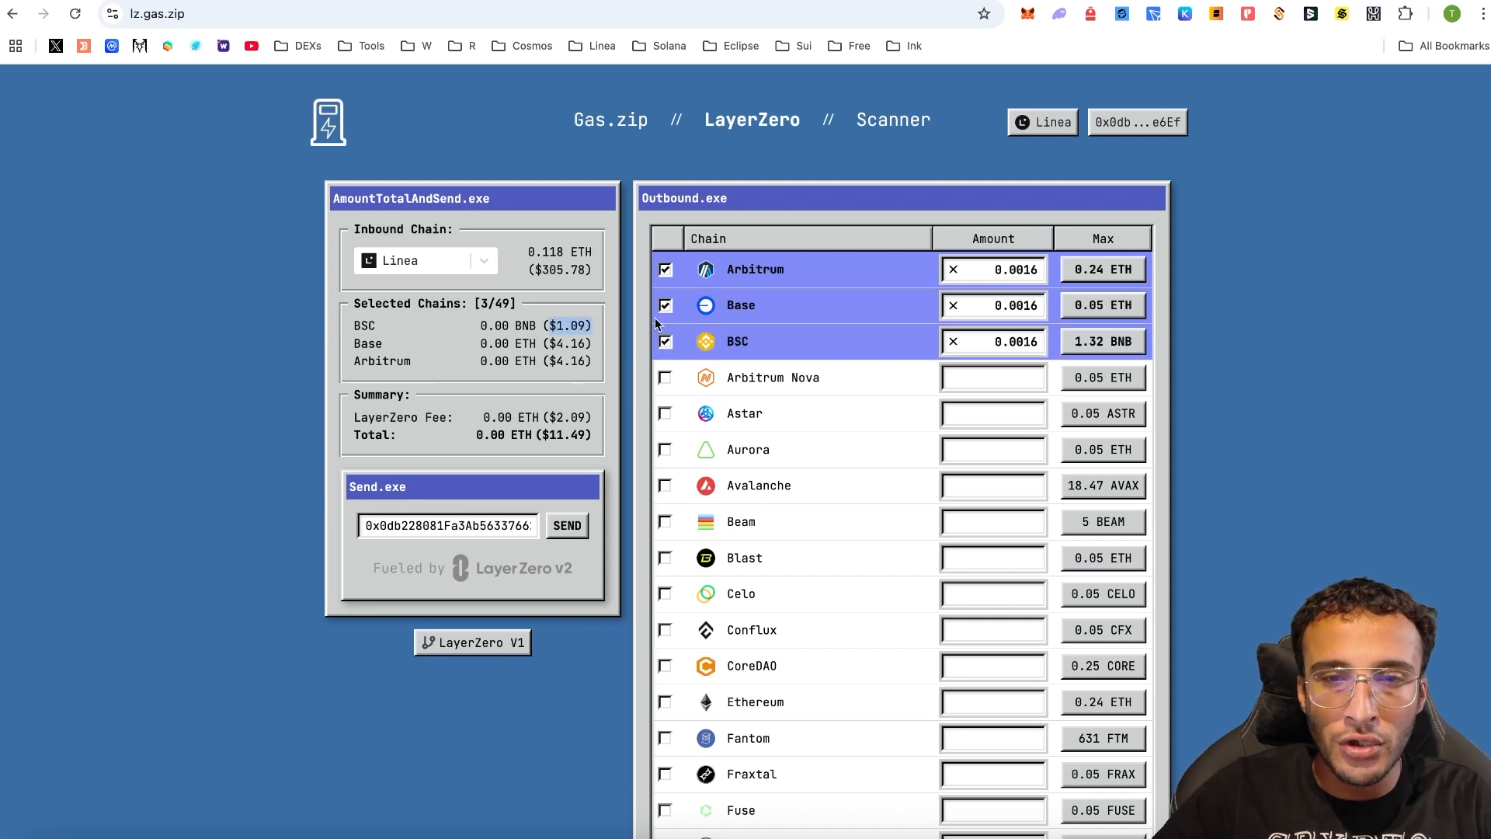
left_click(666, 342)
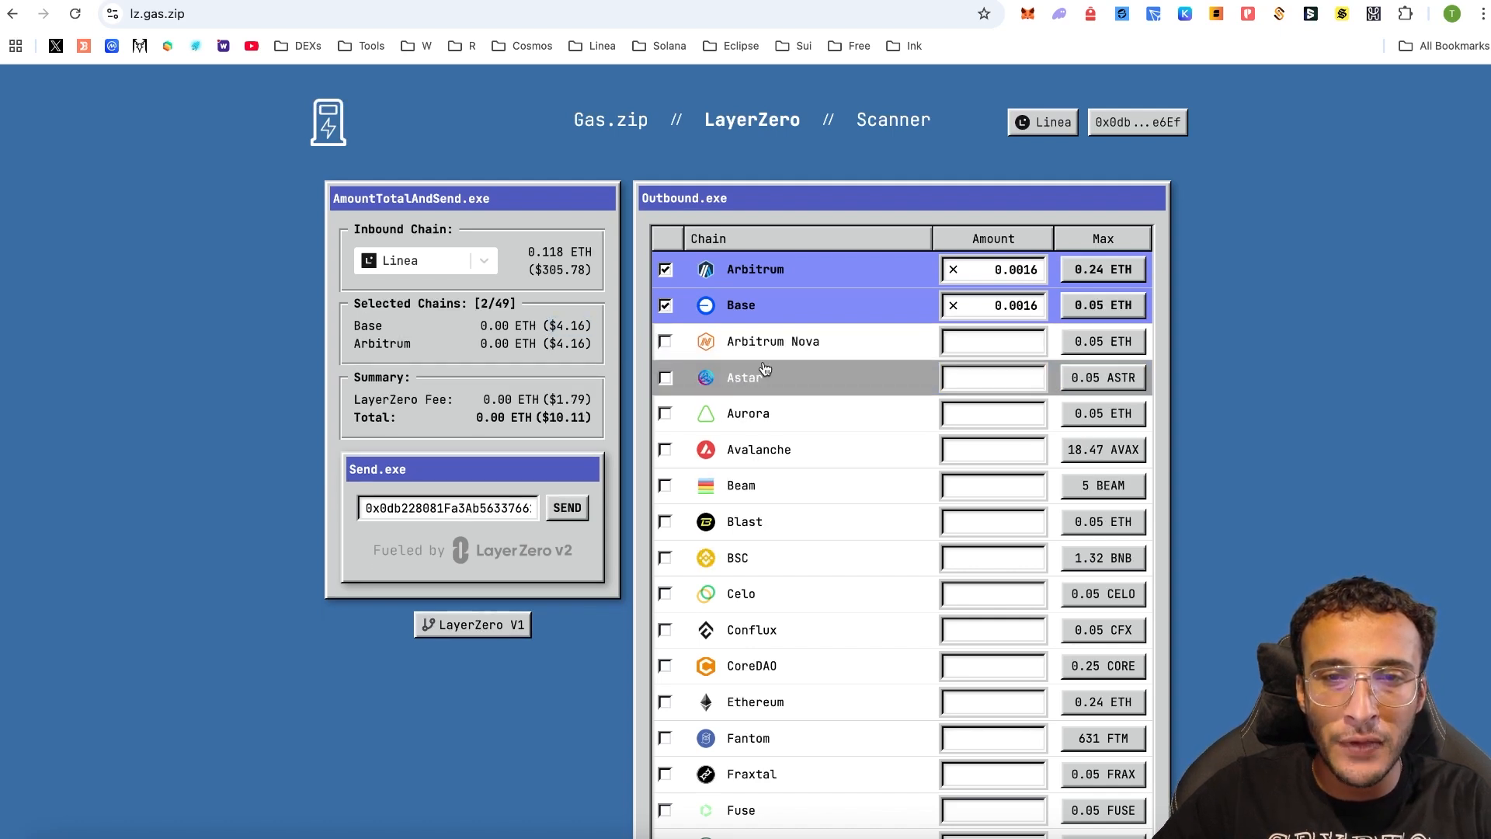
scroll(790, 400, "down", 6)
scroll(791, 400, "down", 5)
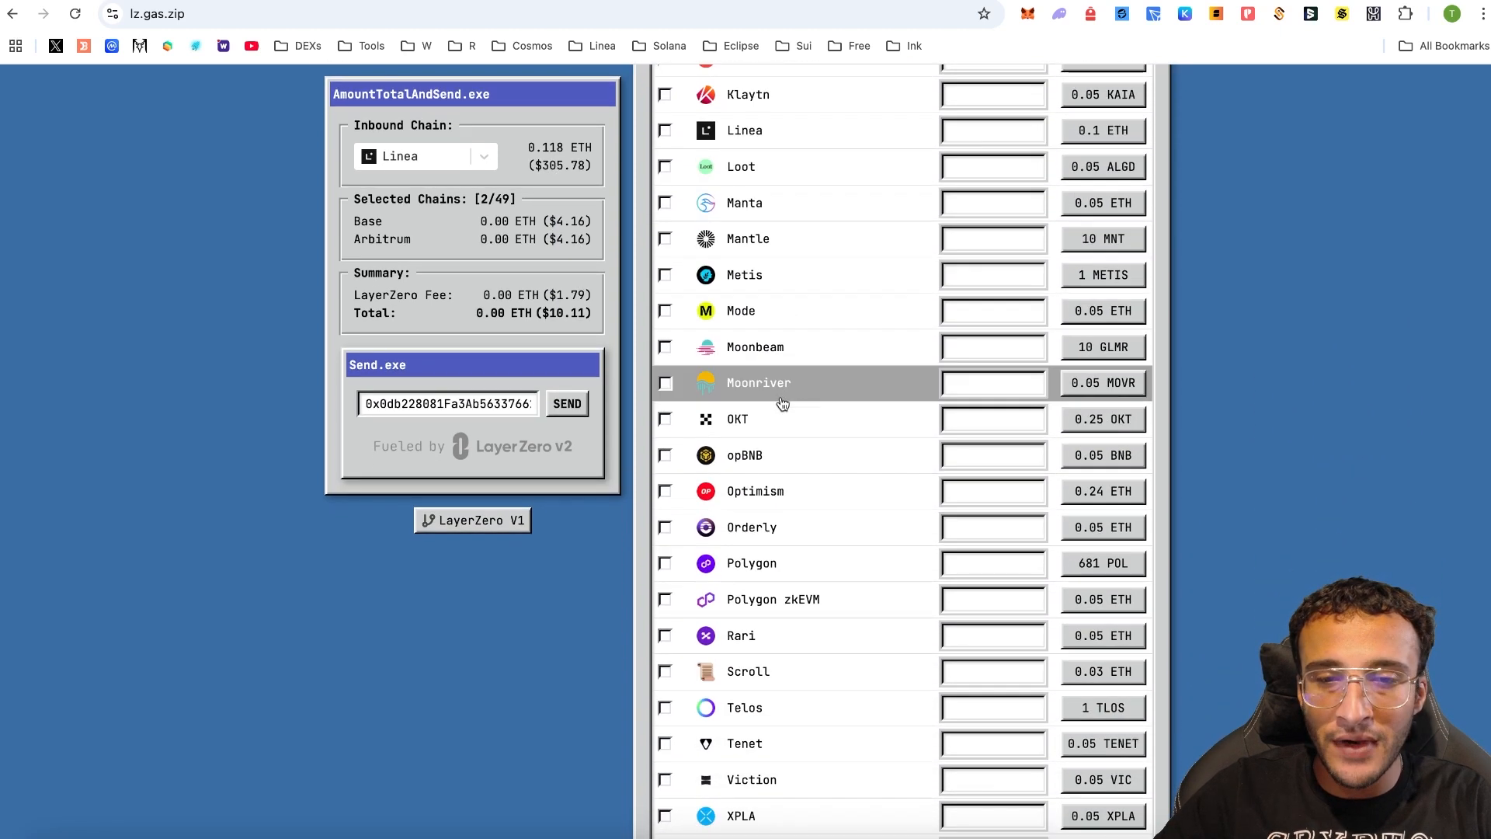
left_click(776, 491)
scroll(893, 404, "up", 12)
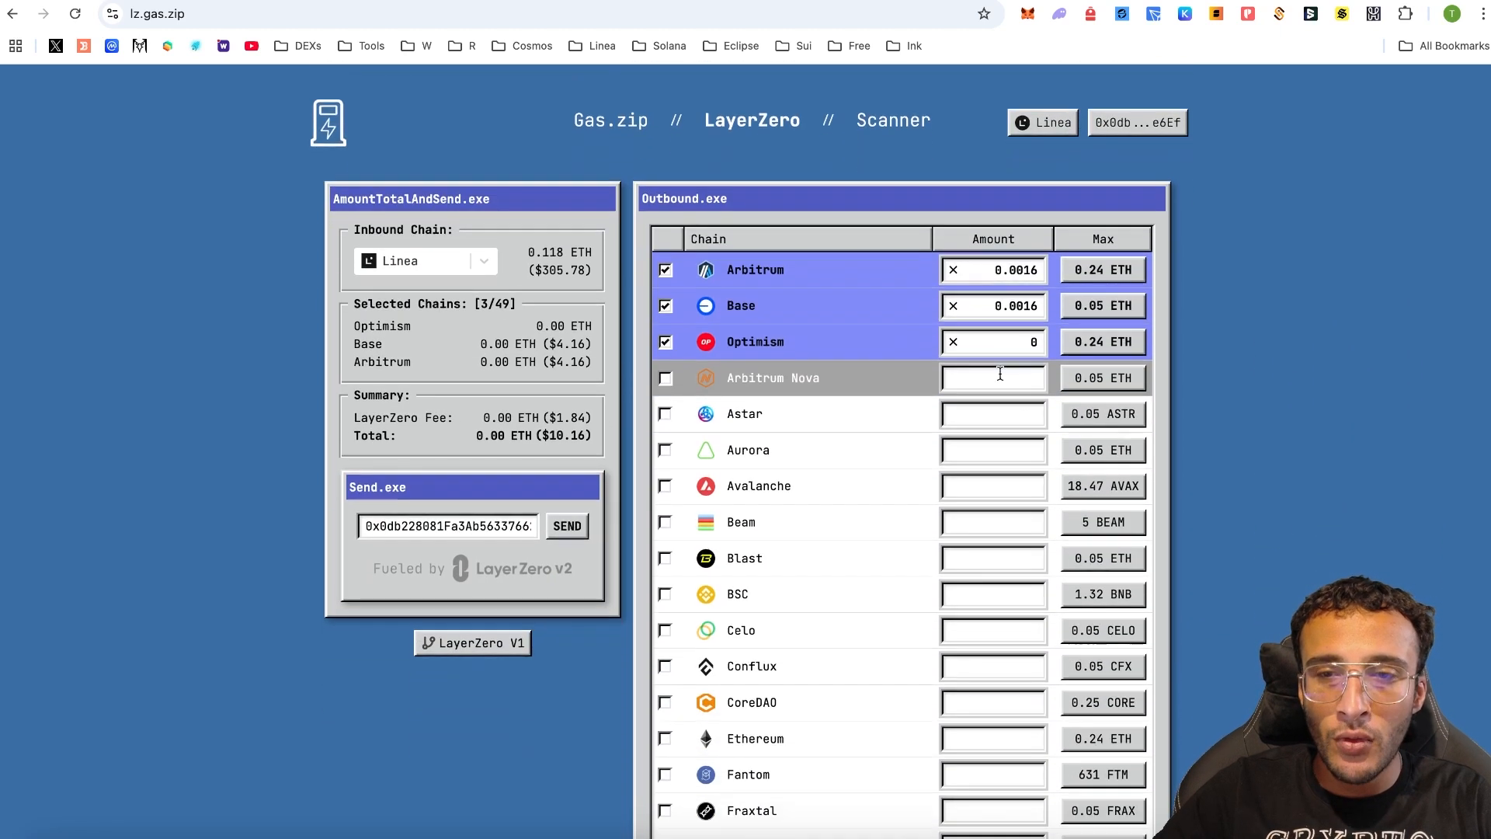
double_click(1018, 342)
type("0.0016")
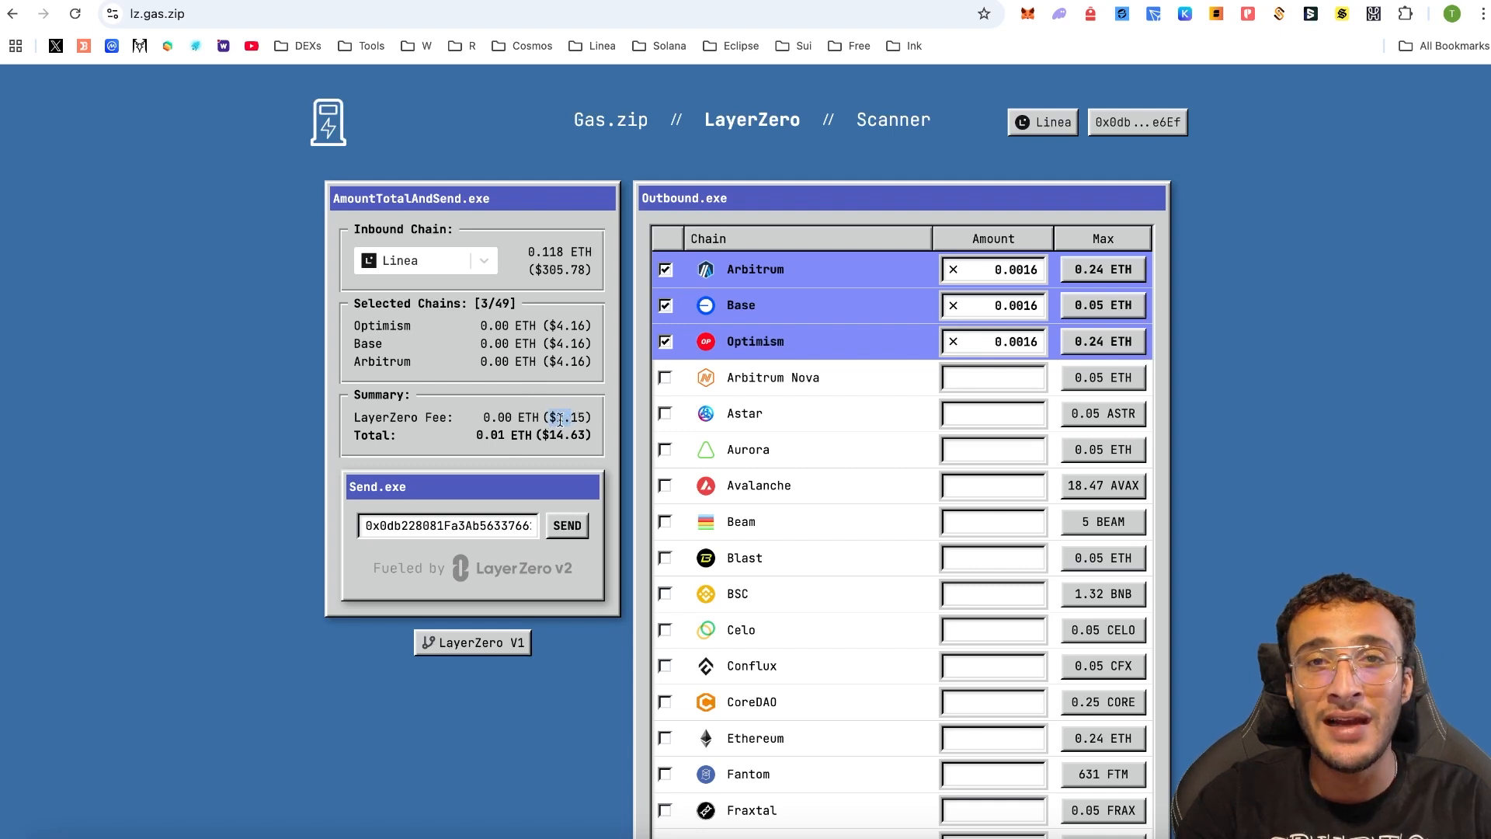
- Send the 0.01 ETH refuel and confirm it in MetaMask
left_click(559, 526)
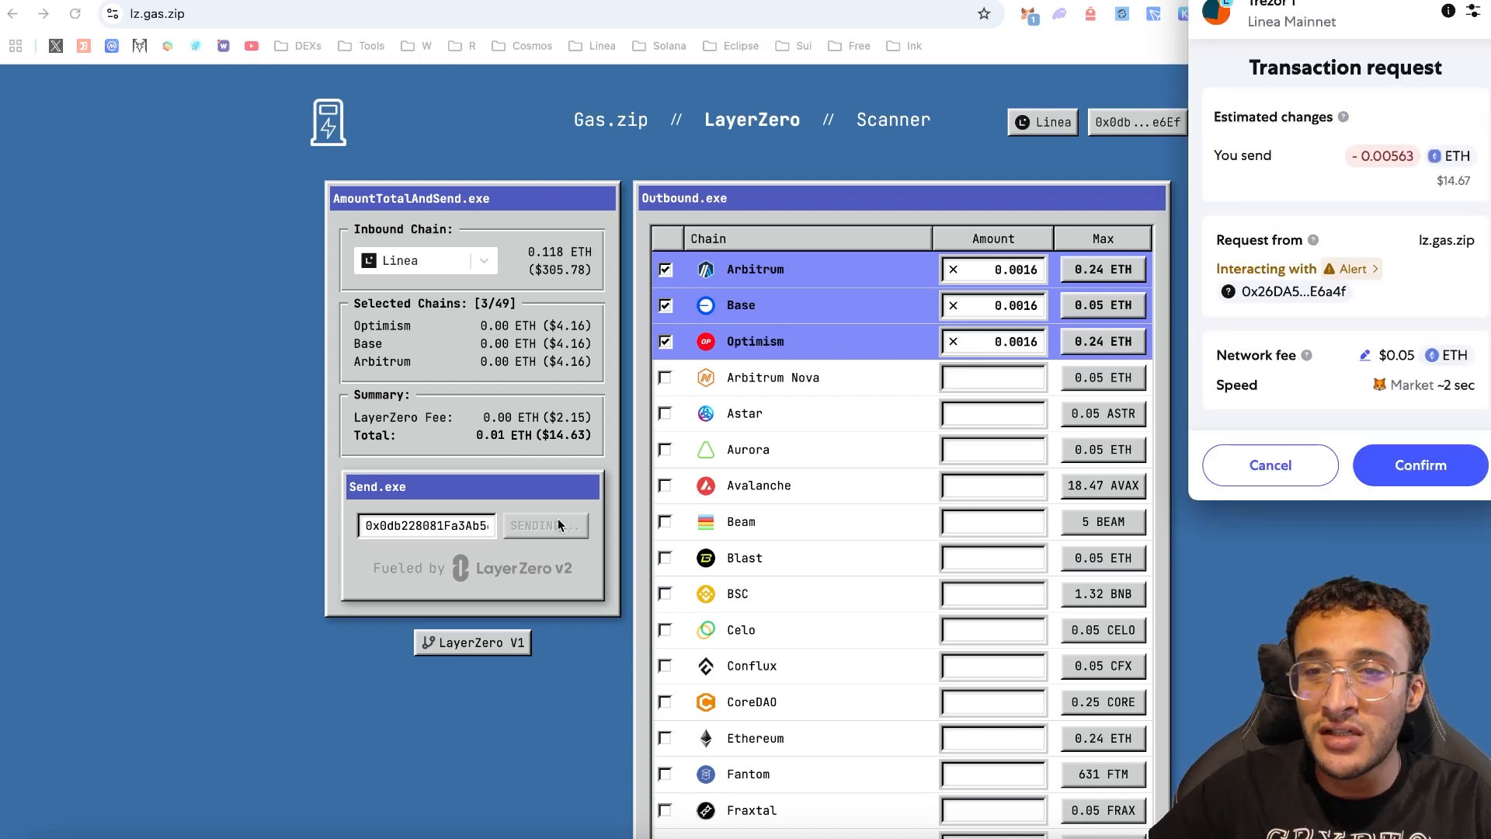
left_click(1392, 471)
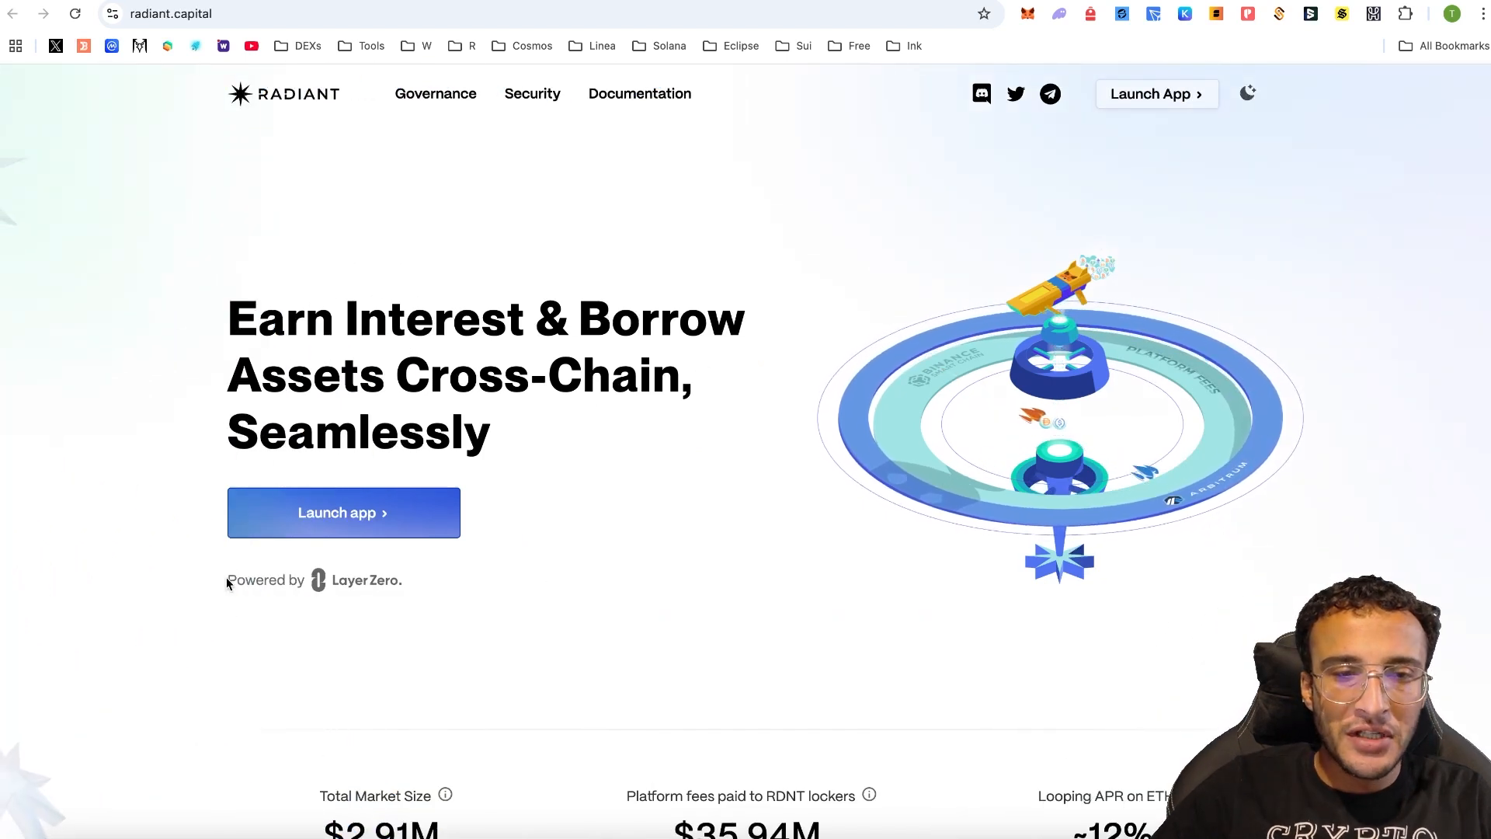
- Launch the Radiant app, accept and close the welcome notice, and go to the RDNT bridge
left_click_drag(226, 580, 443, 585)
left_click(416, 525)
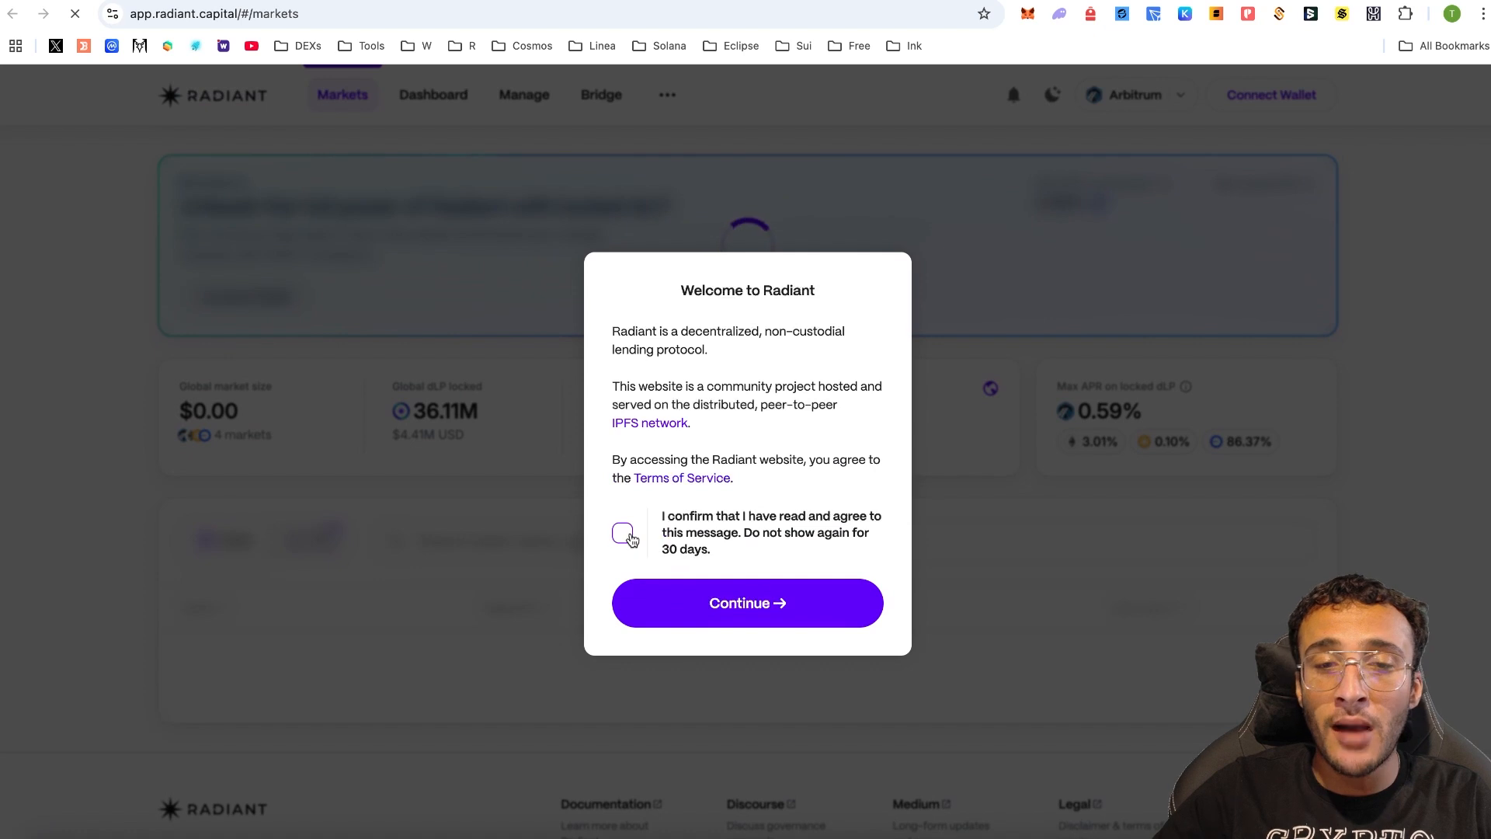
left_click(623, 533)
left_click(747, 603)
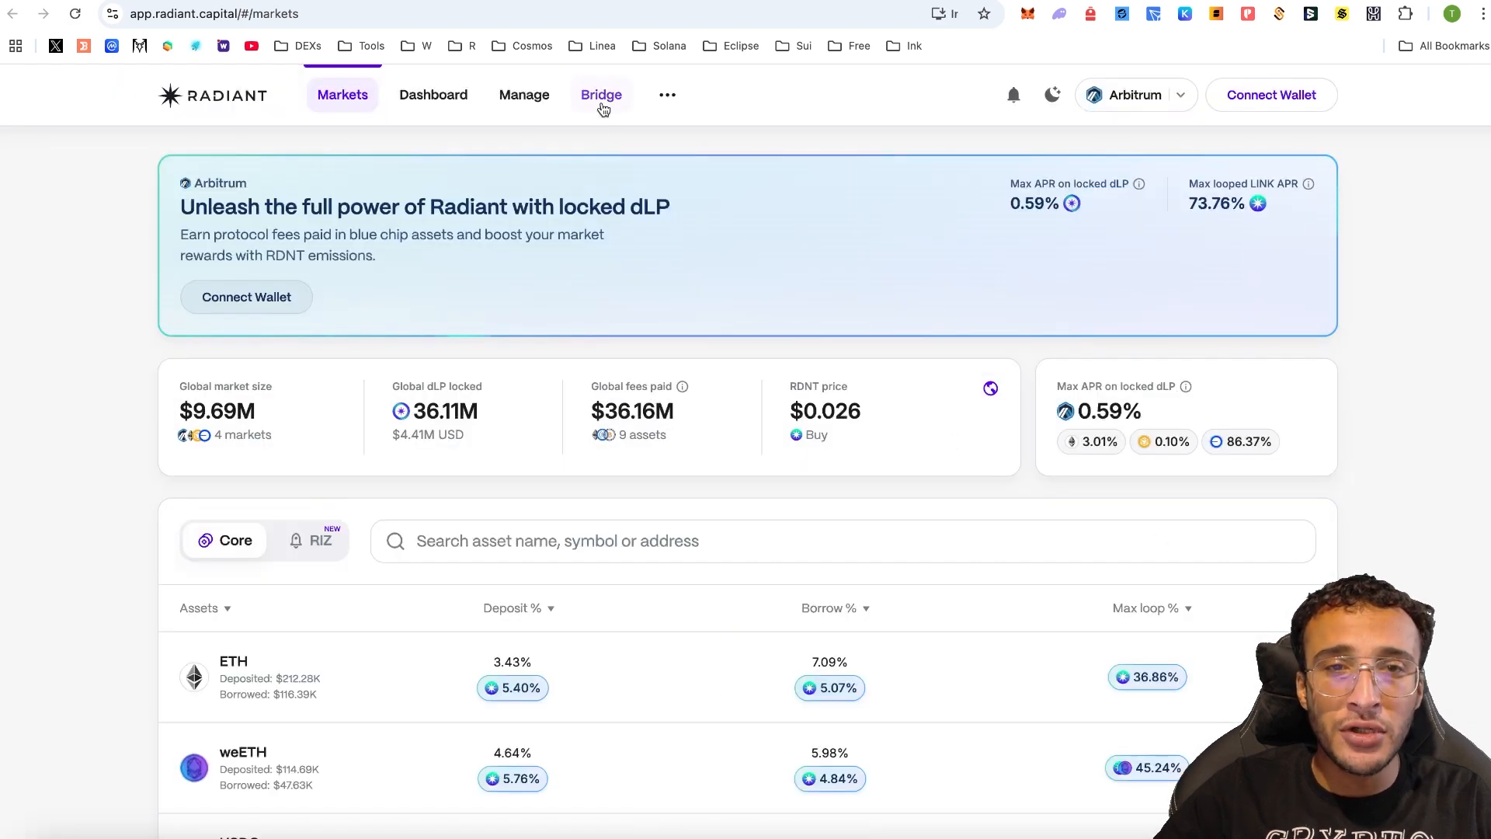
left_click(604, 108)
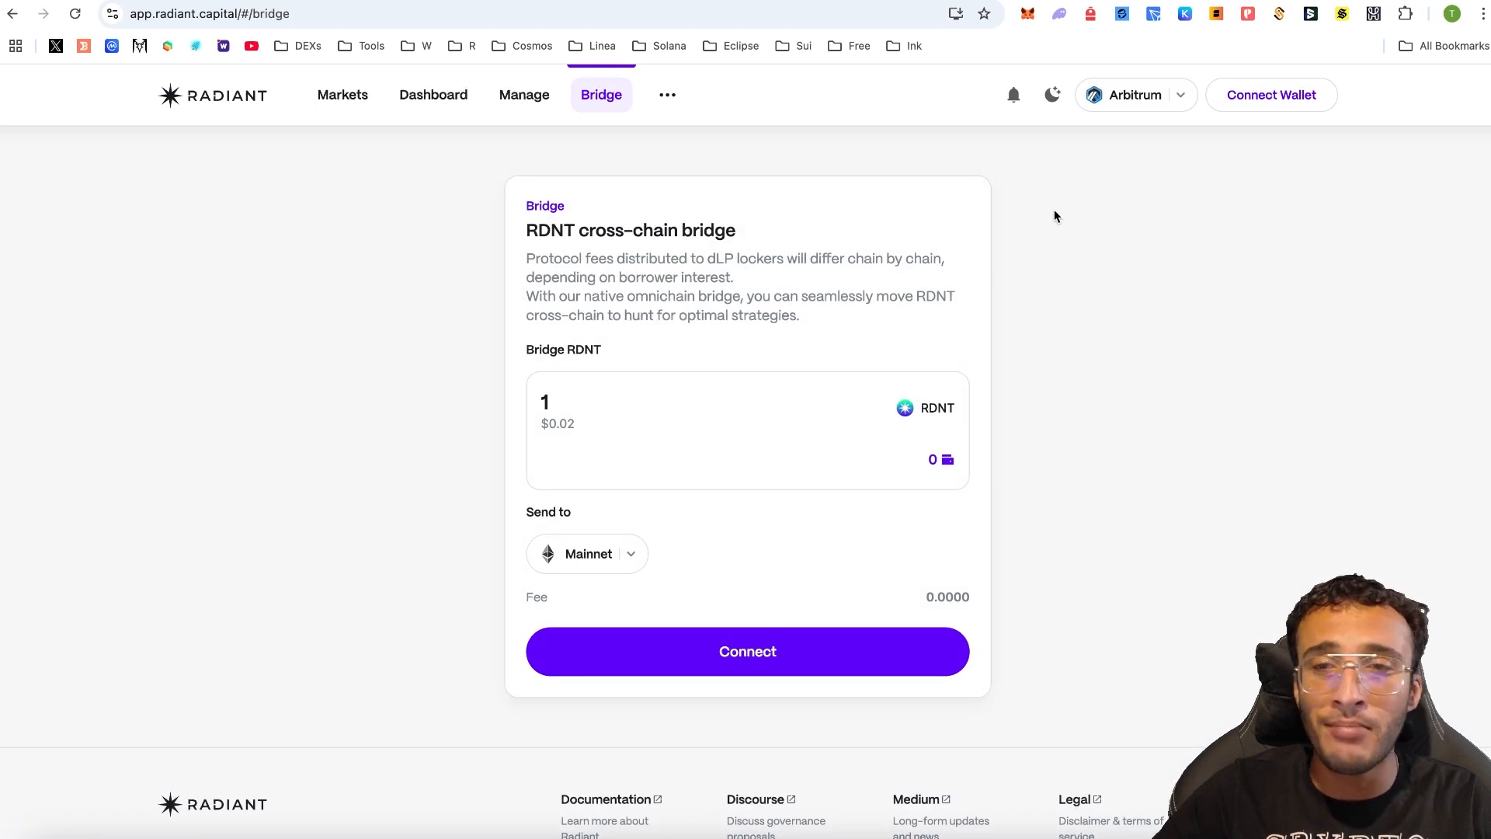
- Connect MetaMask to Radiant's RDNT bridge
left_click(860, 655)
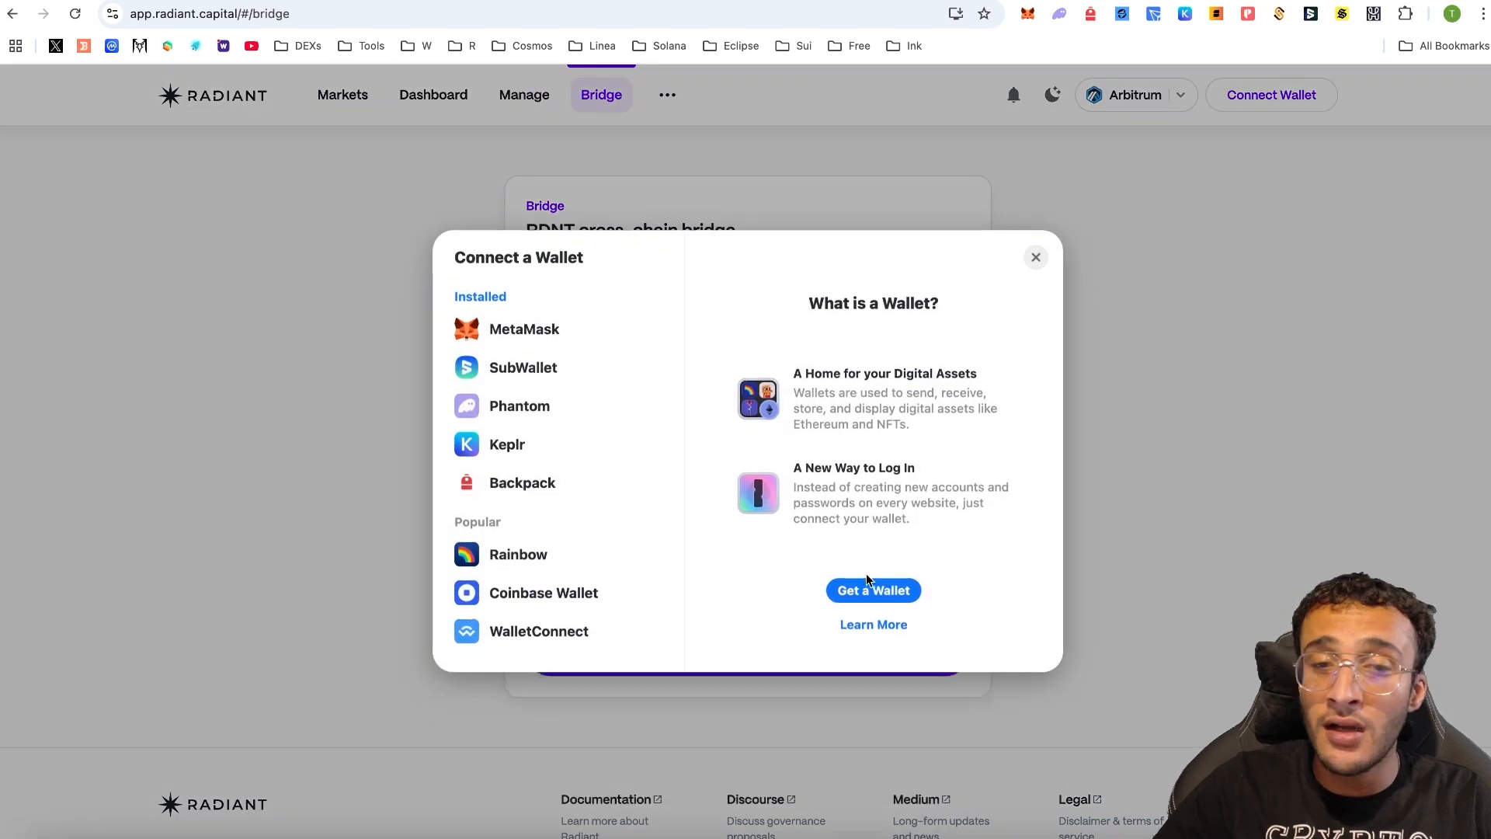
left_click(558, 340)
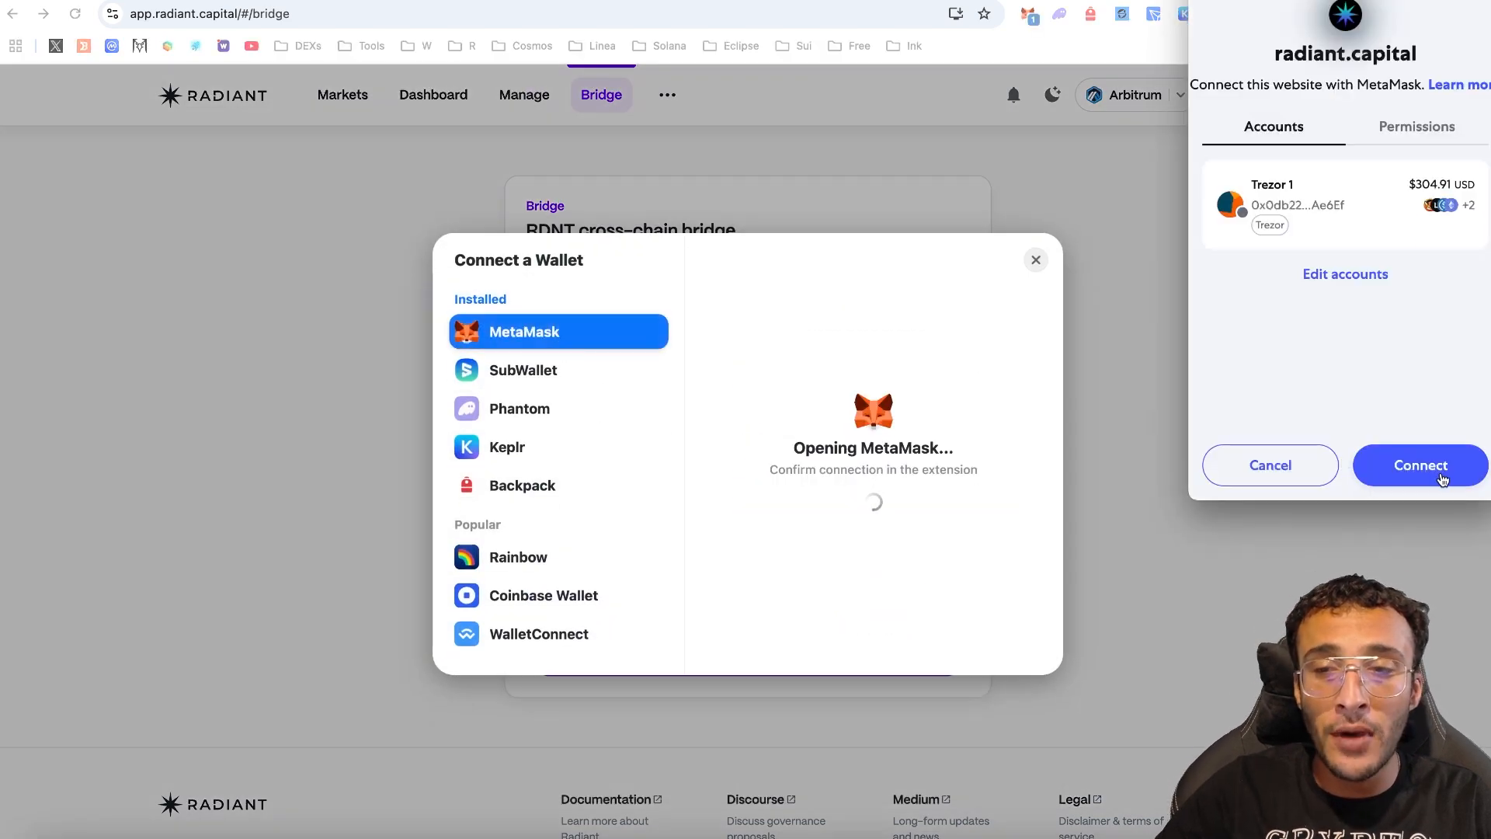
left_click(1429, 470)
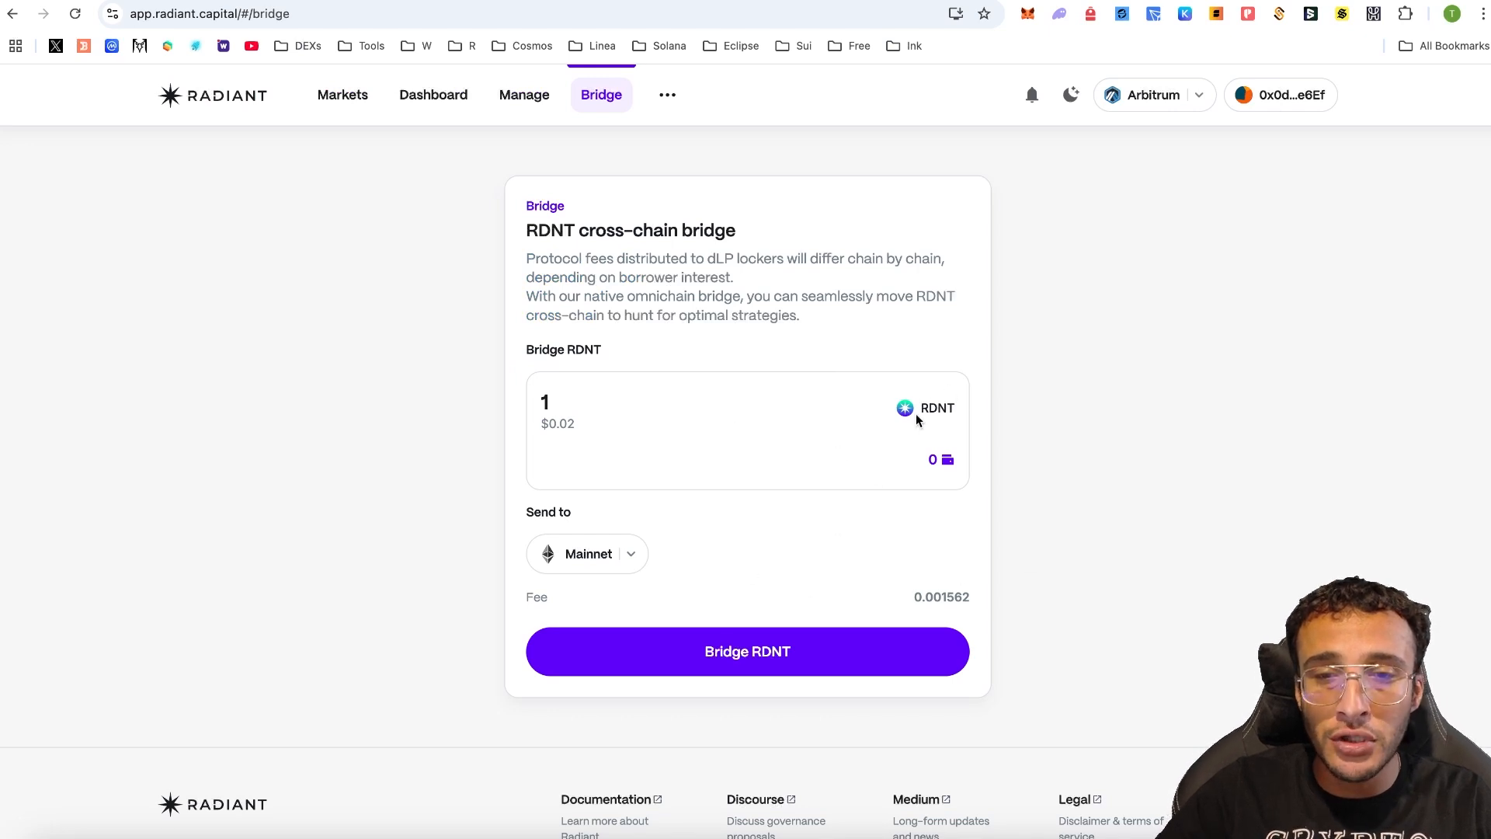
- Browse the destination networks RDNT can be sent to, then close the list
left_click(617, 561)
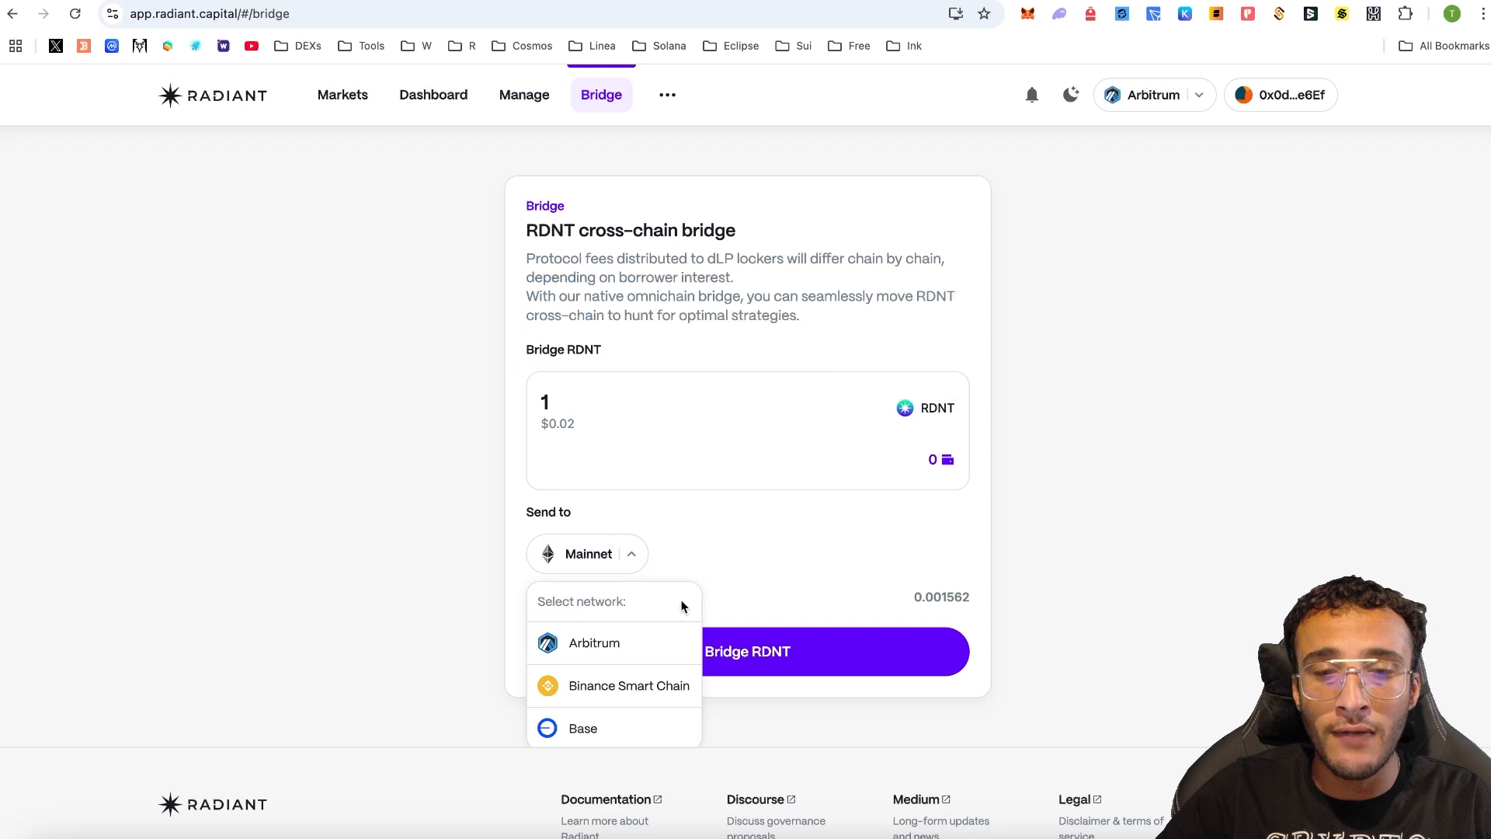
scroll(661, 629, "down", 1)
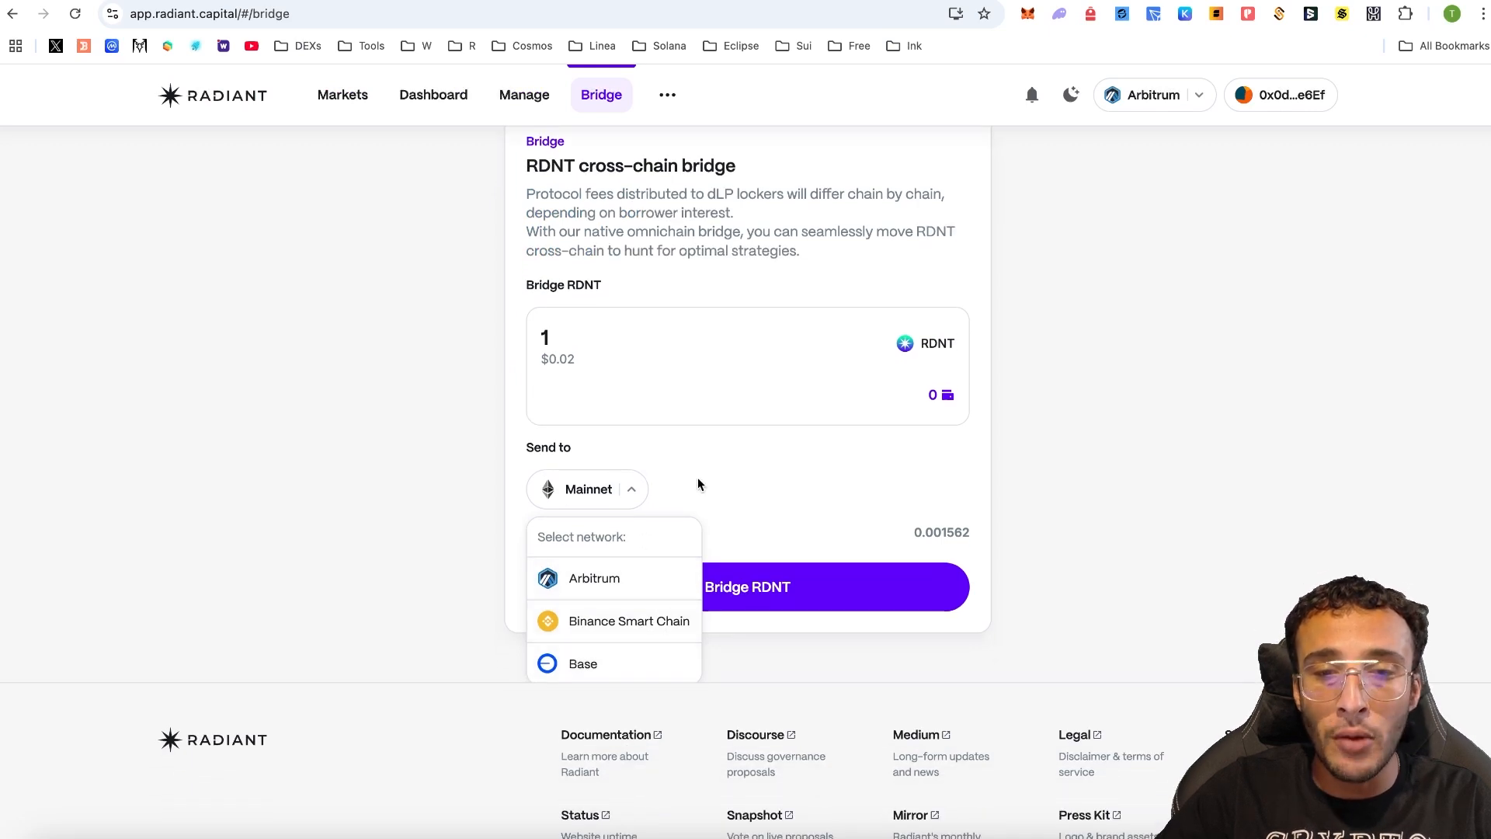
left_click(1107, 425)
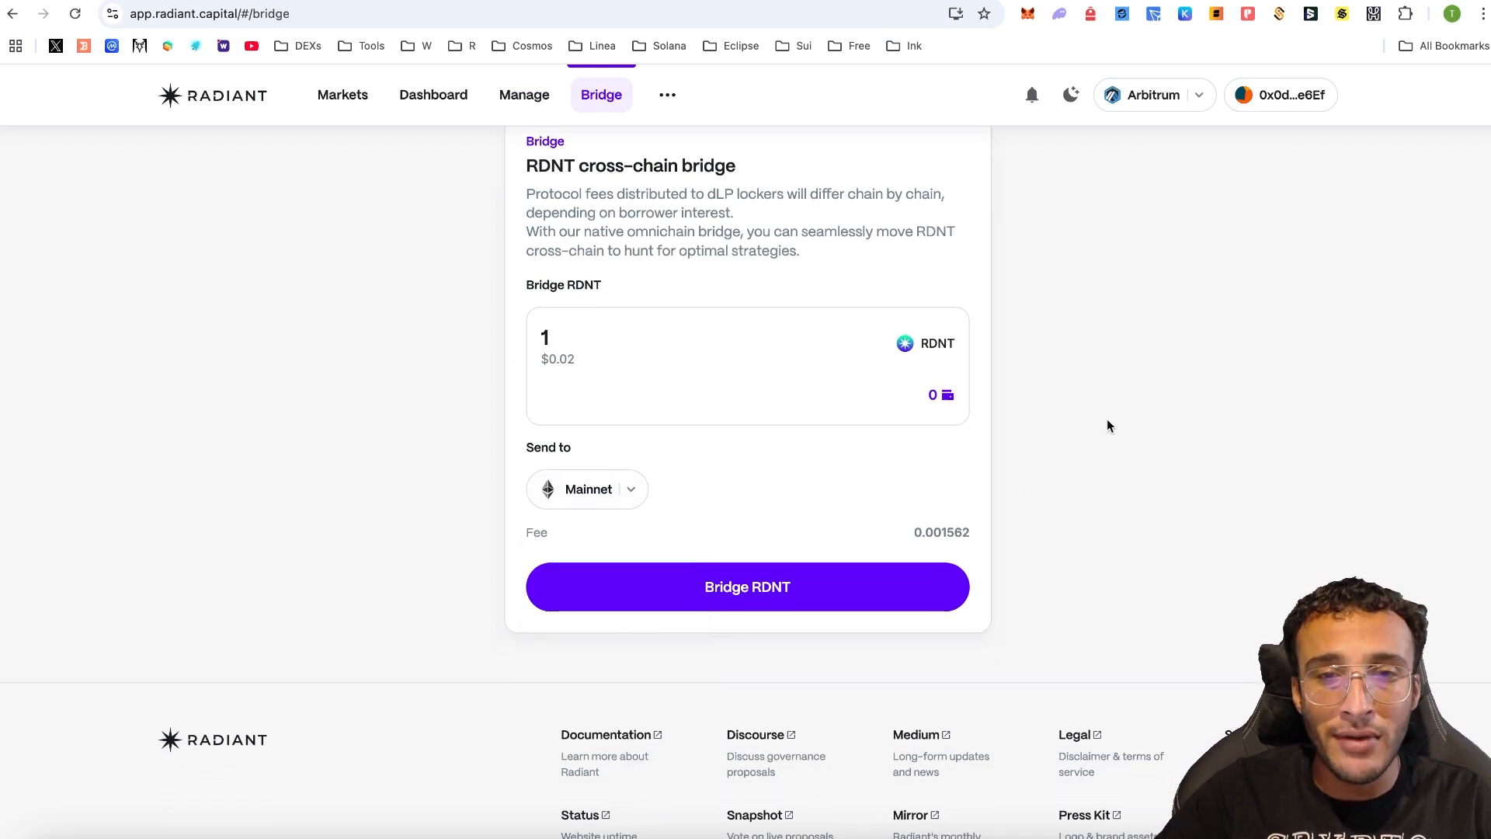
scroll(1101, 446, "up", 1)
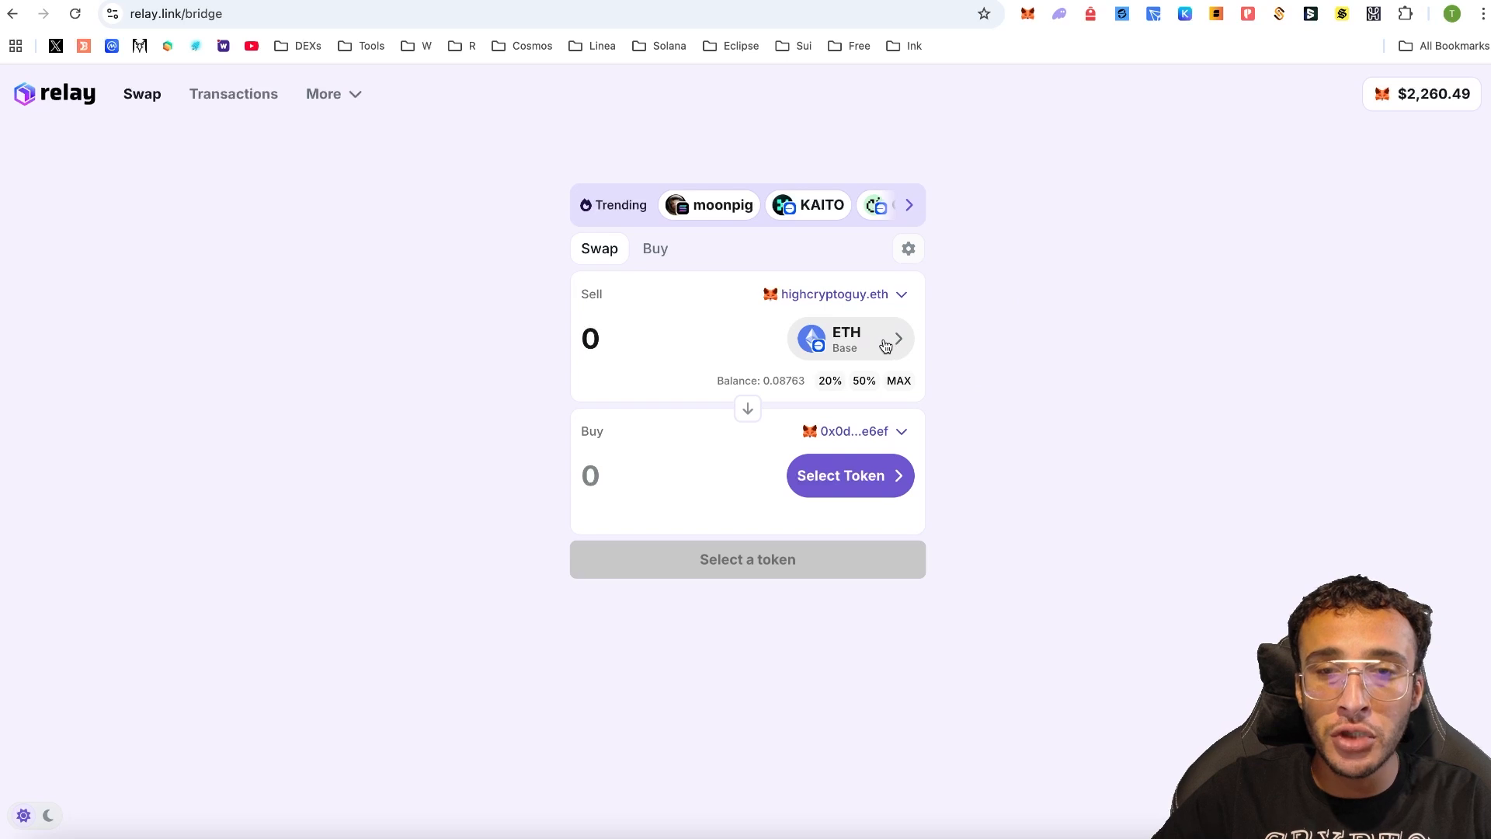
- Set Relay to sell 0.0016 ETH on Arbitrum for RDNT on Arbitrum
left_click(844, 336)
left_click(632, 381)
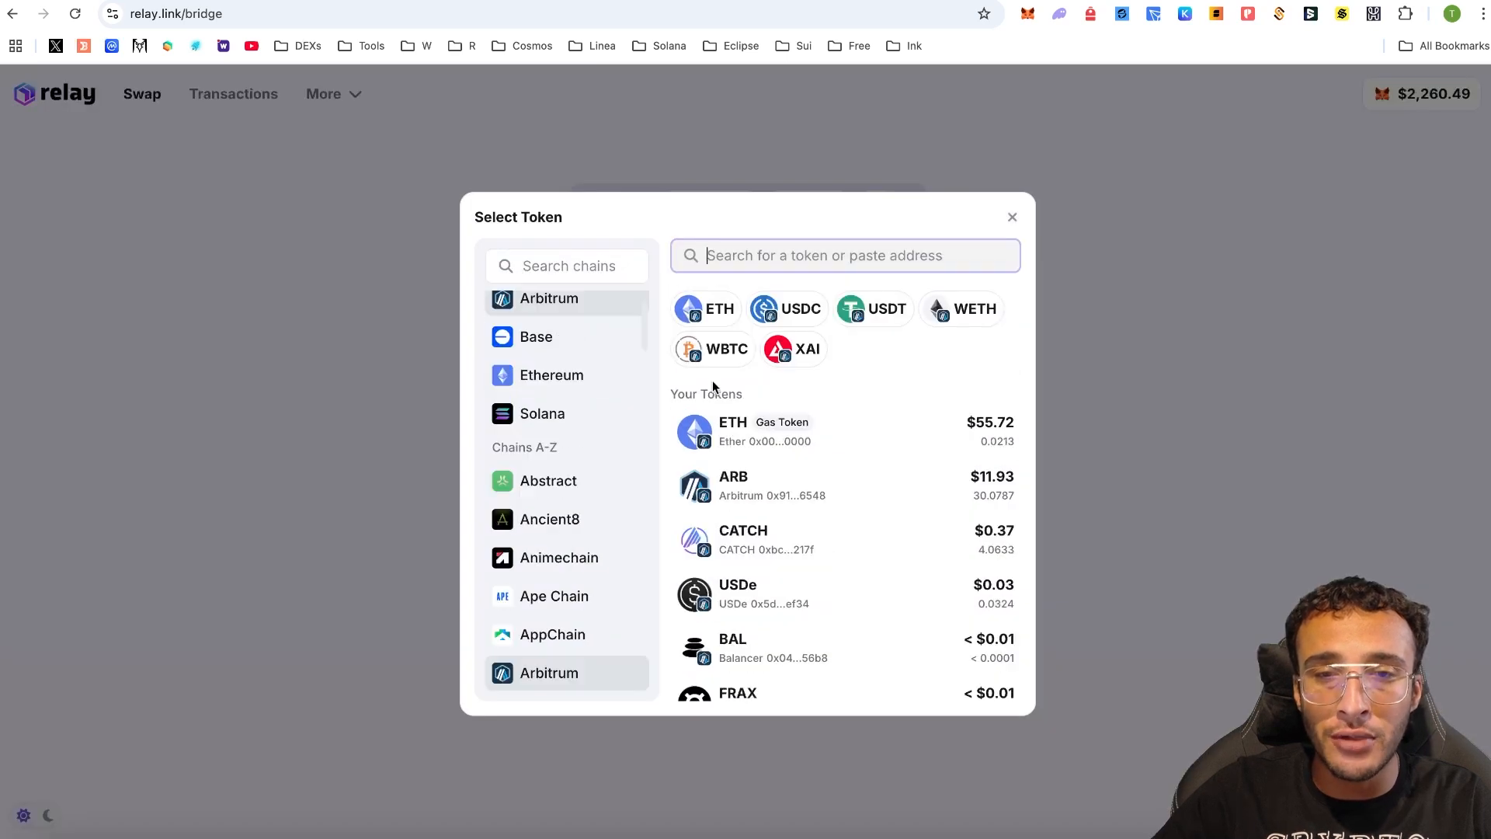
left_click(923, 432)
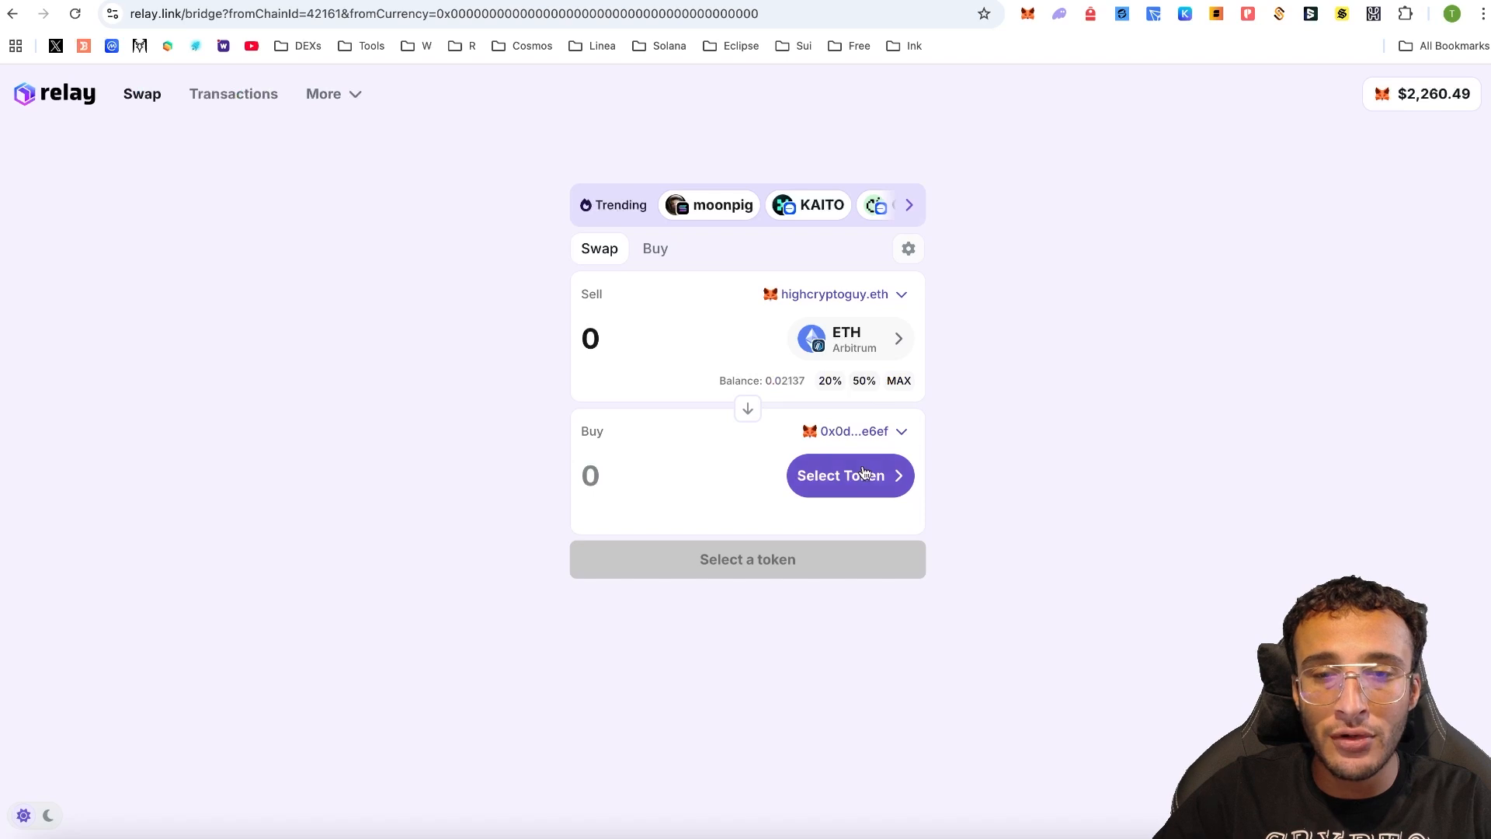
left_click(864, 477)
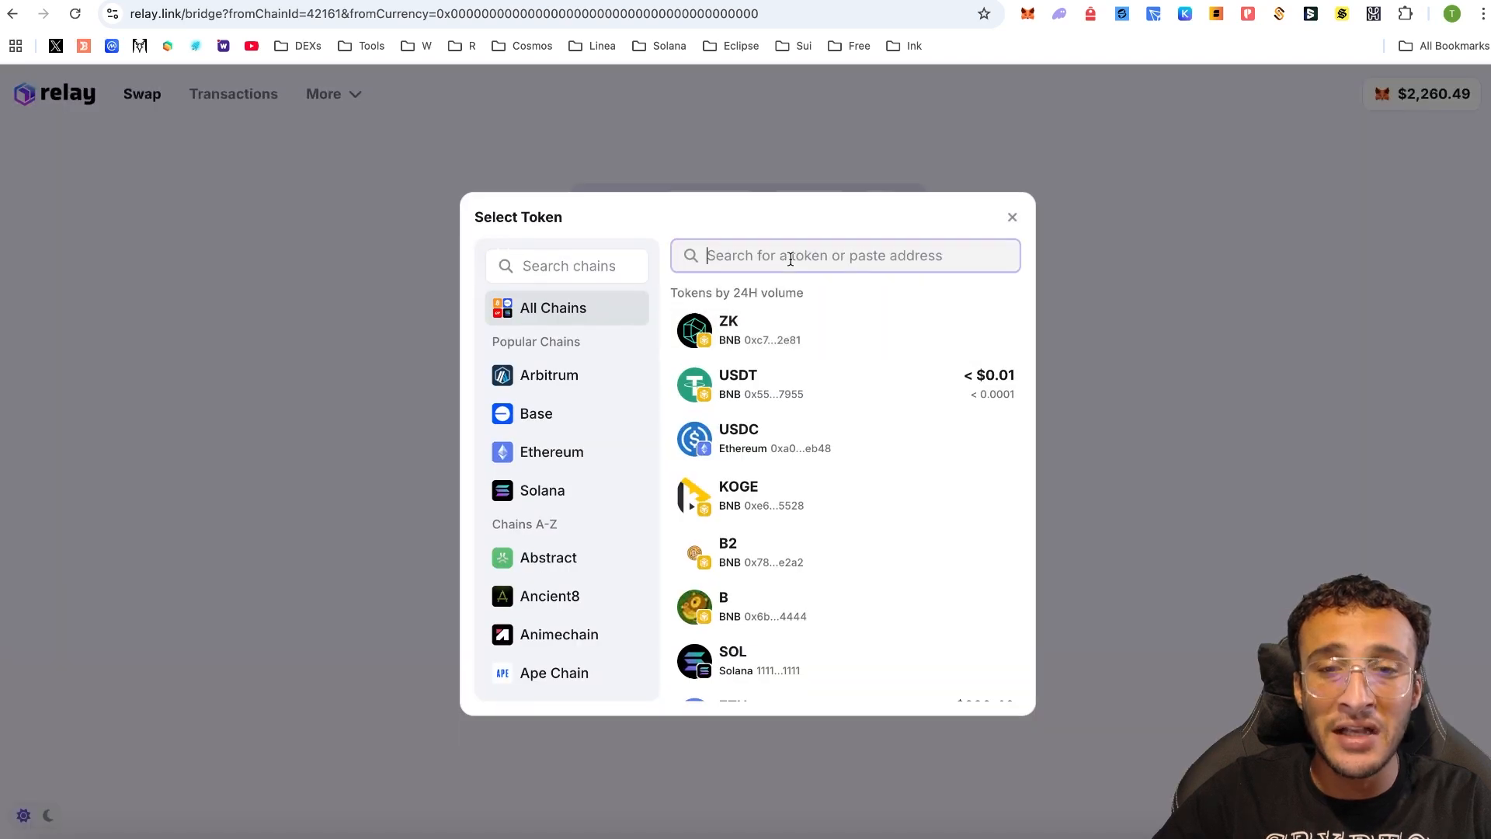
type("rdnt")
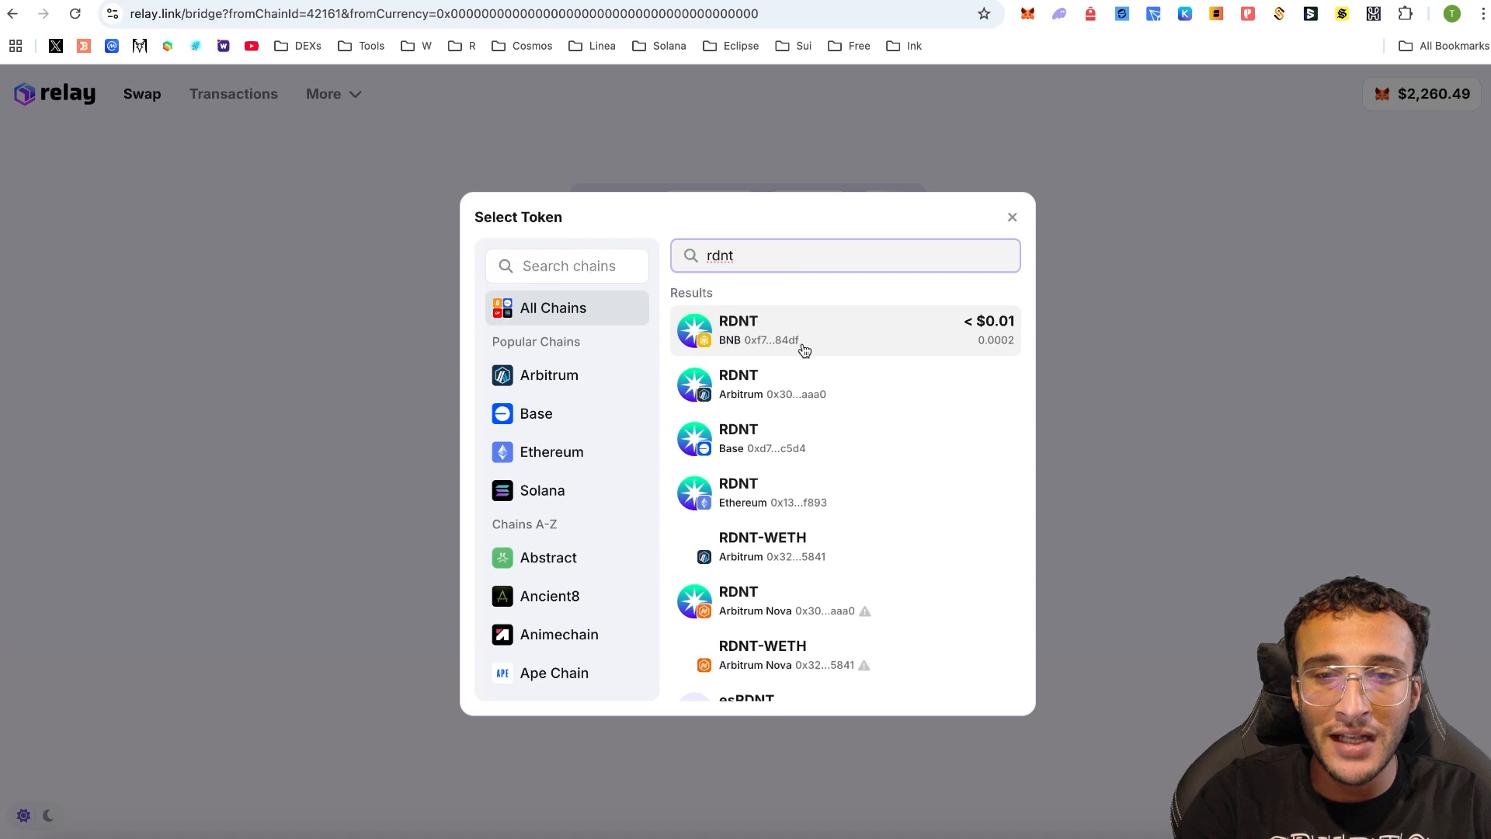
left_click(936, 393)
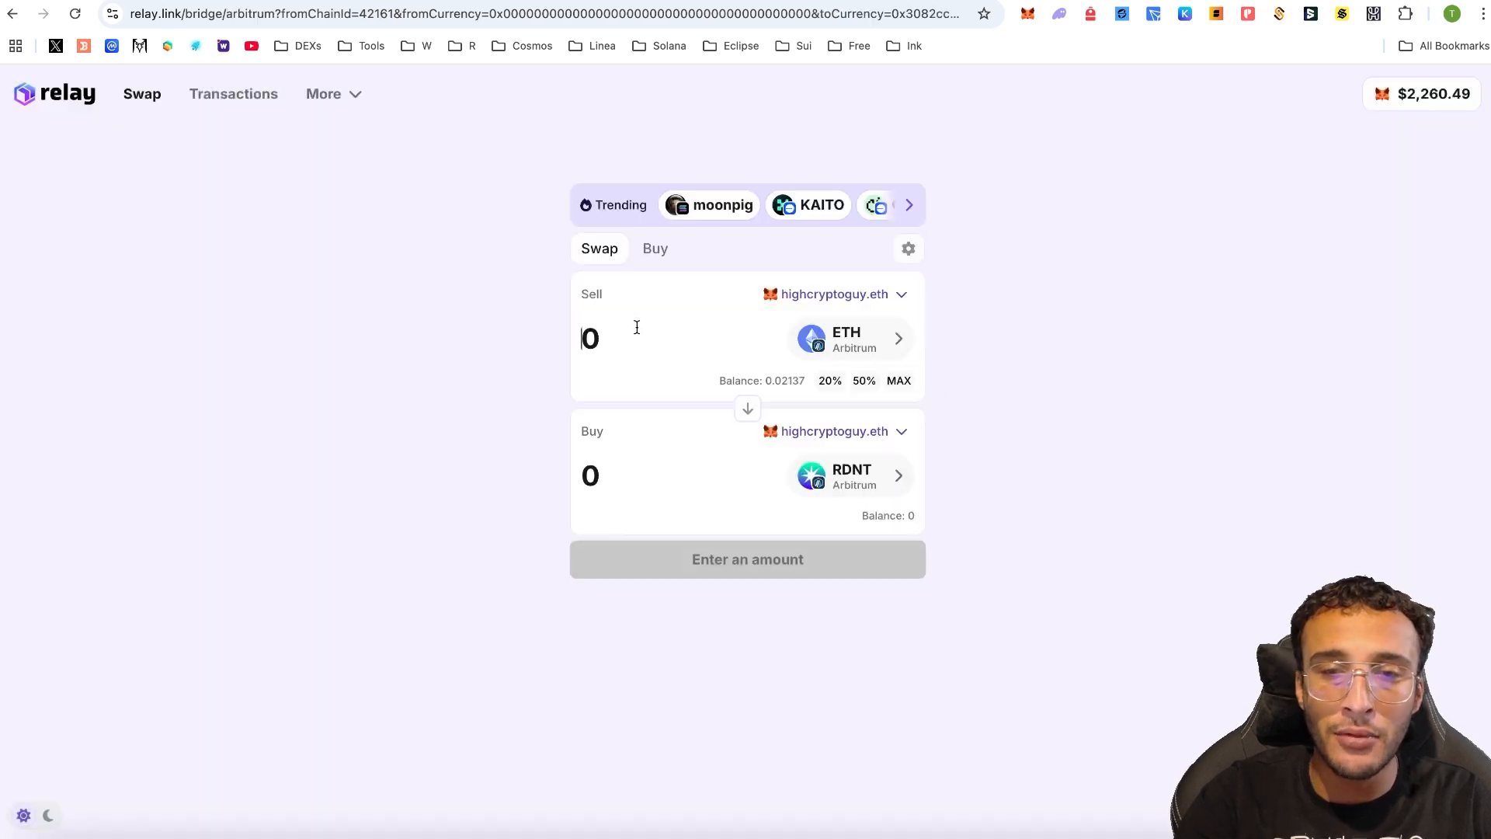
key("super+space")
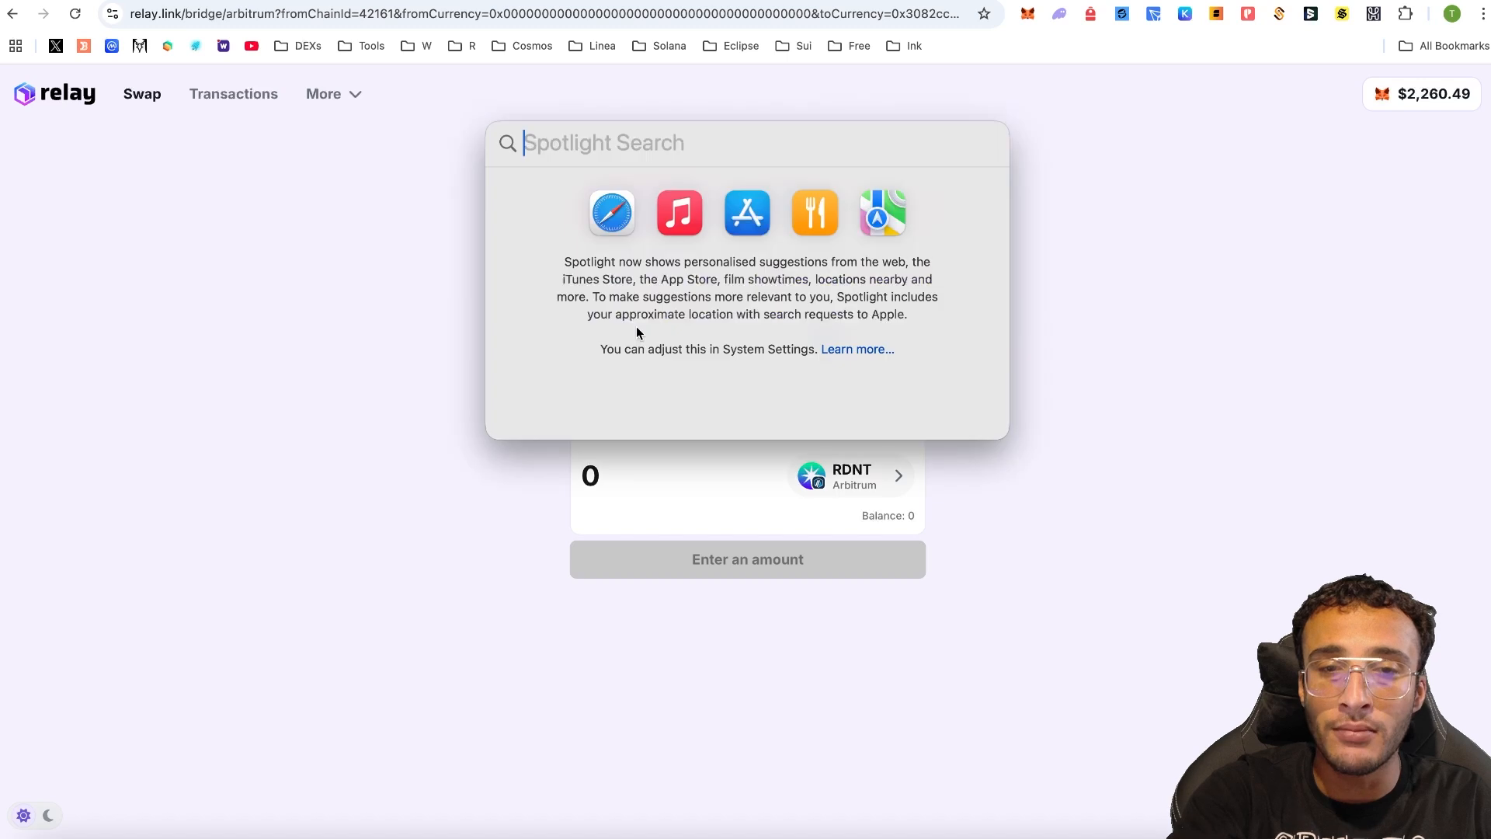
left_click(637, 326)
type("0.0016")
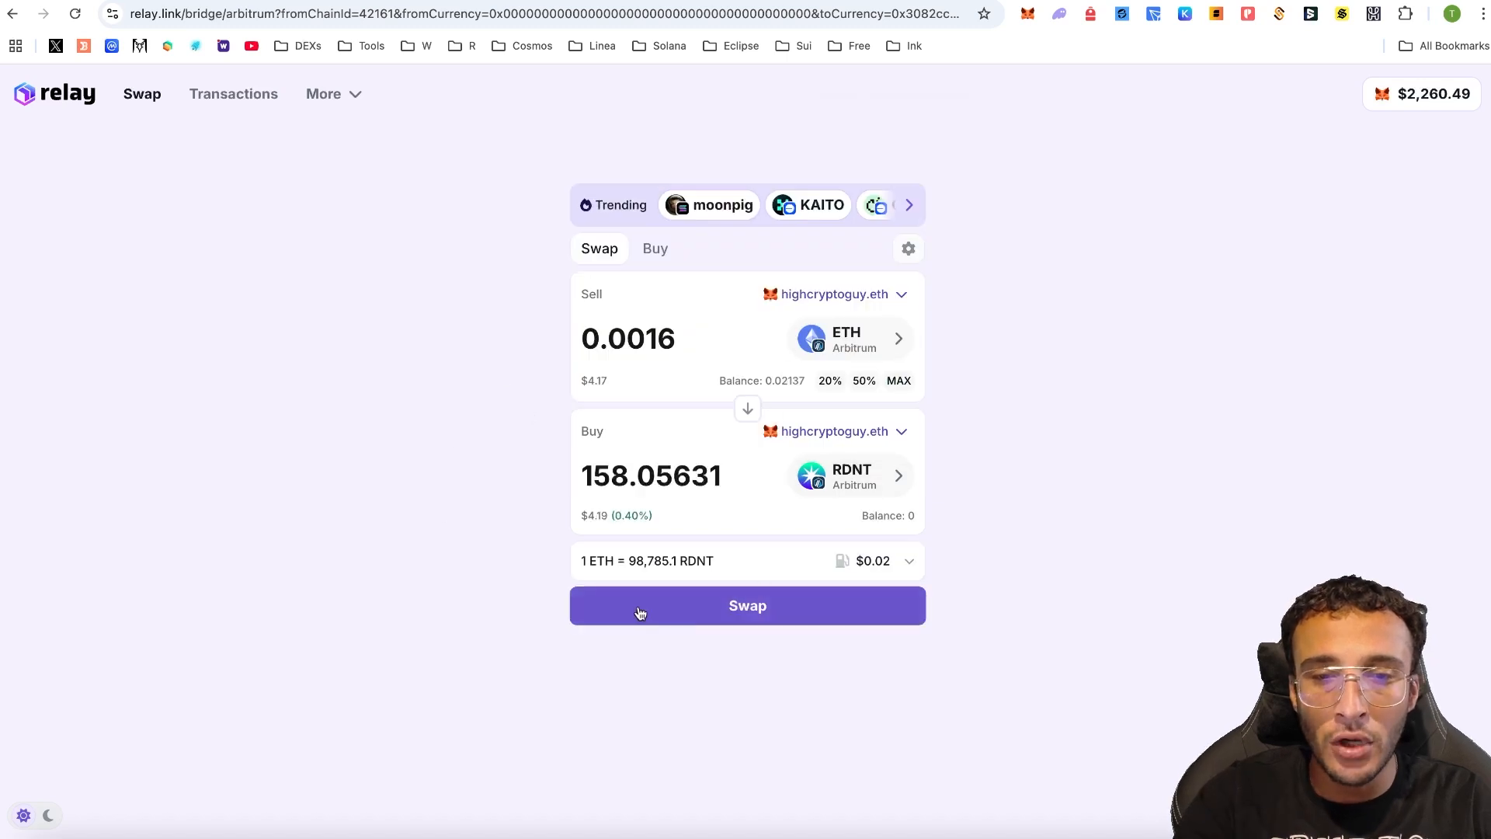
- Swap 0.0016 ETH for 158.05631 RDNT on Arbitrum, confirm it in the wallet, then return to Radiant
left_click(738, 605)
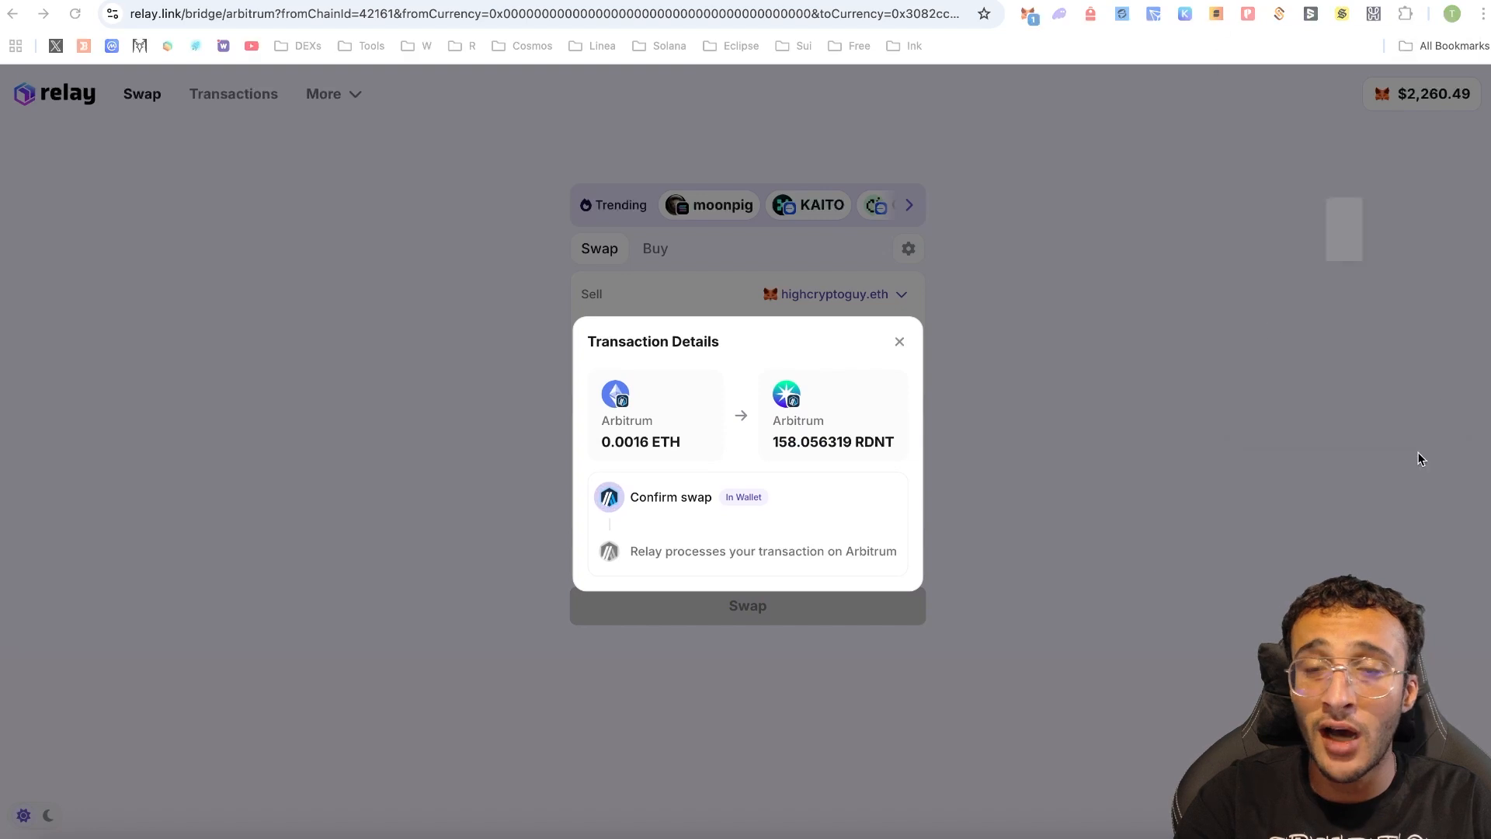
left_click(1412, 480)
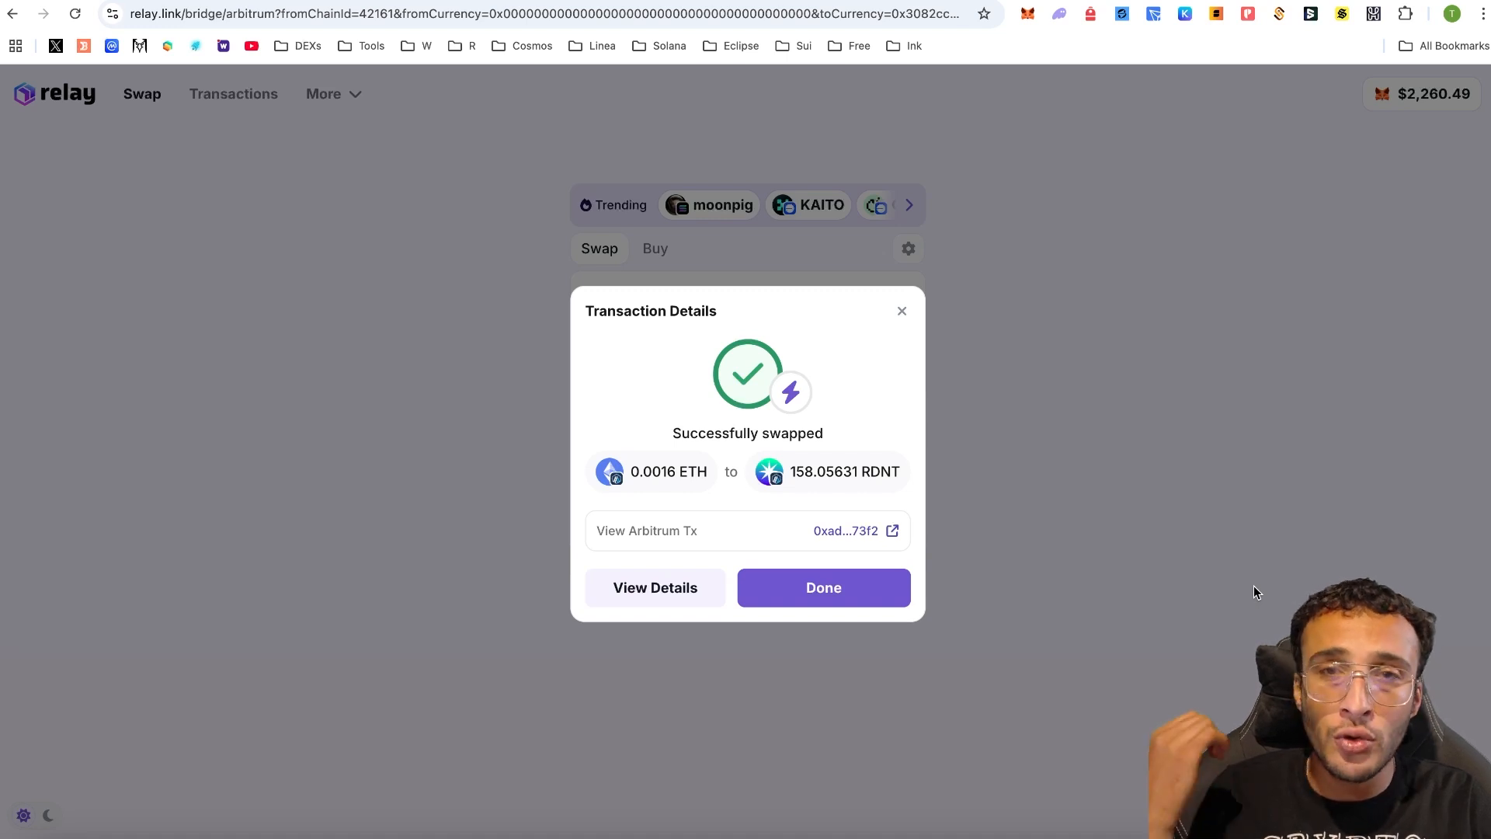
left_click(1175, 382)
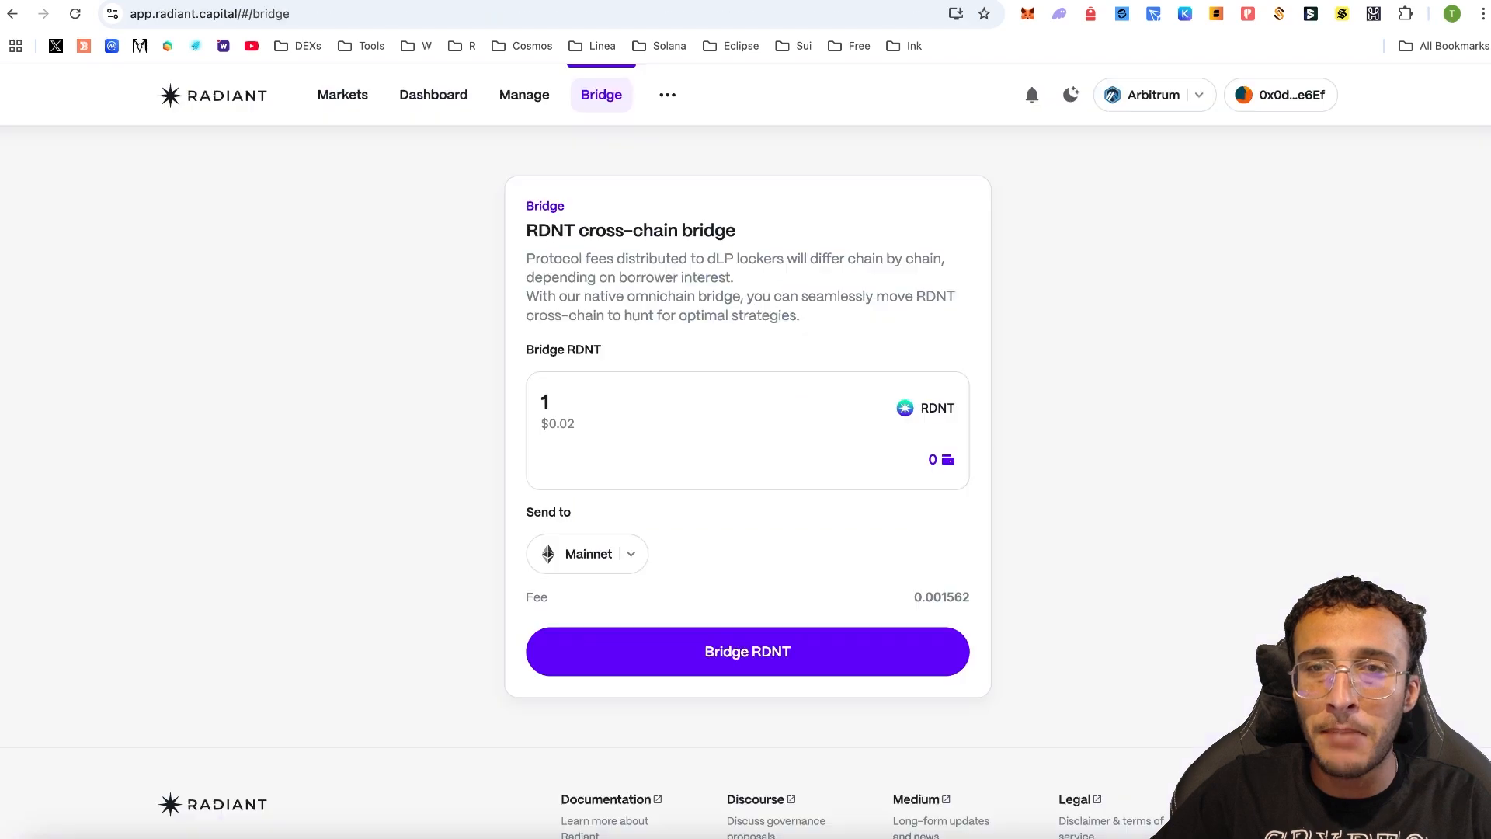
- Bridge the full 158.056 RDNT balance from Arbitrum to Base and confirm it in MetaMask
left_click(75, 13)
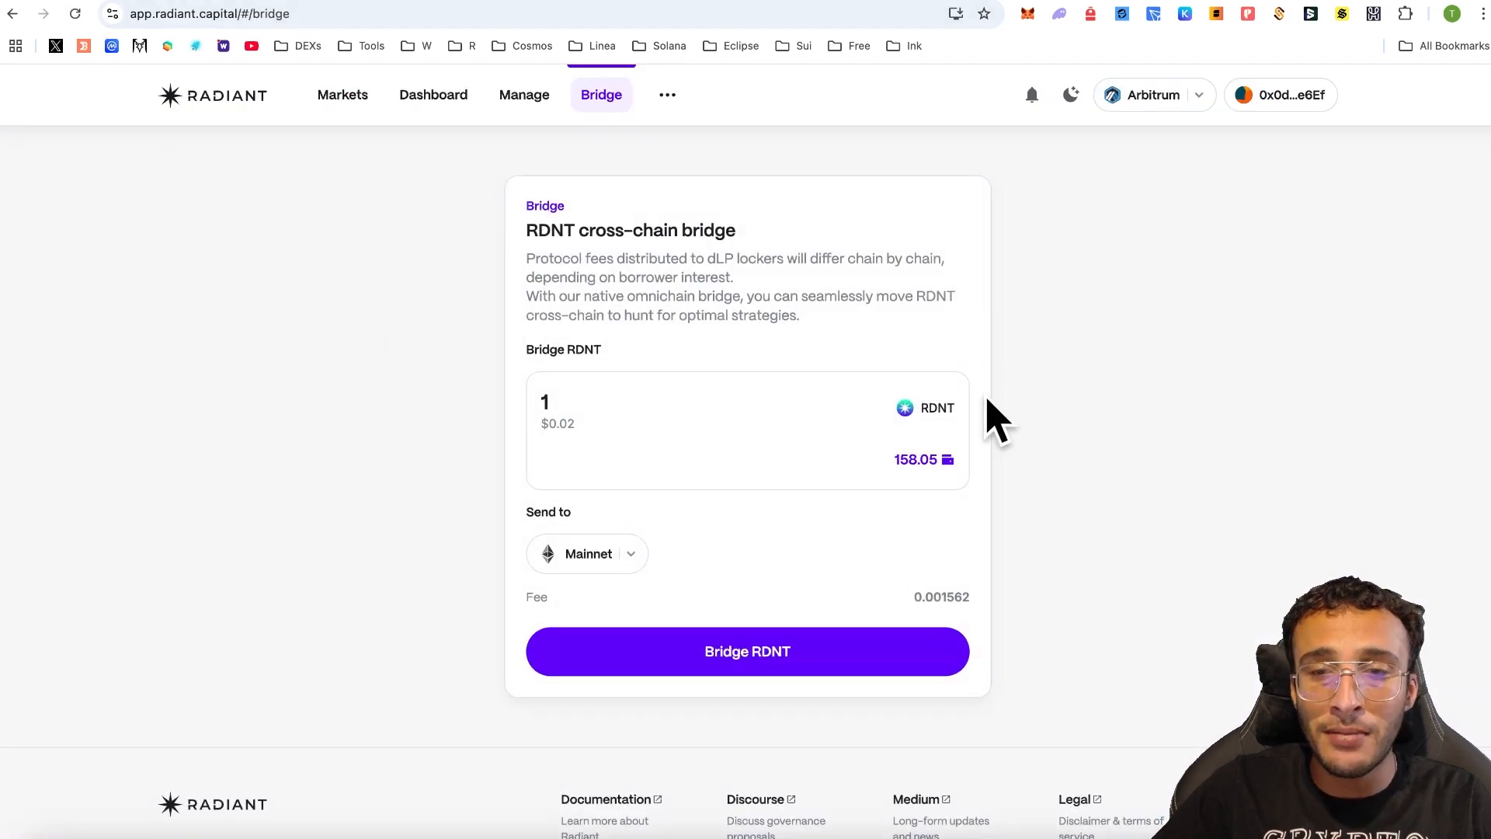
left_click(899, 464)
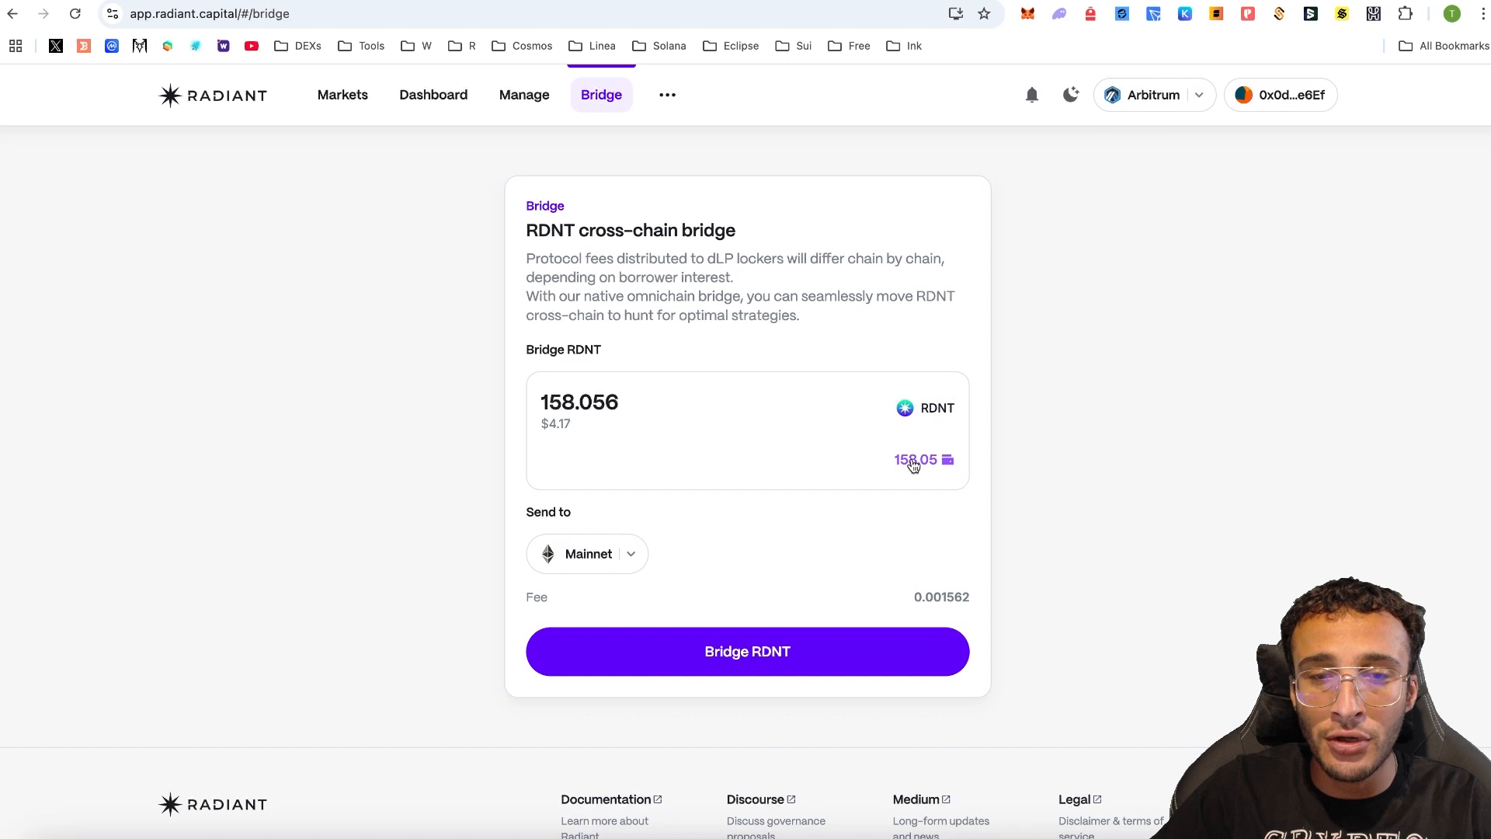
left_click(617, 567)
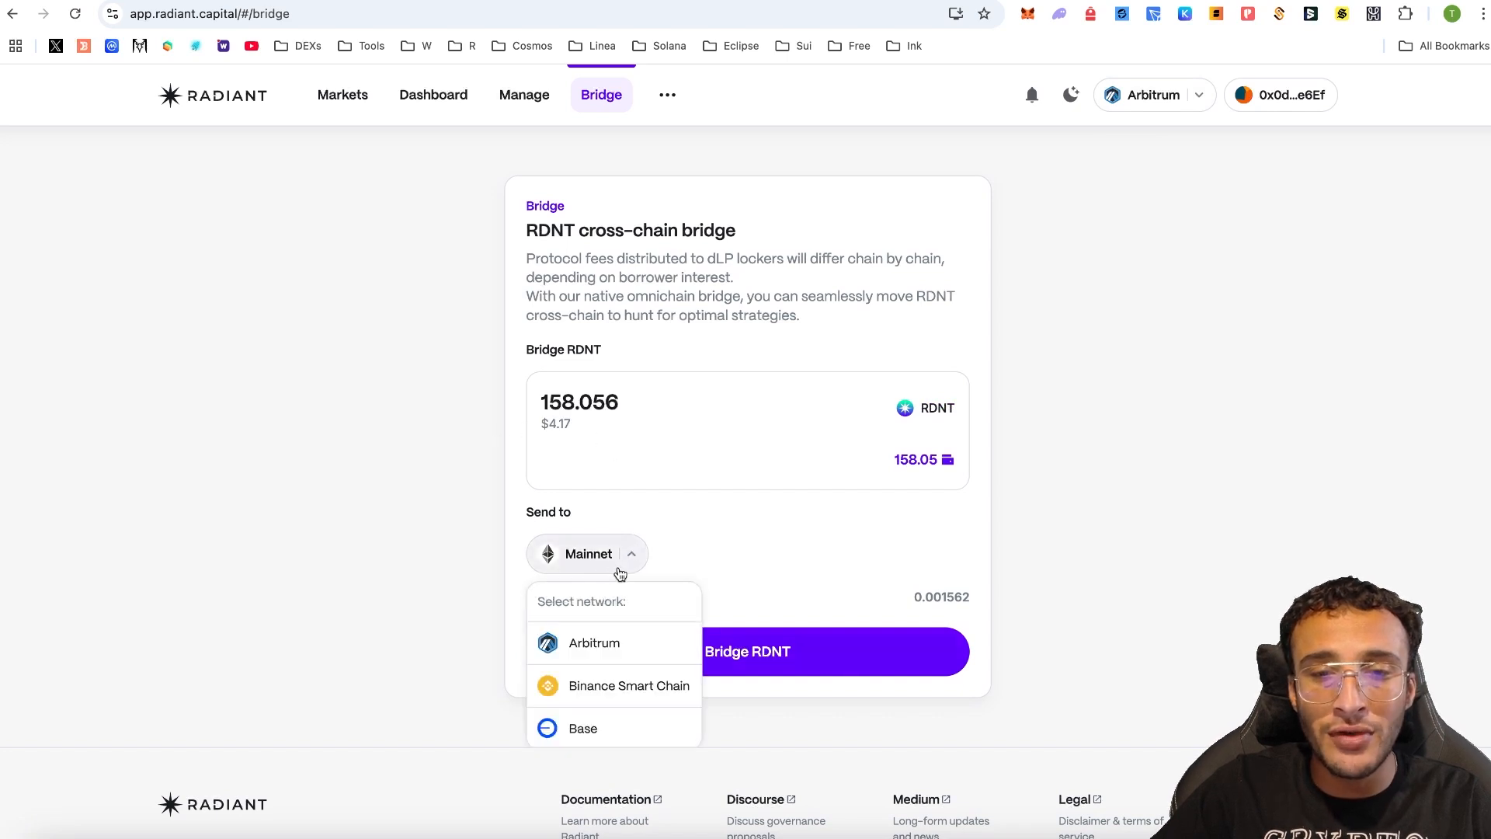
left_click(626, 734)
left_click(785, 668)
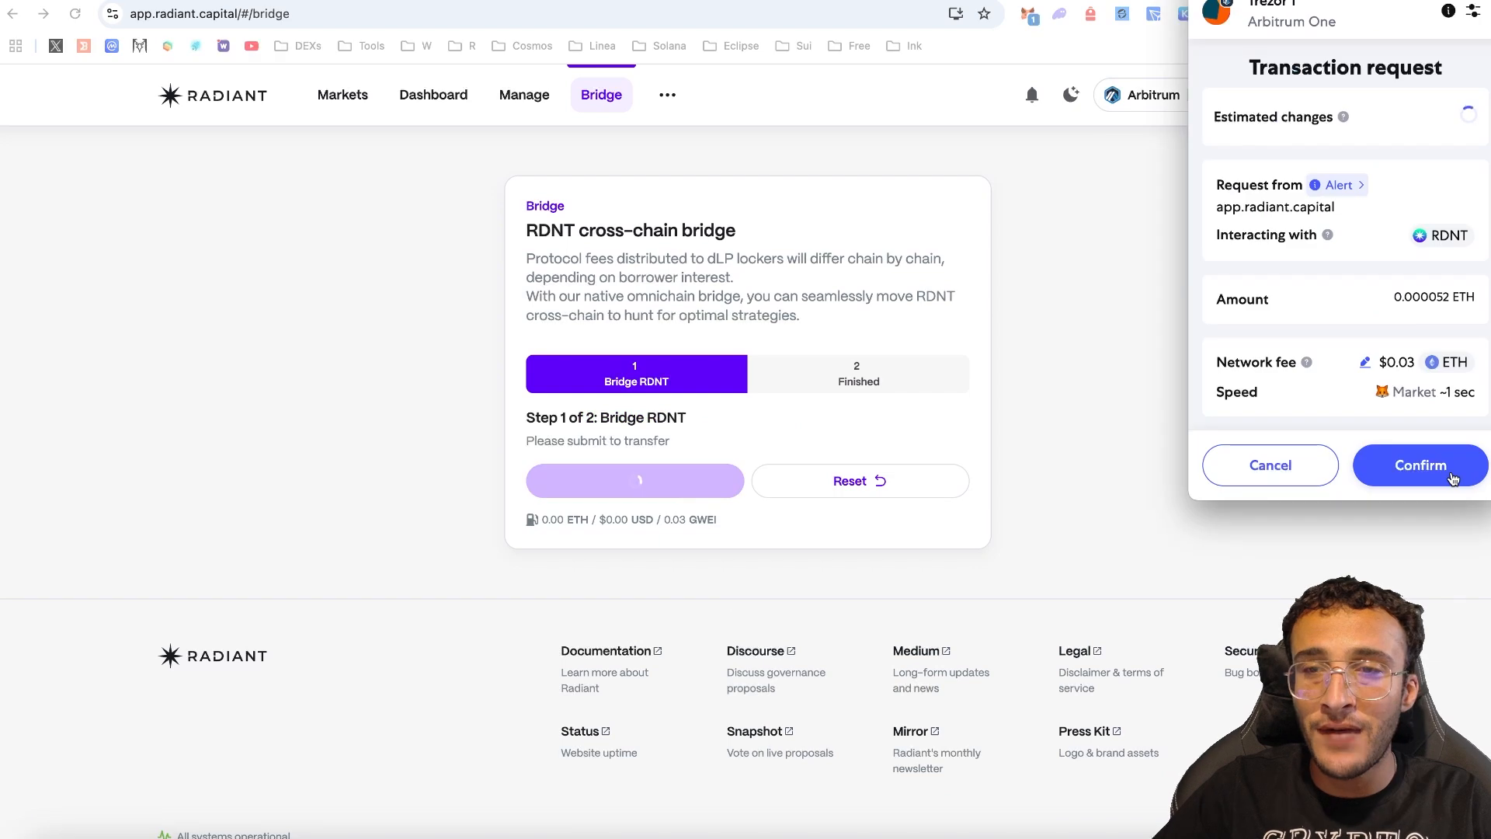
left_click(1438, 474)
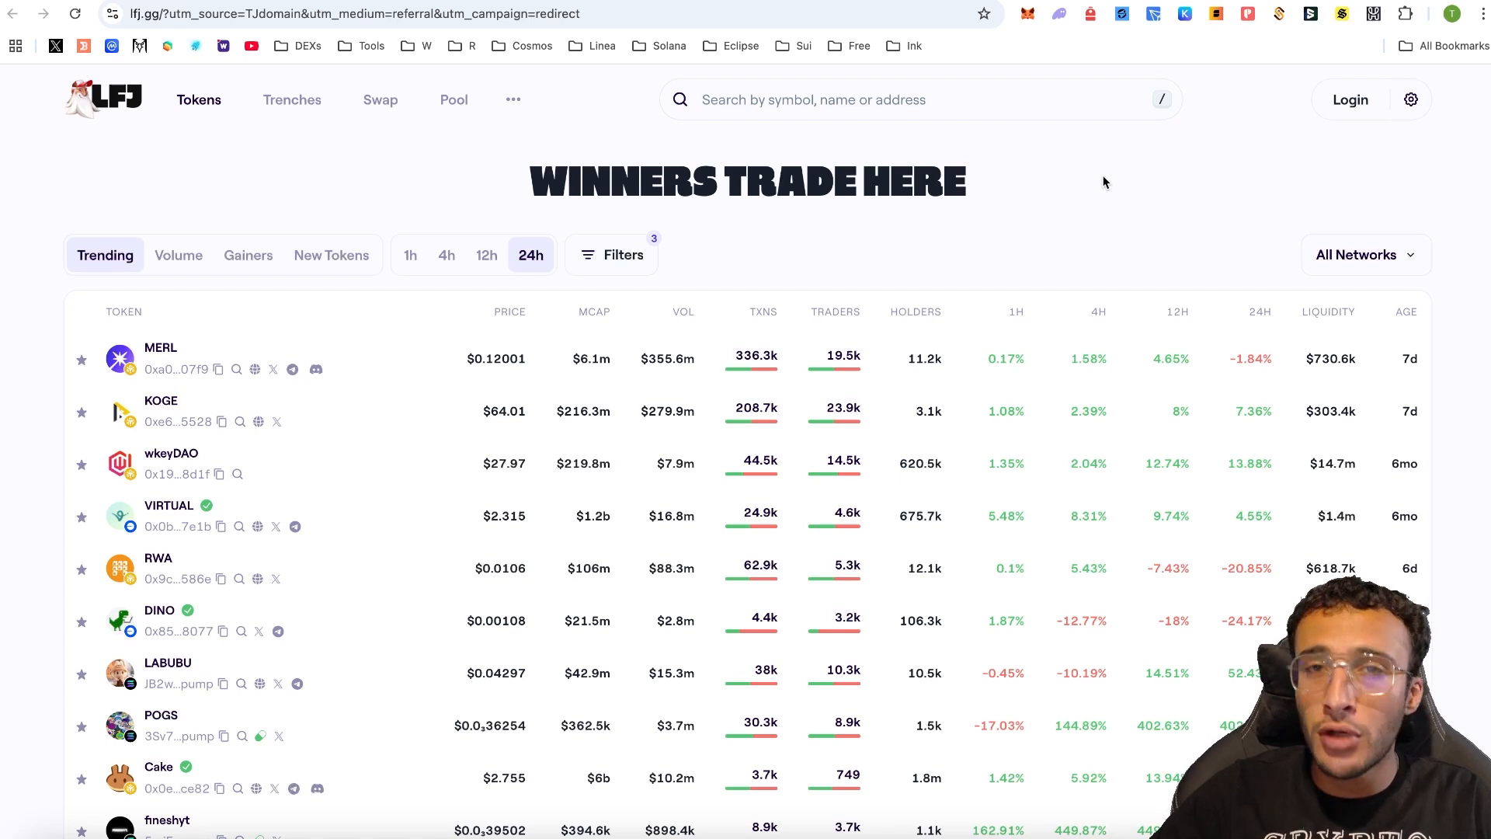
- Connect the MetaMask wallet to LFJ through its EVM option
left_click(1348, 117)
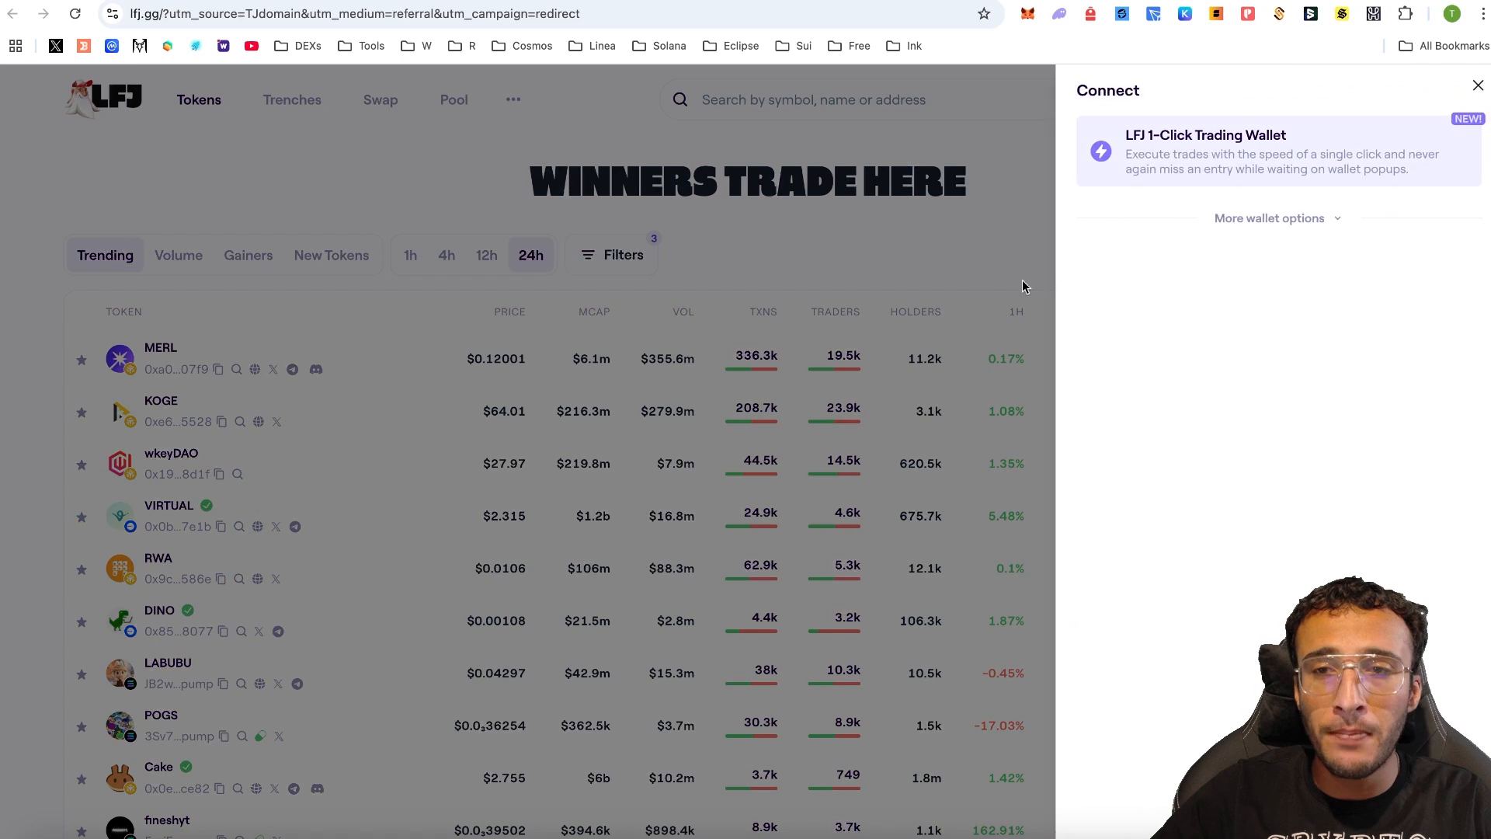
left_click(1266, 220)
left_click(1296, 264)
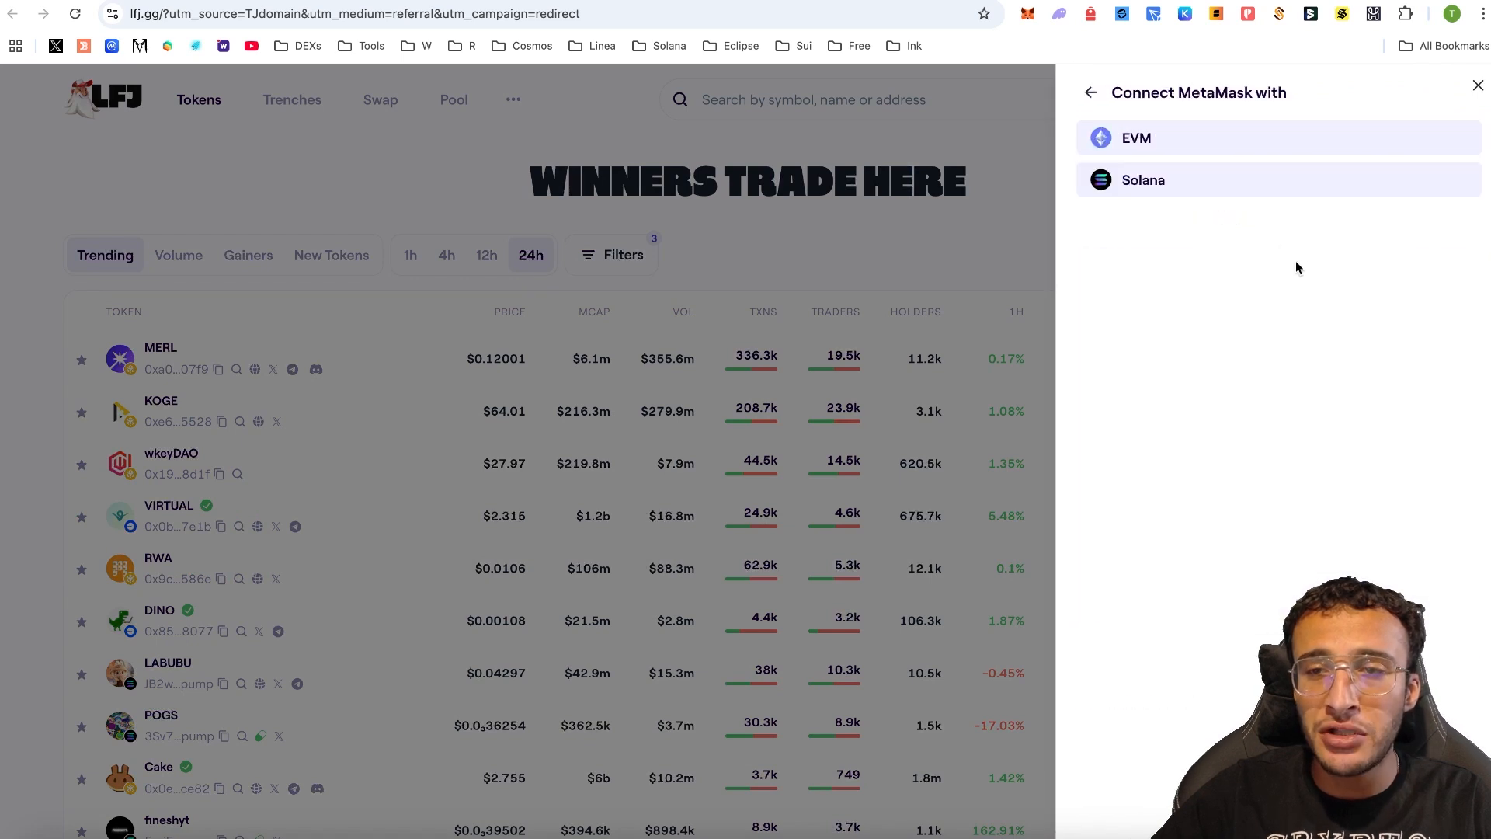
left_click(1173, 141)
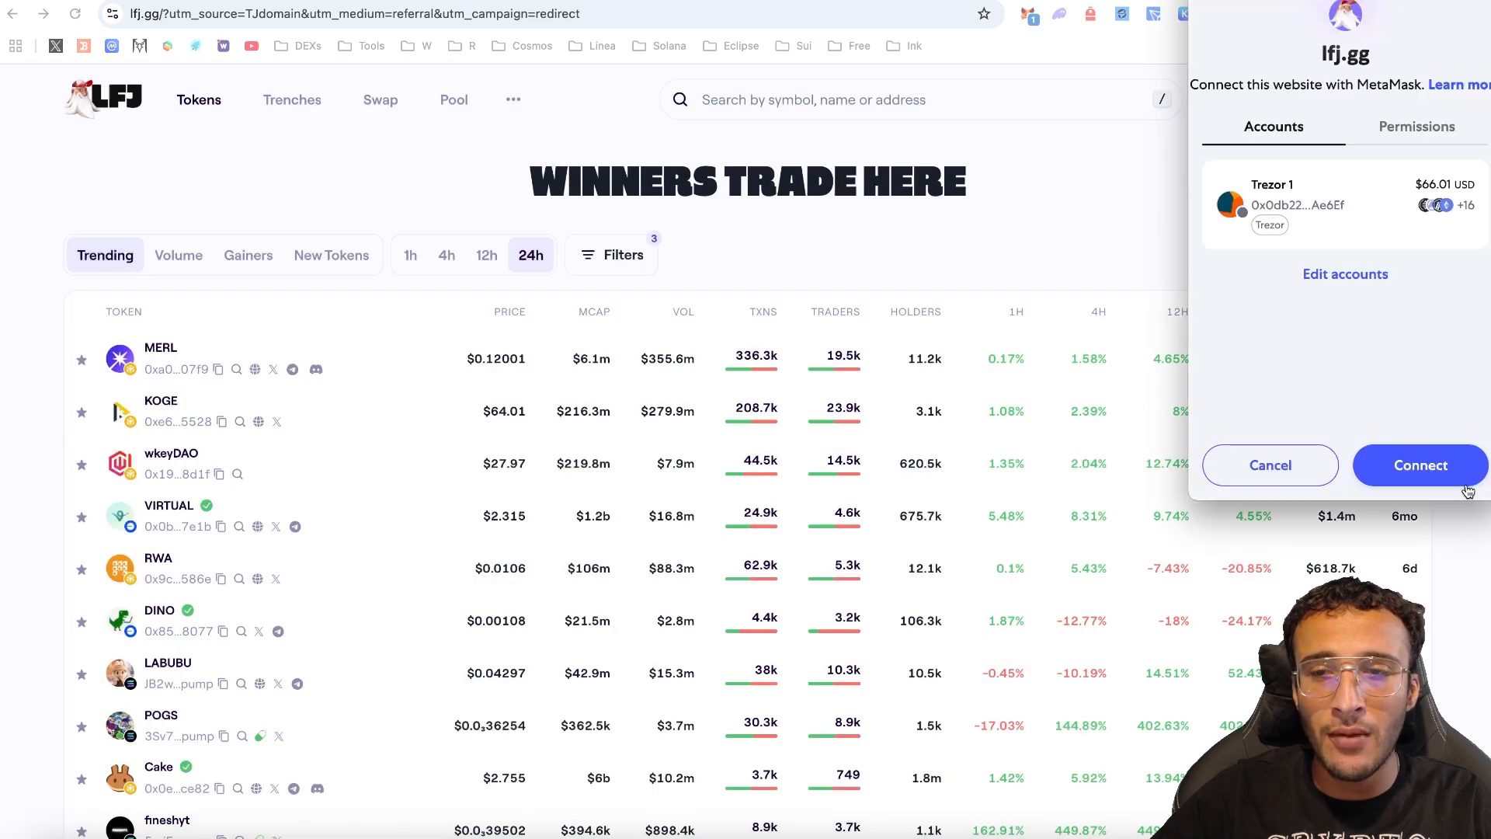
left_click(1396, 472)
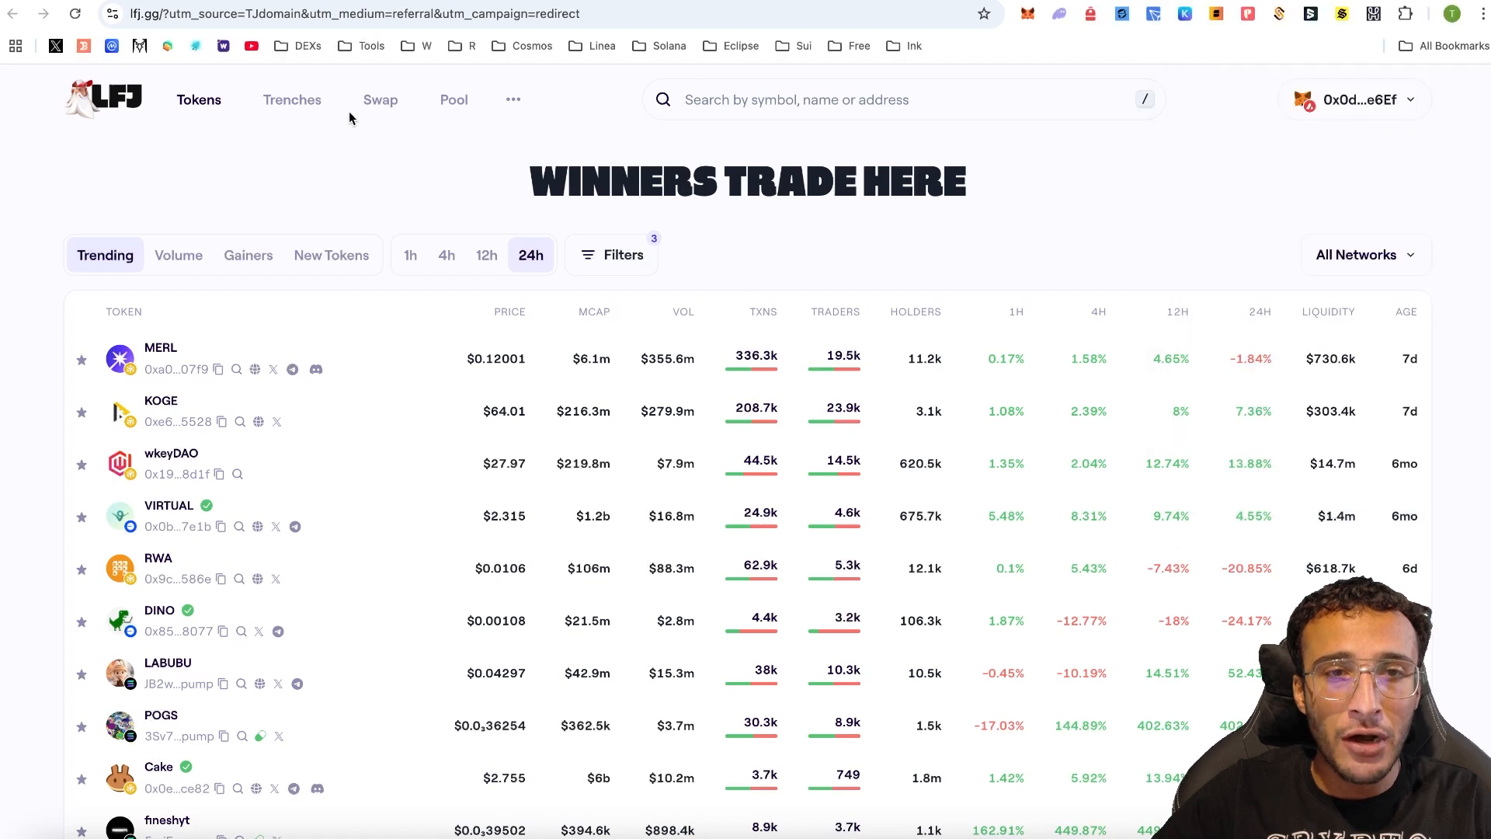
- Go to the LFJ bridge page and check the source network list without changing it
left_click(510, 107)
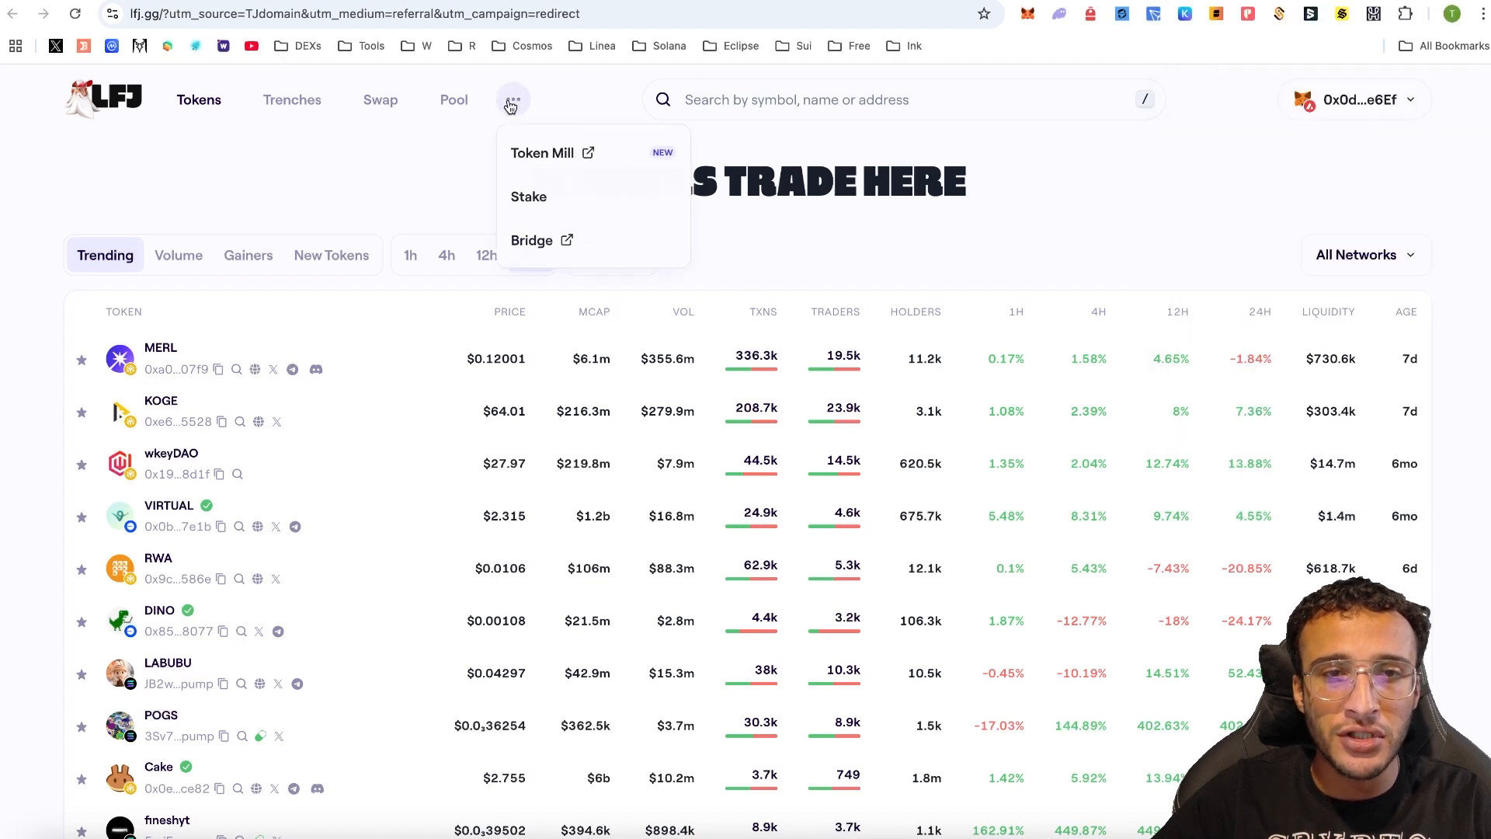
left_click(536, 238)
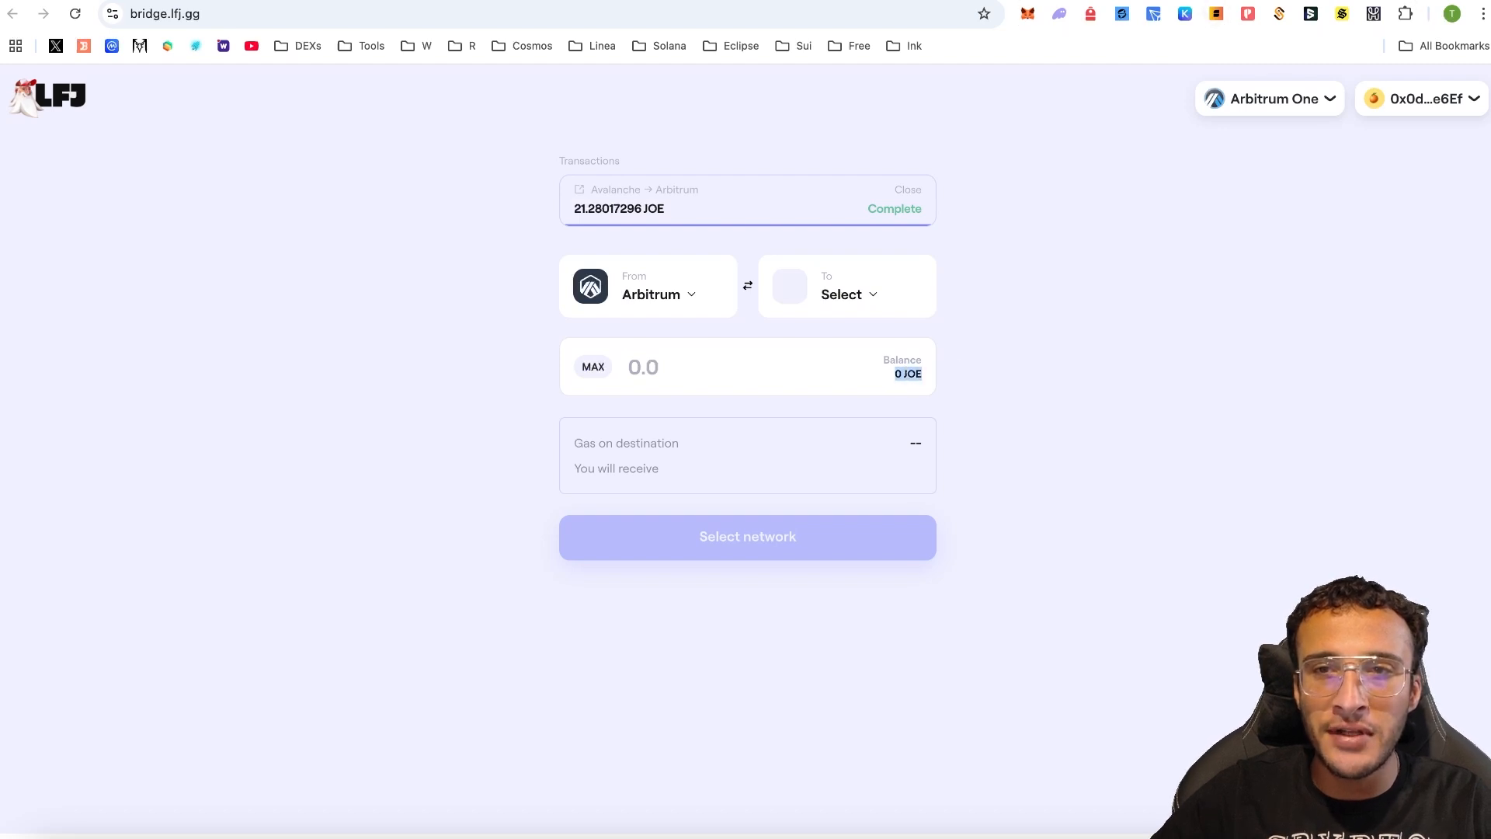
left_click(1041, 230)
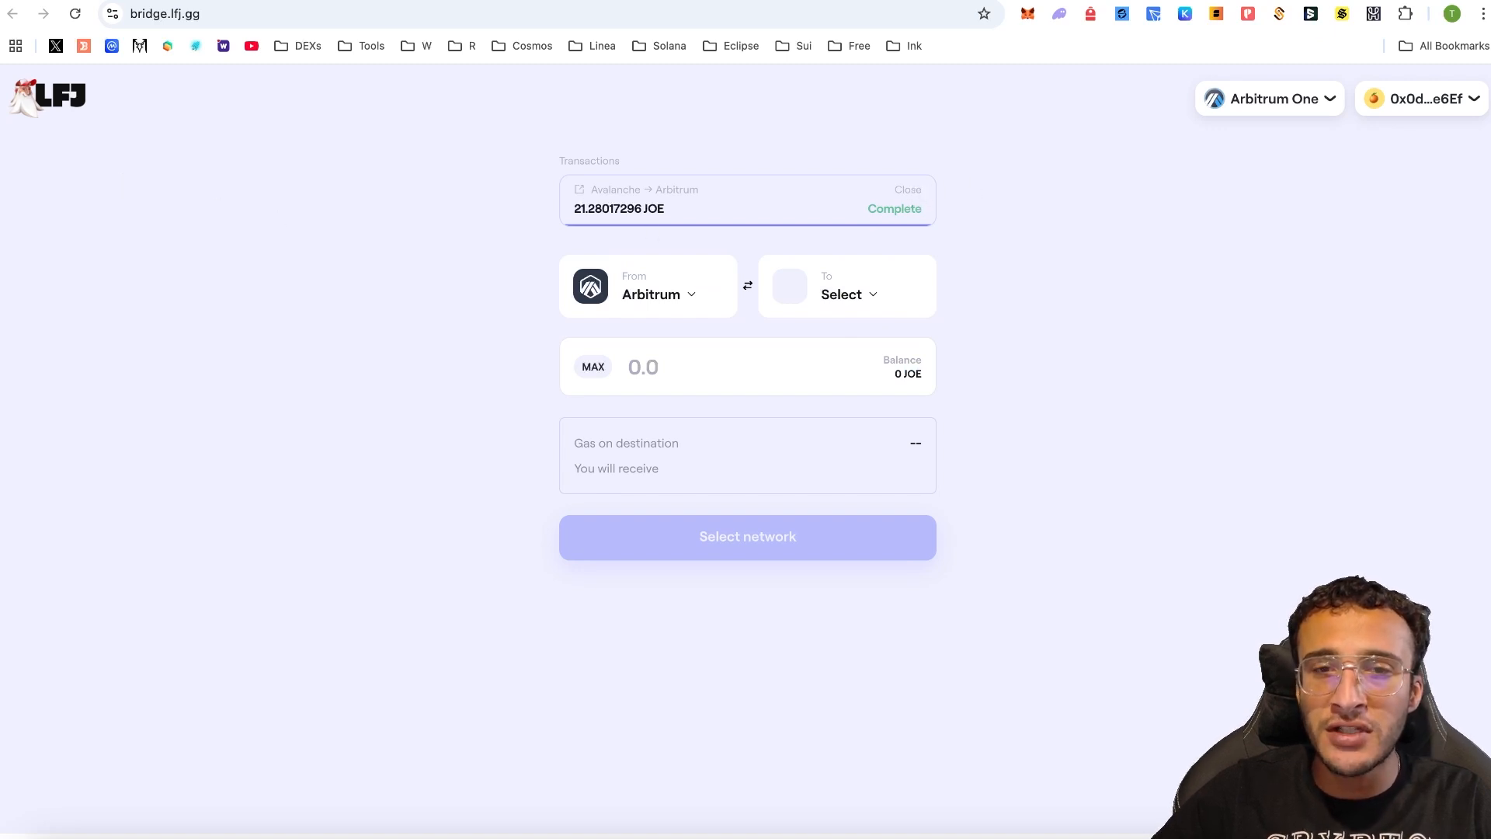
left_click(718, 293)
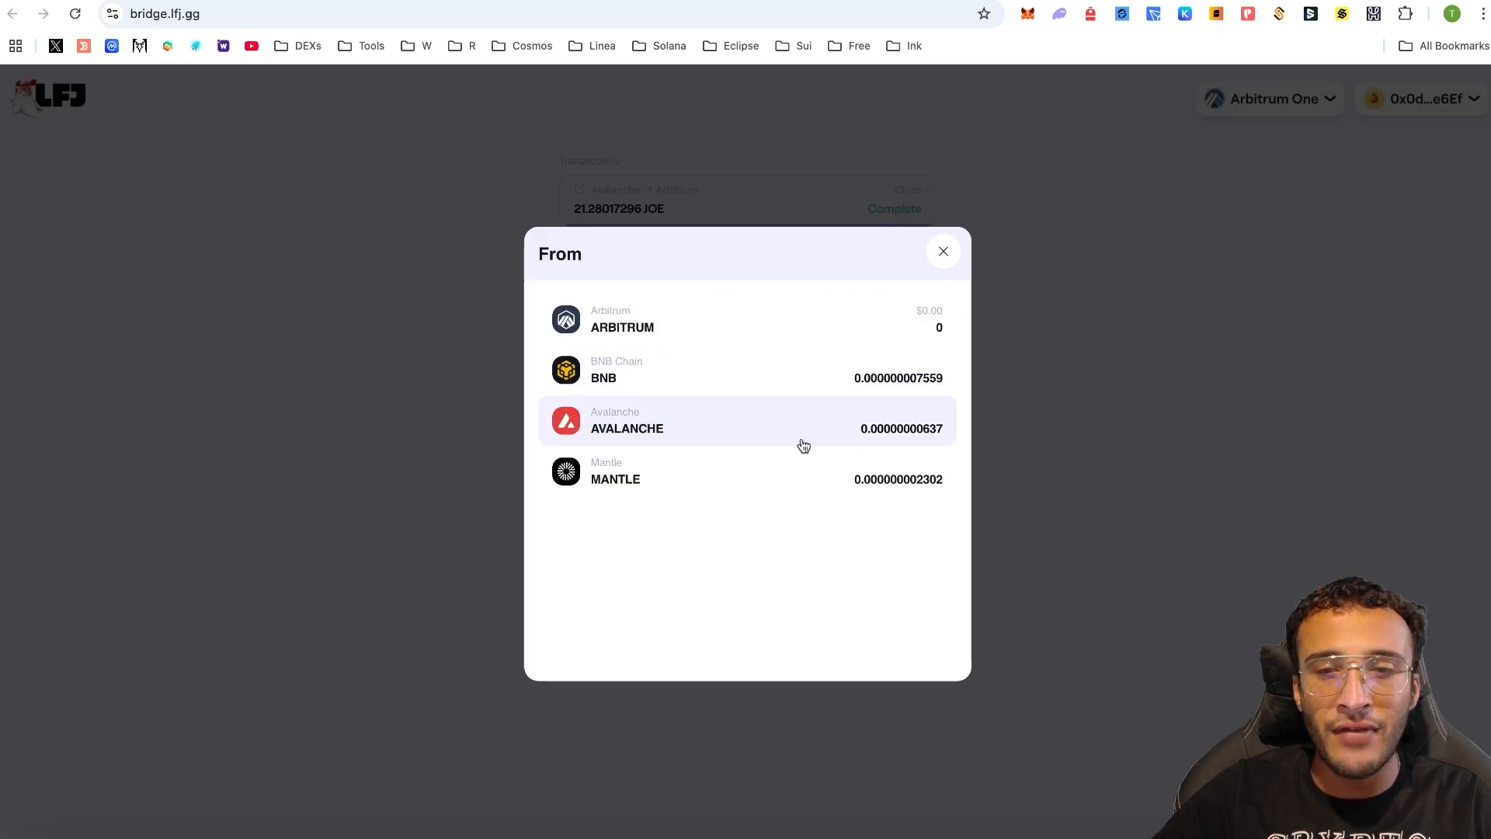
left_click(1213, 364)
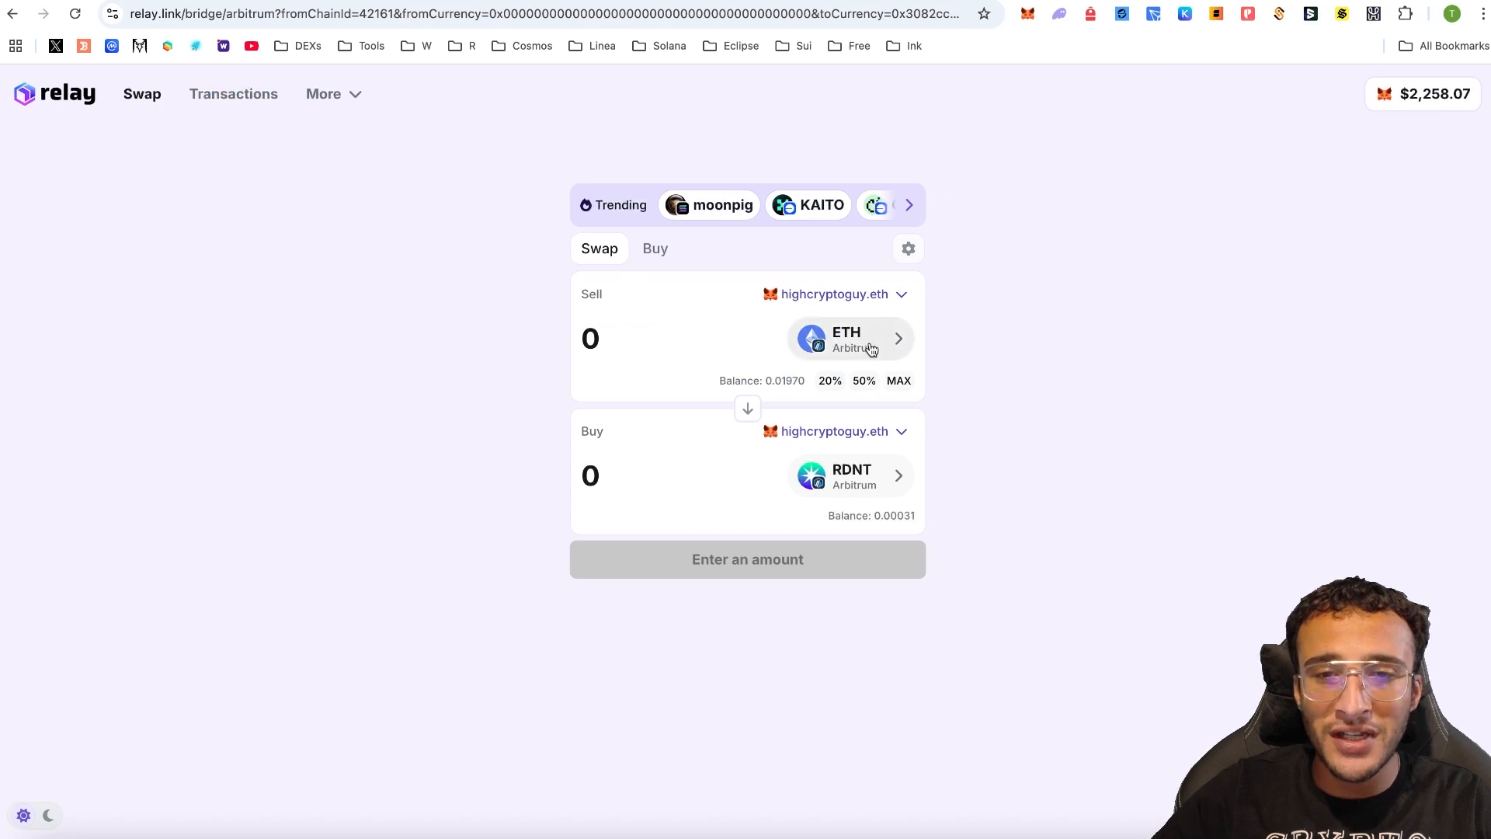
- Set JOE as the Relay buy token, accepting the unverified-token warning
left_click(869, 343)
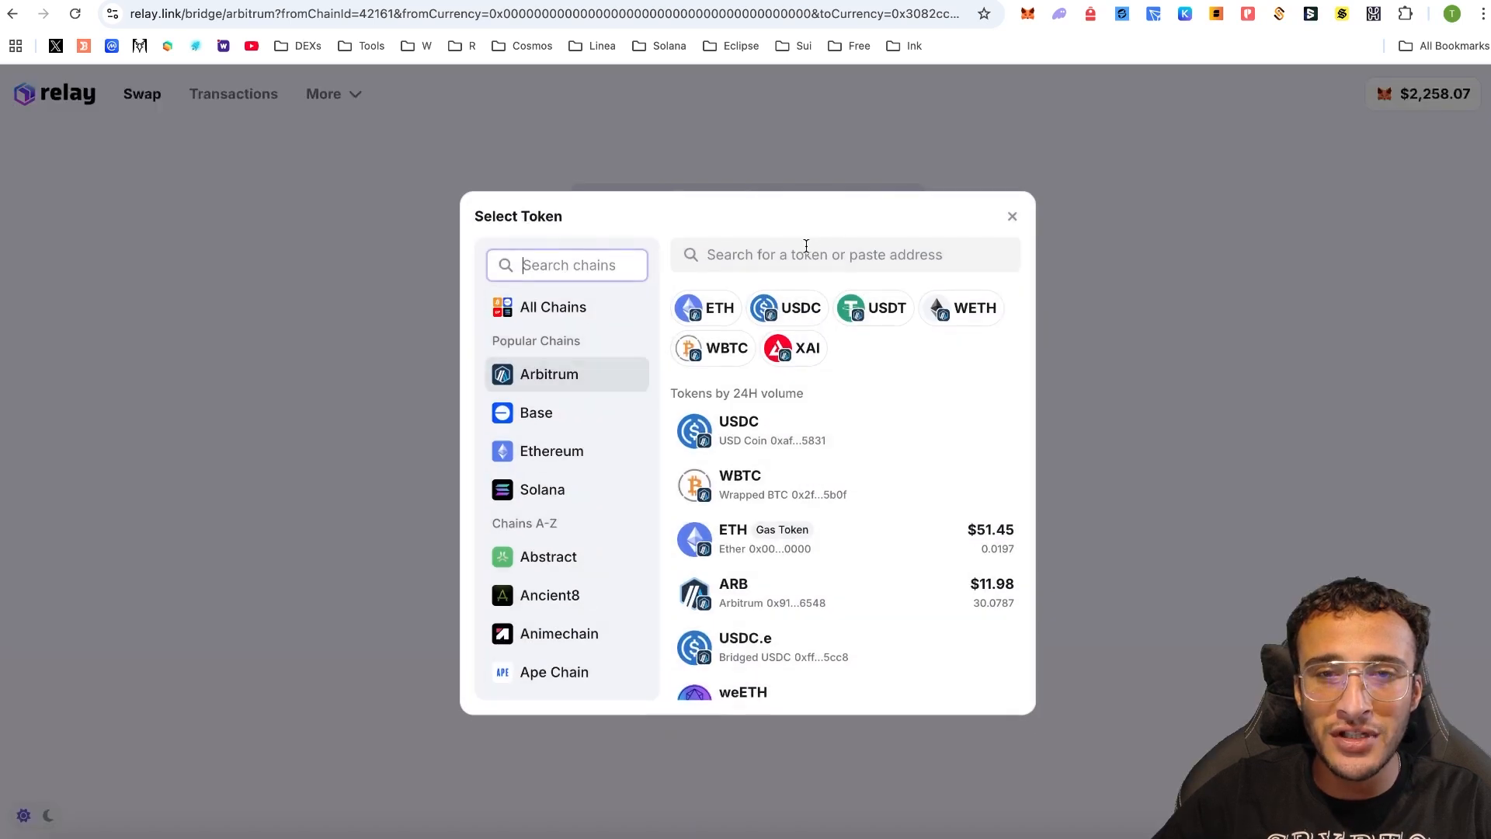
type("joe")
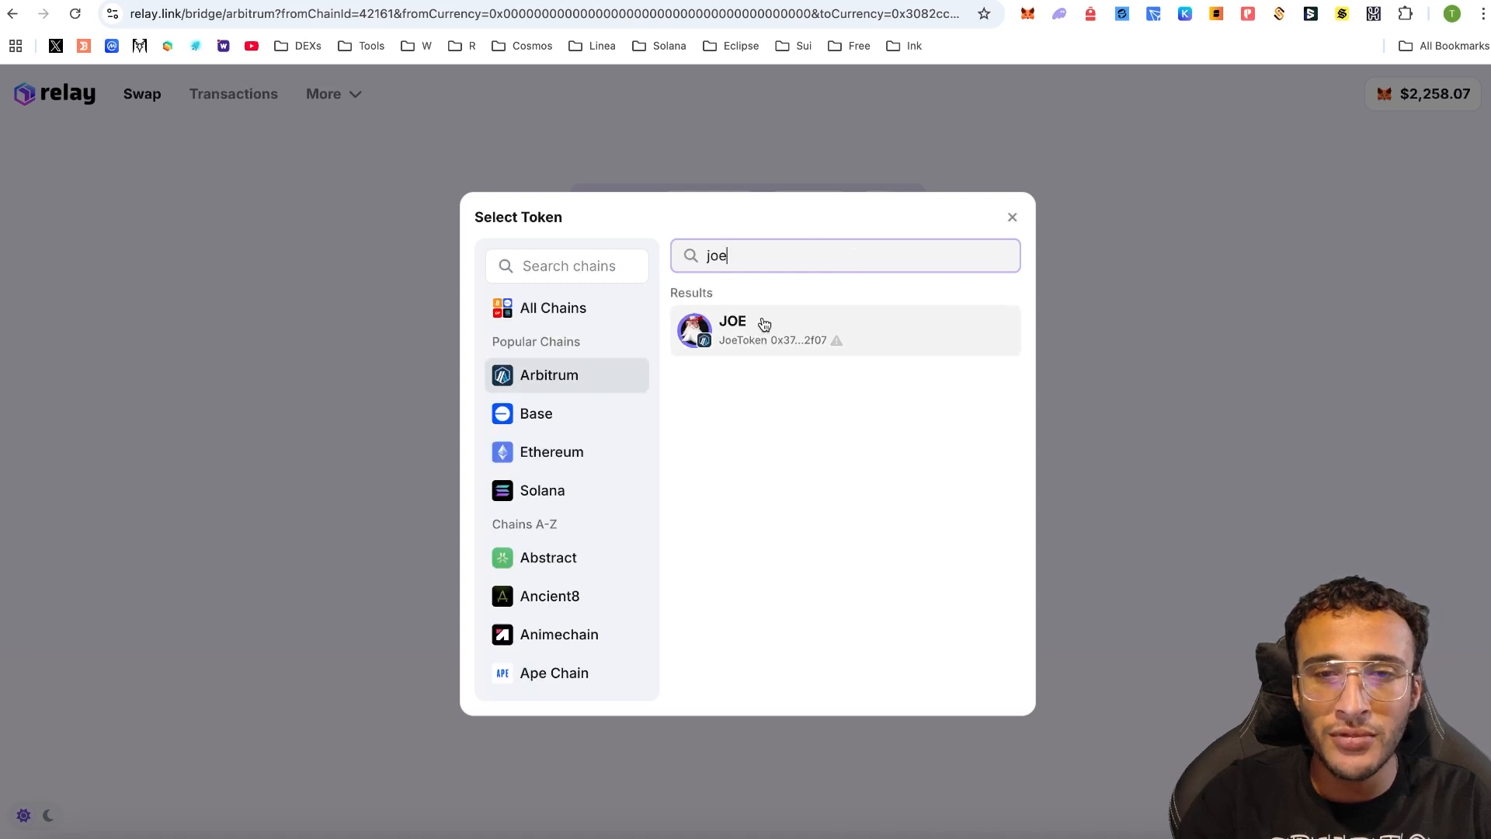
left_click(764, 324)
left_click(794, 567)
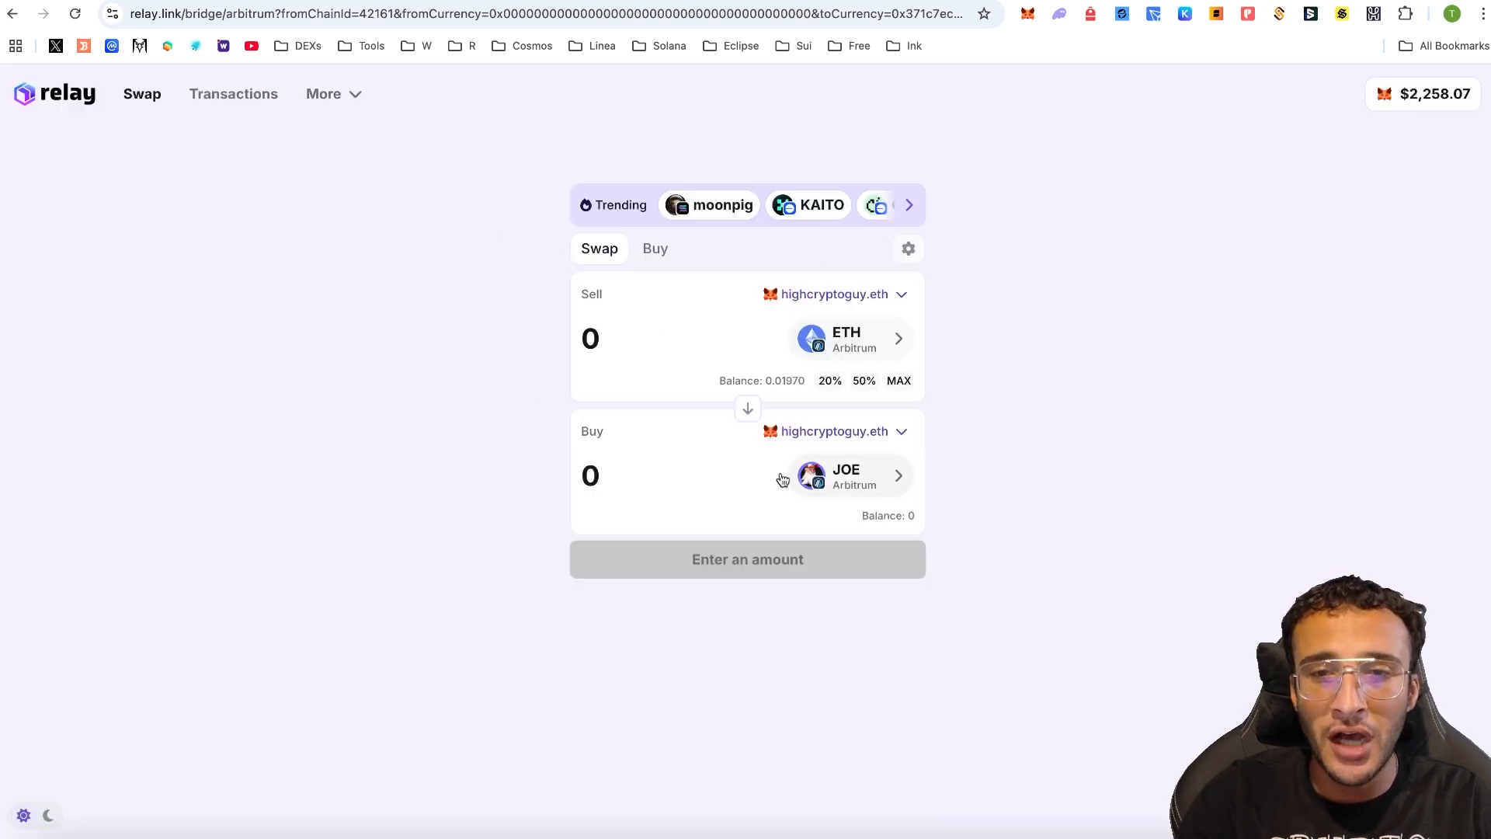
- Swap 0.0008 ETH for about 10.405695 JOE on Arbitrum and confirm it in the wallet
left_click(466, 1)
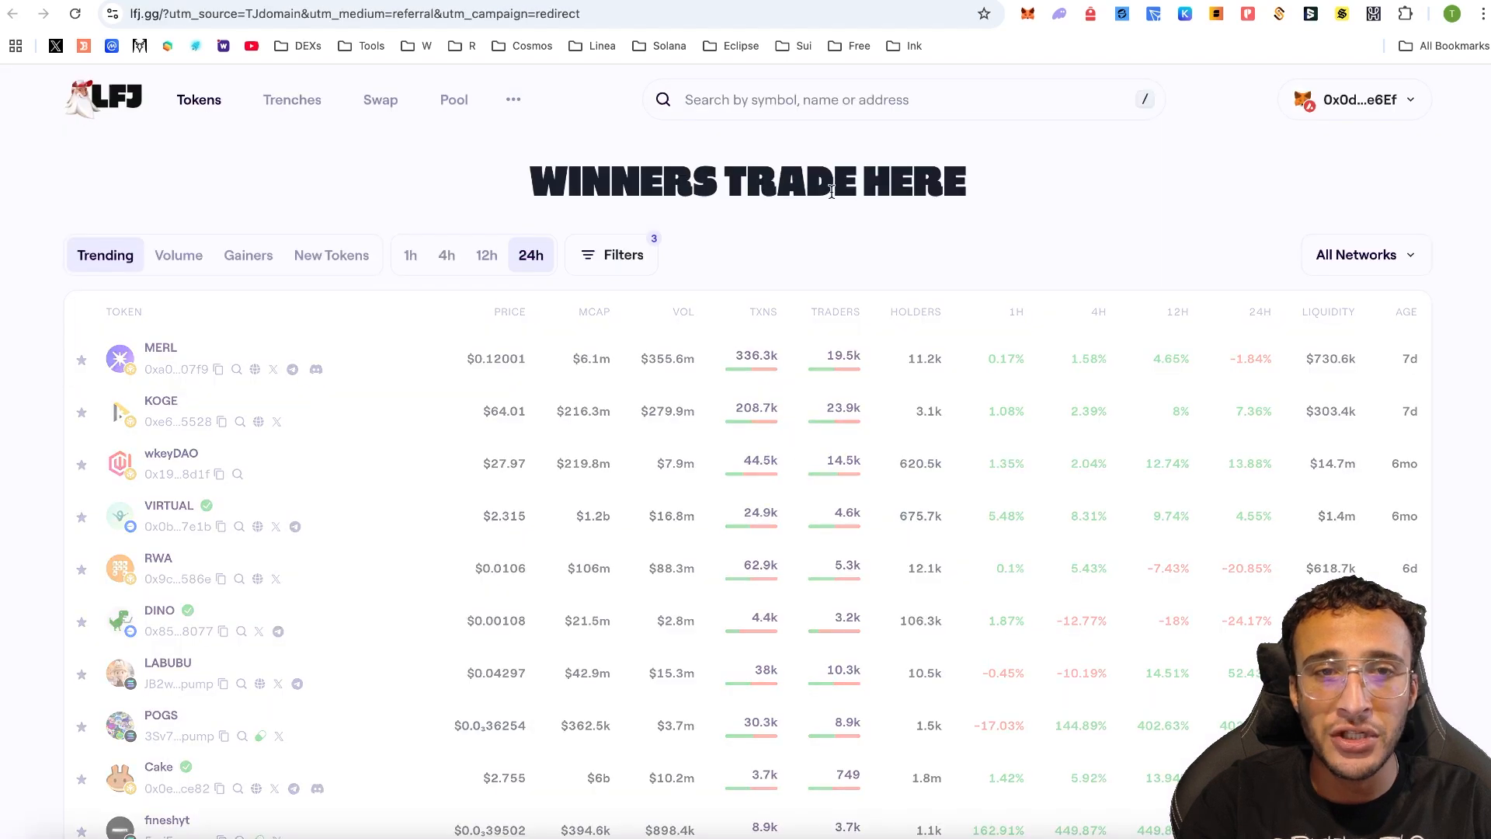
left_click(386, 105)
left_click(825, 2)
left_click(751, 615)
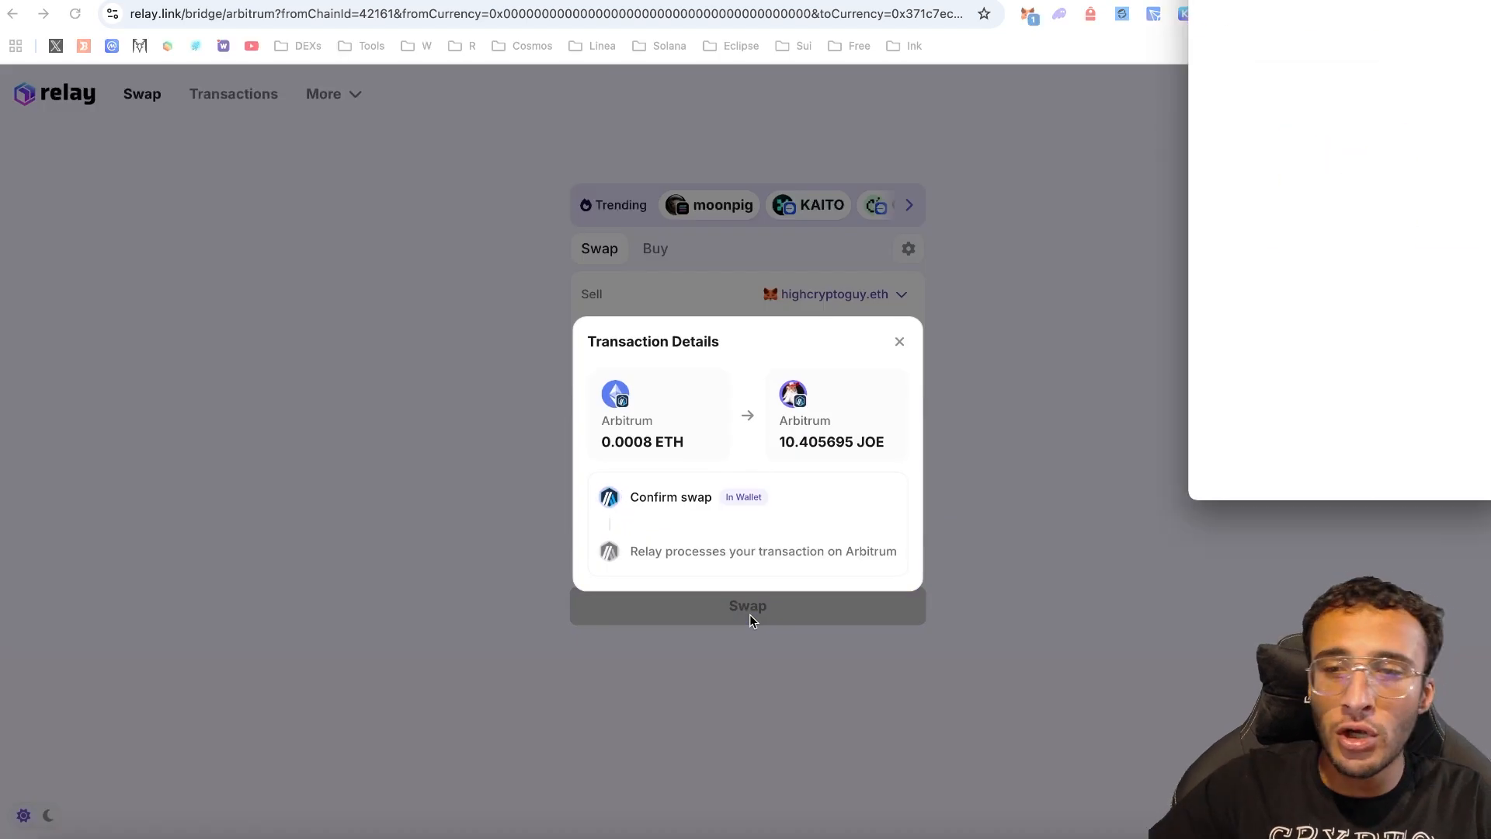
left_click(1425, 465)
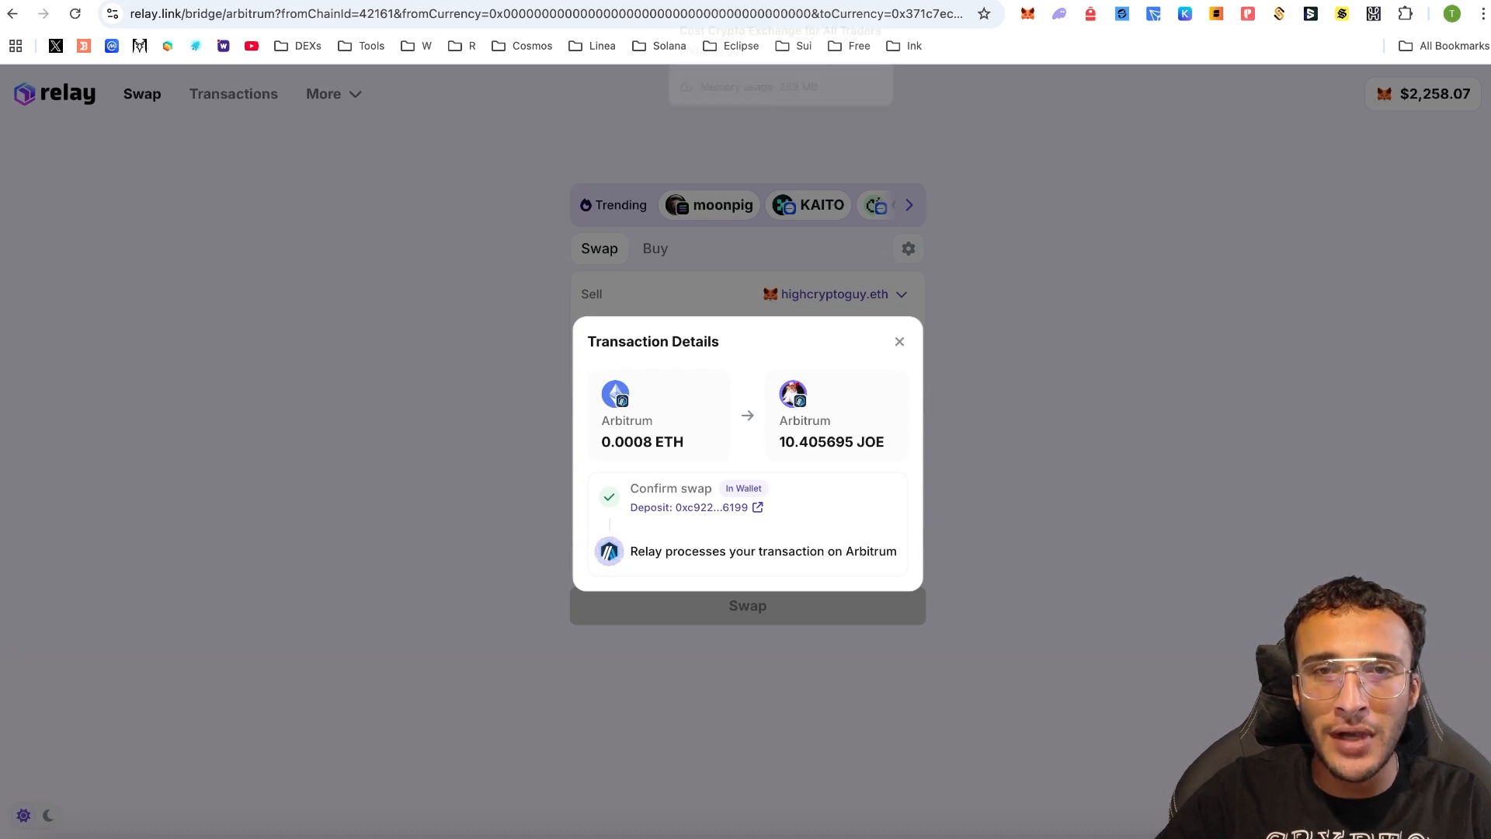
left_click(777, 2)
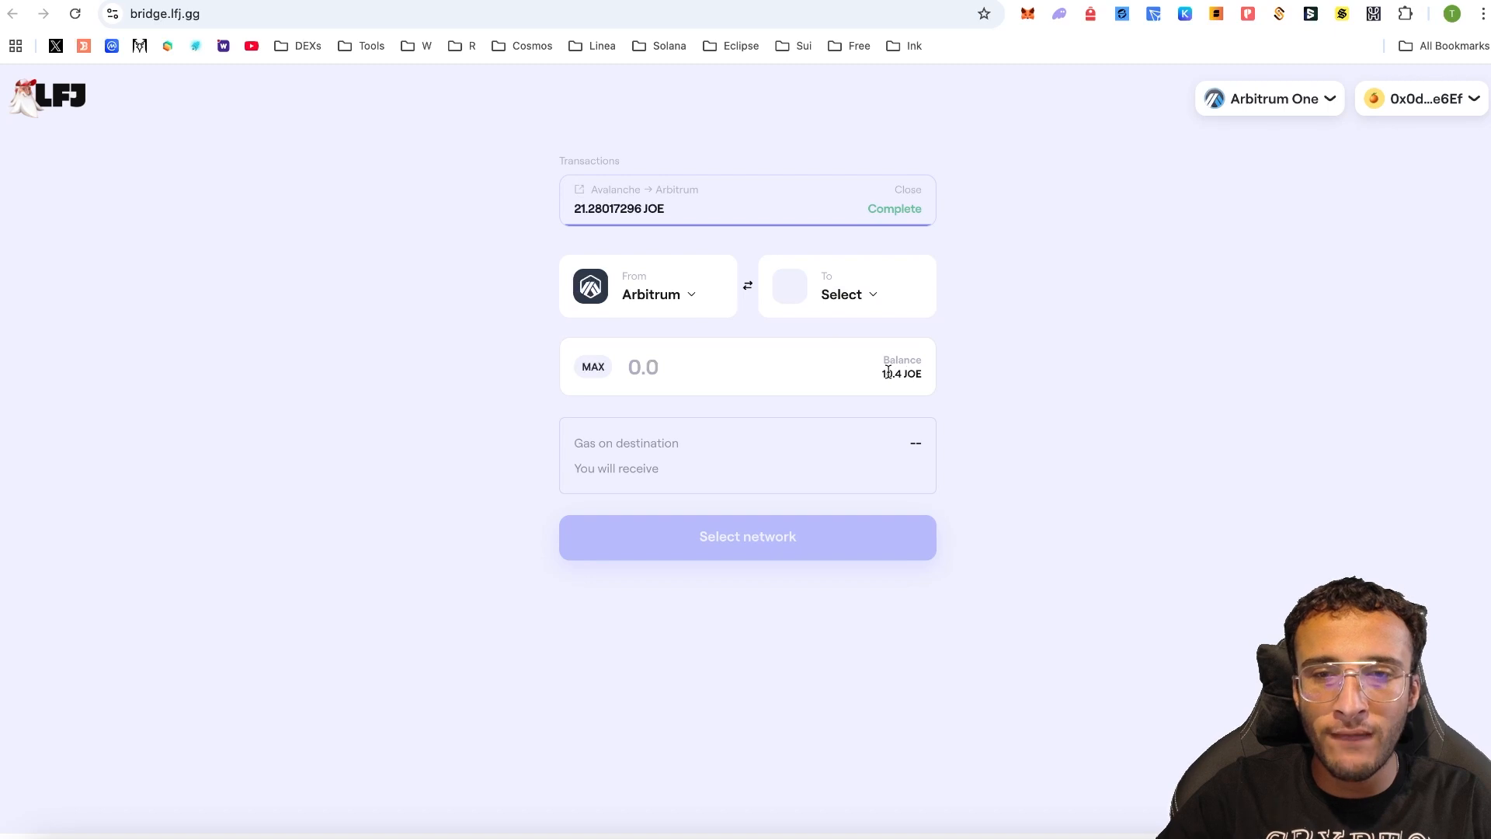
- Transfer the full 10.4057 JOE balance from Arbitrum to Avalanche and confirm it in MetaMask
left_click(907, 298)
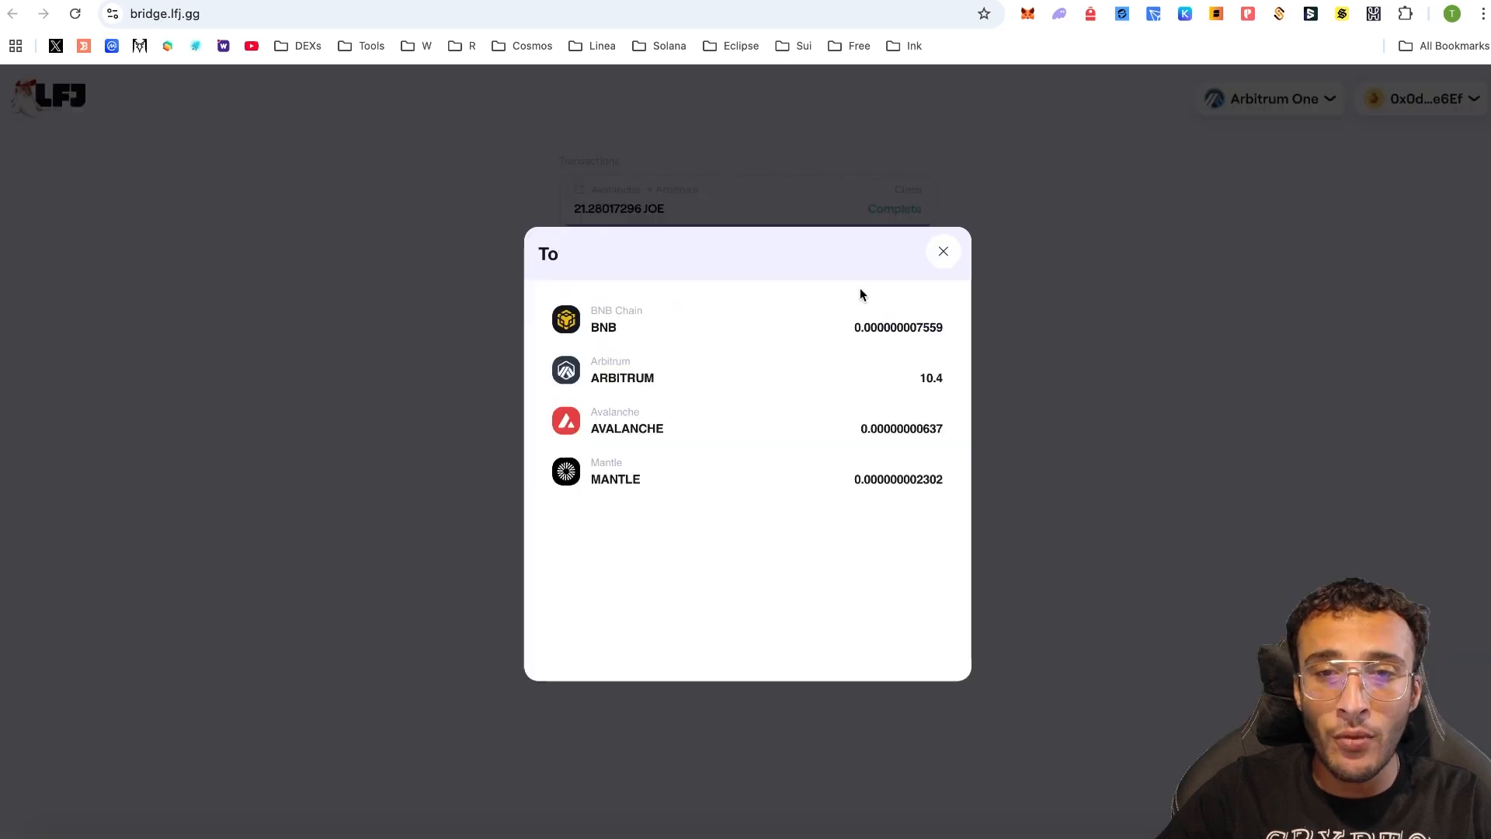
left_click(876, 425)
left_click(604, 372)
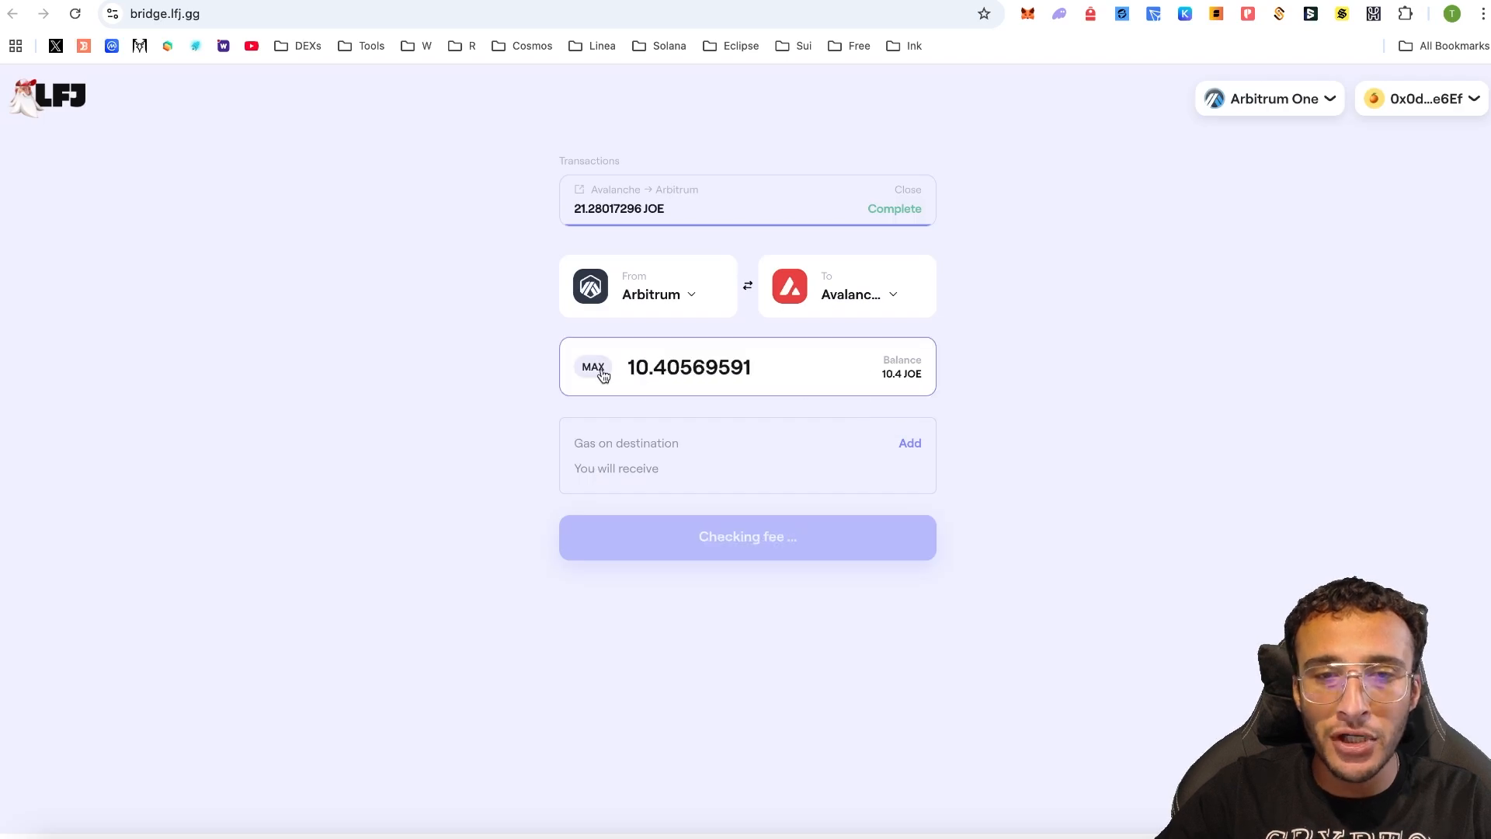
left_click(735, 538)
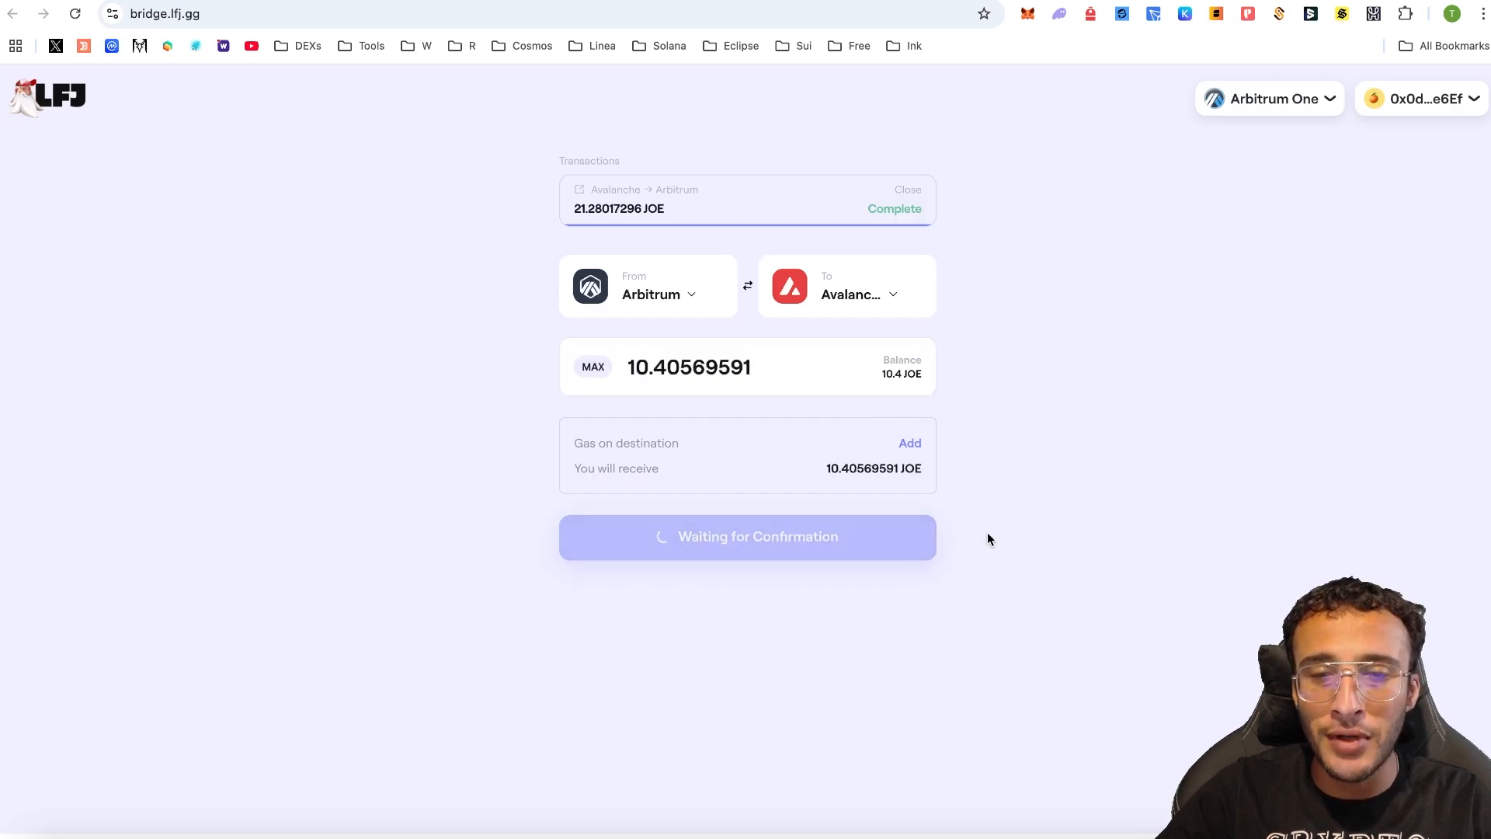
left_click(1423, 464)
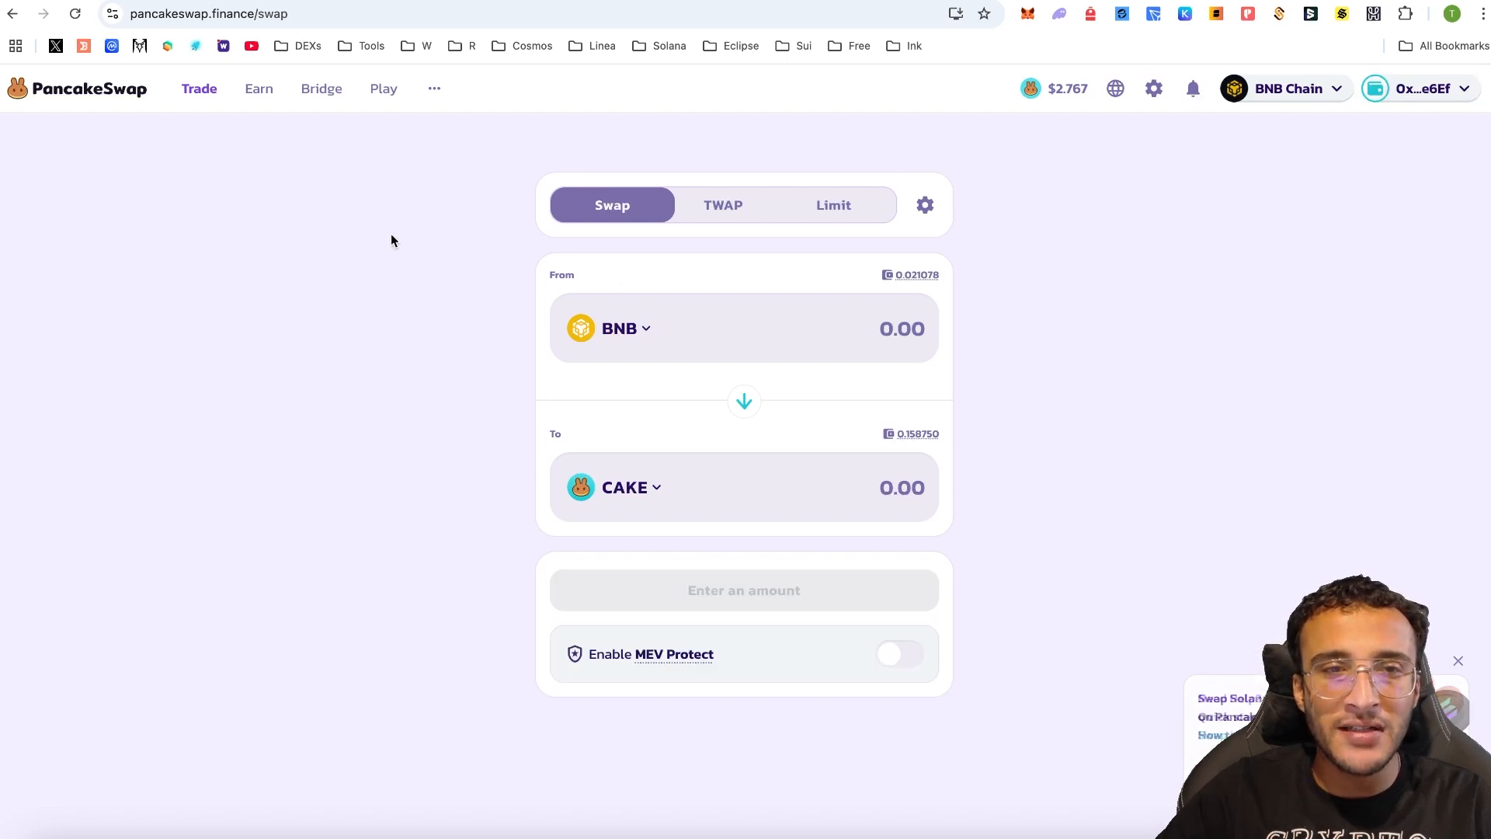
- Go to the PancakeSwap bridge page and browse the list of tokens to send
left_click(322, 88)
mouse_move(377, 89)
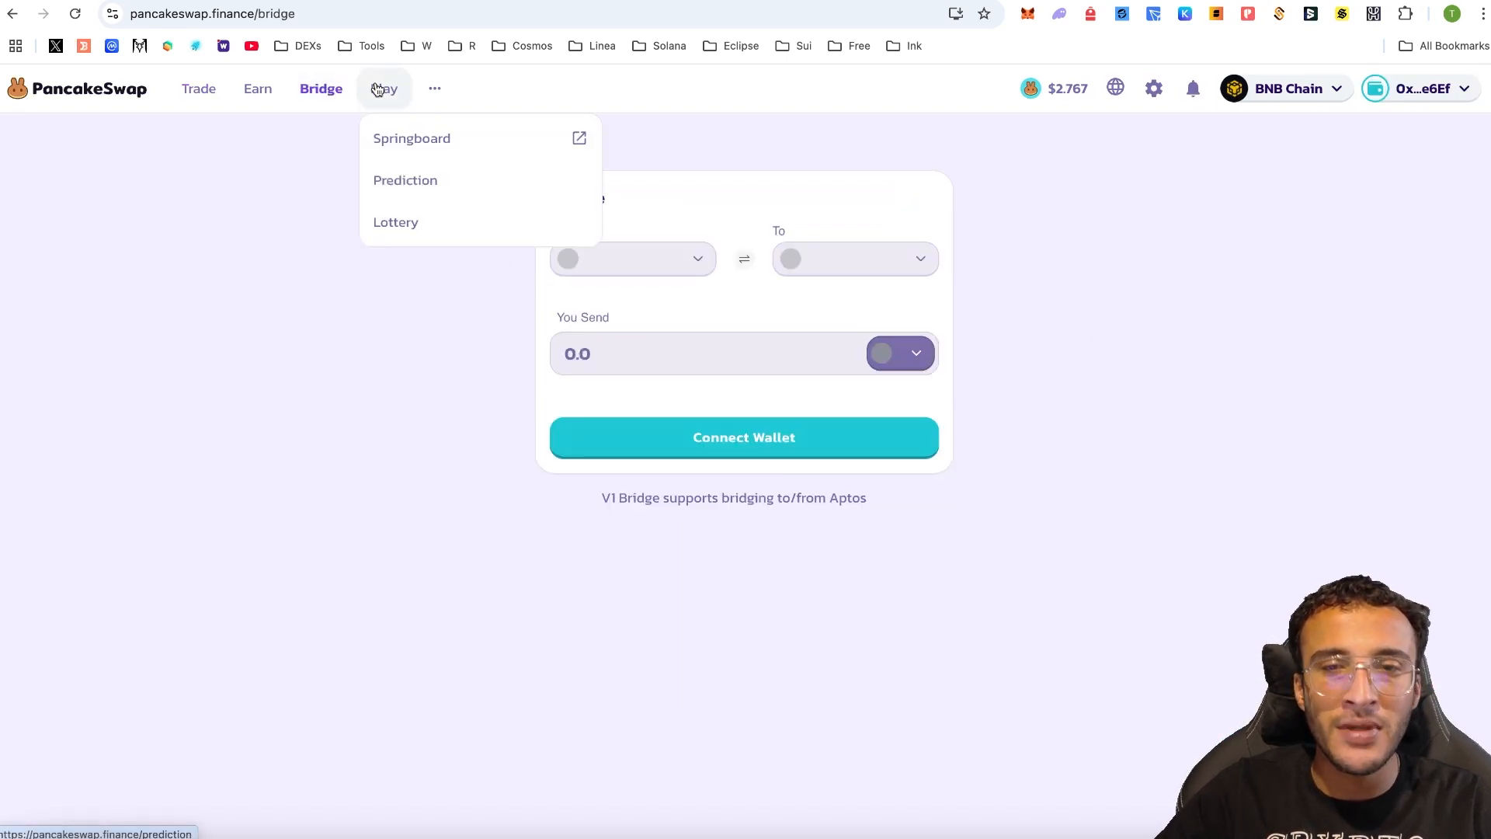
left_click(900, 358)
scroll(855, 409, "down", 3)
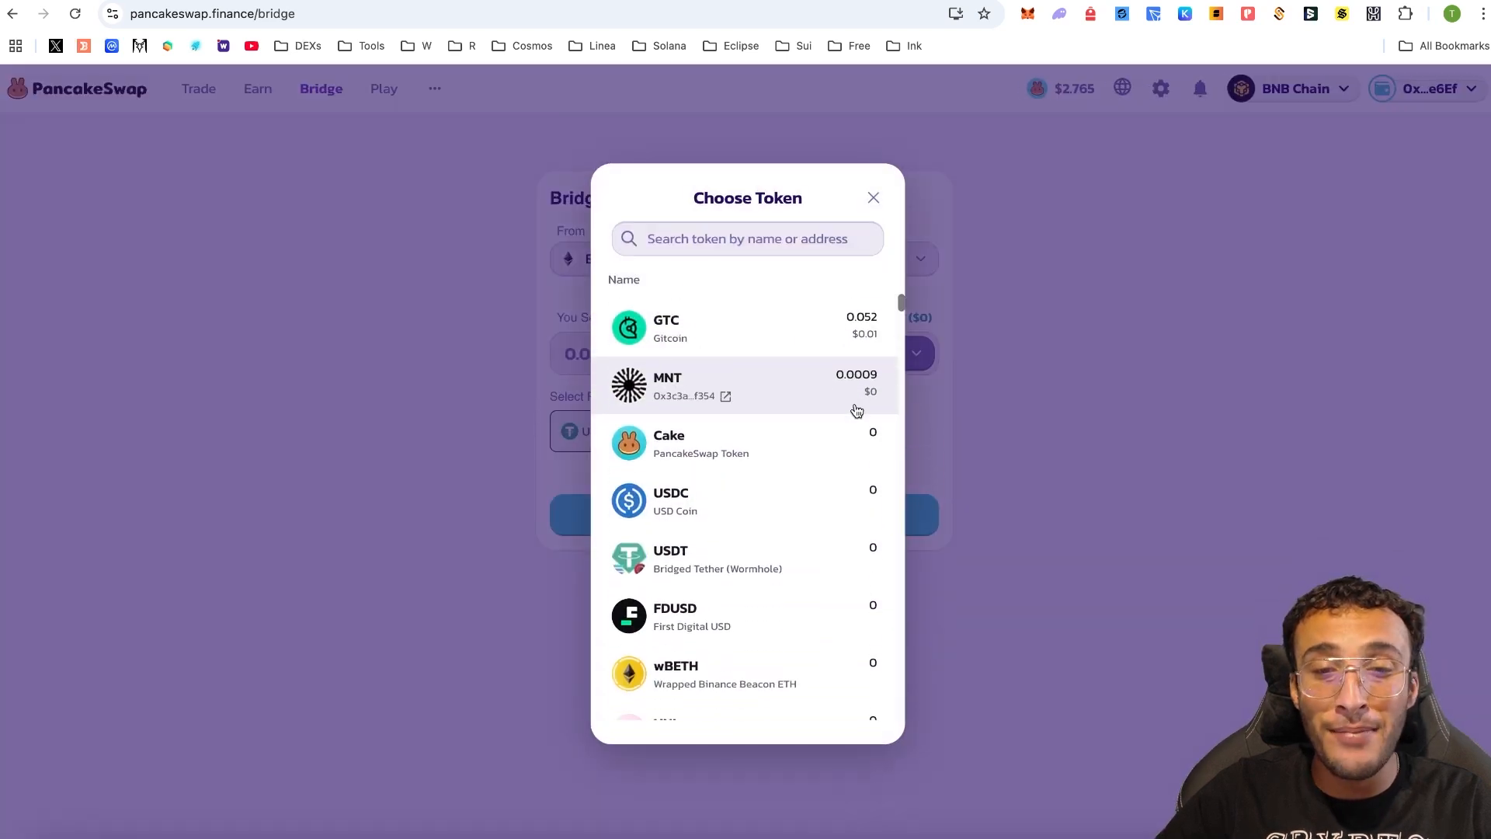
scroll(855, 410, "up", 3)
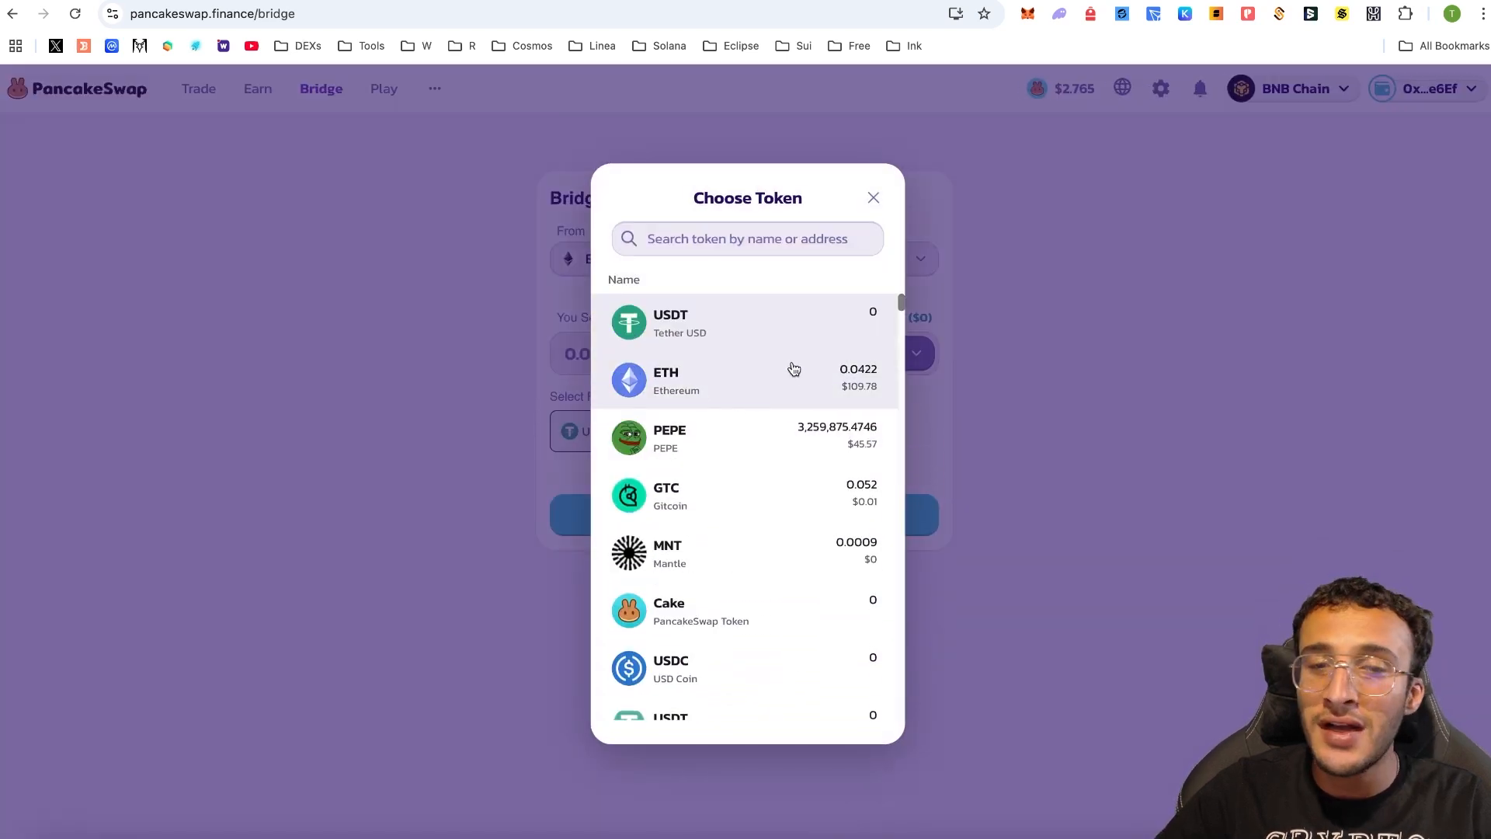
key("Escape")
- Set the bridge to send the full 26.595377 USDC from Base to Arbitrum One
left_click(636, 258)
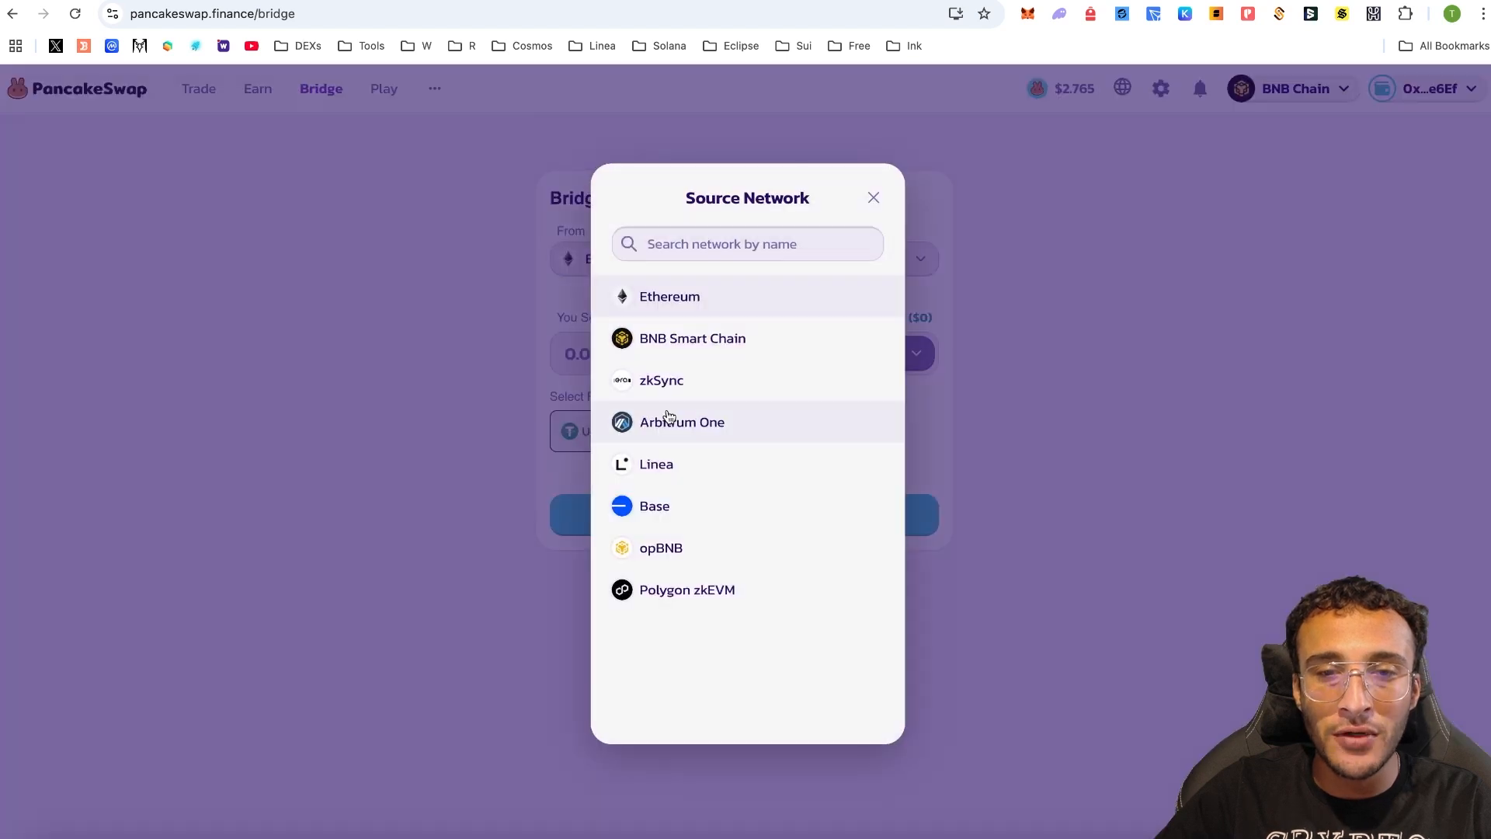
left_click(702, 386)
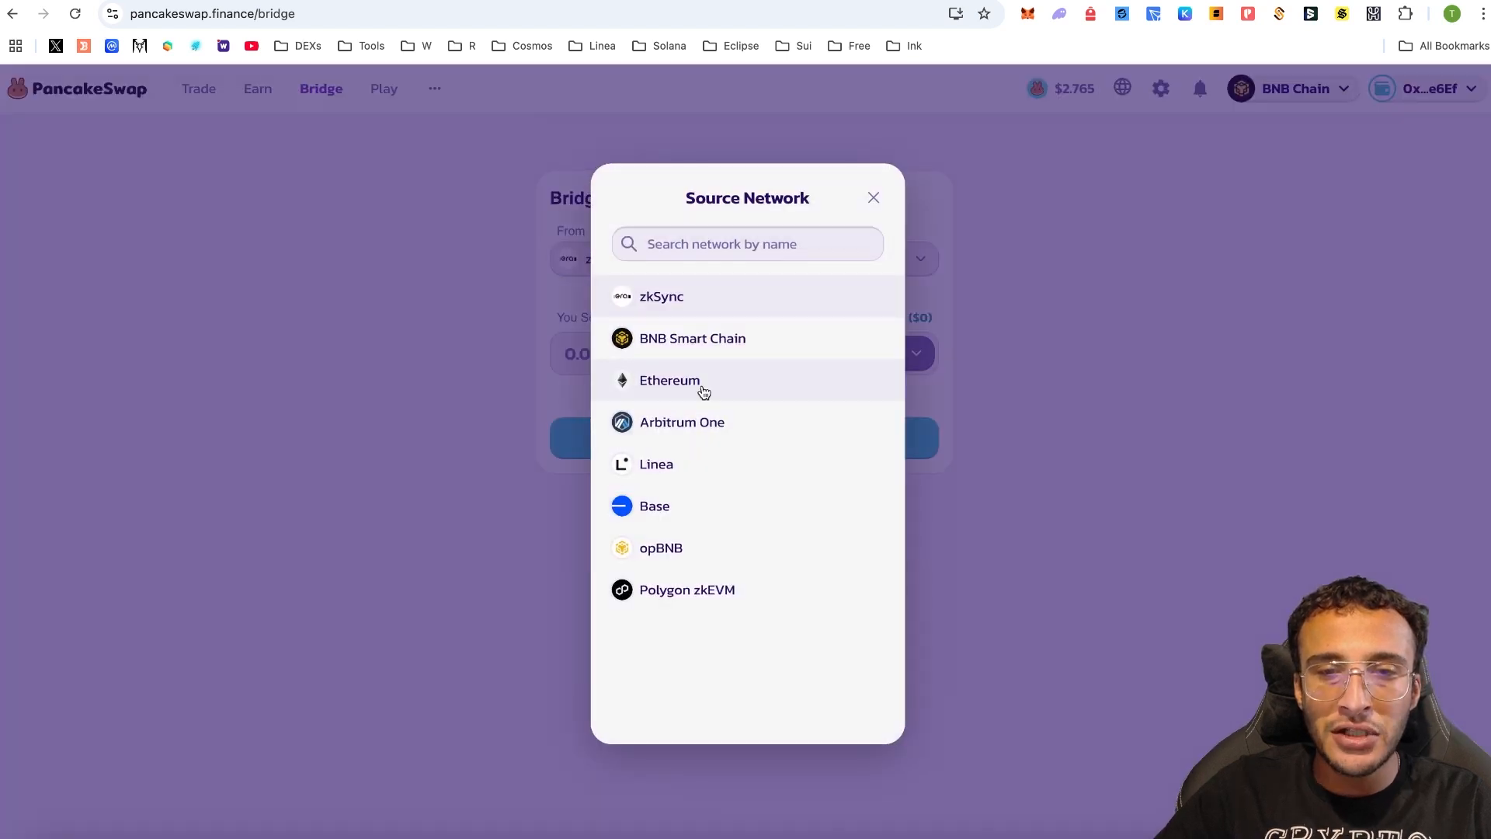
left_click(696, 506)
left_click(901, 359)
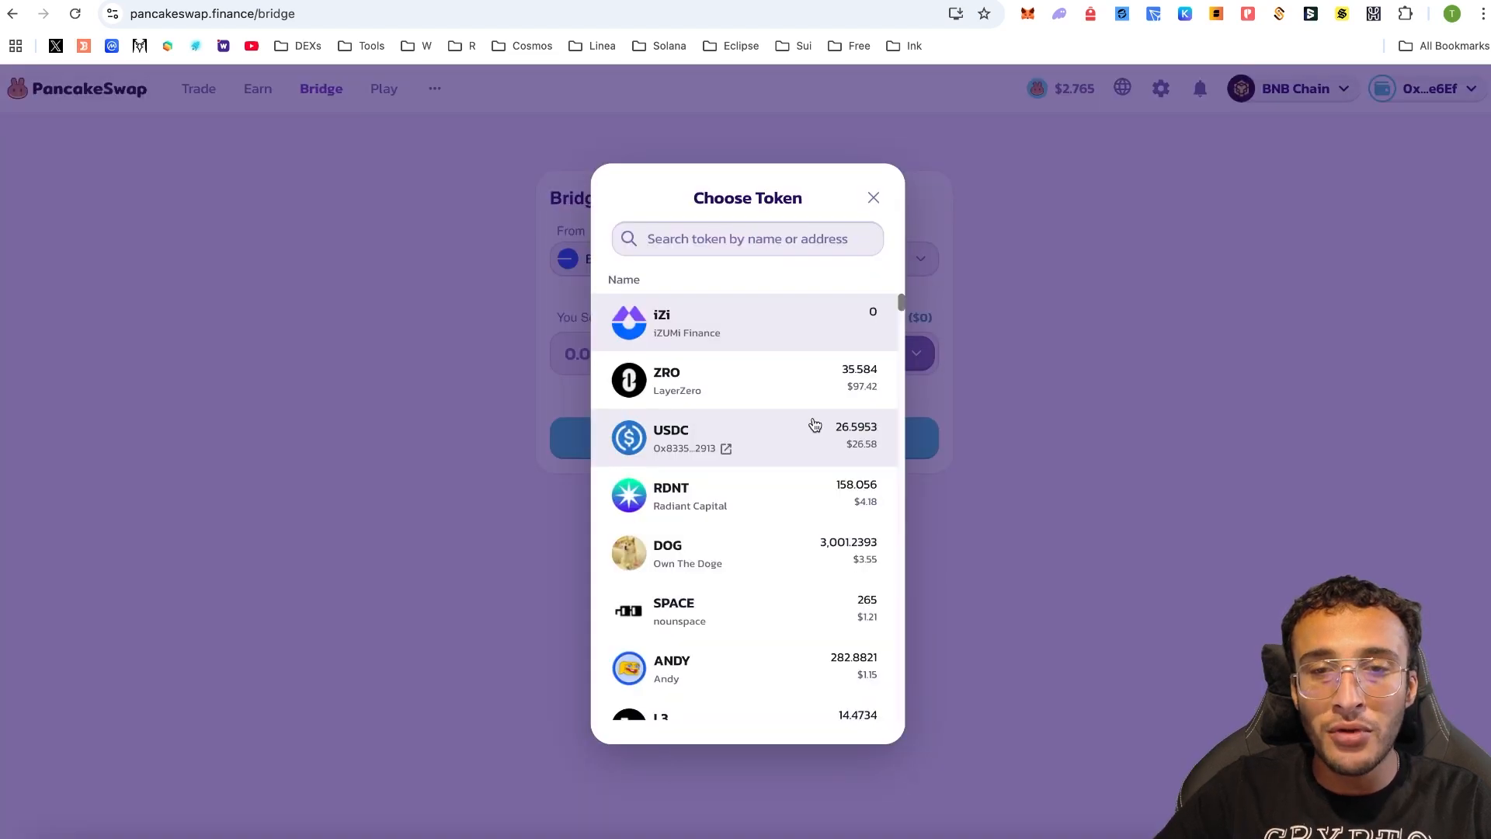
left_click(876, 441)
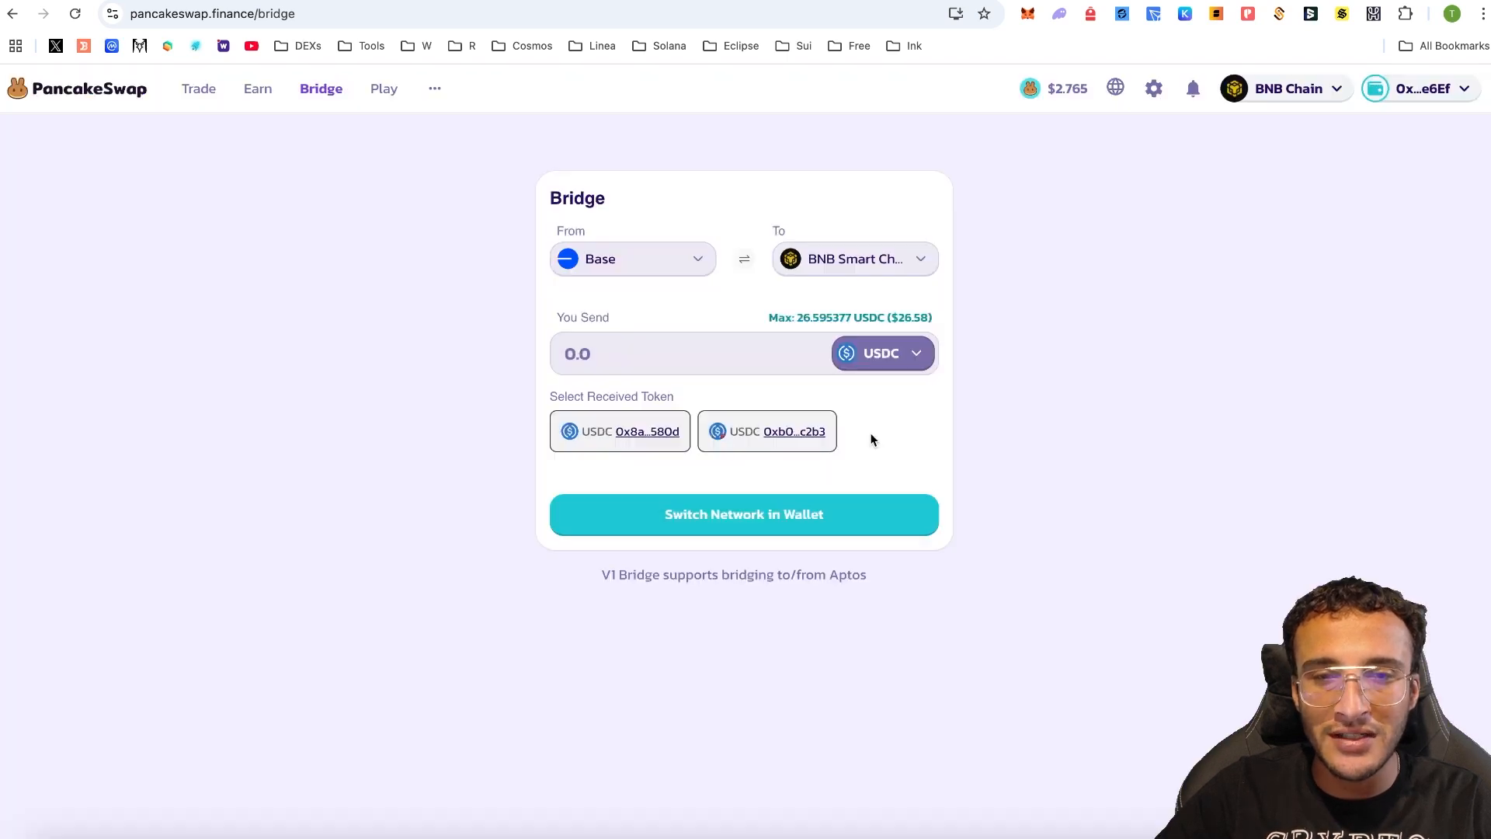
left_click(817, 259)
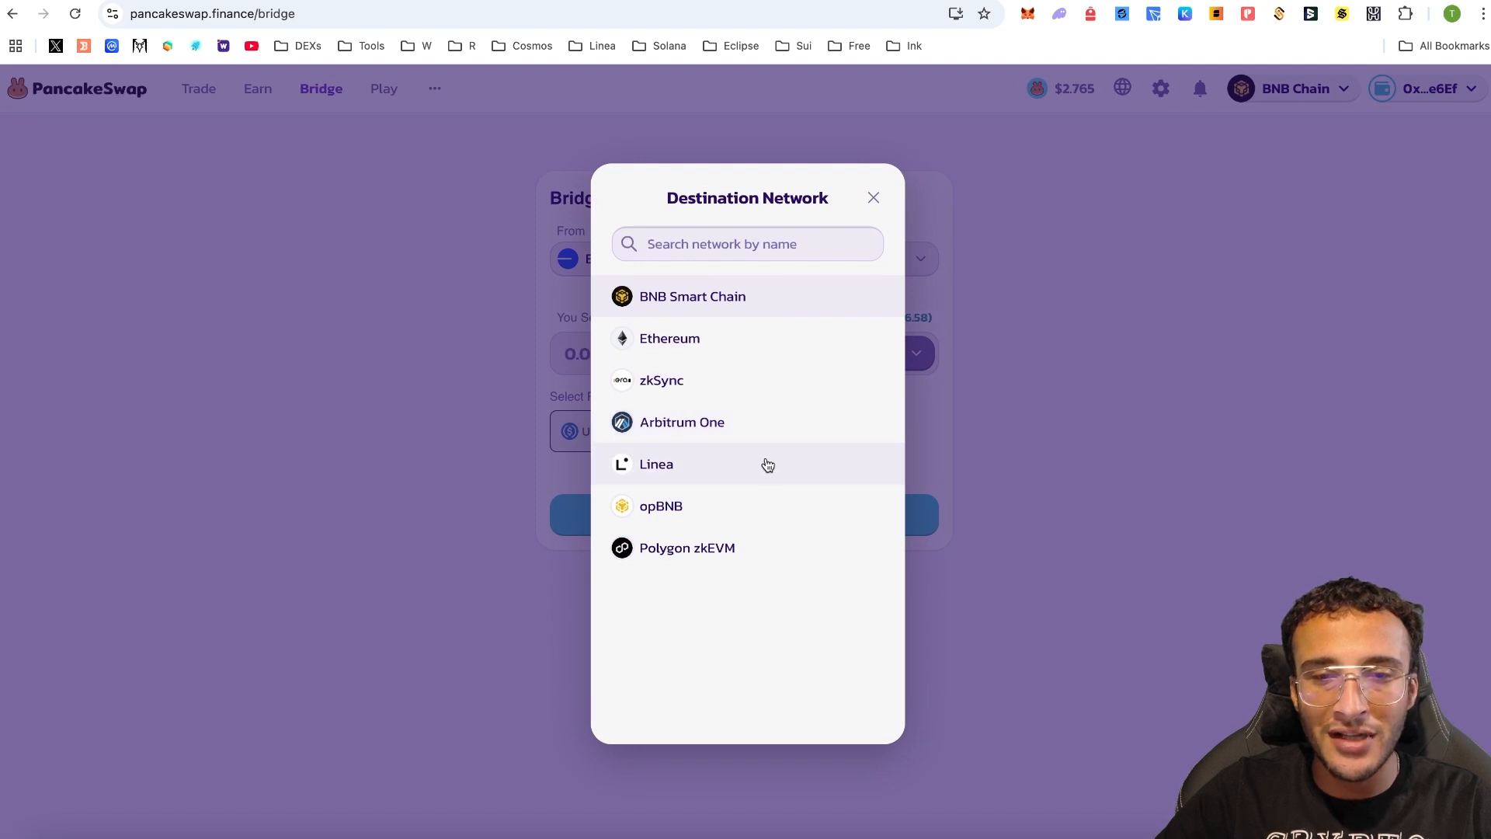
left_click(766, 426)
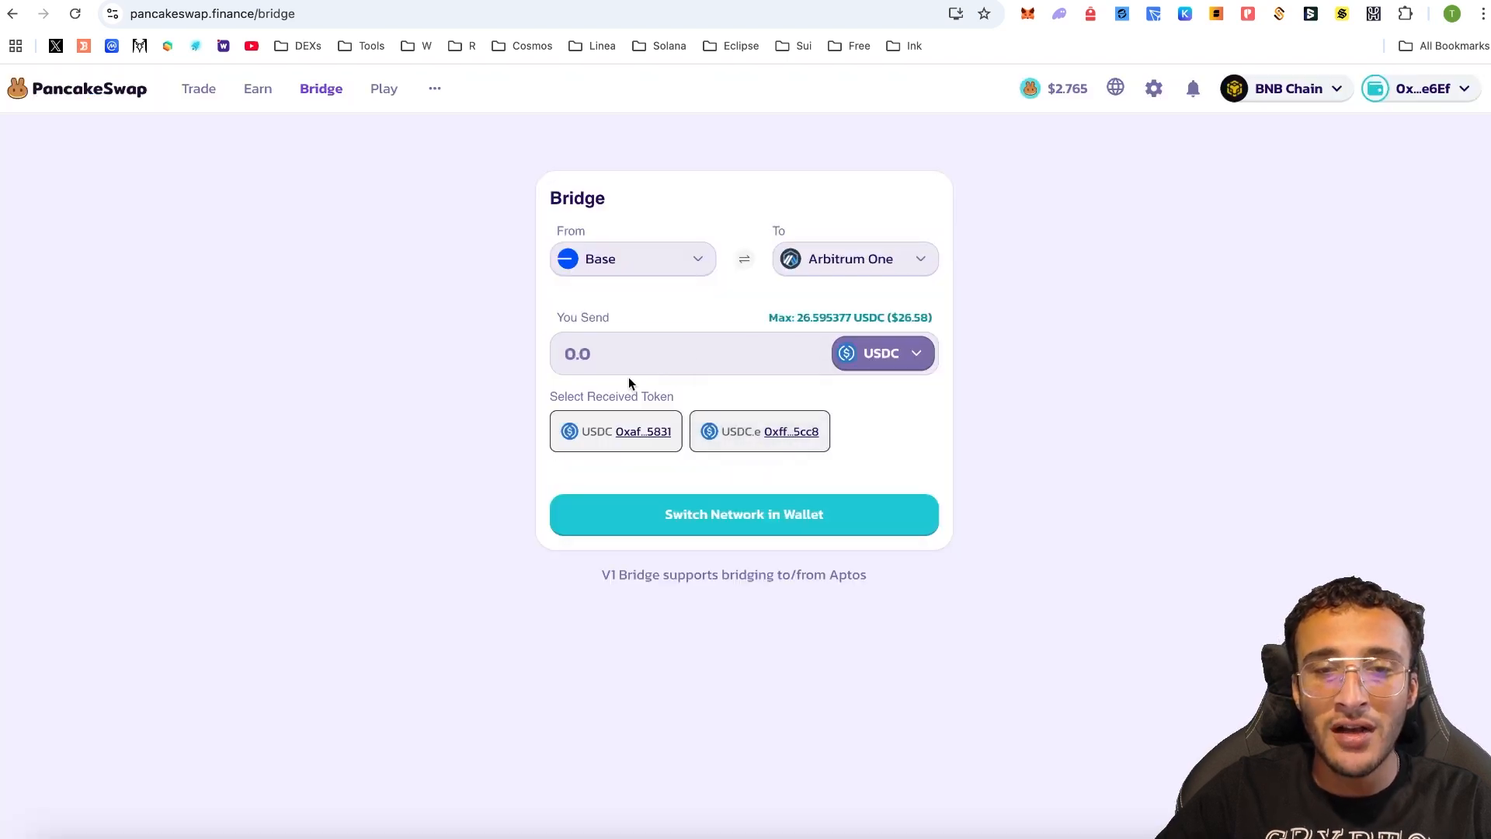
left_click(868, 320)
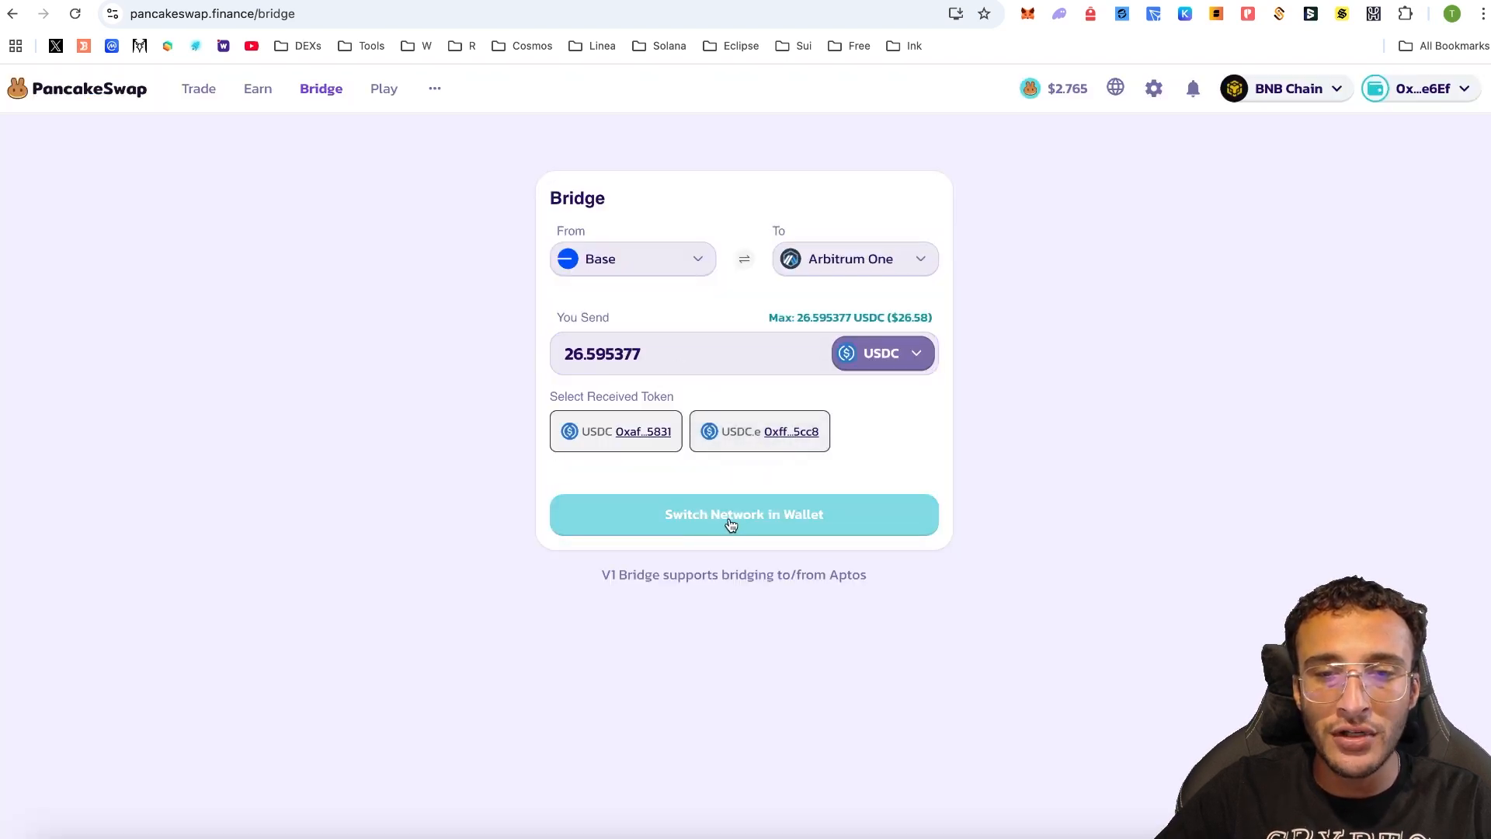
- Switch the wallet to Base and approve the USDC spend for the bridge
left_click(730, 520)
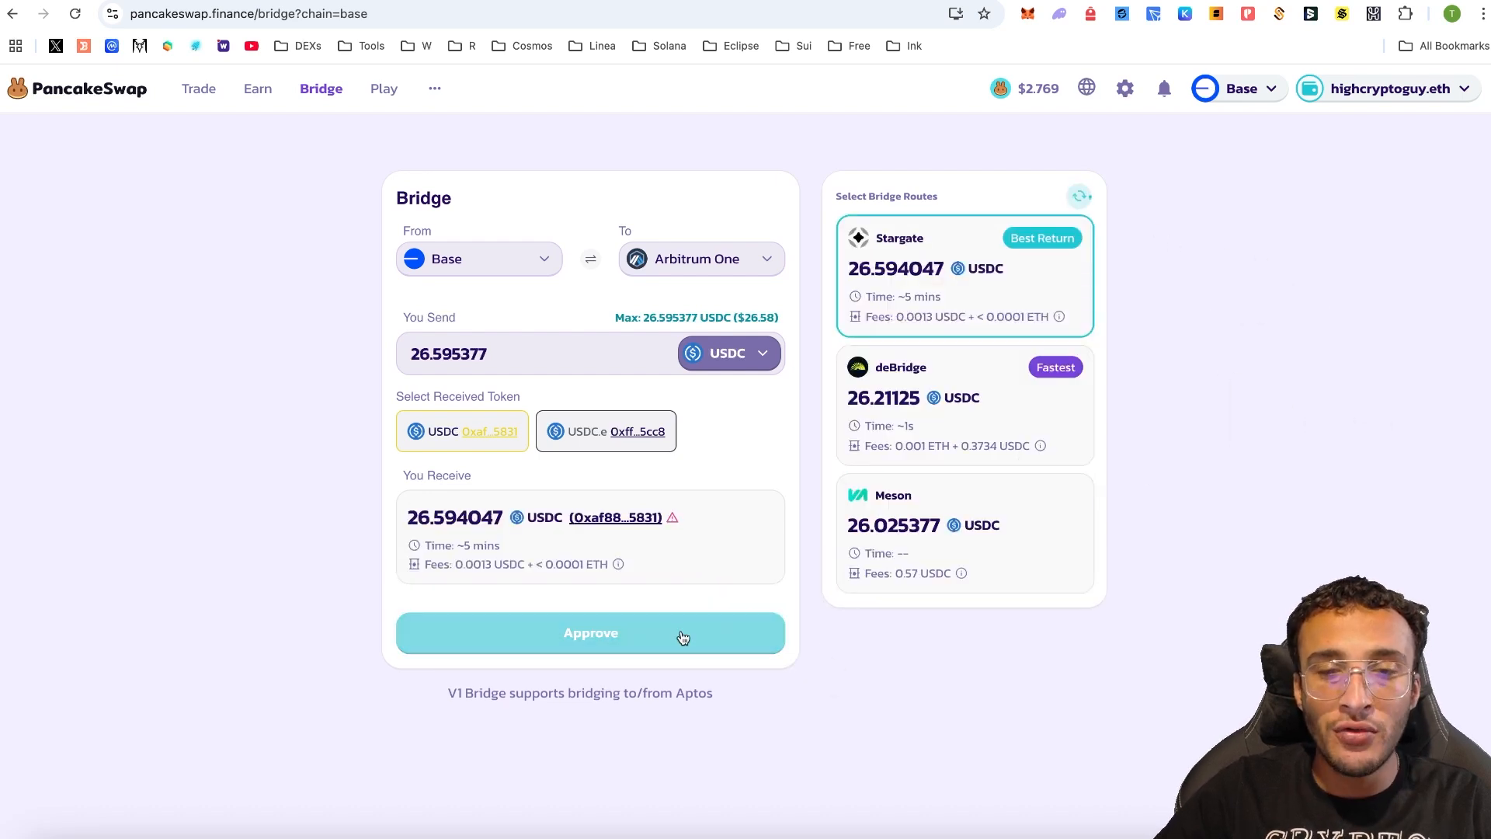
left_click(683, 638)
left_click(810, 527)
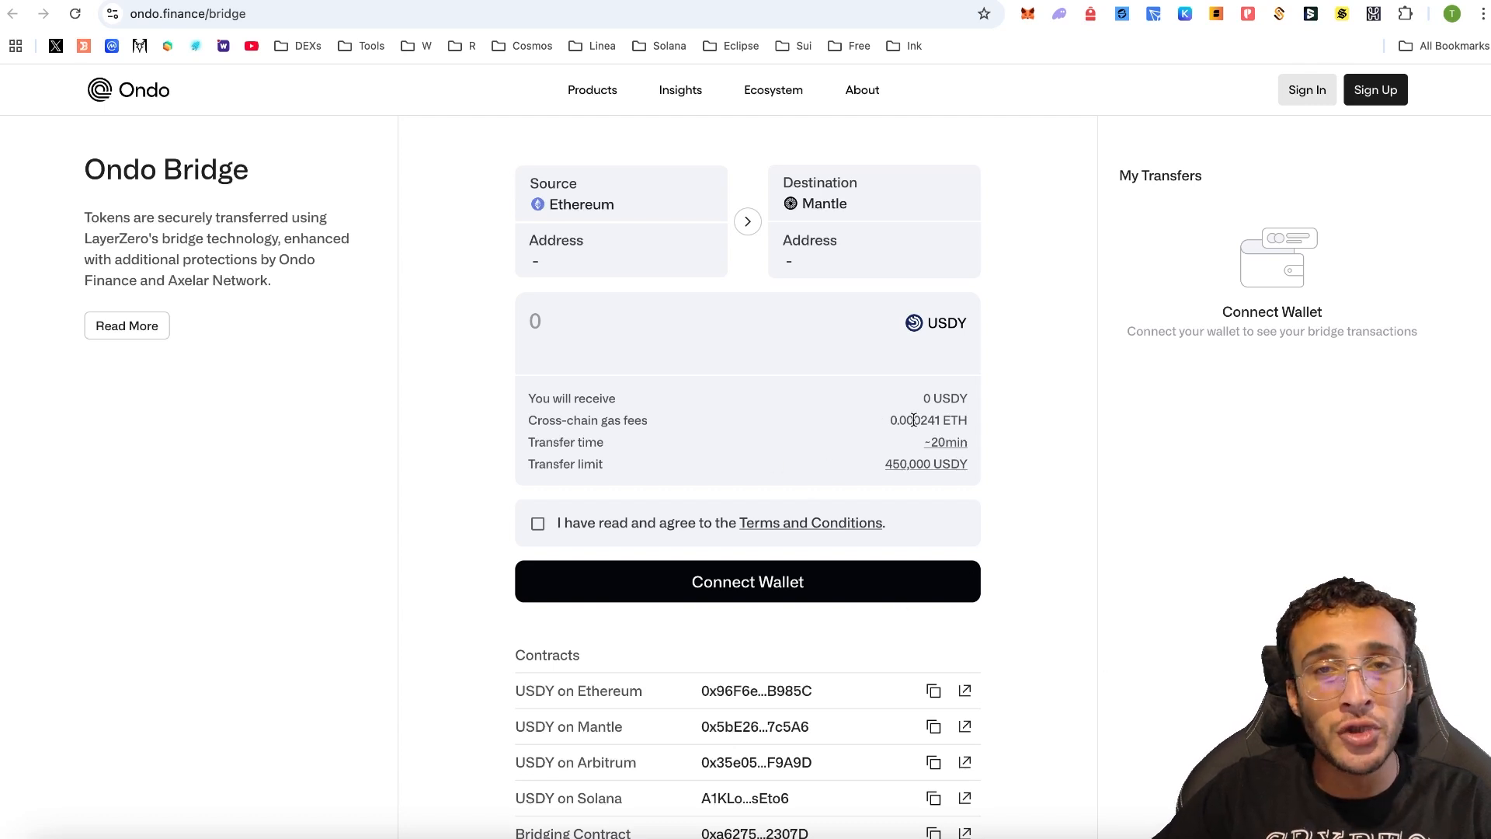
- Connect MetaMask to Ondo Bridge and check the source network list without changing it
left_click(791, 589)
left_click(745, 396)
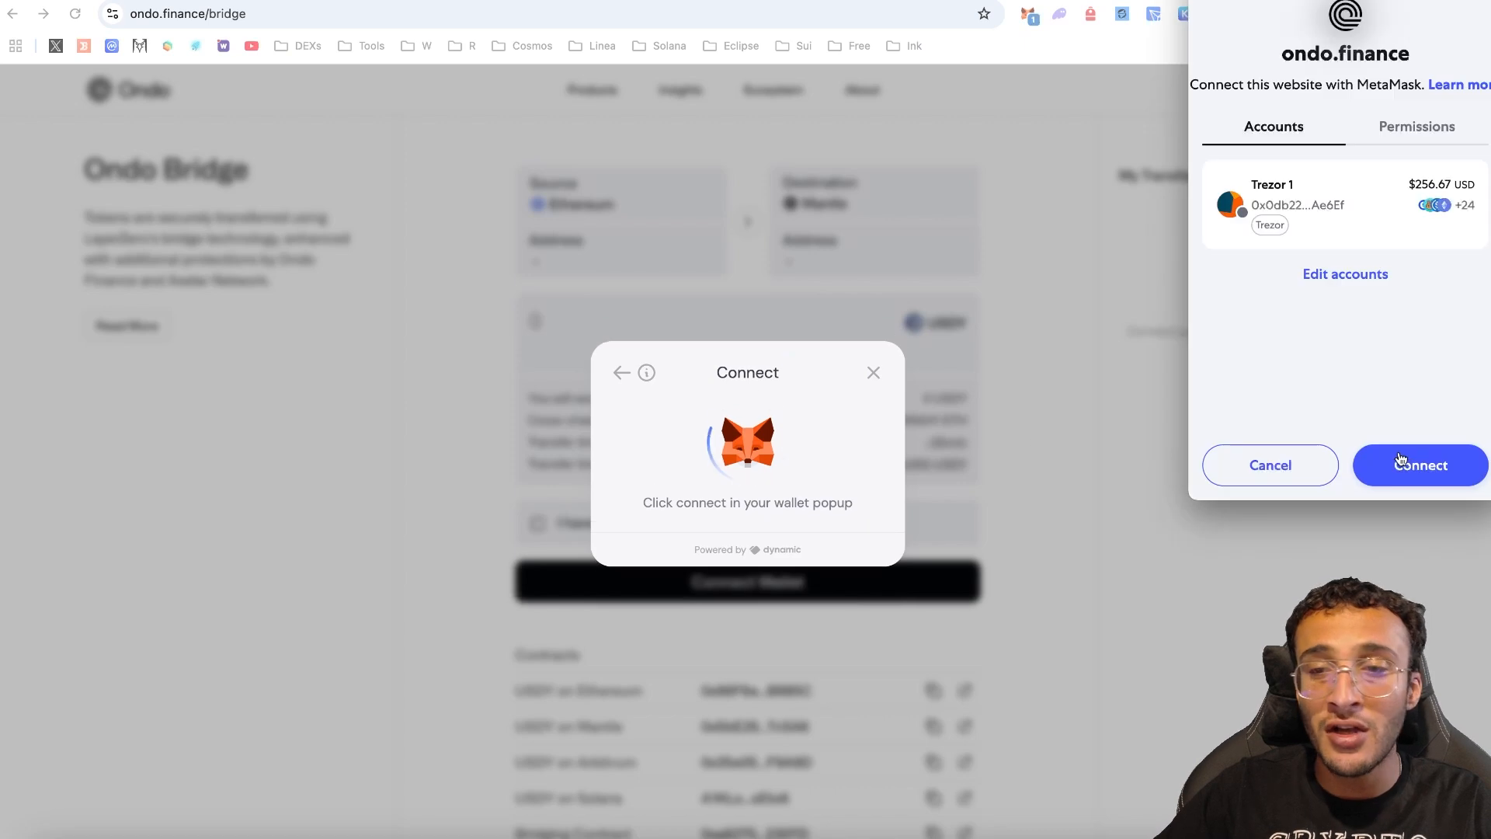
left_click(1401, 459)
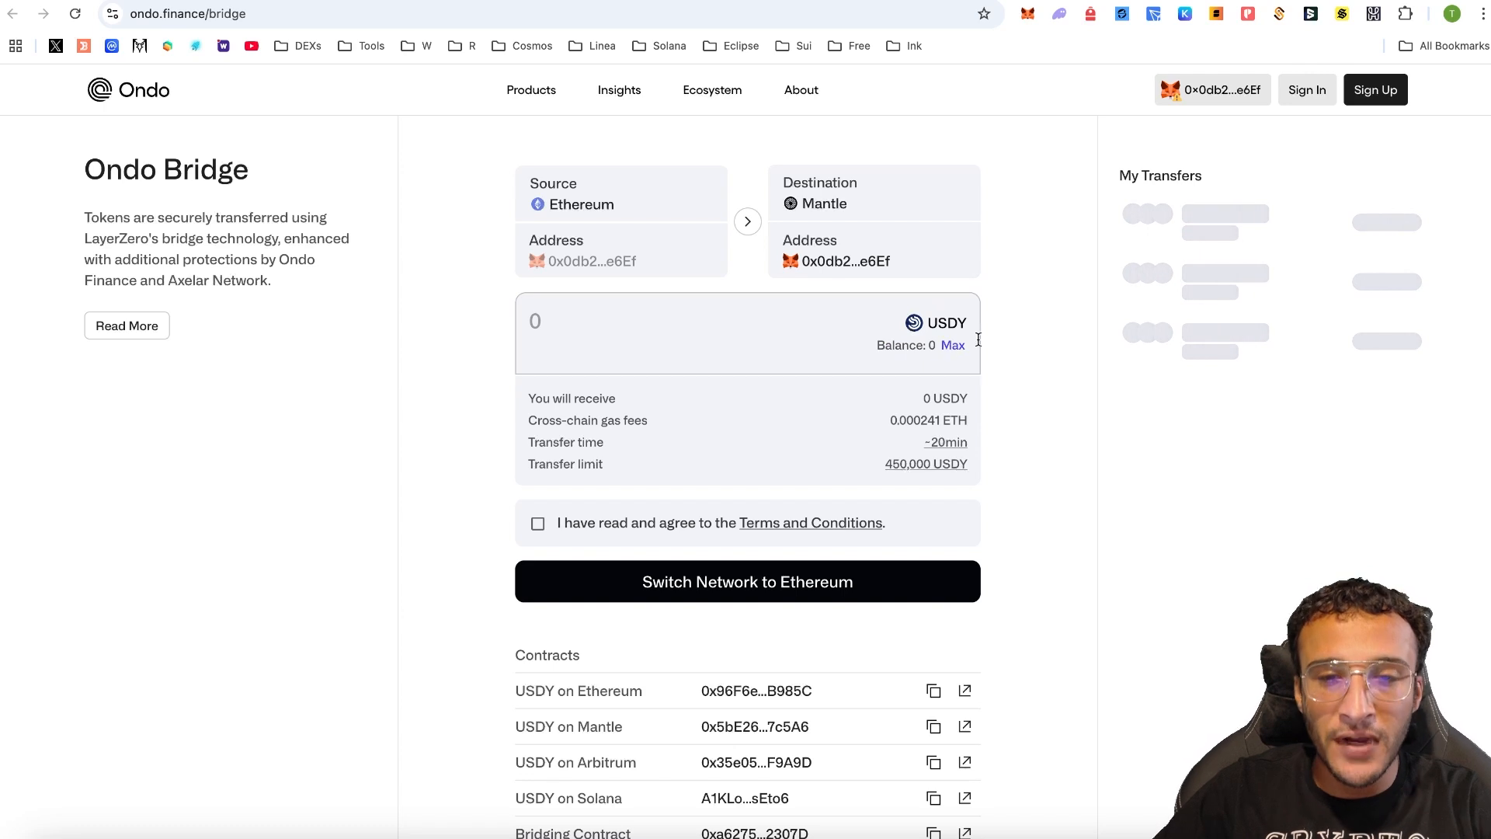
left_click(673, 210)
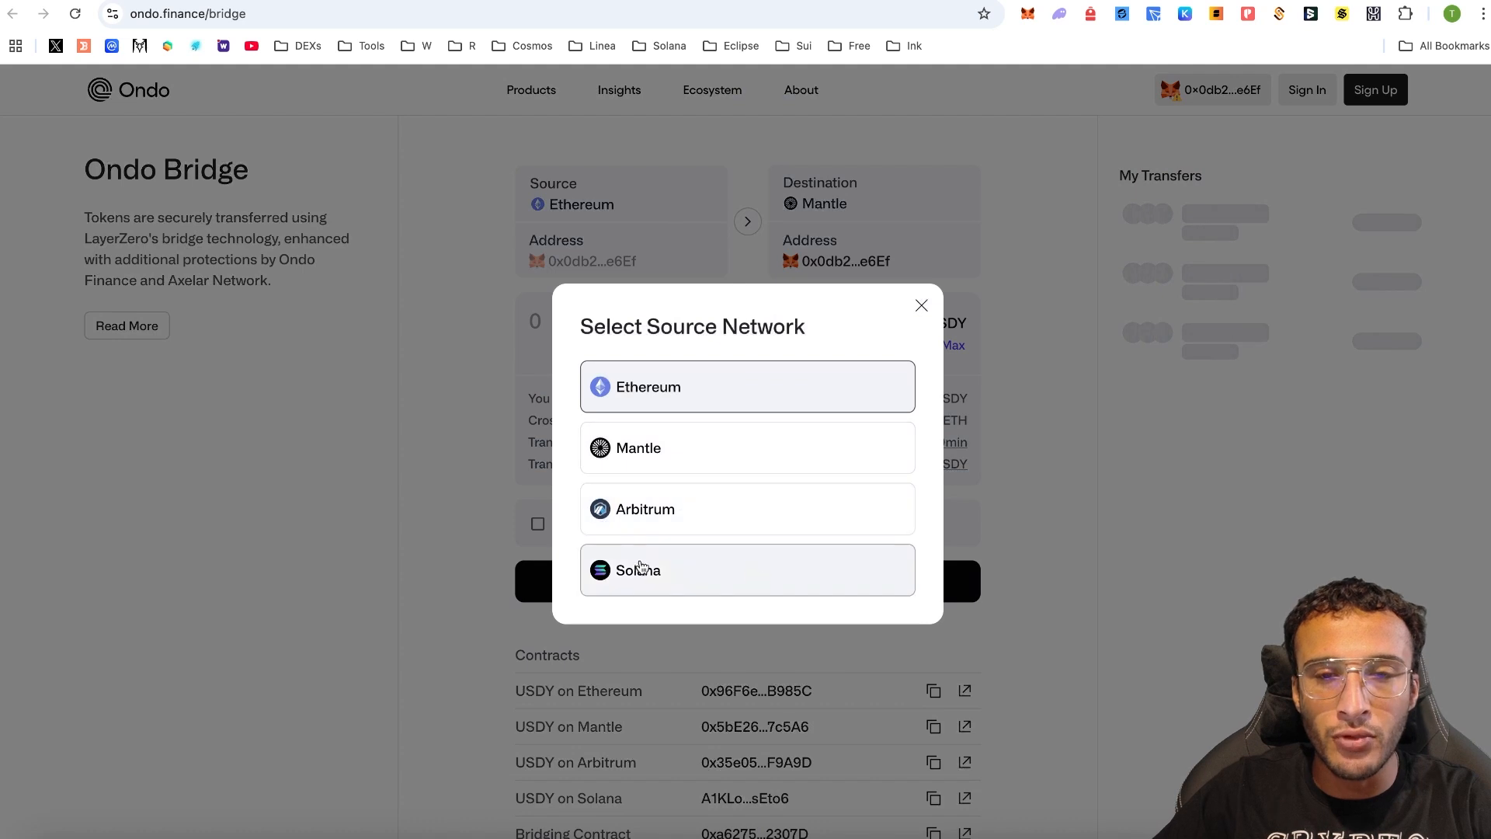
left_click(997, 463)
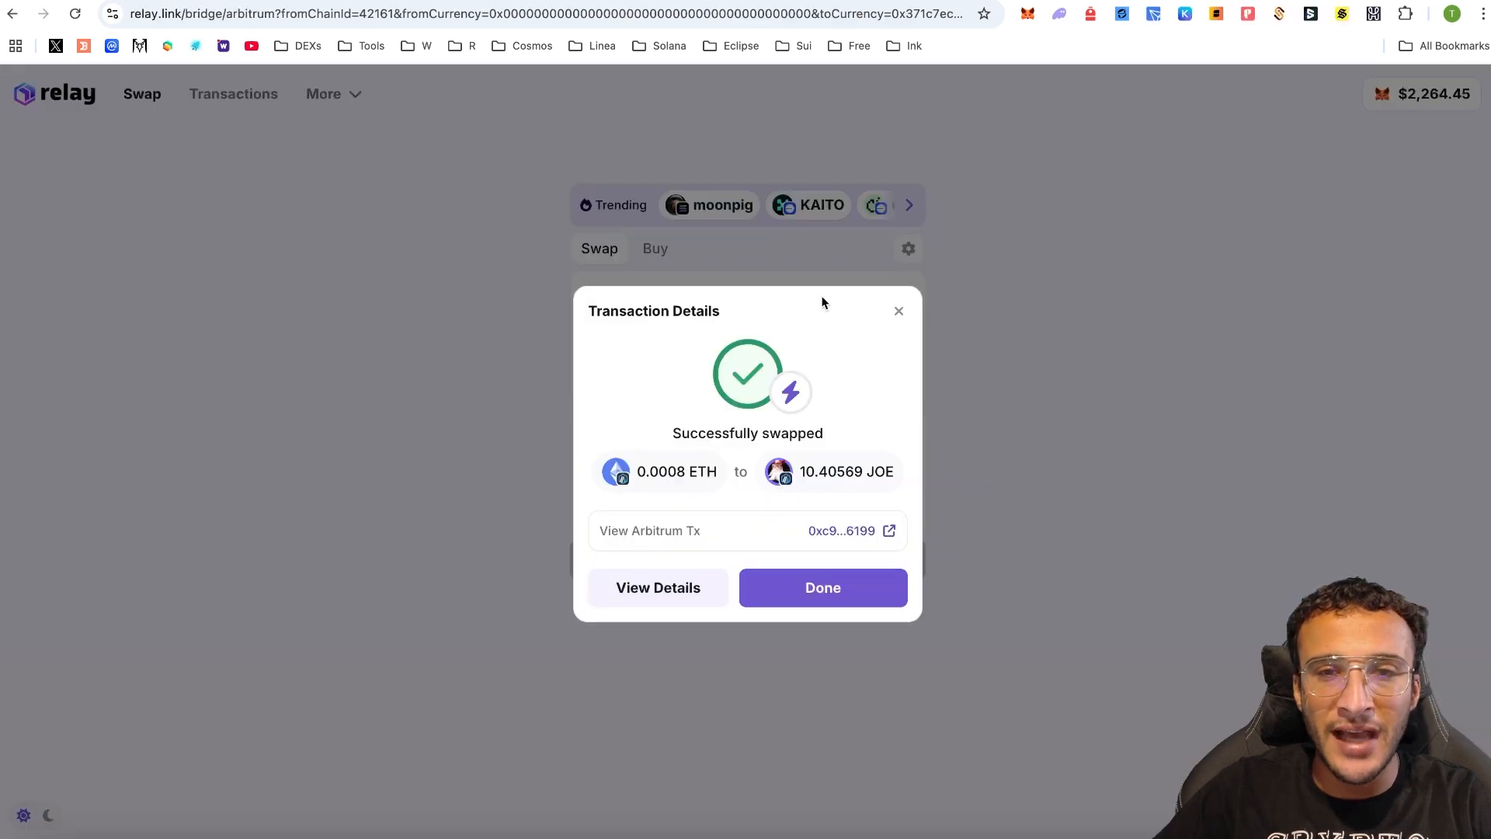
- Dismiss the earlier swap success message and keep ETH on Arbitrum as the token sold
left_click(897, 307)
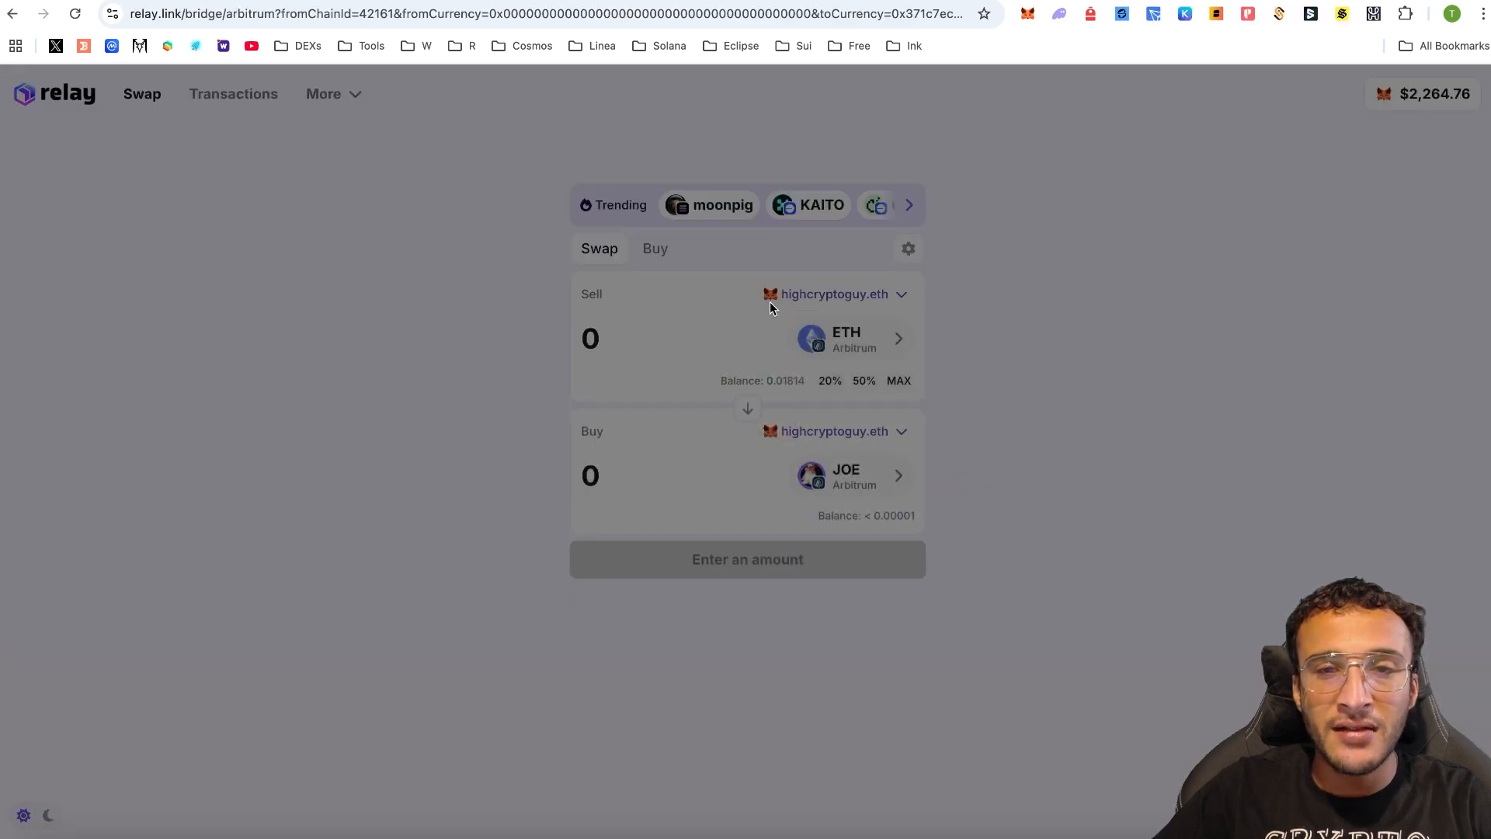
left_click(845, 336)
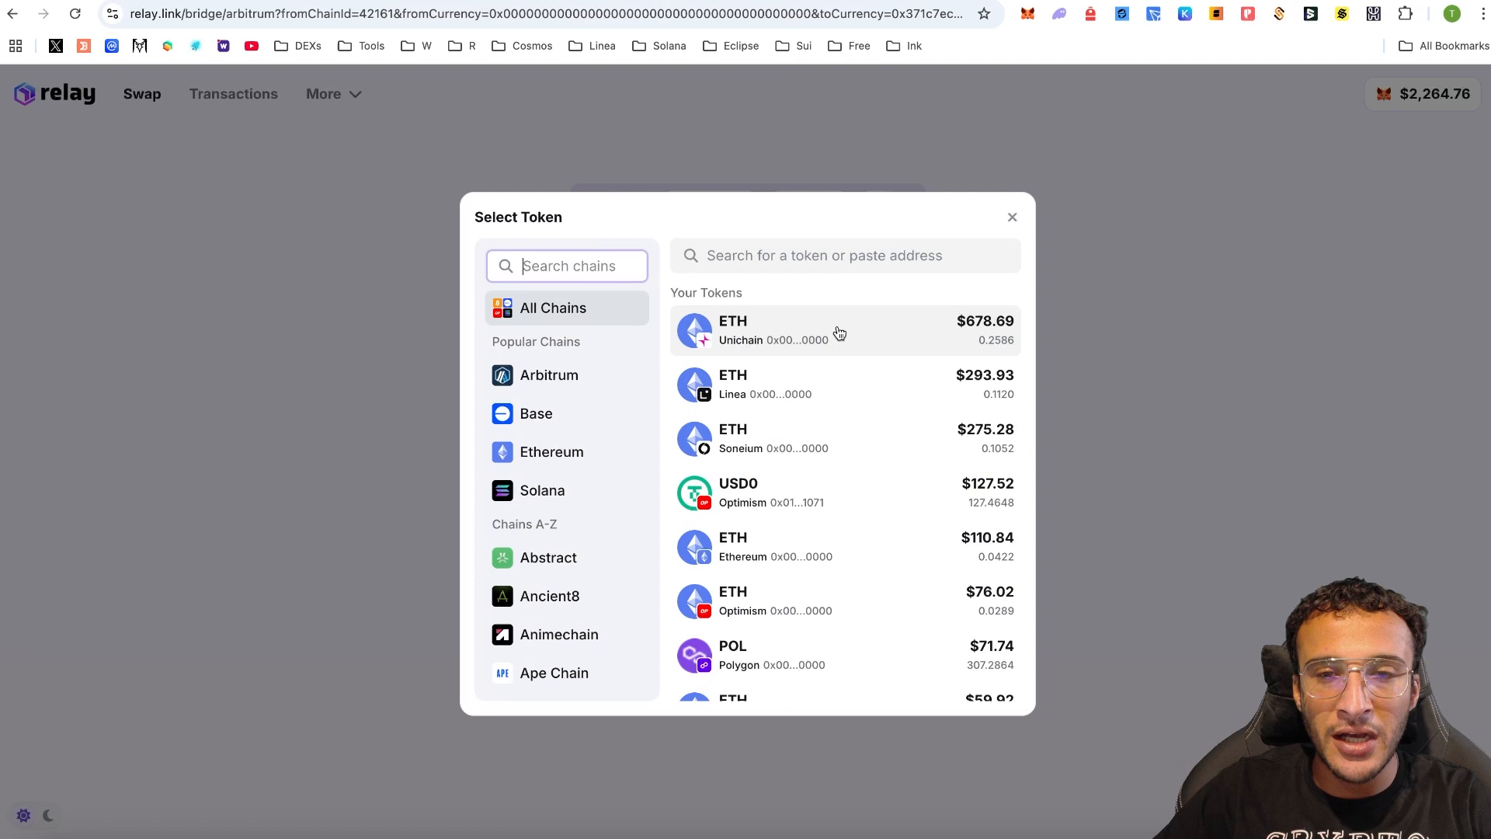
left_click(571, 376)
left_click(885, 440)
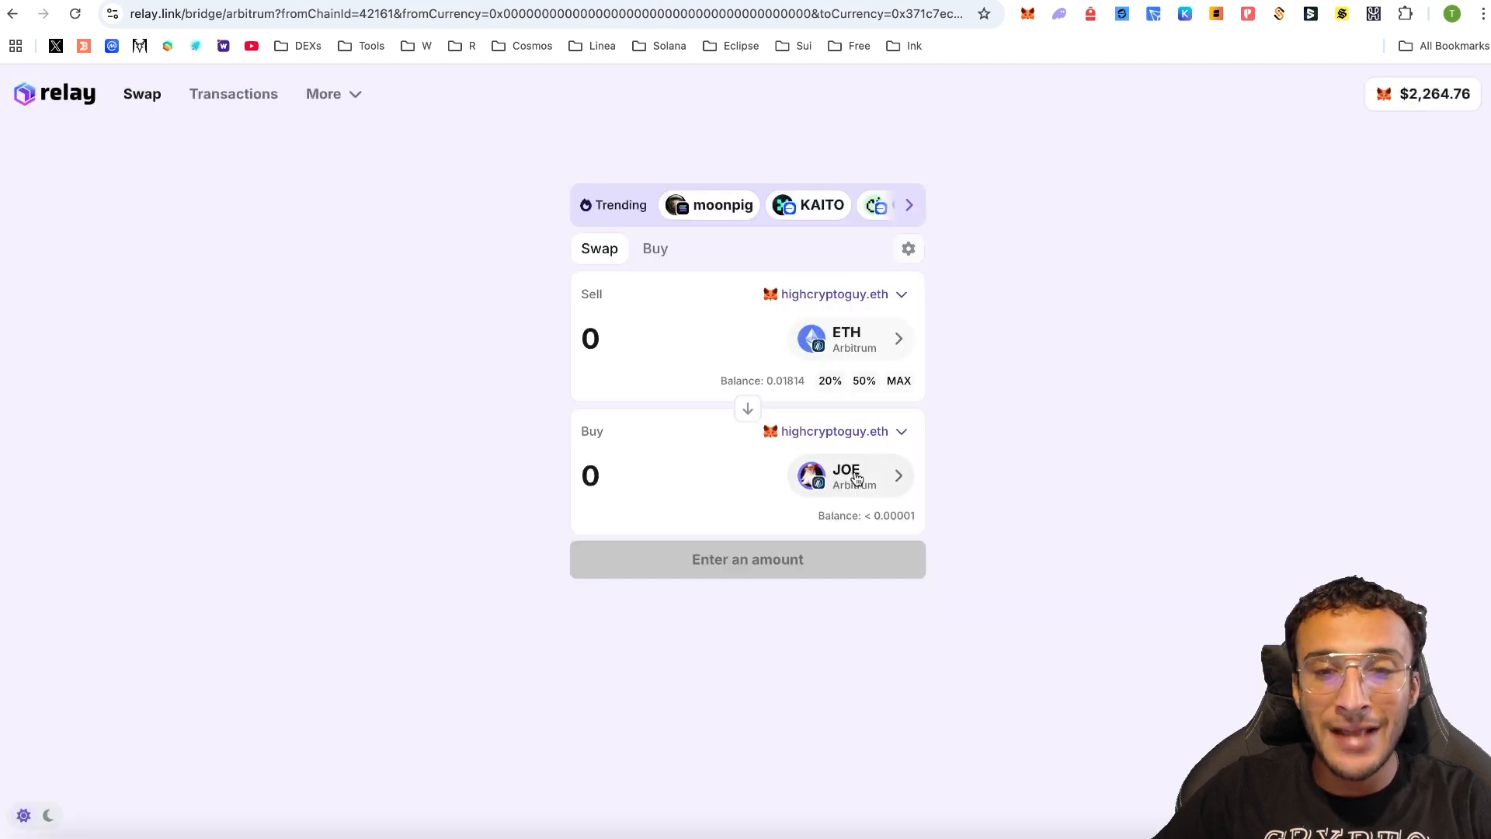
- Choose USDY on Arbitrum as the buy token, accepting its unverified-token warning
left_click(855, 477)
scroll(590, 327, "down", 1)
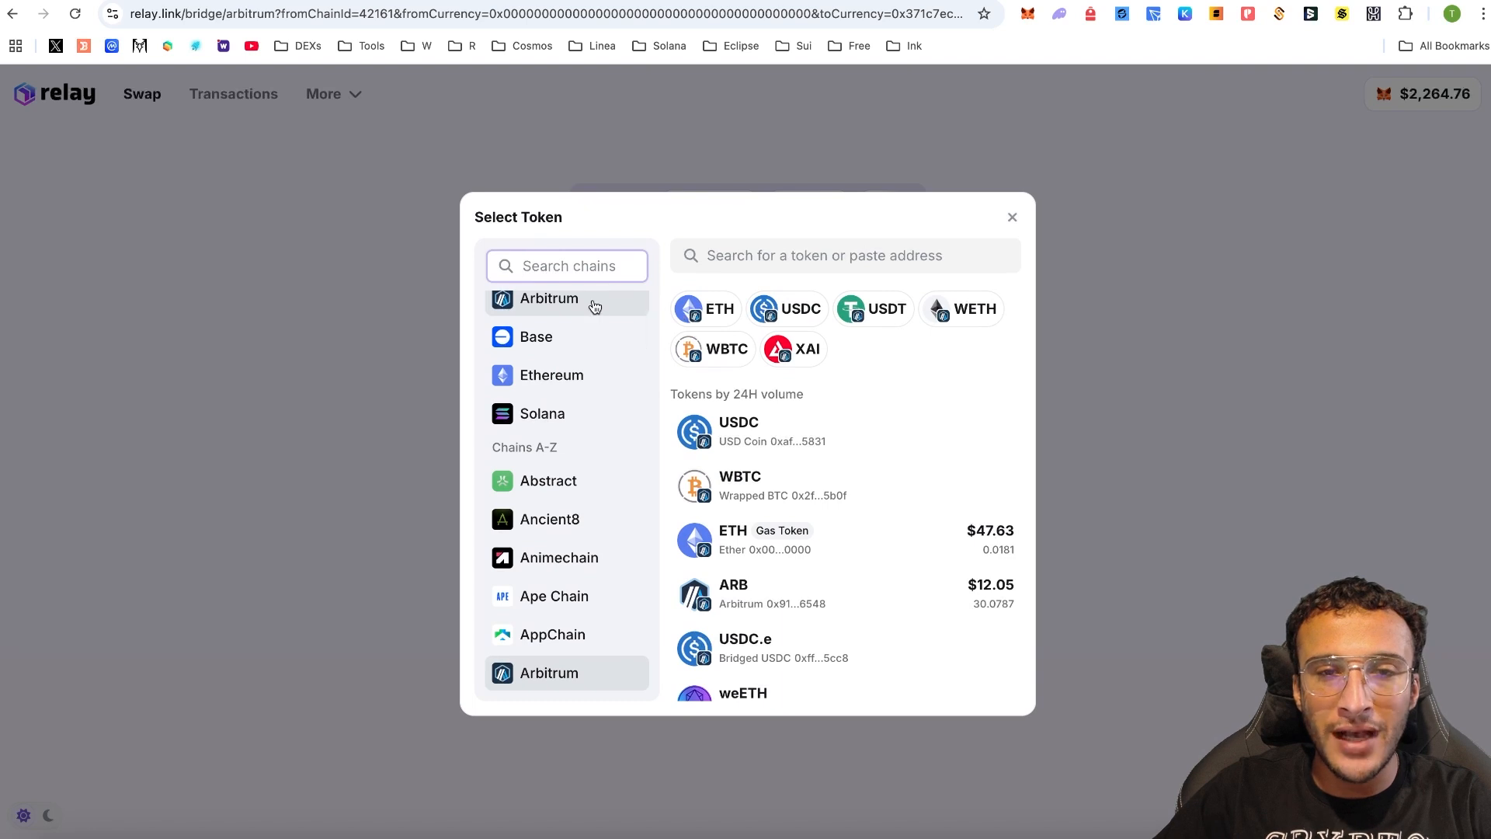
type("usdy")
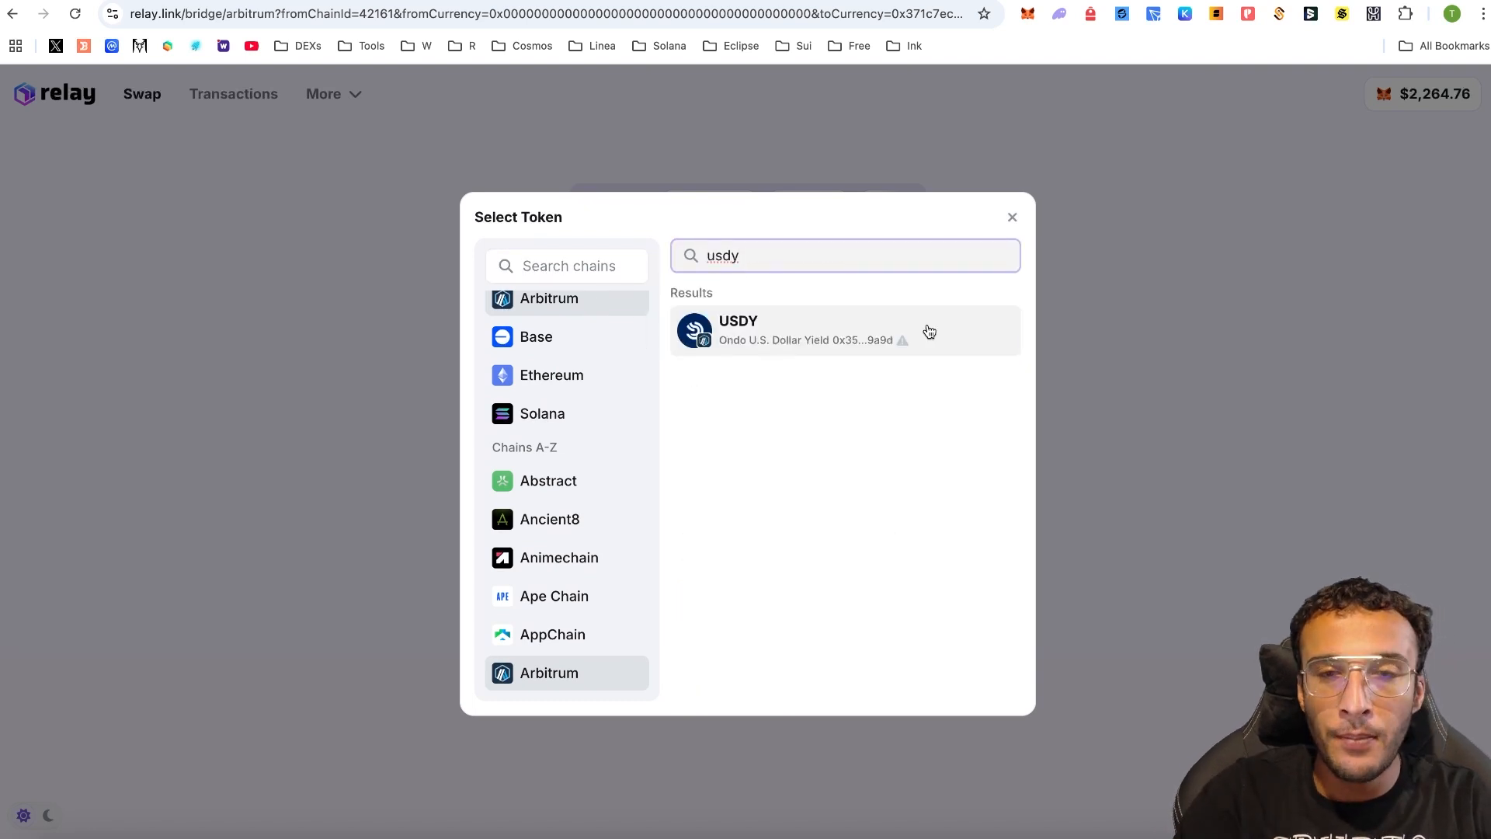
left_click(929, 330)
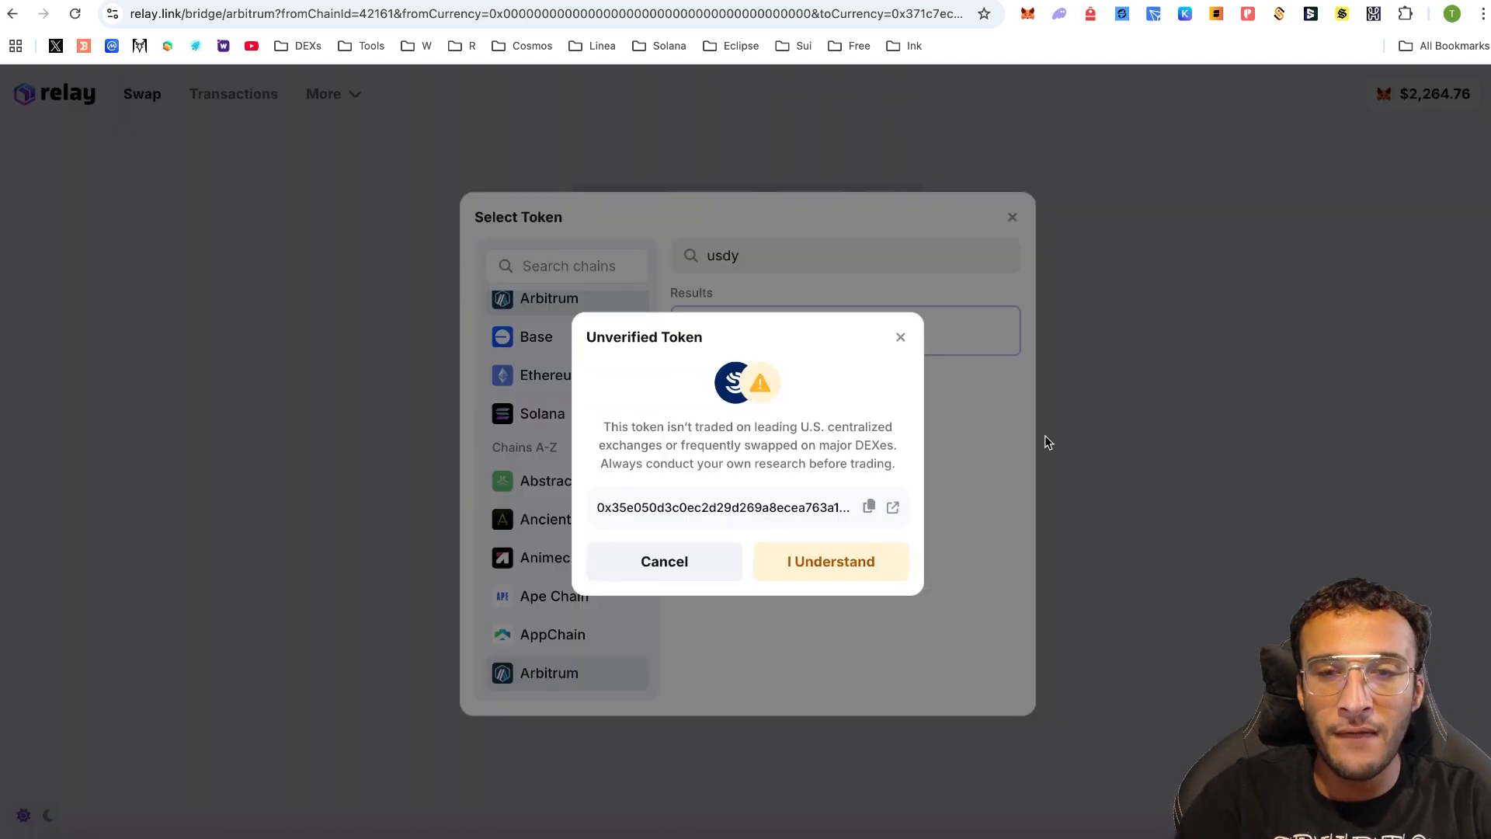
left_click(819, 582)
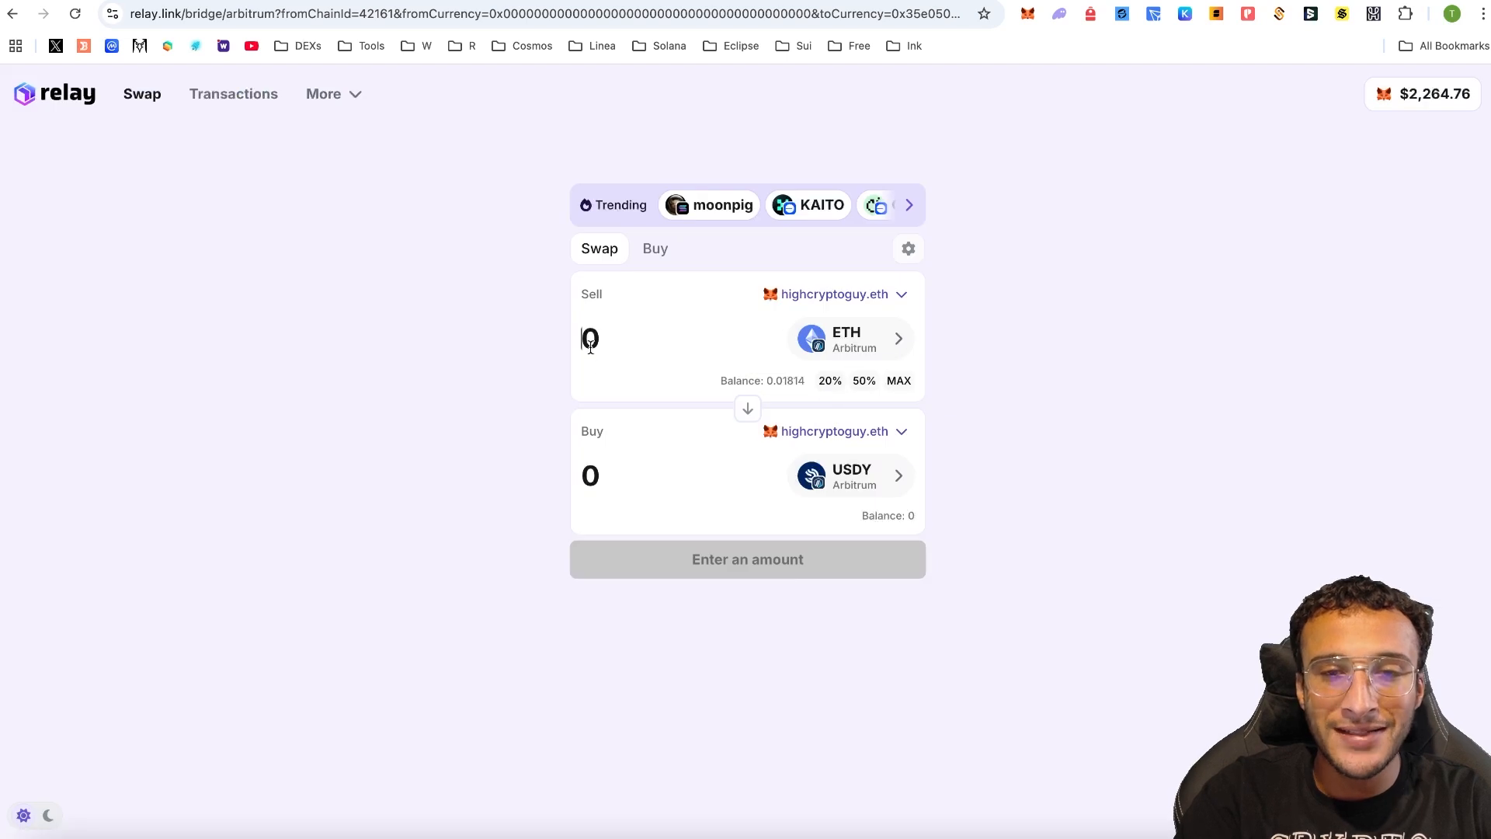
- Swap 0.0008 ETH for about 1.92 USDY and confirm it in the wallet
type(".0008")
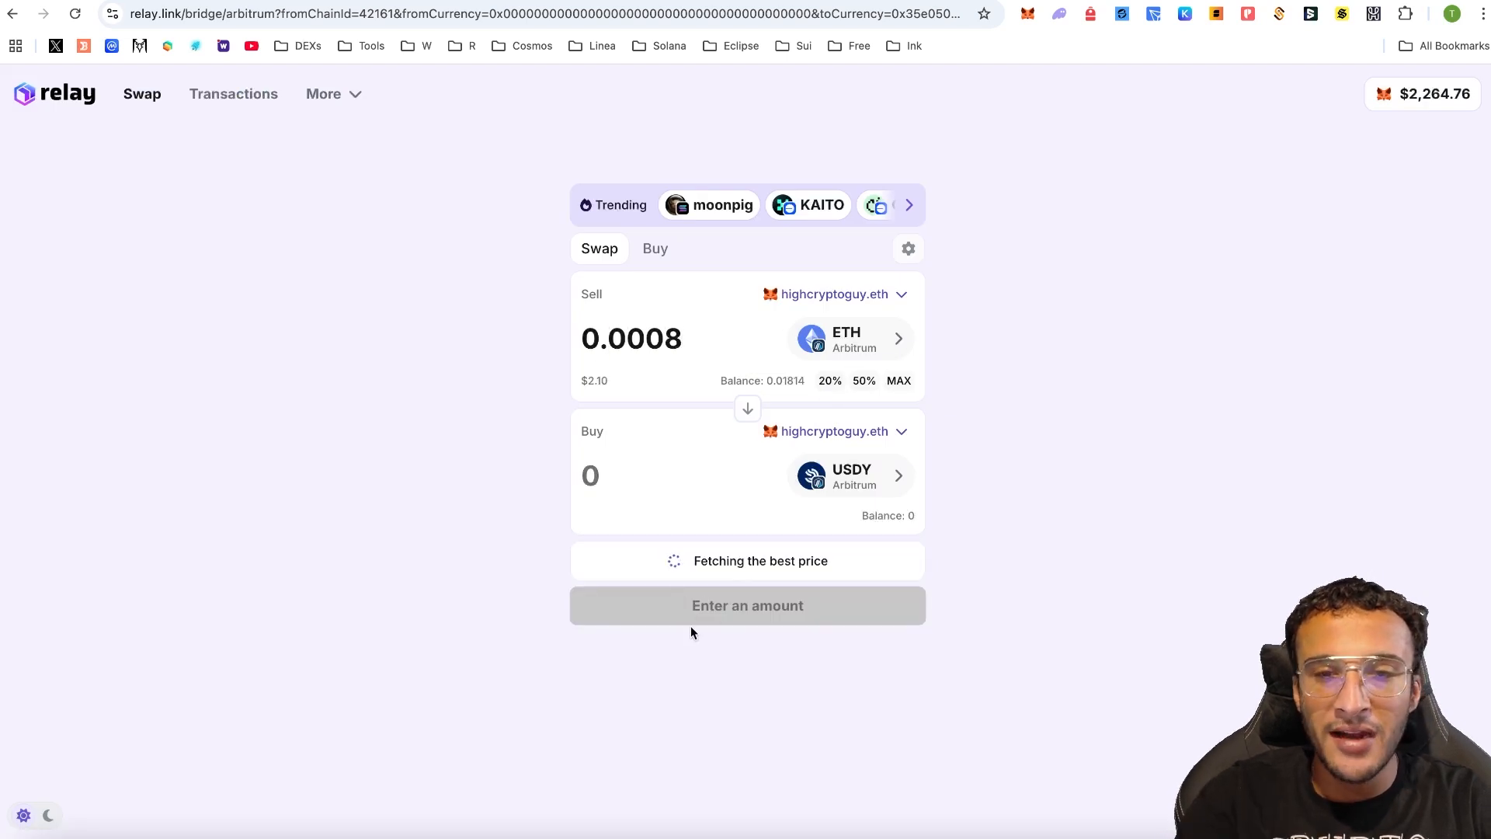
left_click(723, 618)
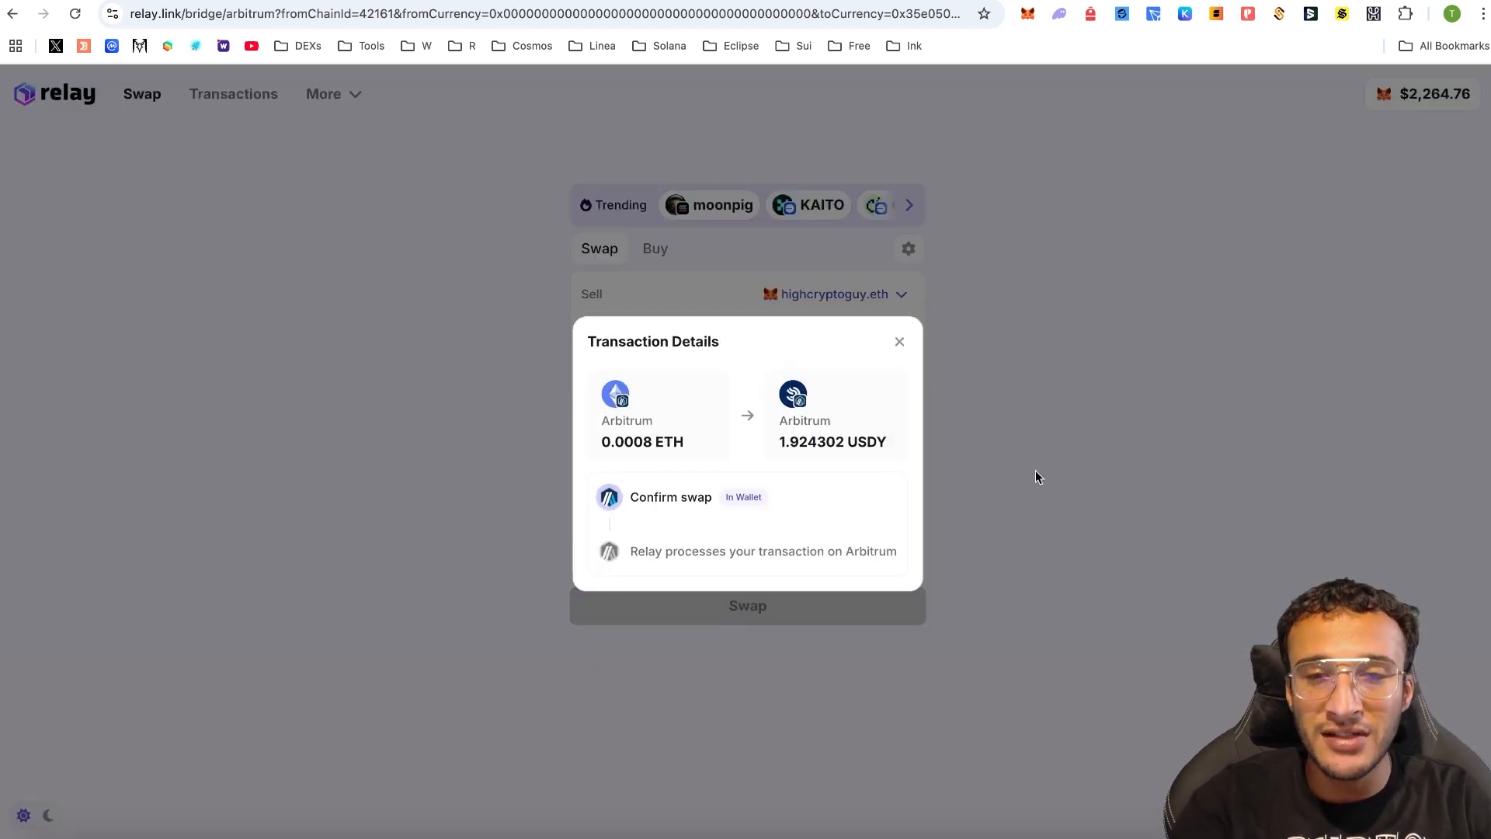
left_click(1450, 469)
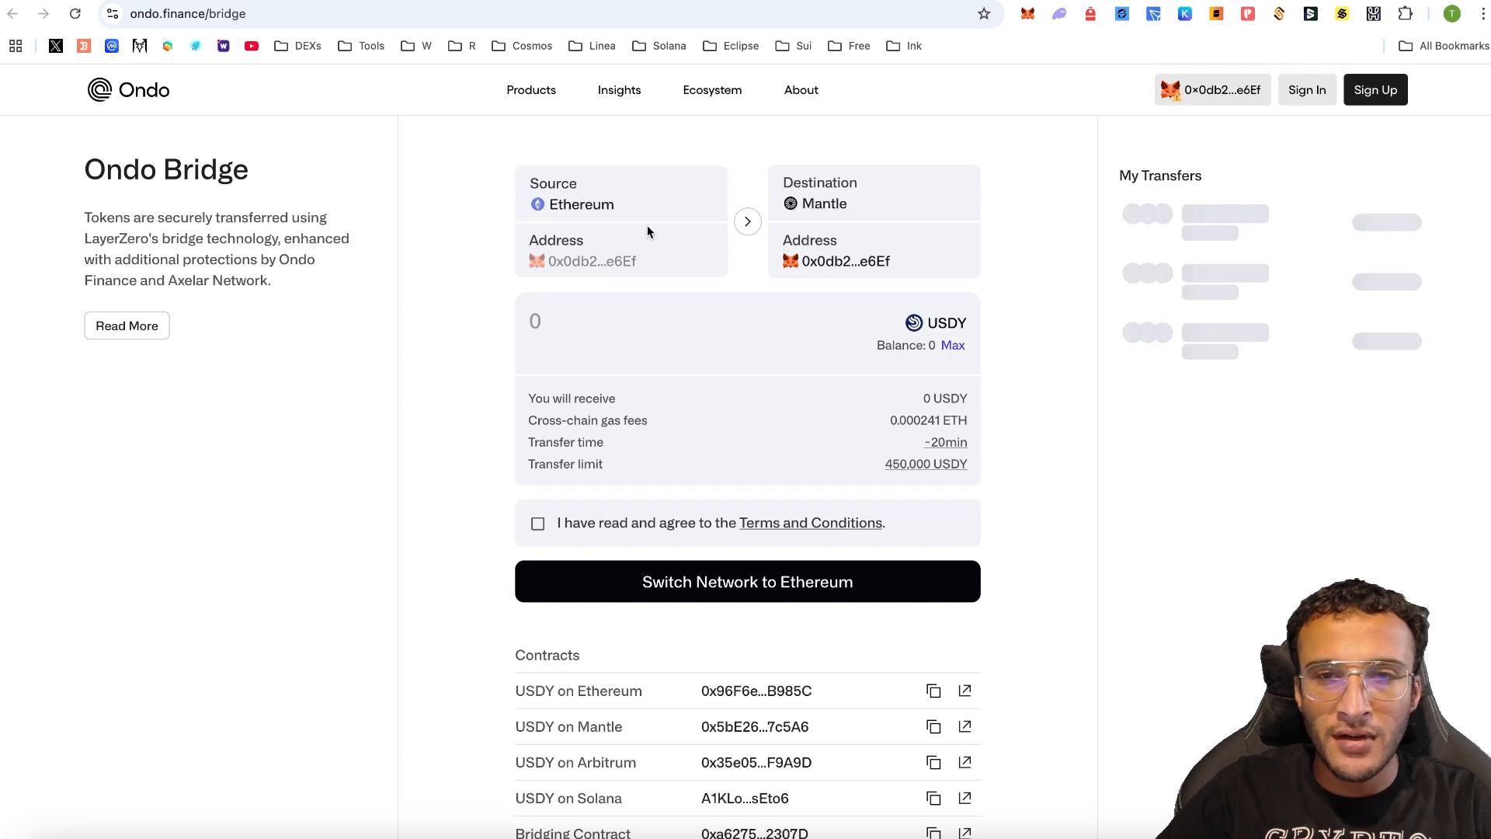
- Send the full 1.924302 USDY from Arbitrum to Ethereum, accept the terms, and approve the allowance
left_click(609, 203)
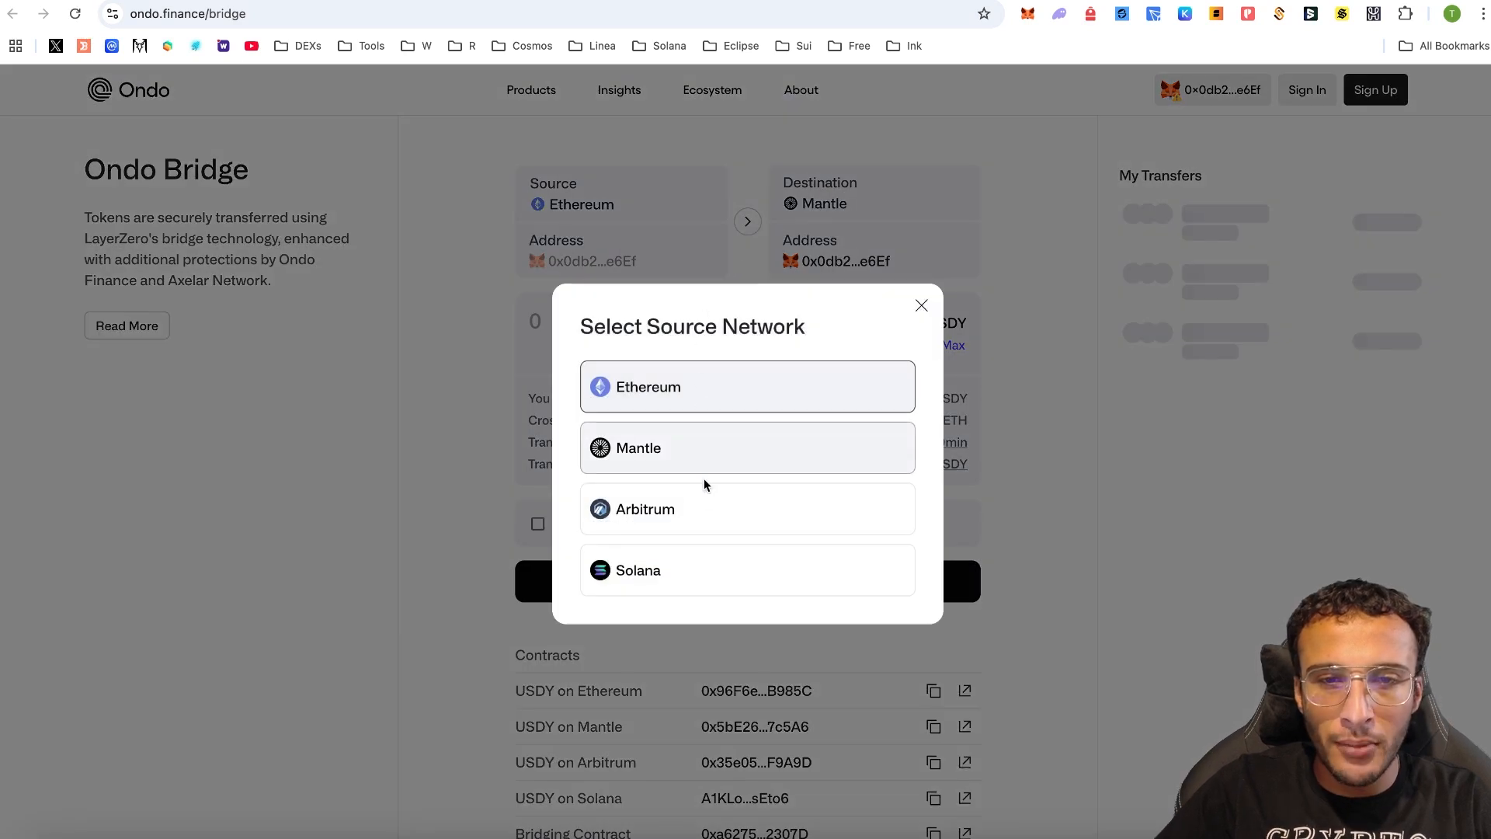
left_click(707, 508)
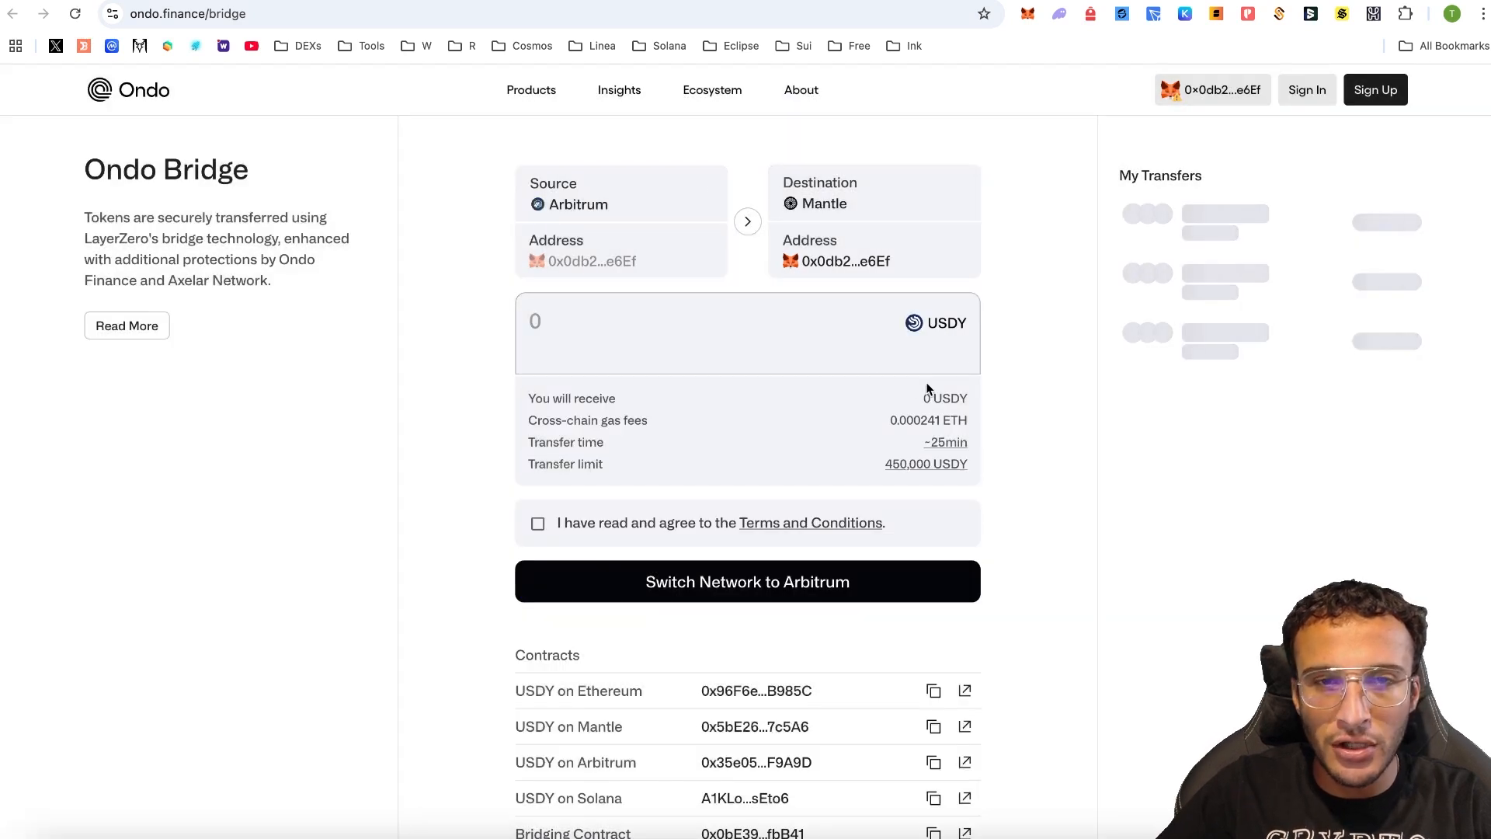
left_click(832, 580)
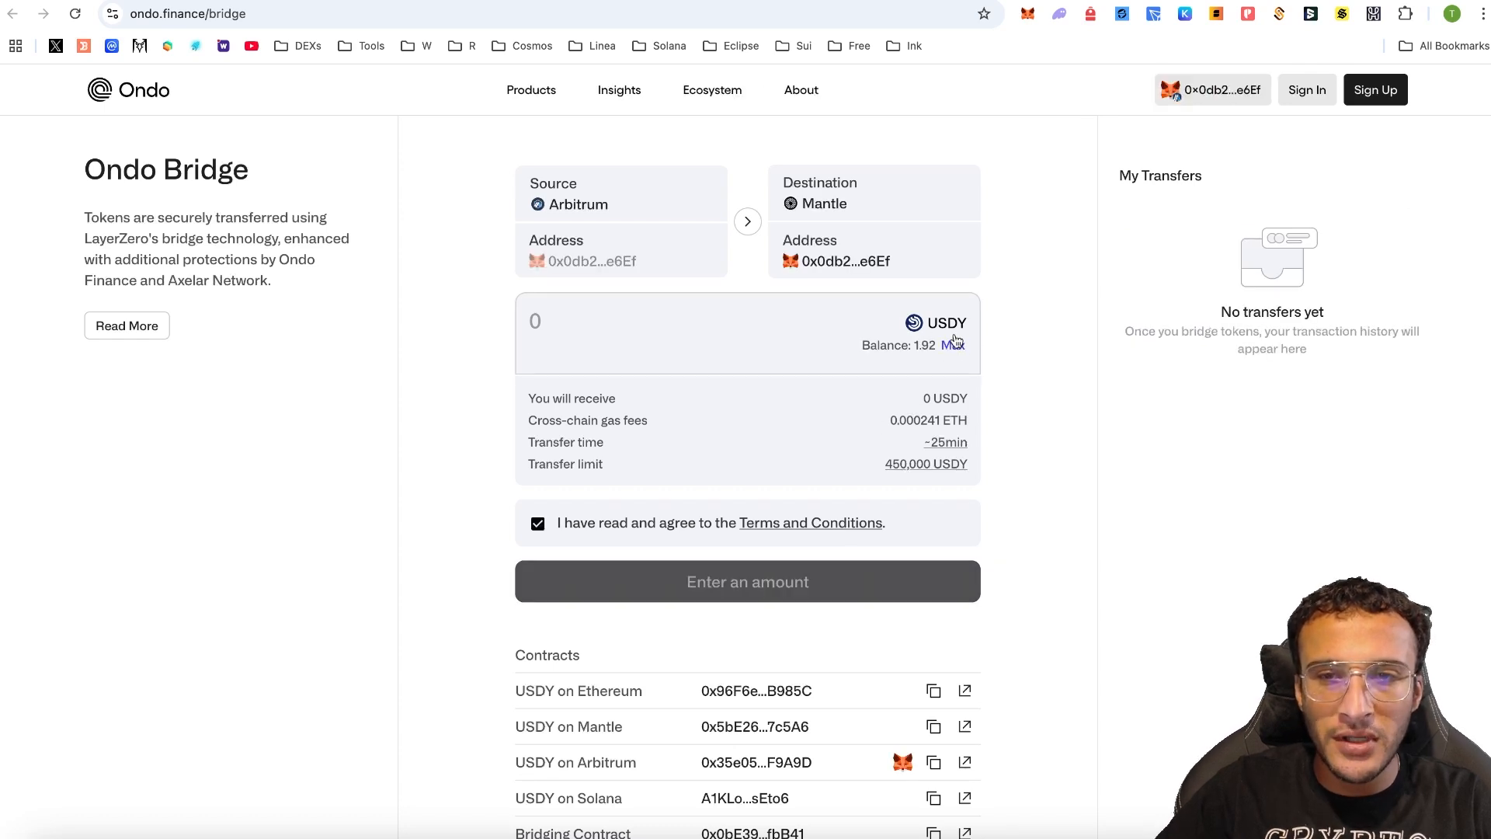
left_click(953, 346)
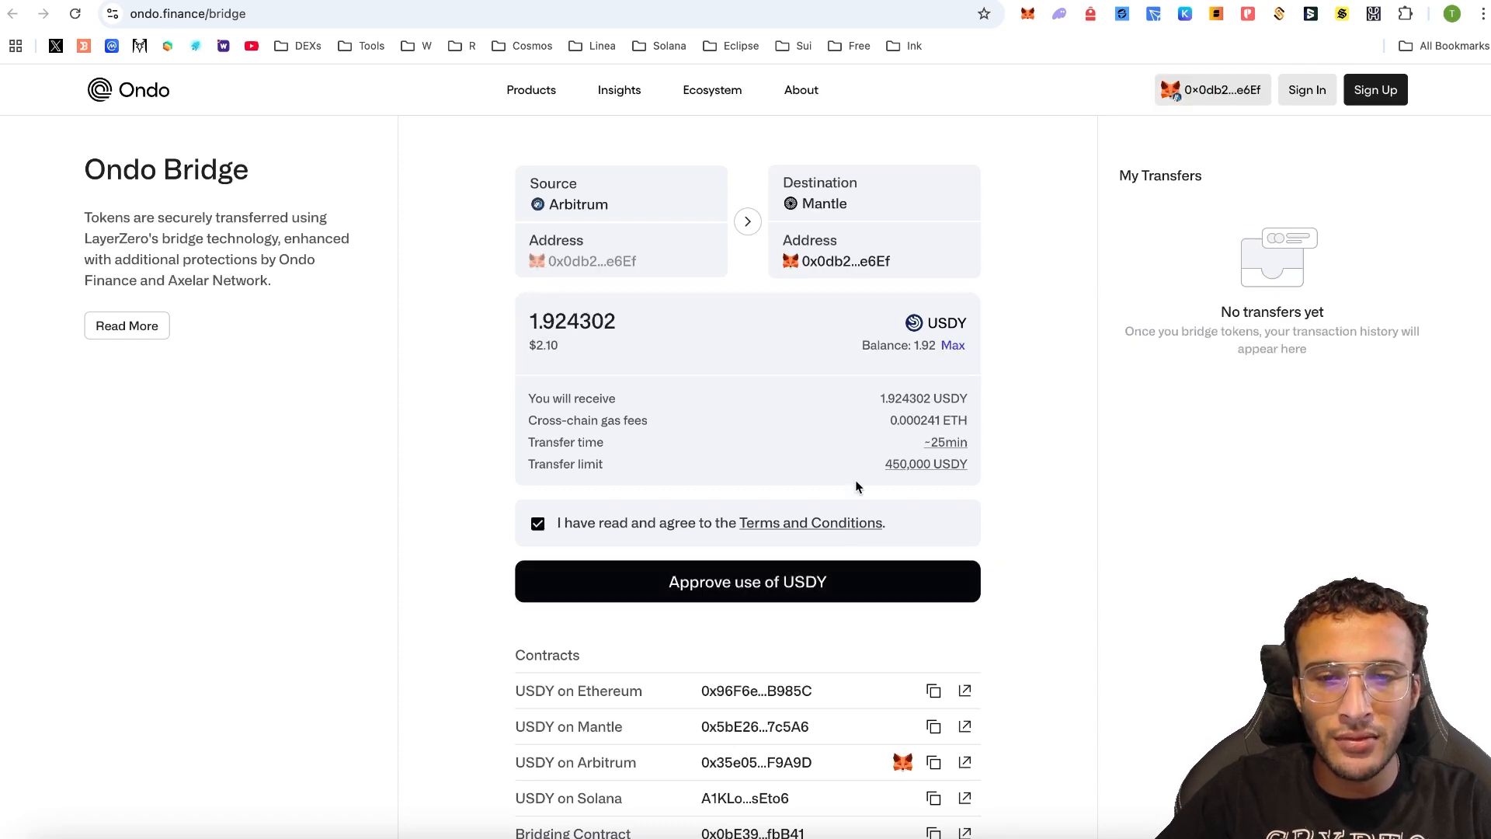
left_click(845, 207)
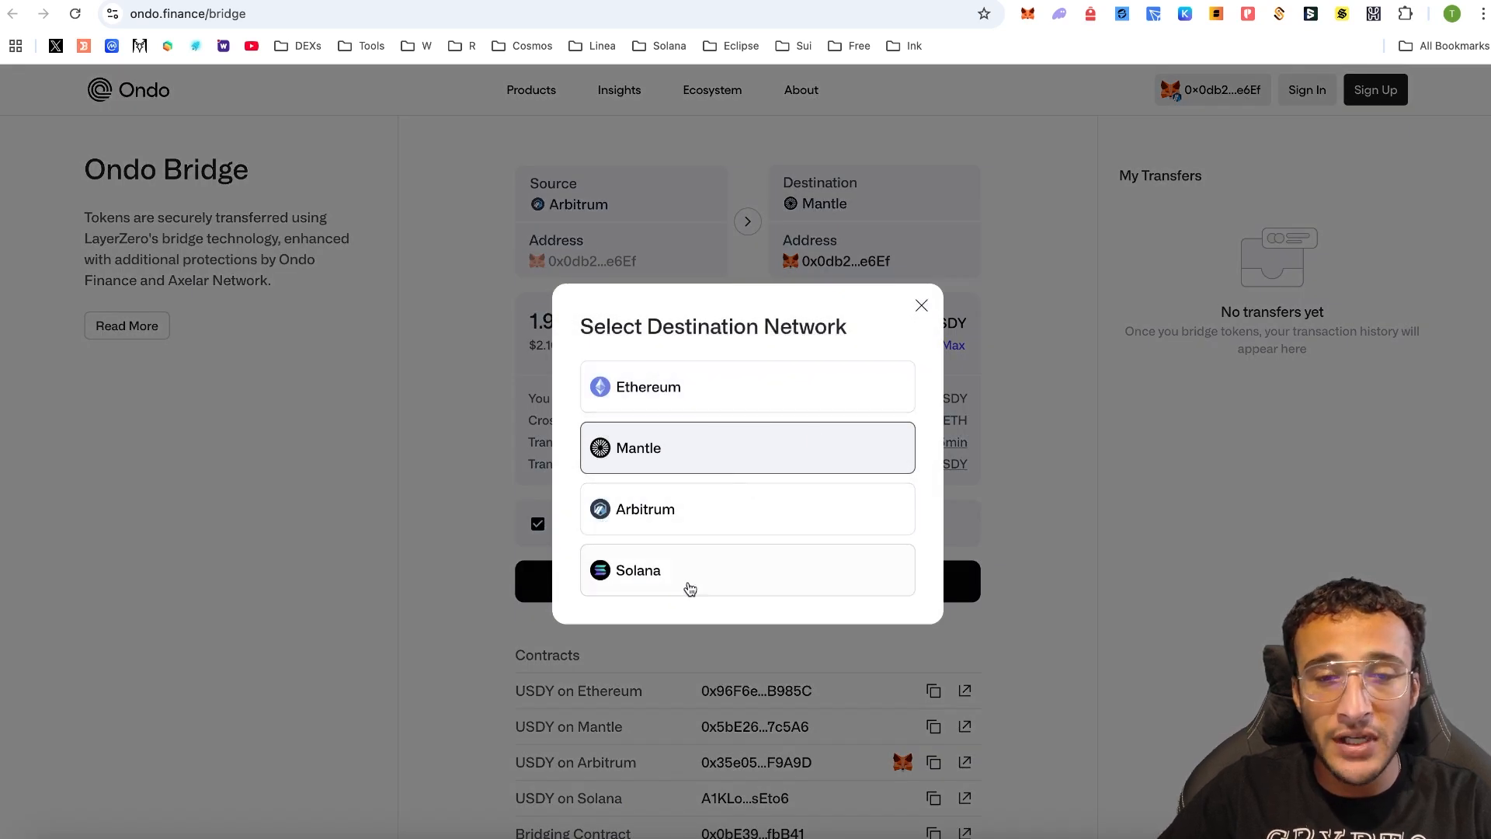
left_click(779, 396)
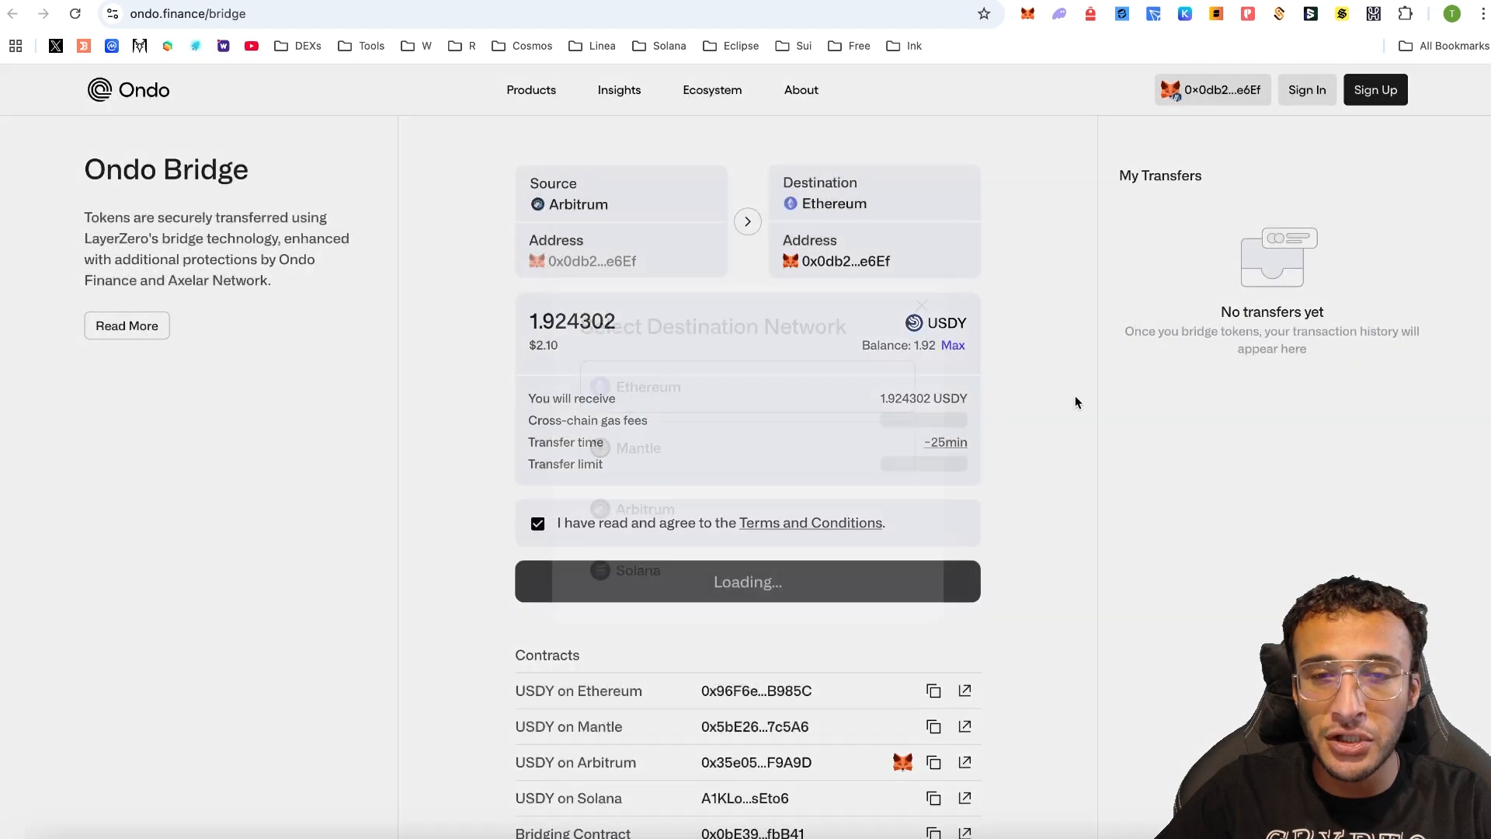
left_click(955, 582)
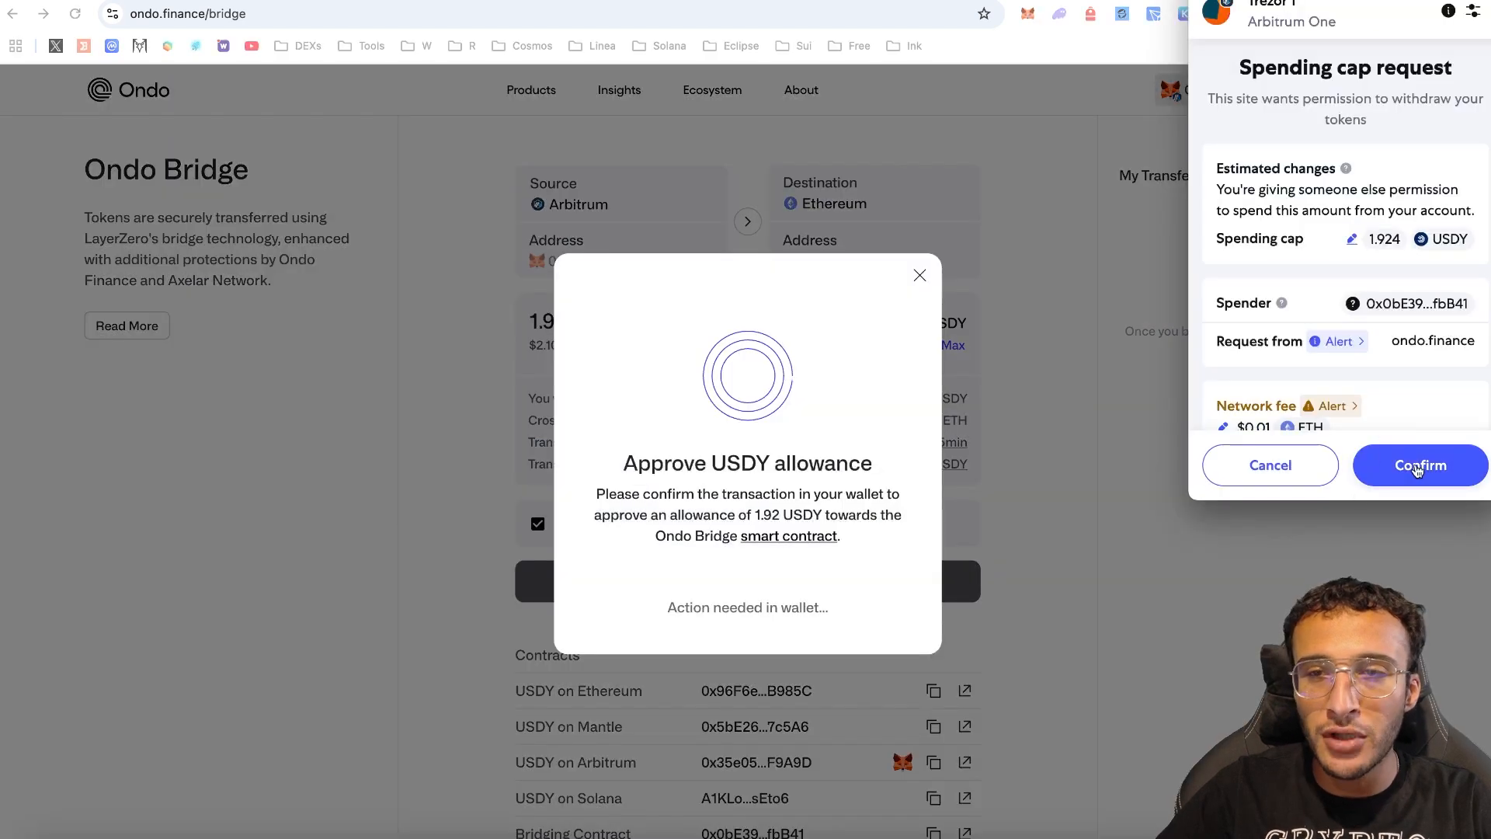
left_click(1419, 466)
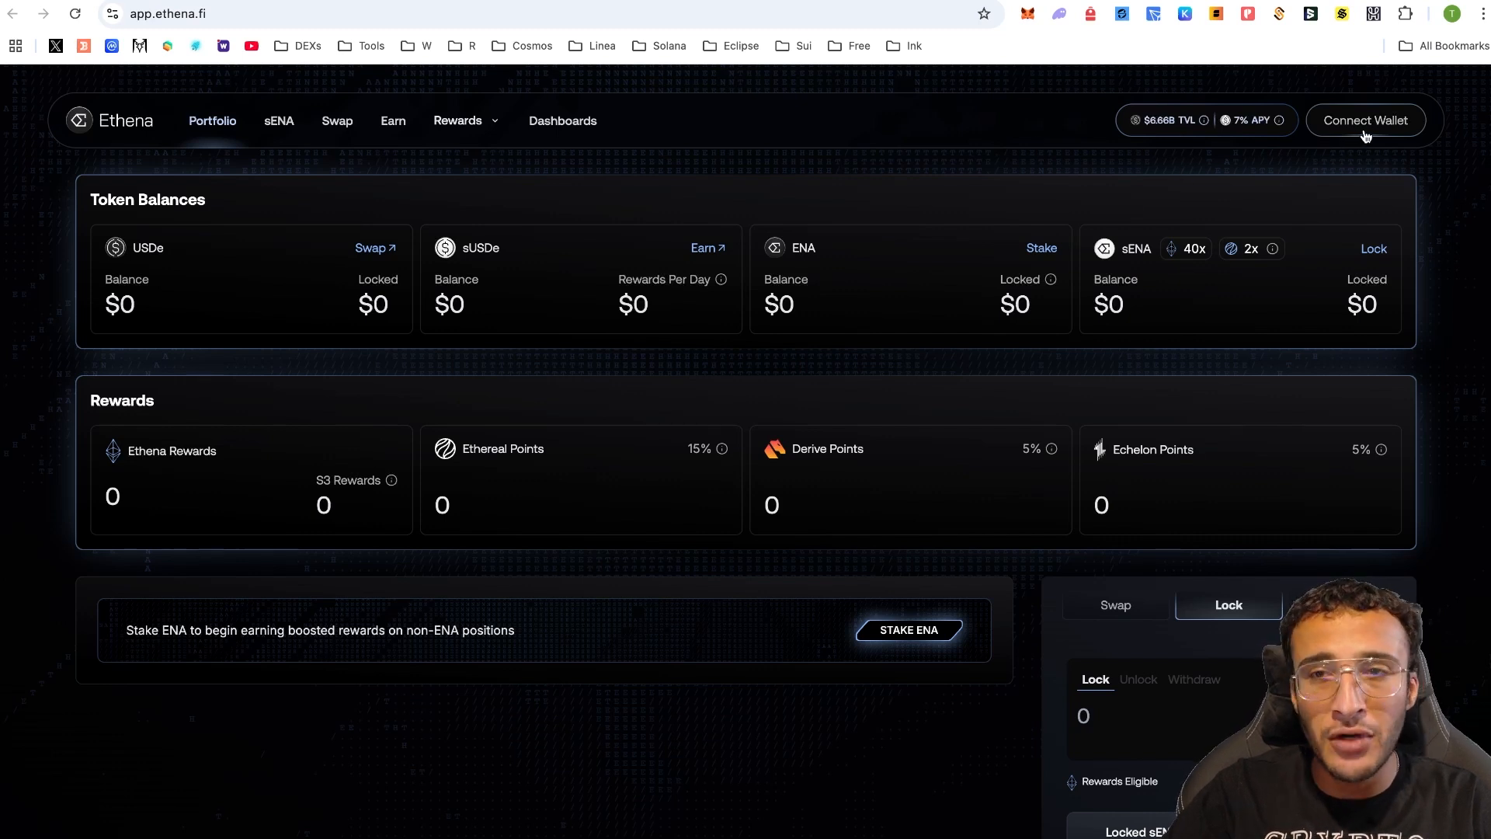
- Connect the MetaMask wallet to Ethena
left_click(1365, 137)
left_click(748, 267)
left_click(1409, 465)
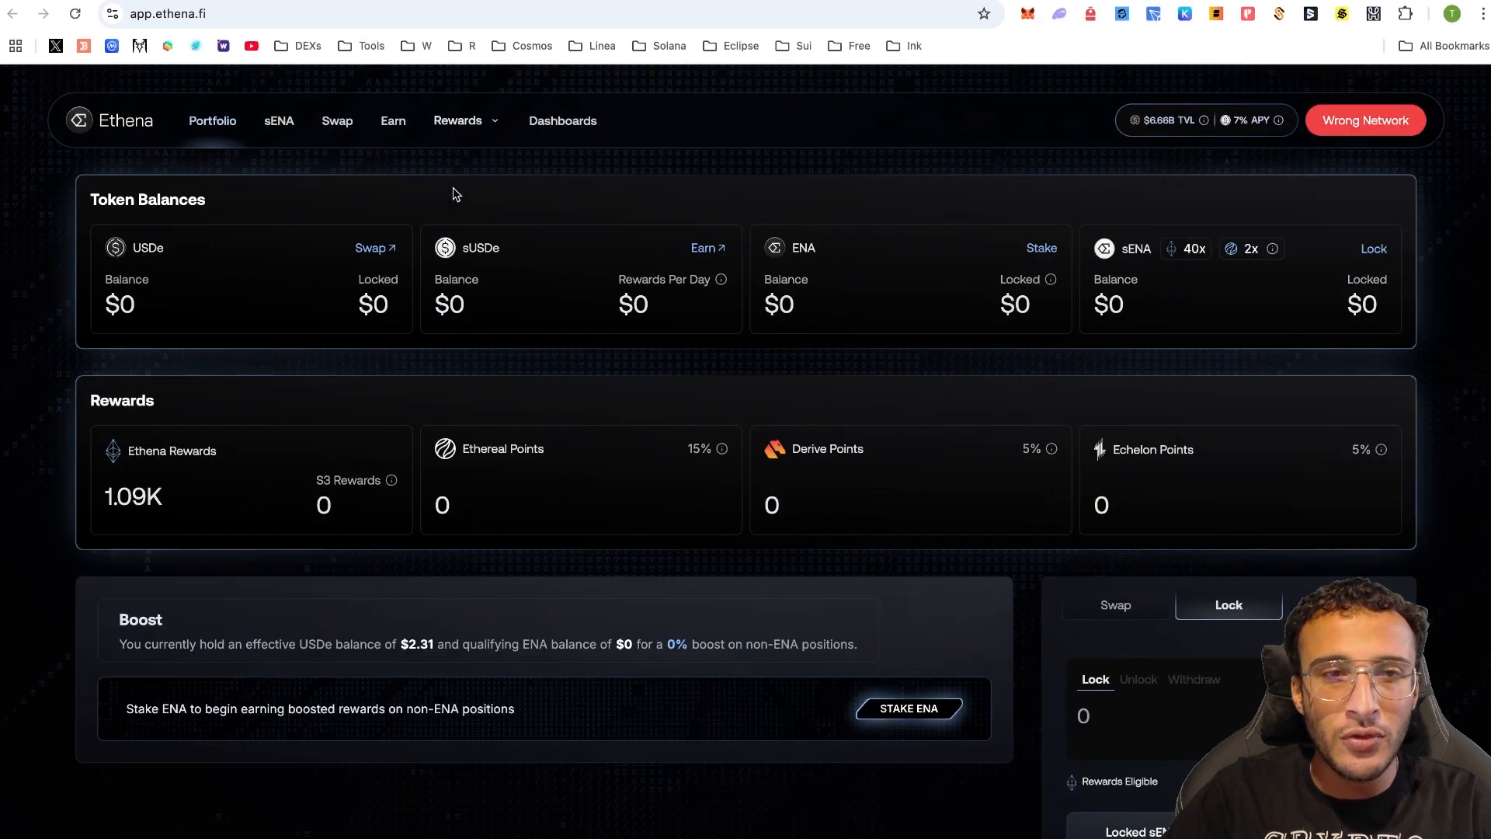
- Switch Ethena's swap widget to Bridge mode and browse the source chain and token list
left_click(350, 135)
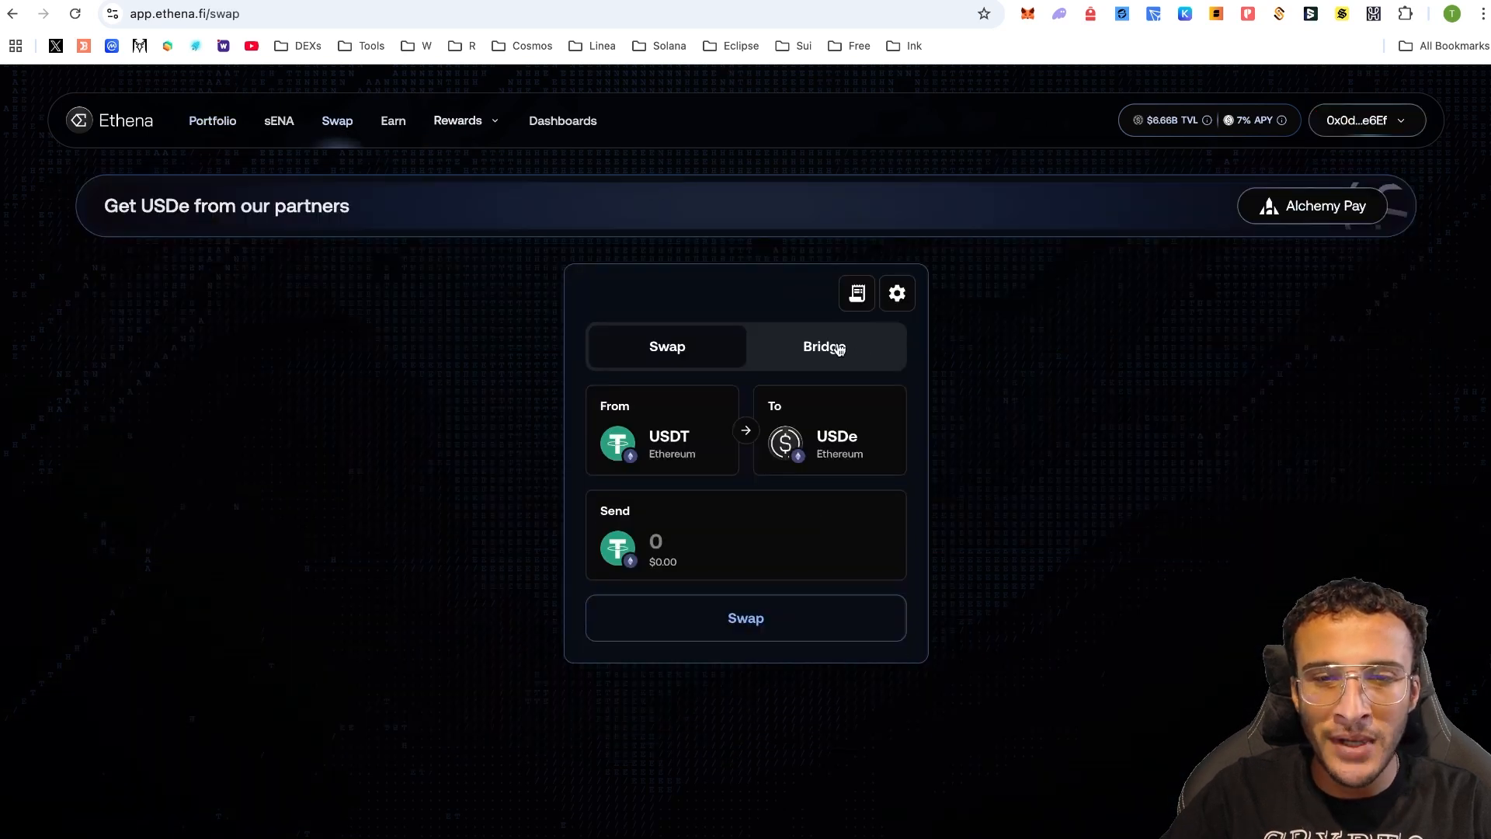
left_click(839, 350)
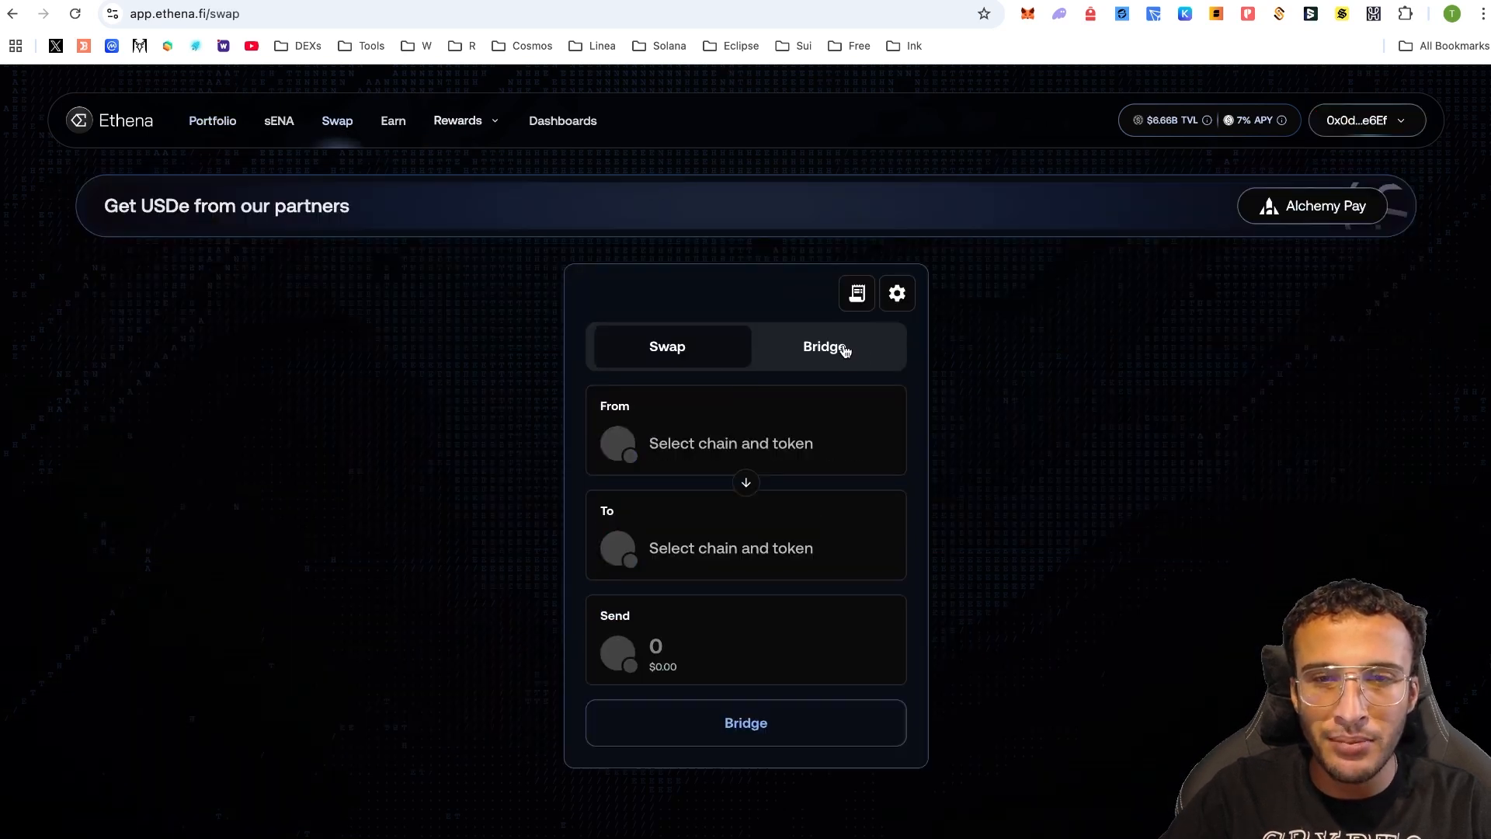
left_click(741, 432)
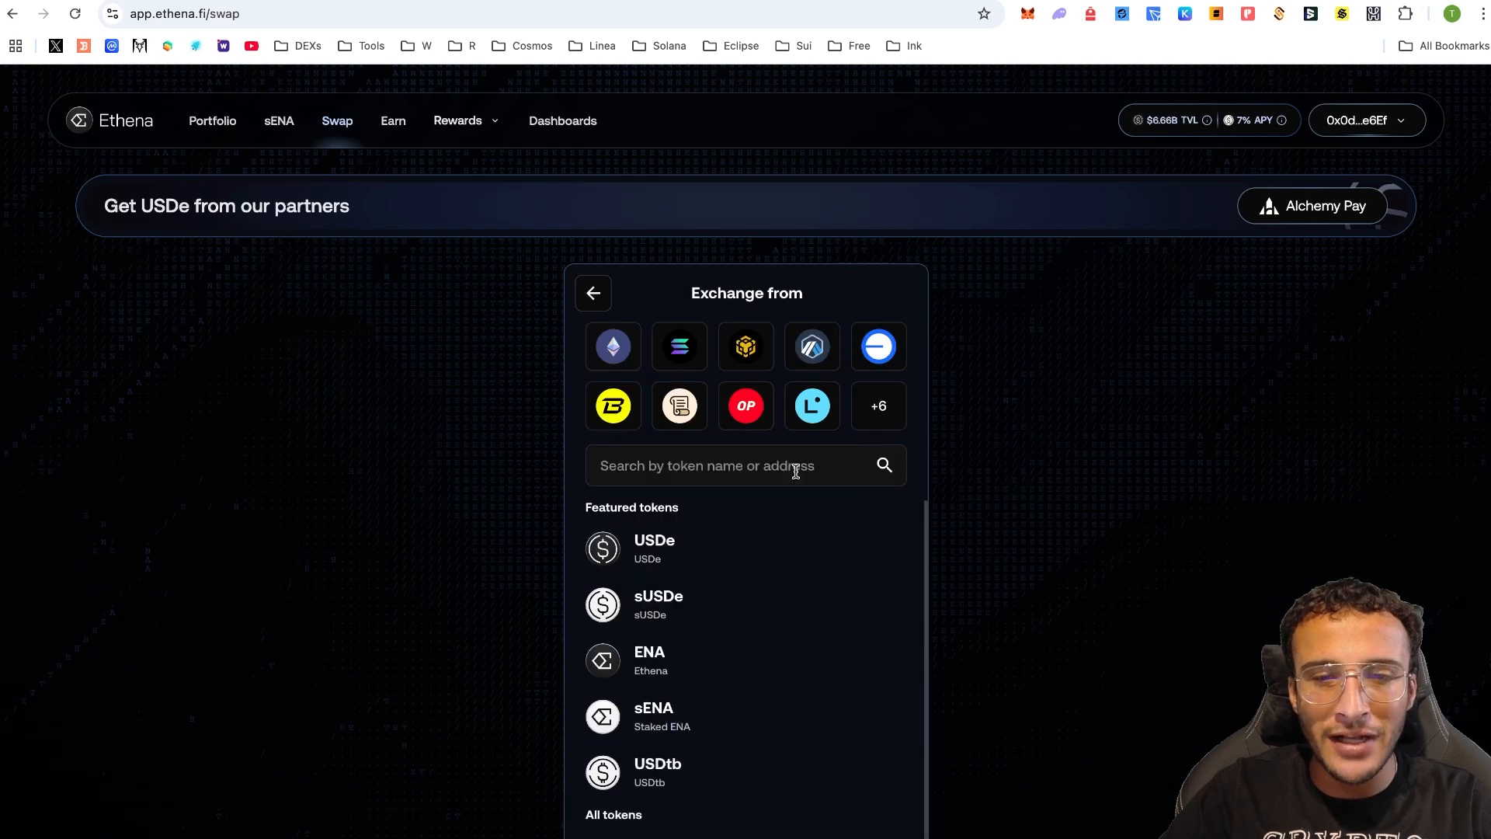
scroll(795, 473, "down", 1)
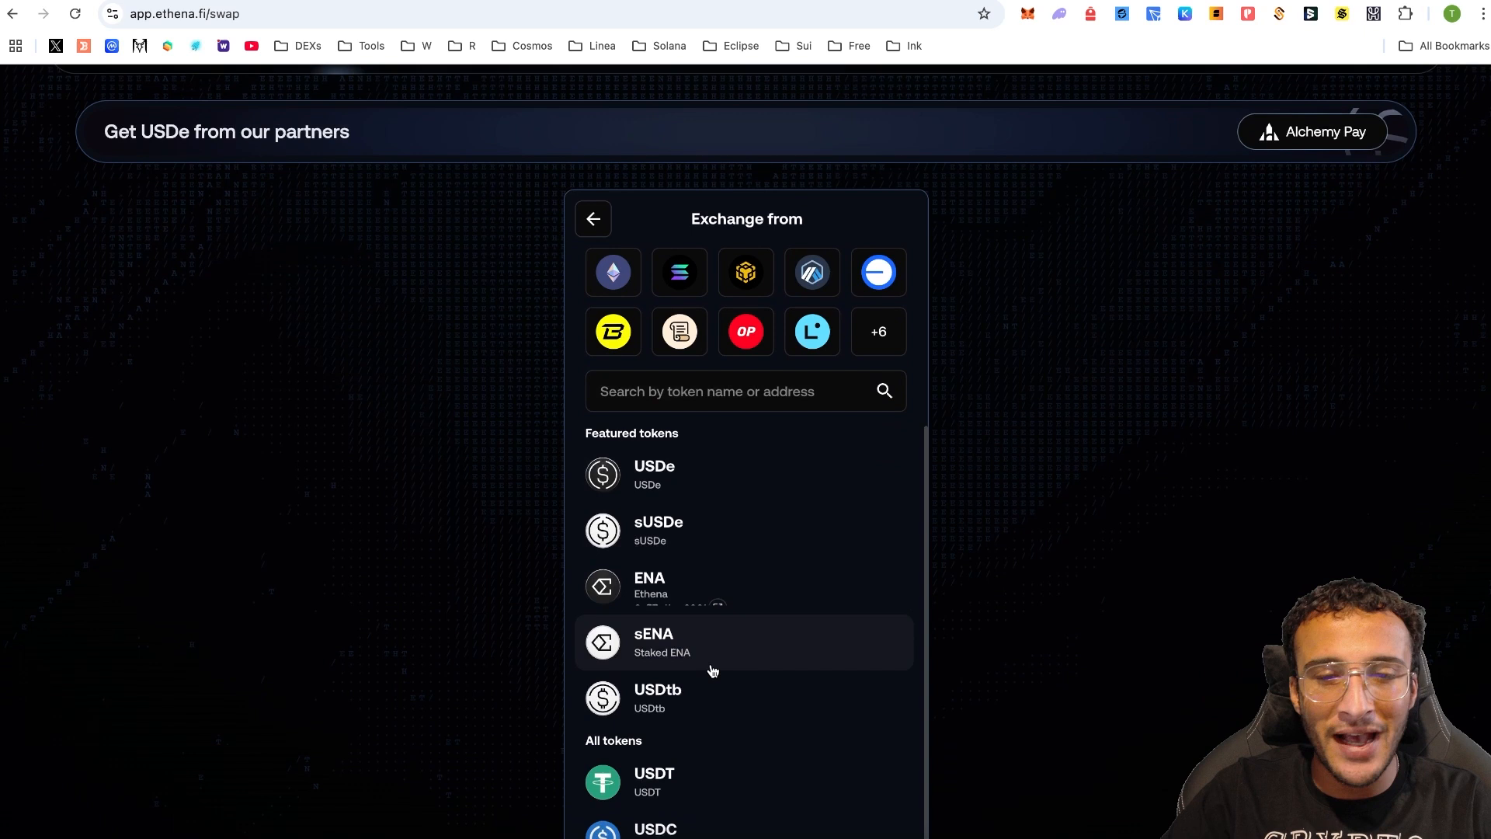
scroll(776, 675, "down", 2)
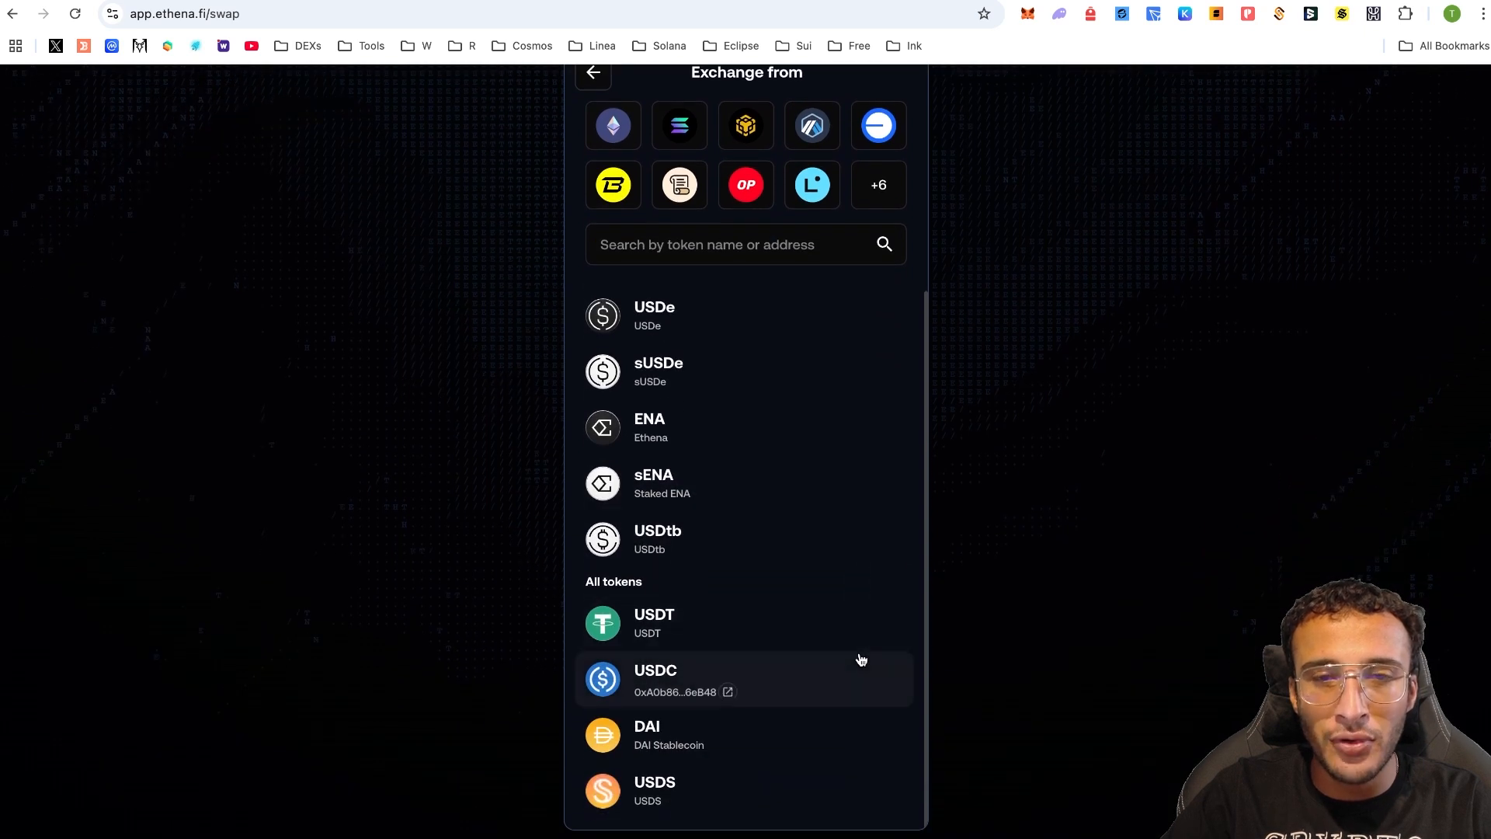
scroll(860, 659, "up", 2)
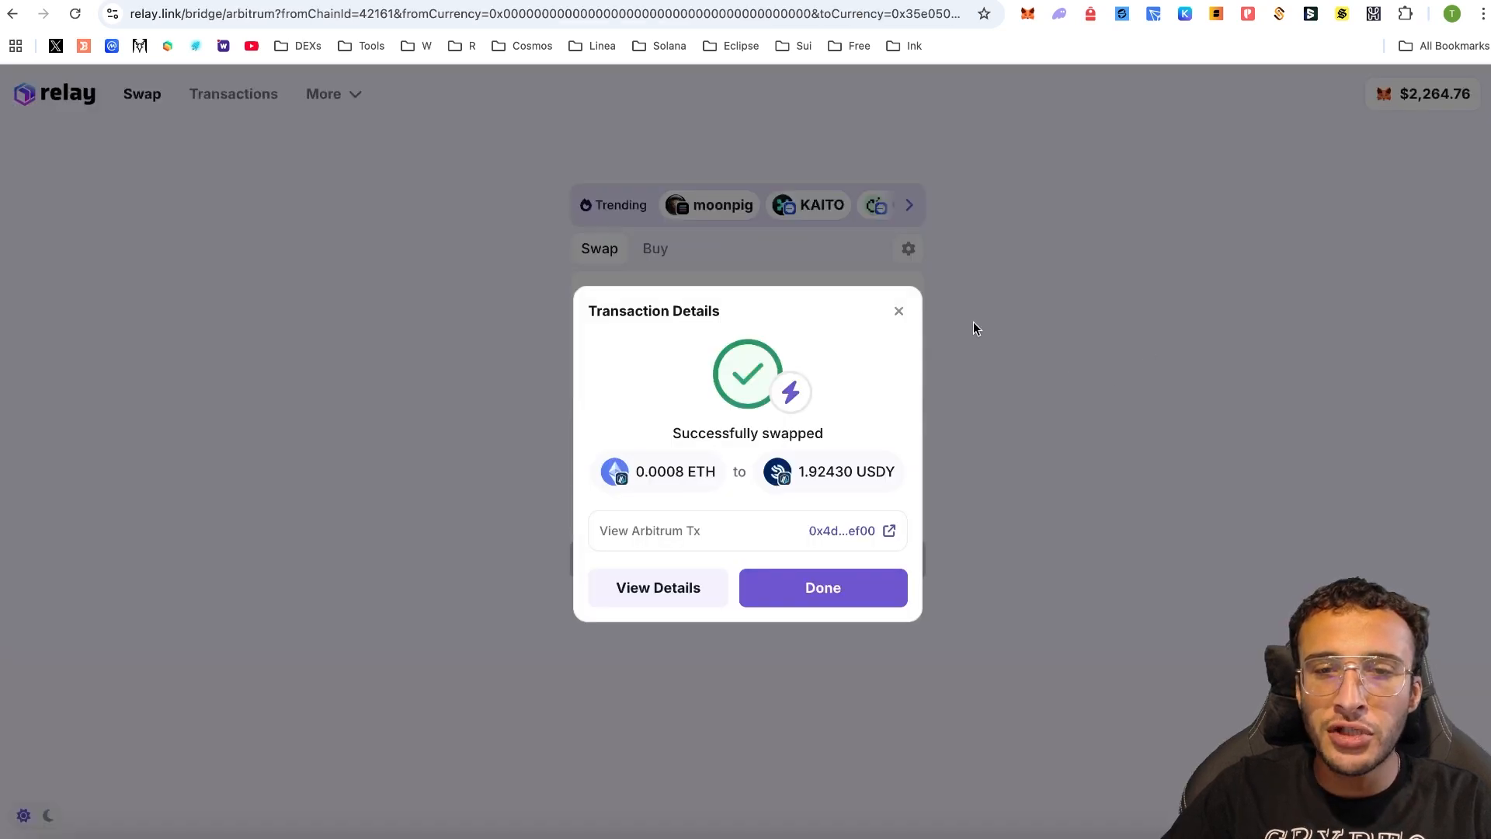
- Dismiss the previous success message and set Relay's sell token to ETH on Base
left_click(1023, 314)
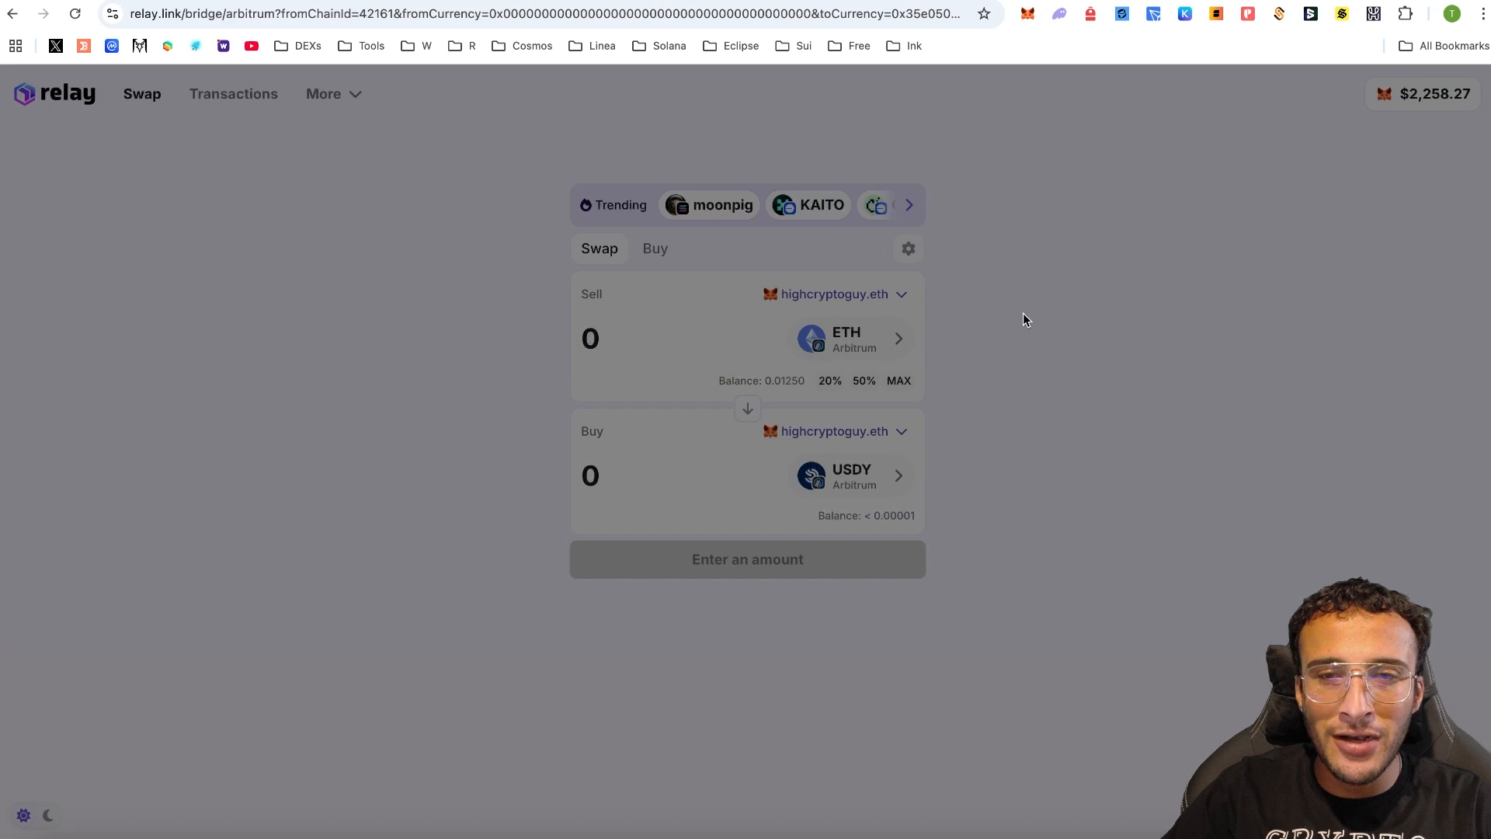
left_click(589, 418)
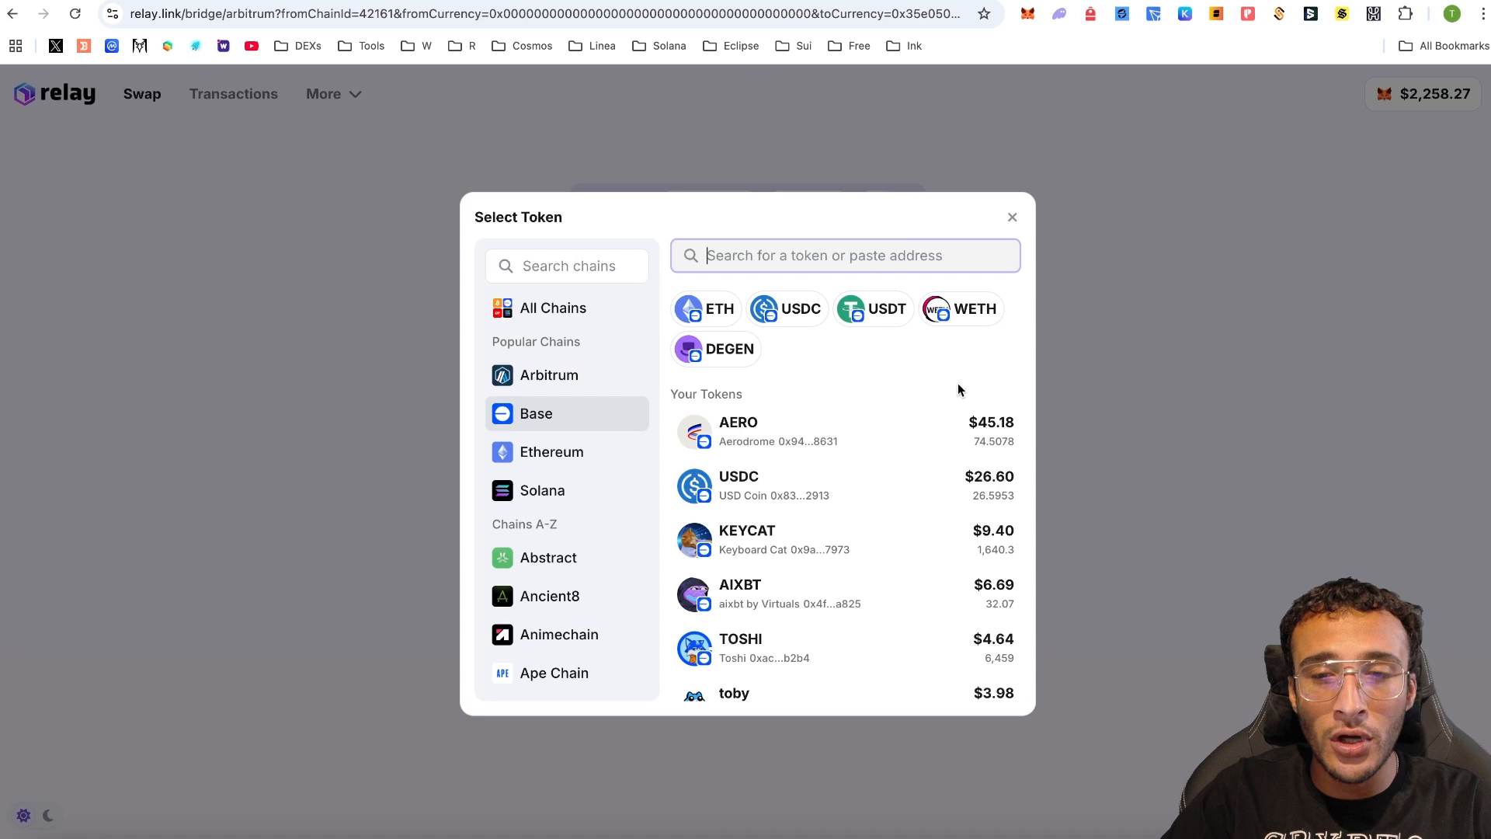
left_click(730, 314)
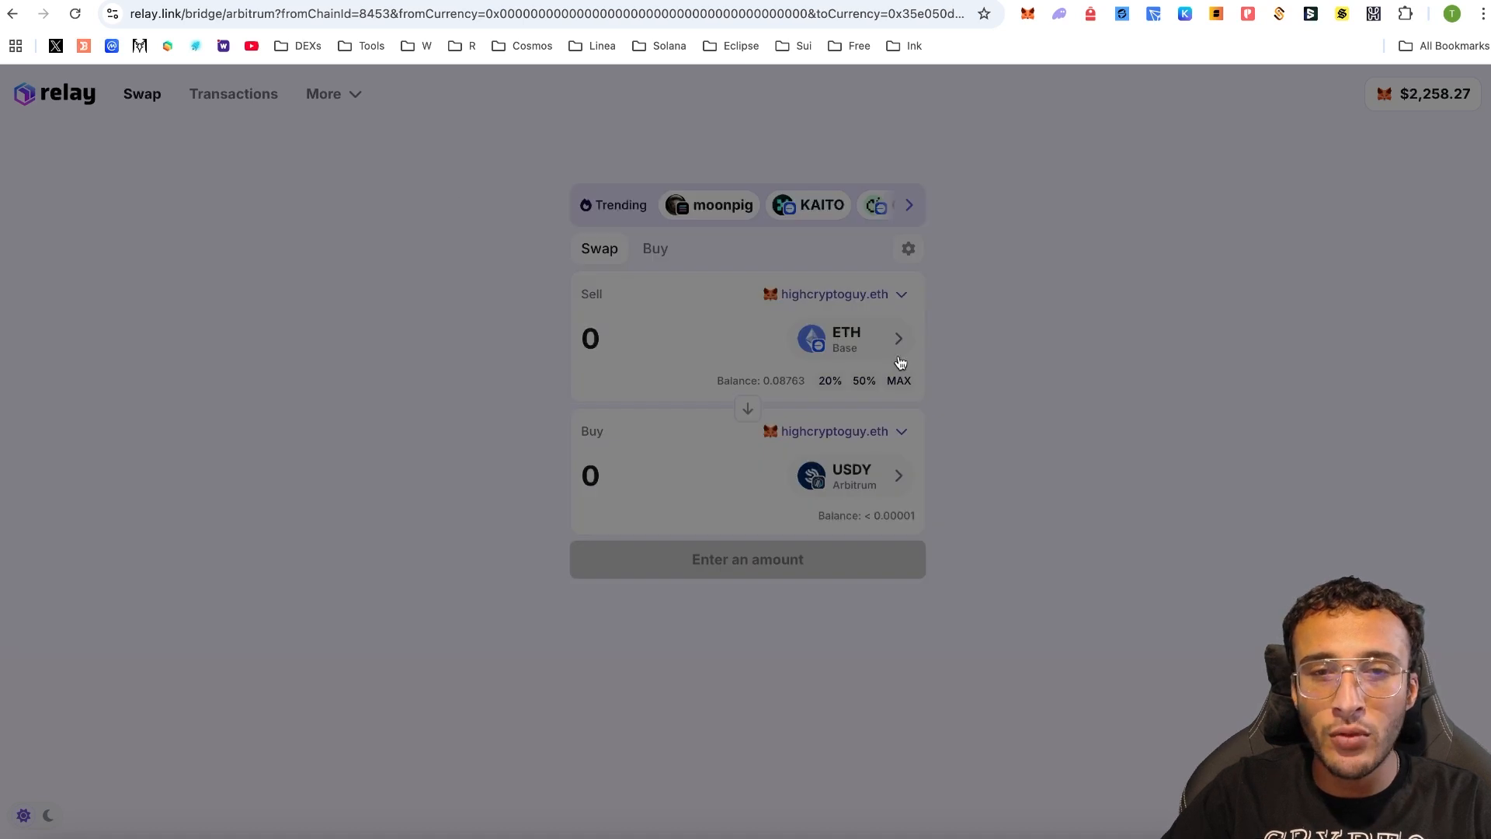
- Search 'usdce', pick USDe on Base to buy, and approve the 0.0008 ETH swap in MetaMask
left_click(884, 477)
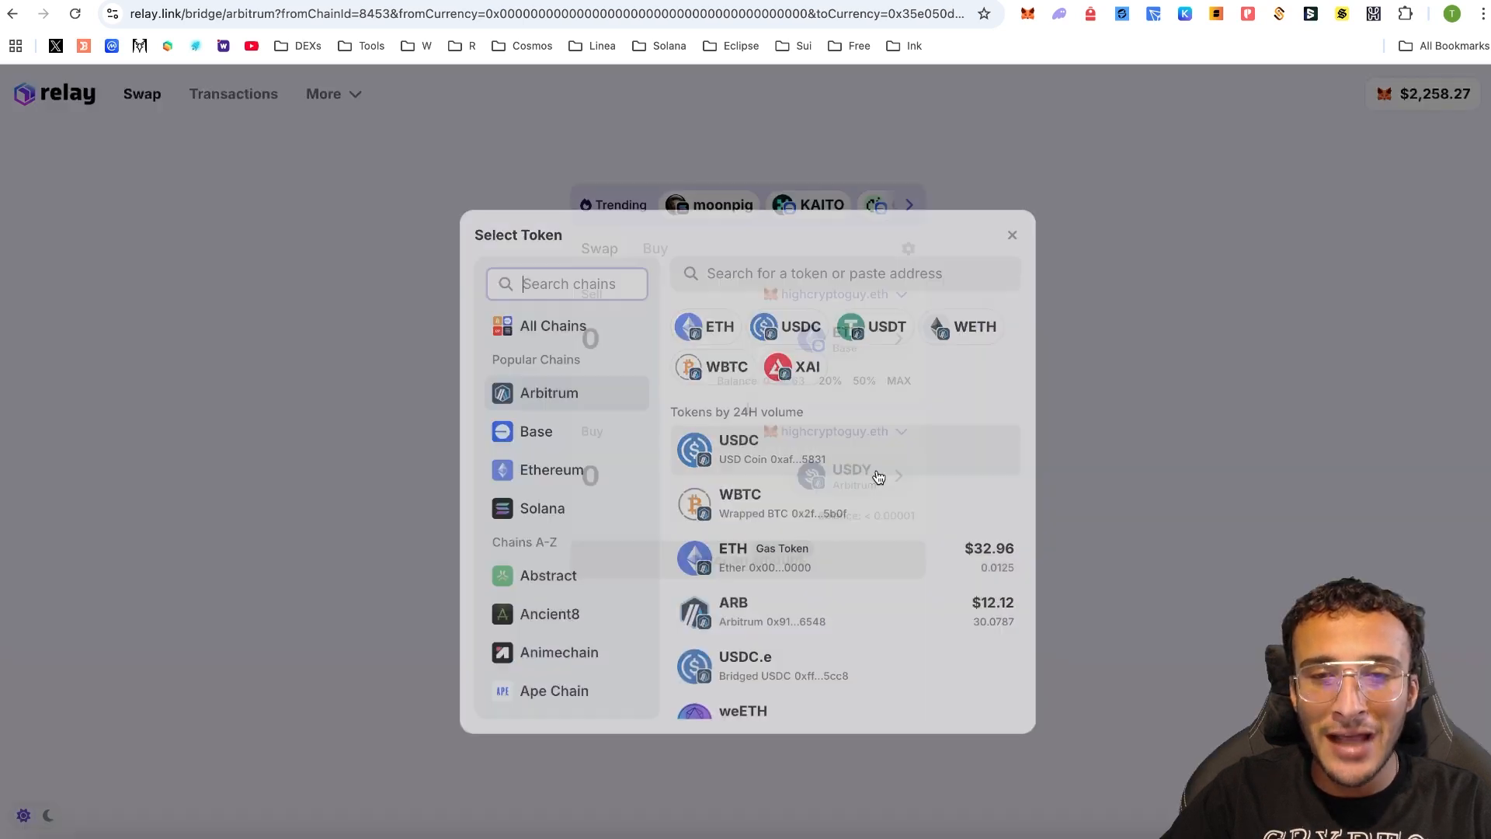
left_click(579, 338)
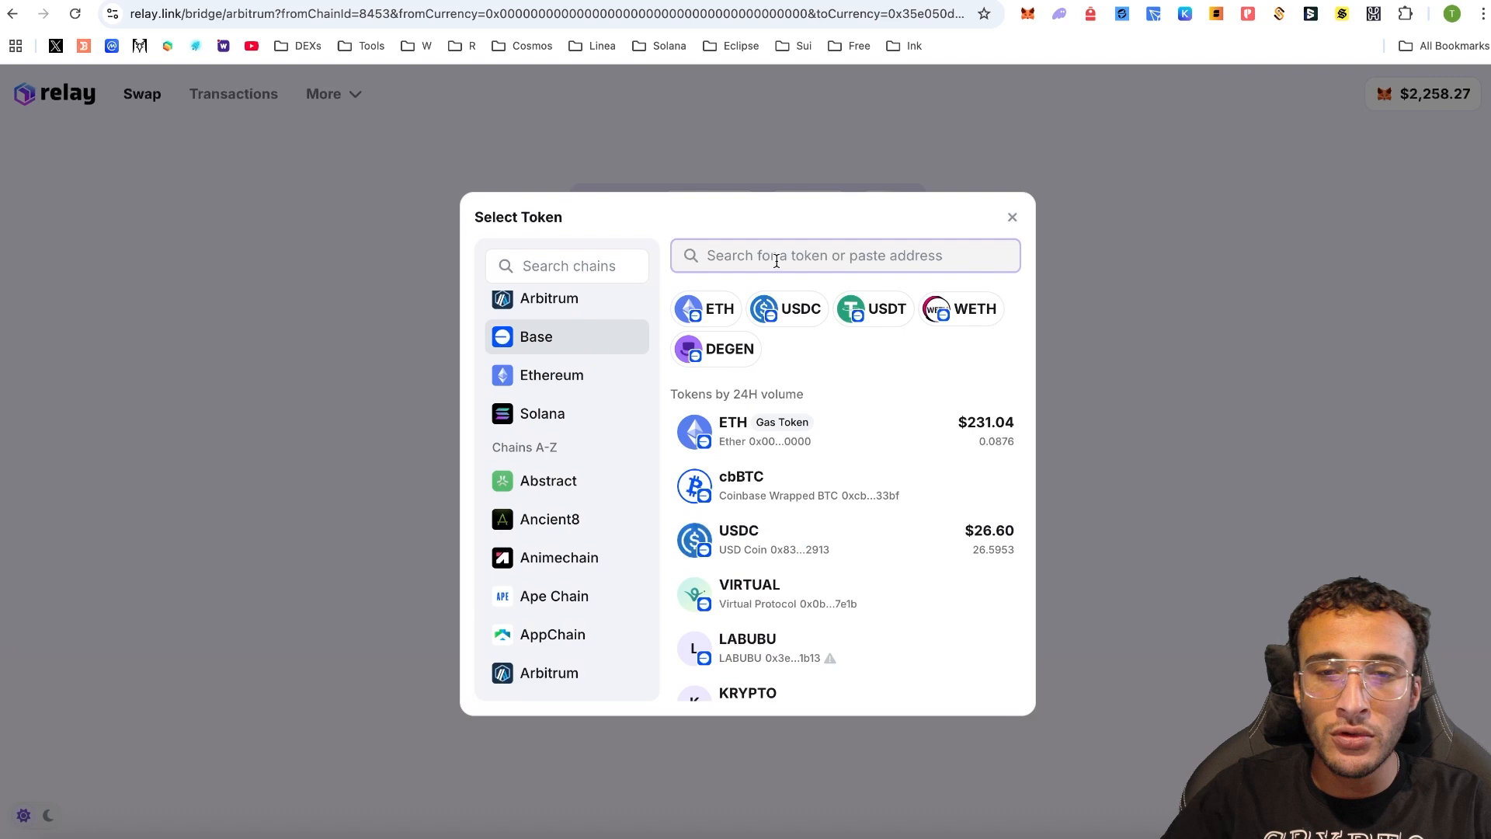
type("u")
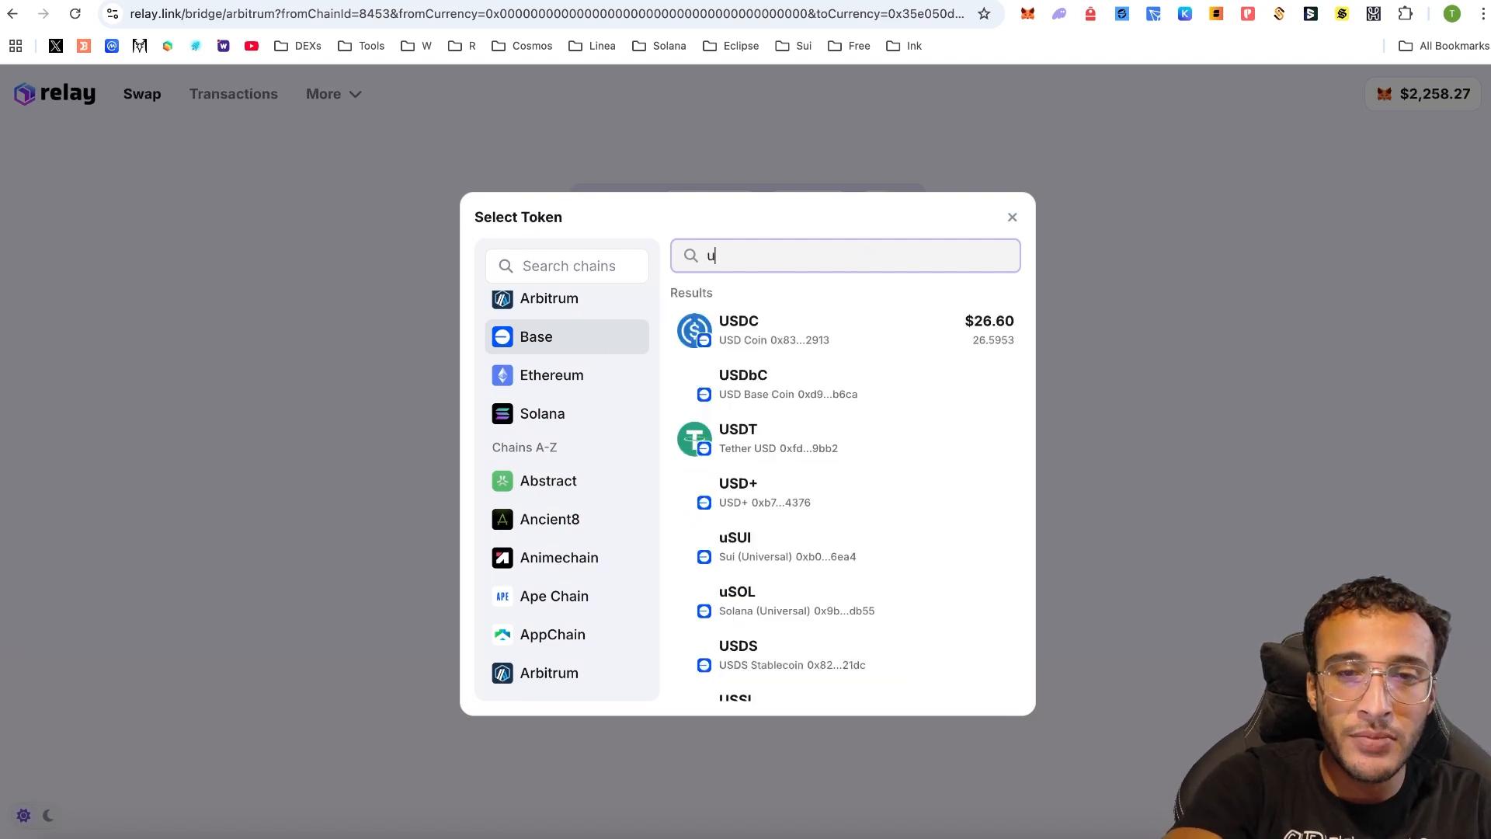
type("s")
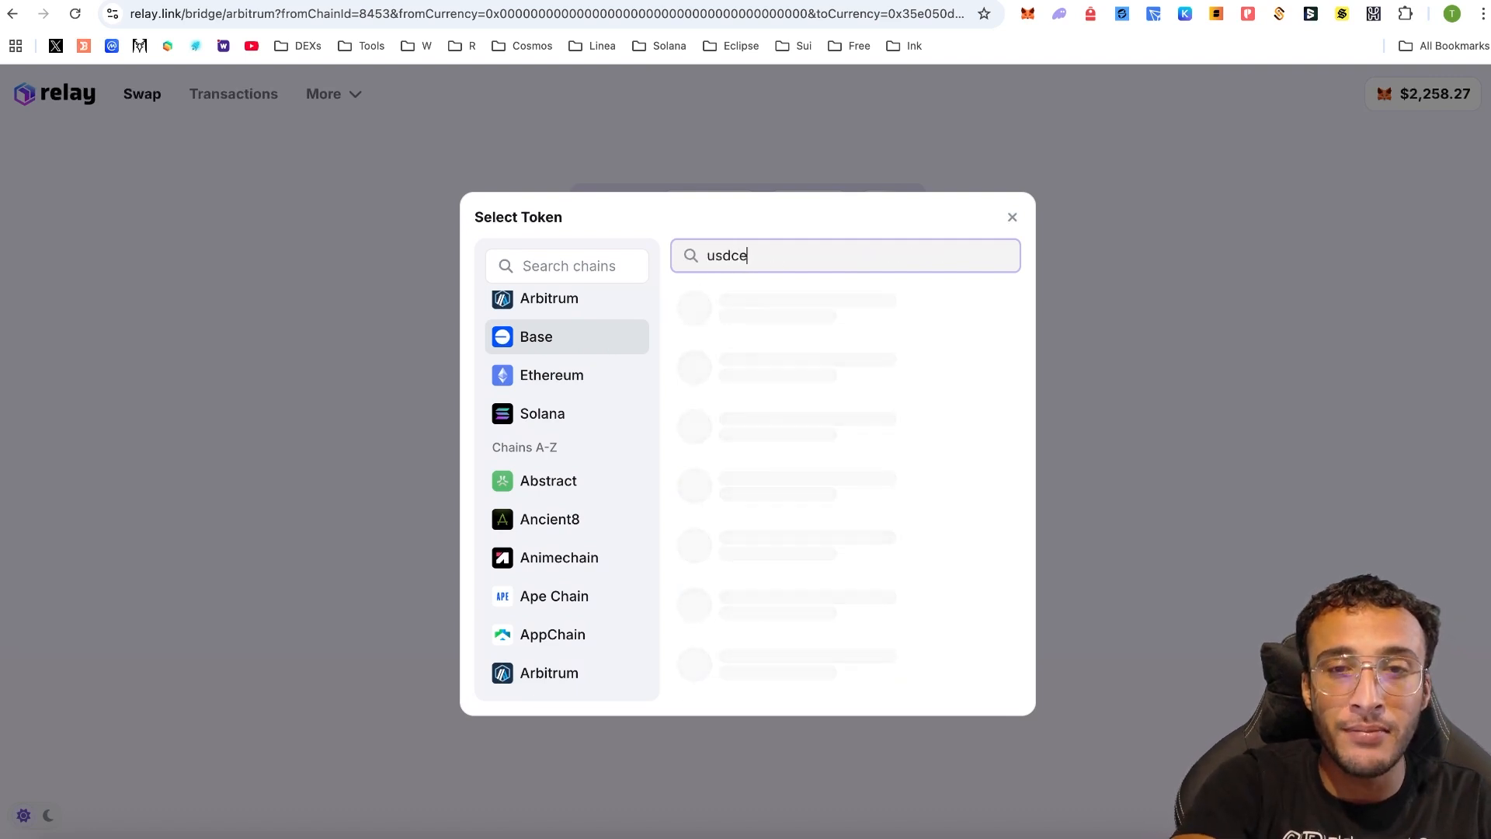
type("dce")
left_click(659, 626)
left_click(750, 614)
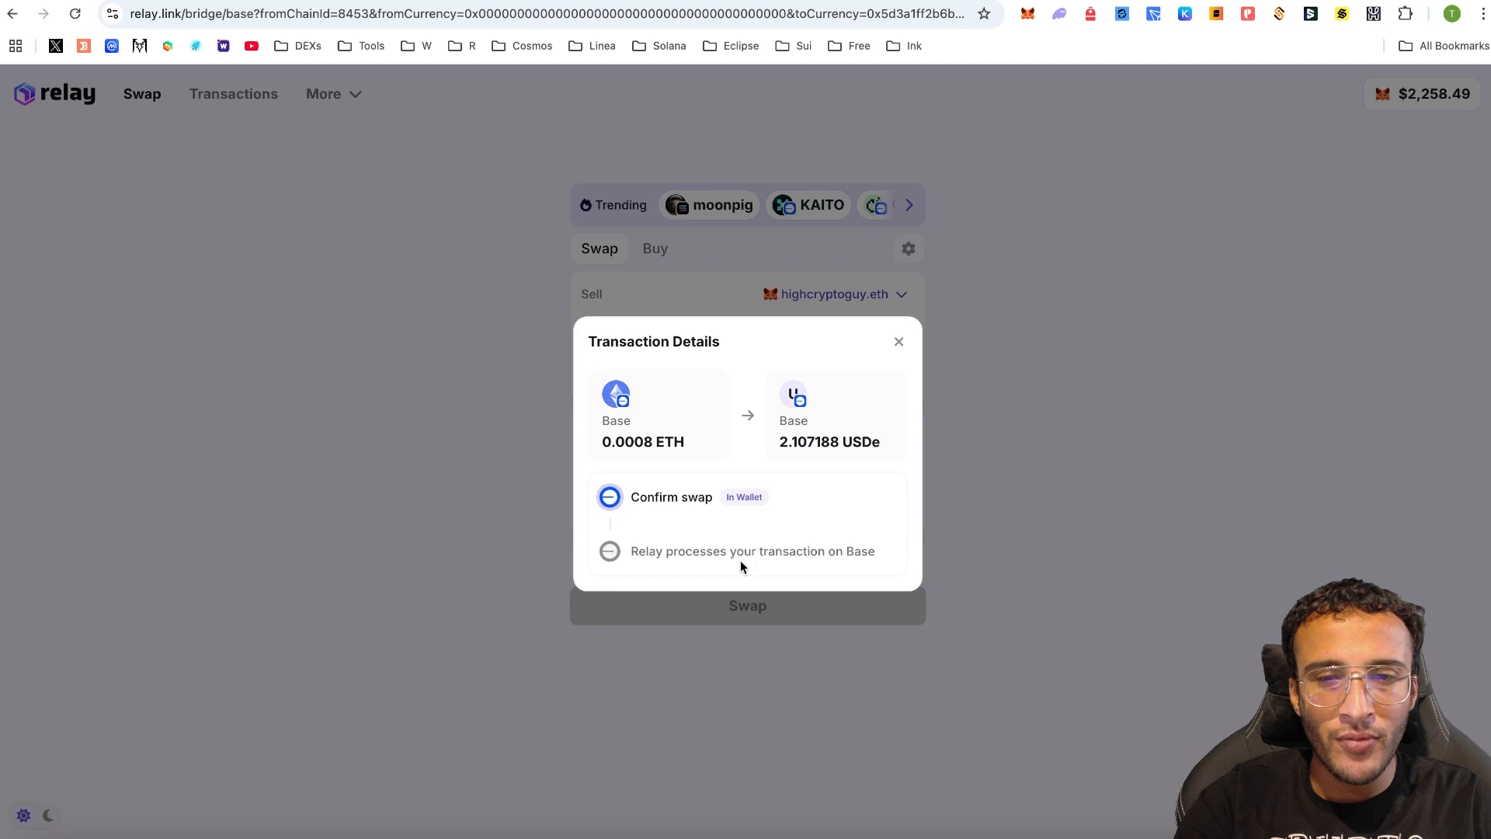
left_click(1440, 462)
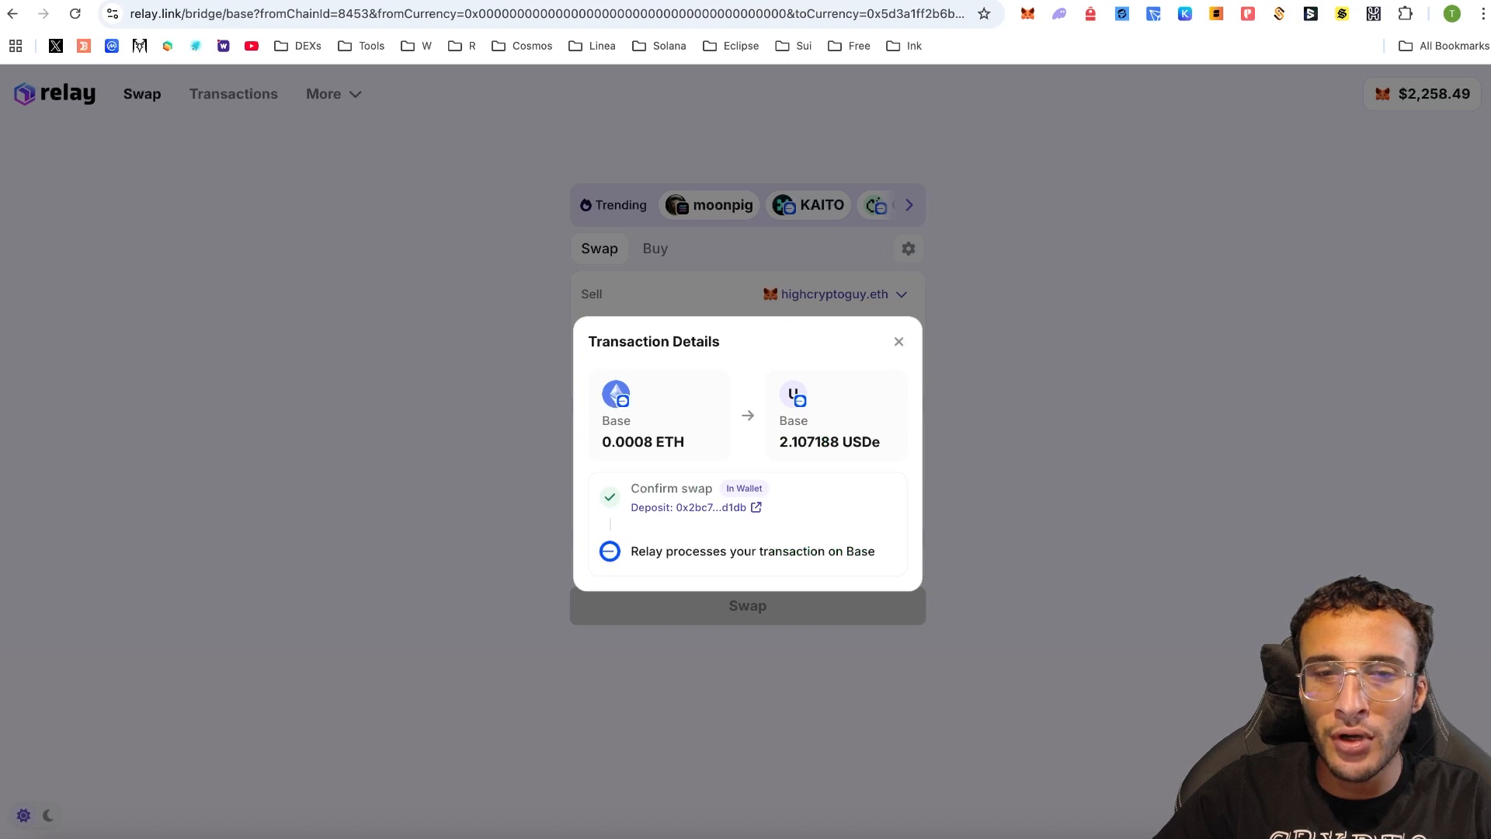
left_click(1328, 0)
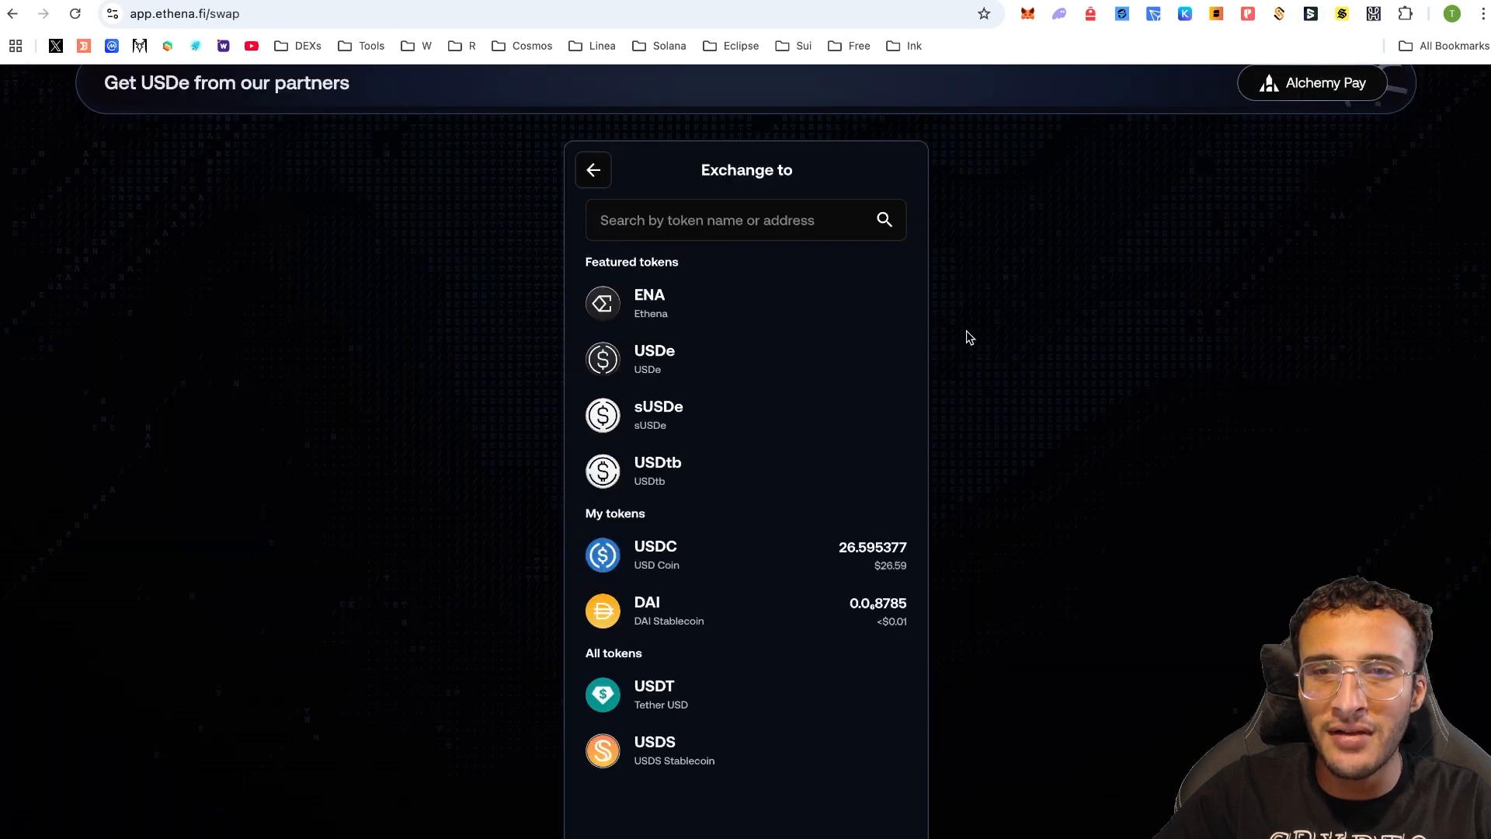
- Set Ethena's bridge from USDe on Base to USDe on BSC with the max 2.106124 amount
left_click(595, 170)
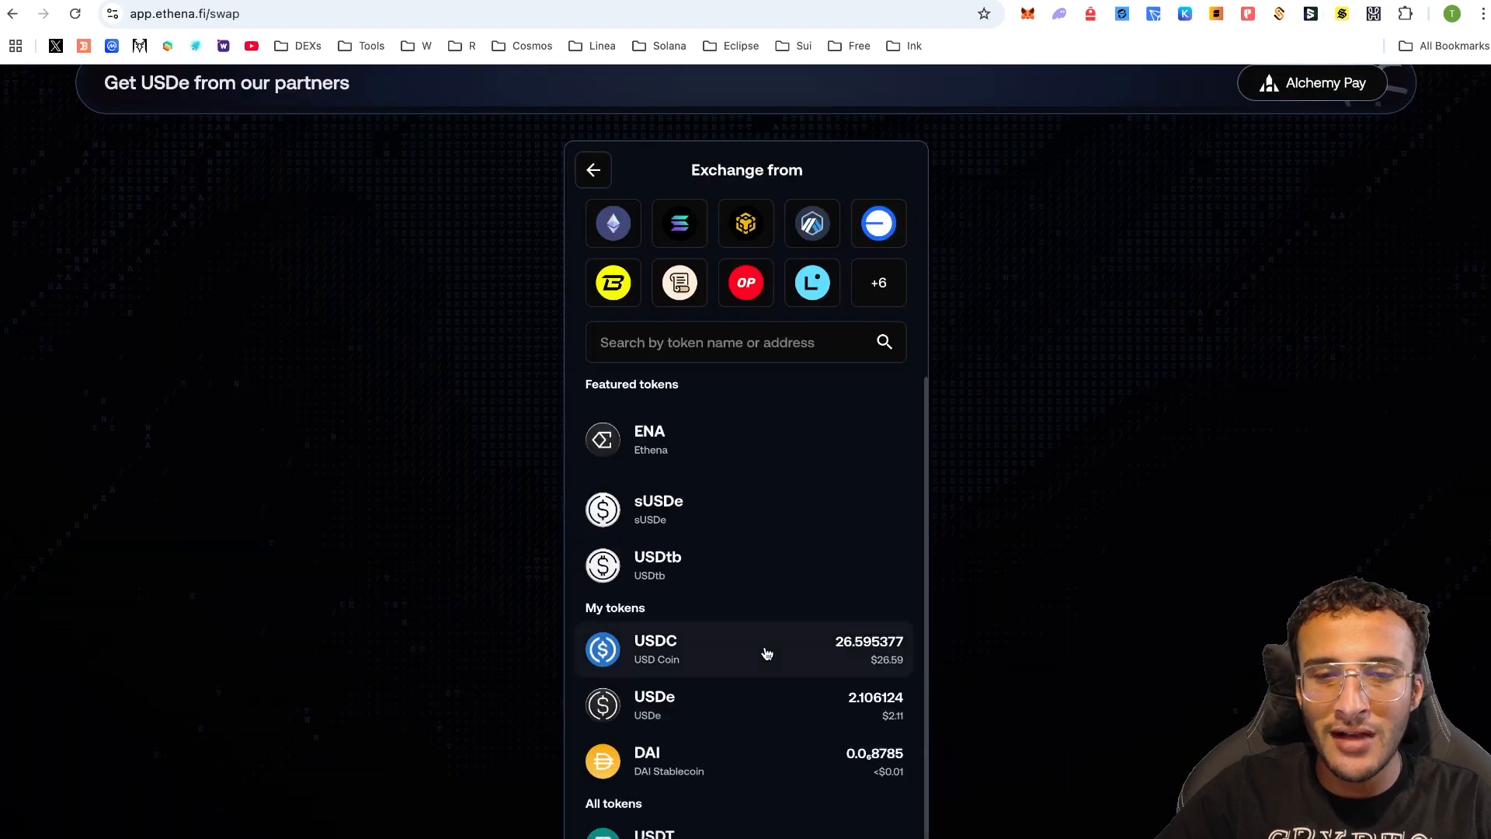
left_click(792, 711)
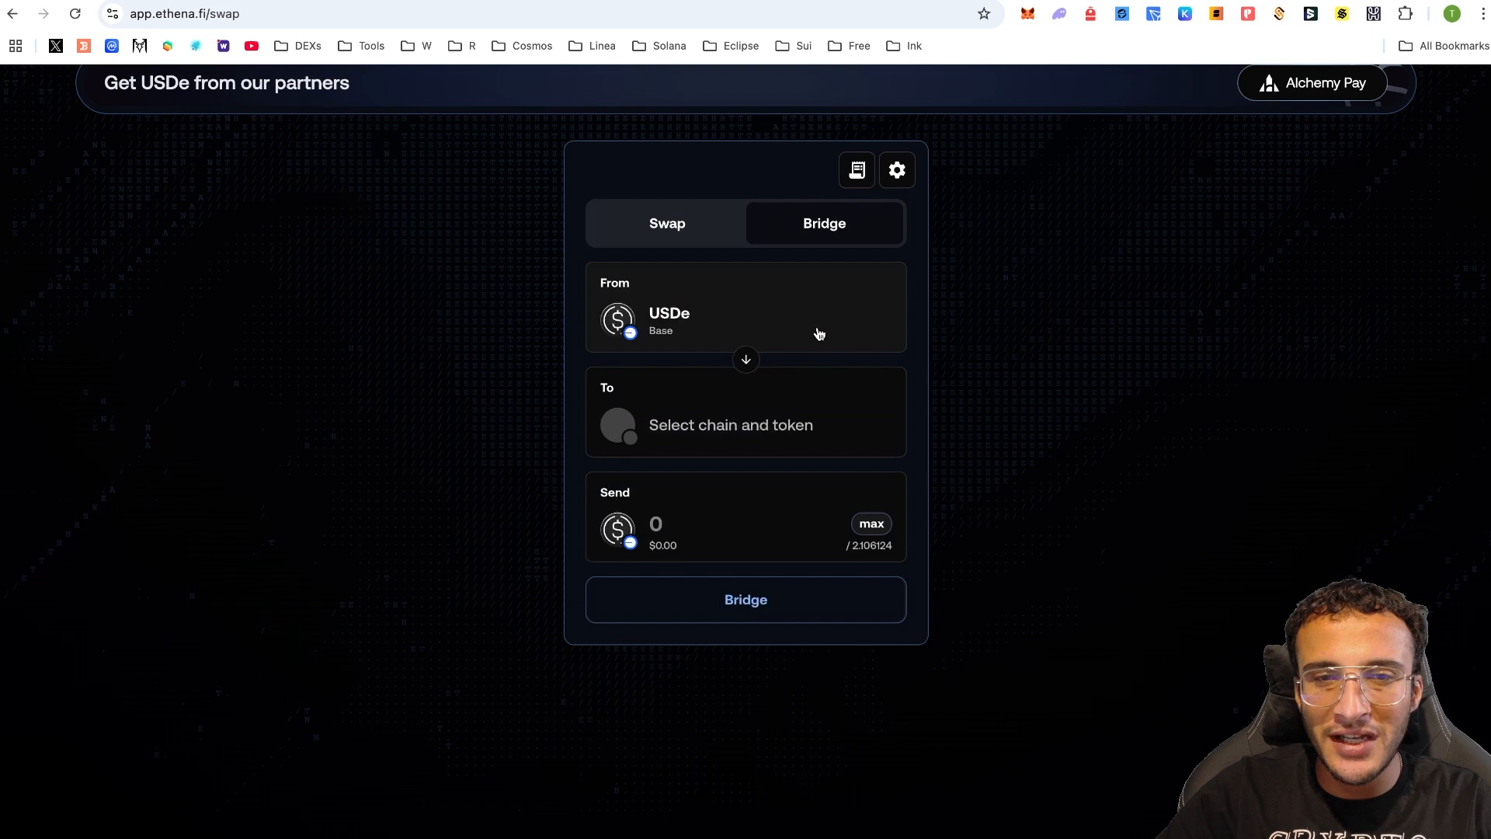
left_click(822, 433)
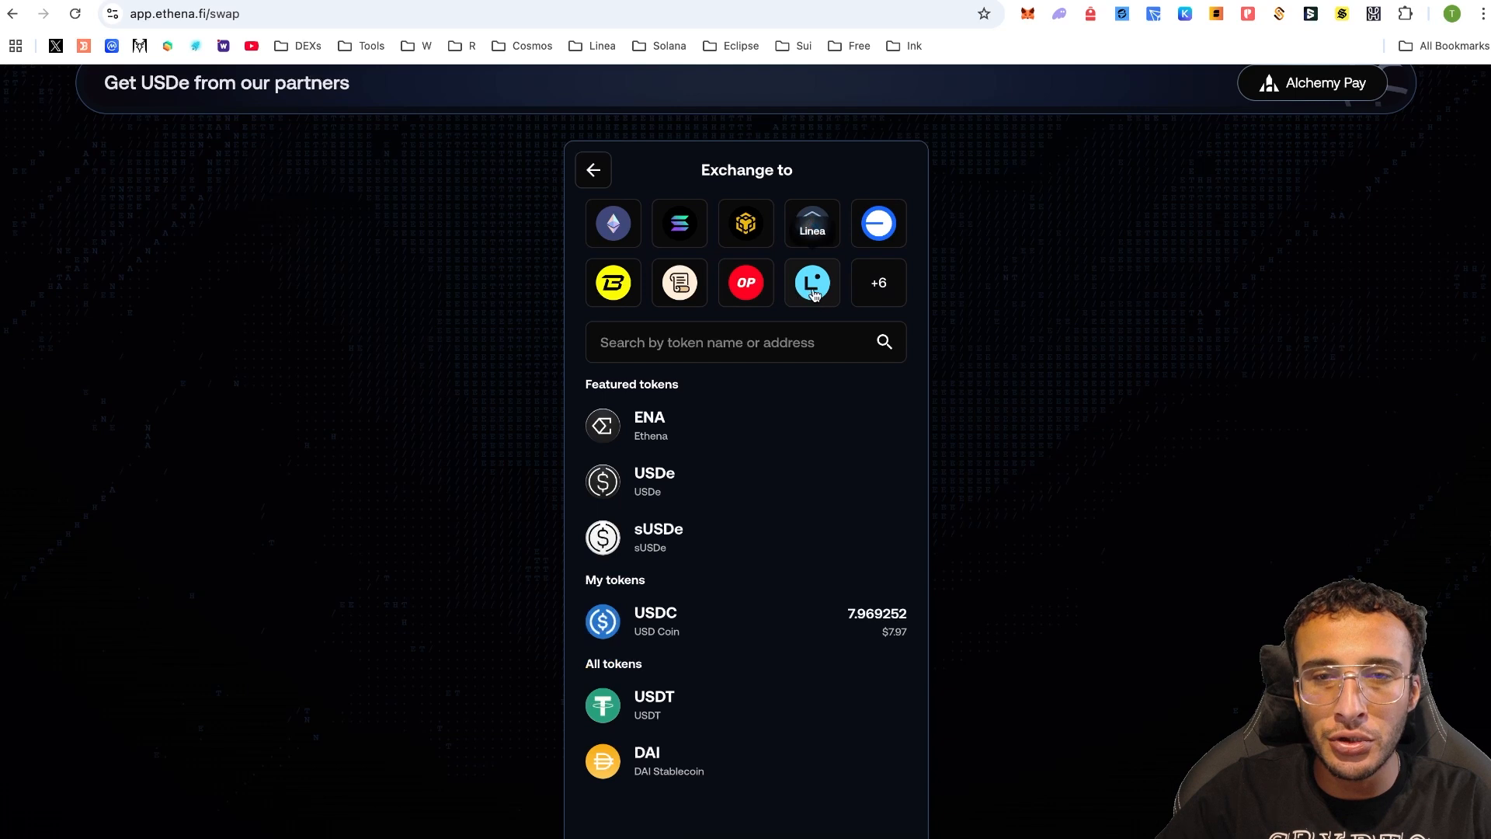
left_click(872, 291)
scroll(819, 383, "down", 3)
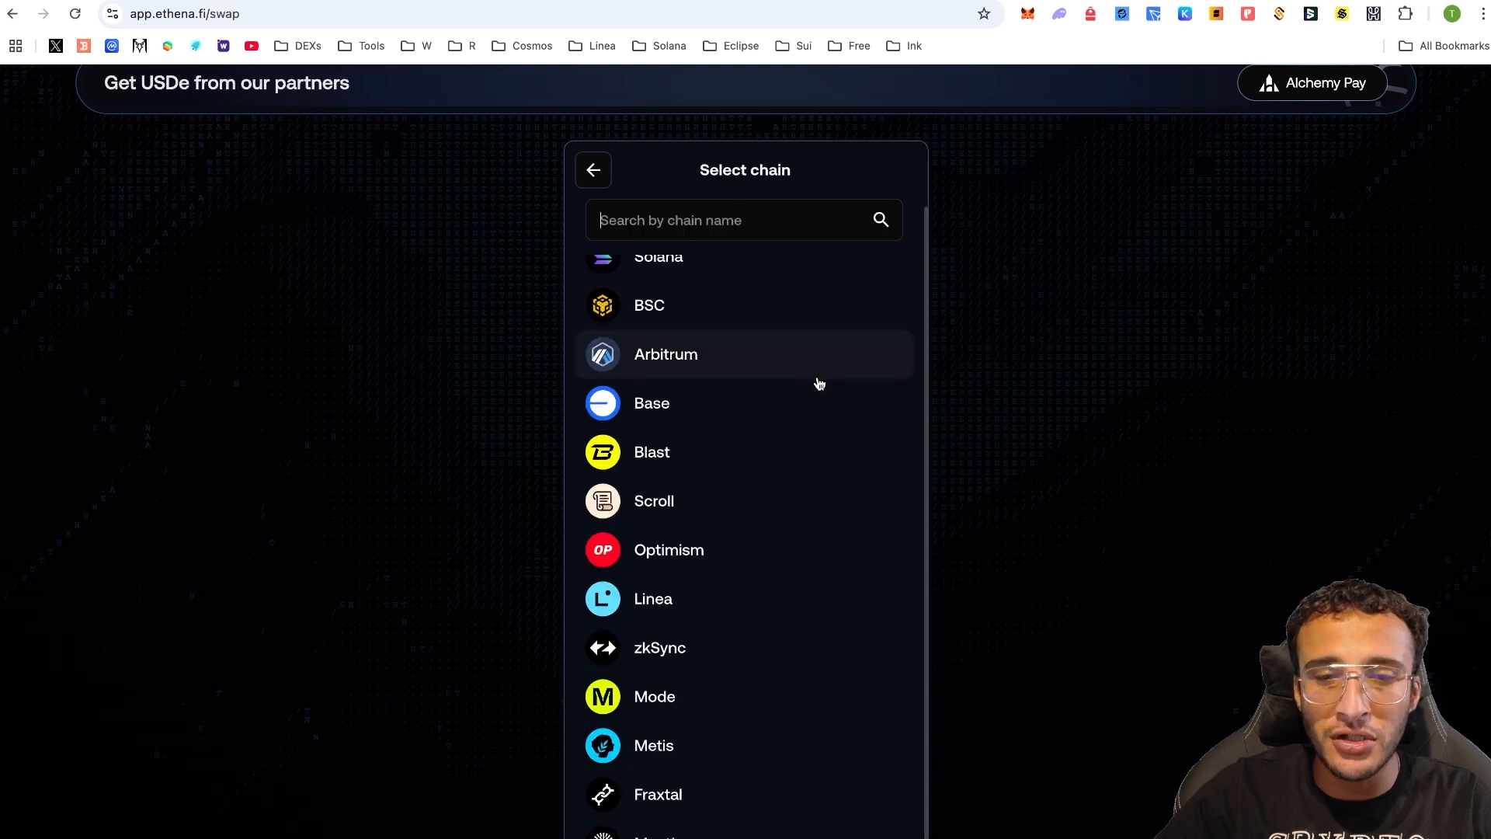
scroll(819, 383, "up", 1)
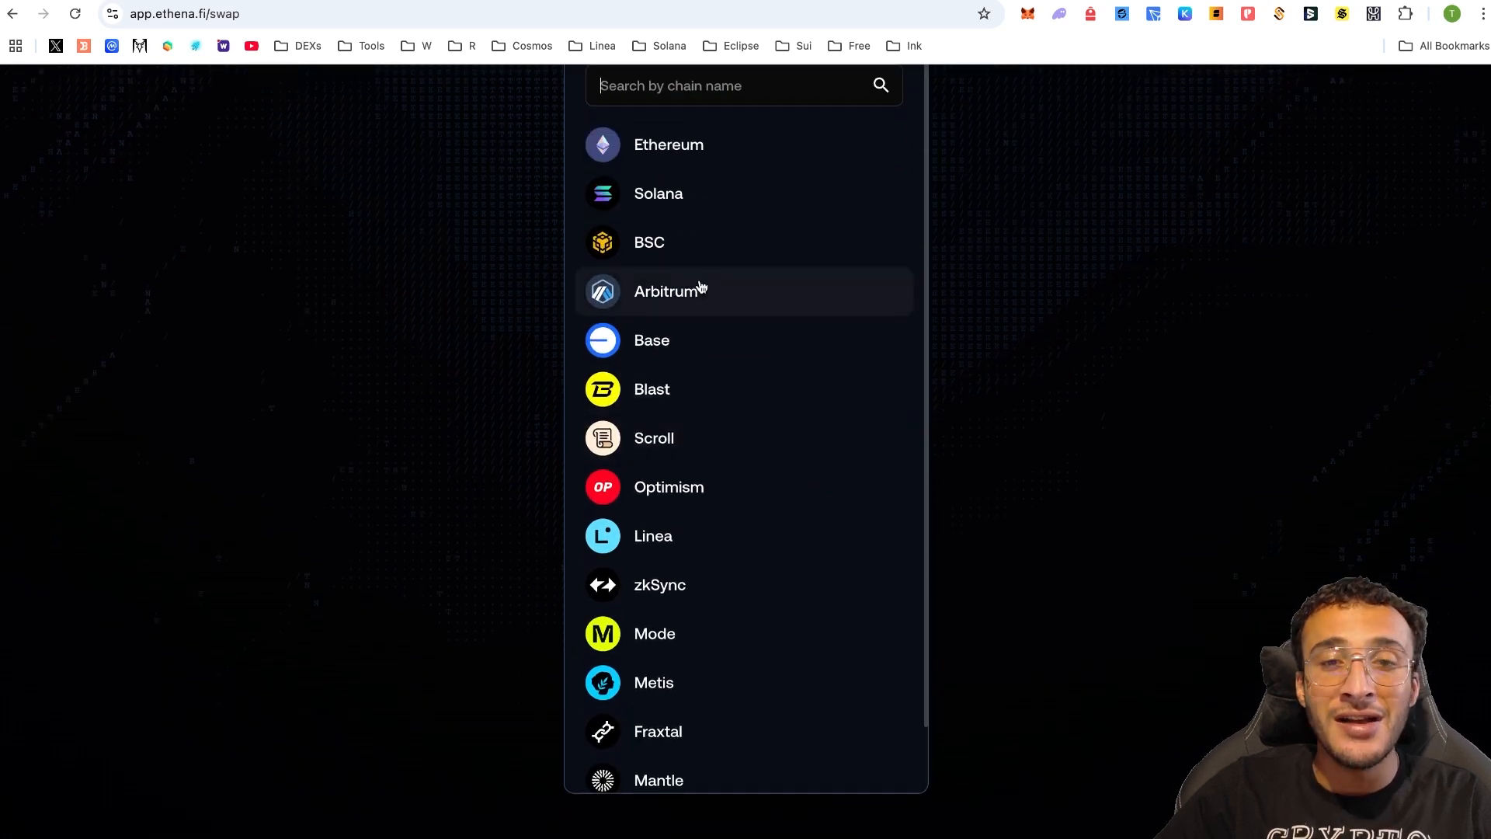
left_click(744, 248)
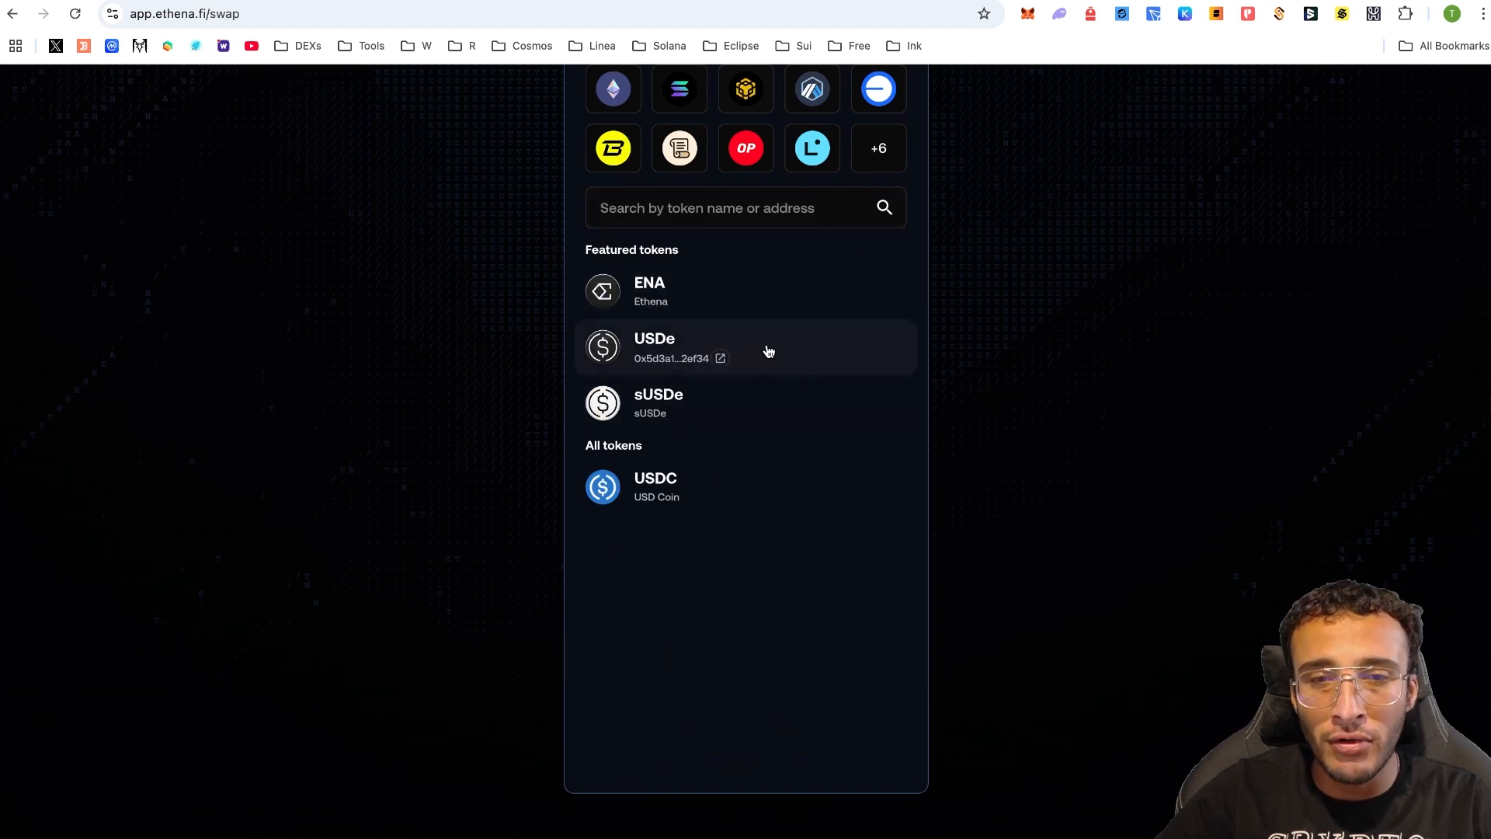
left_click(776, 351)
scroll(772, 303, "up", 3)
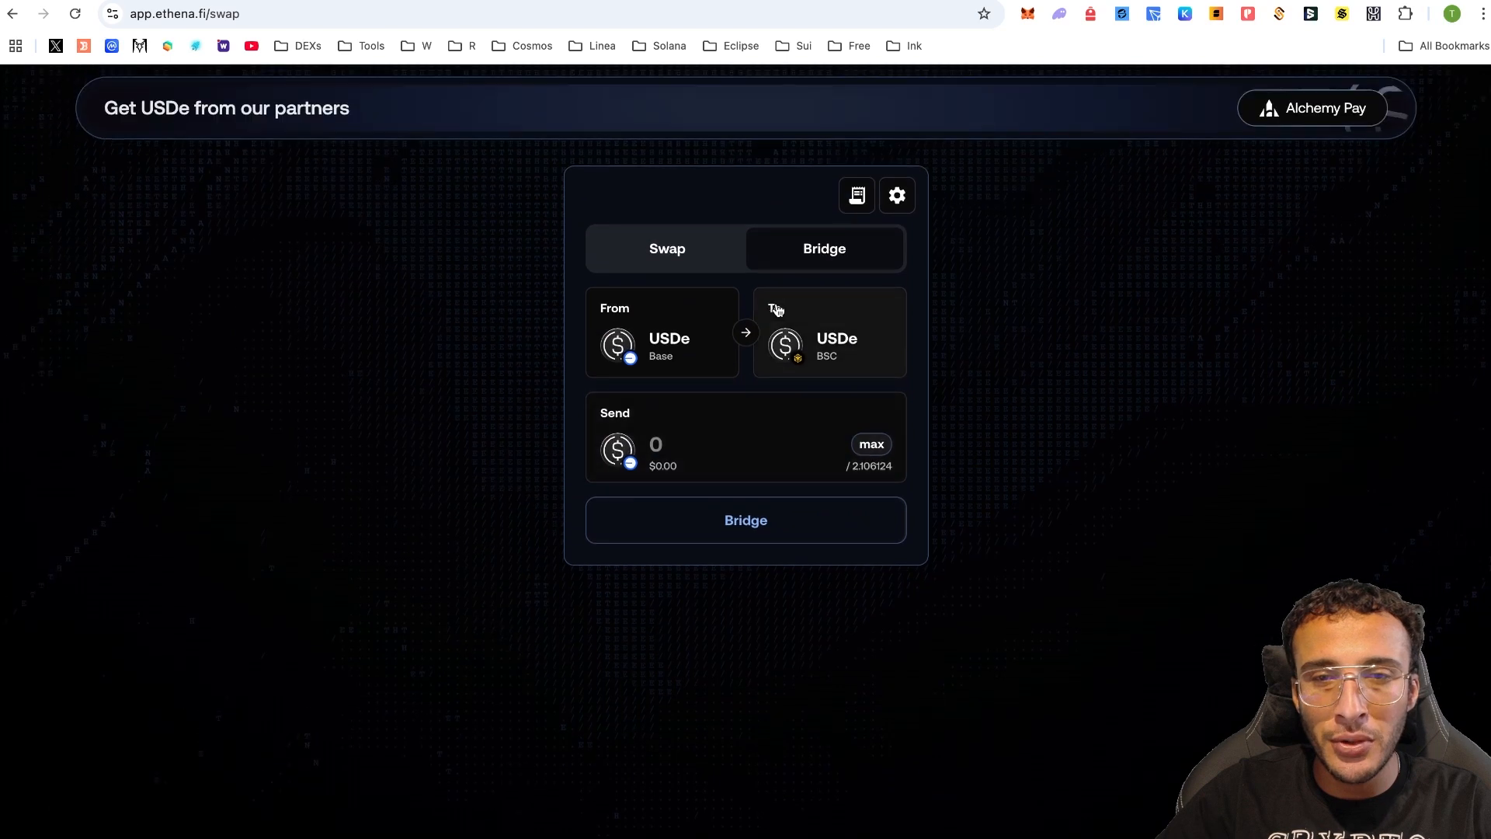
left_click(875, 454)
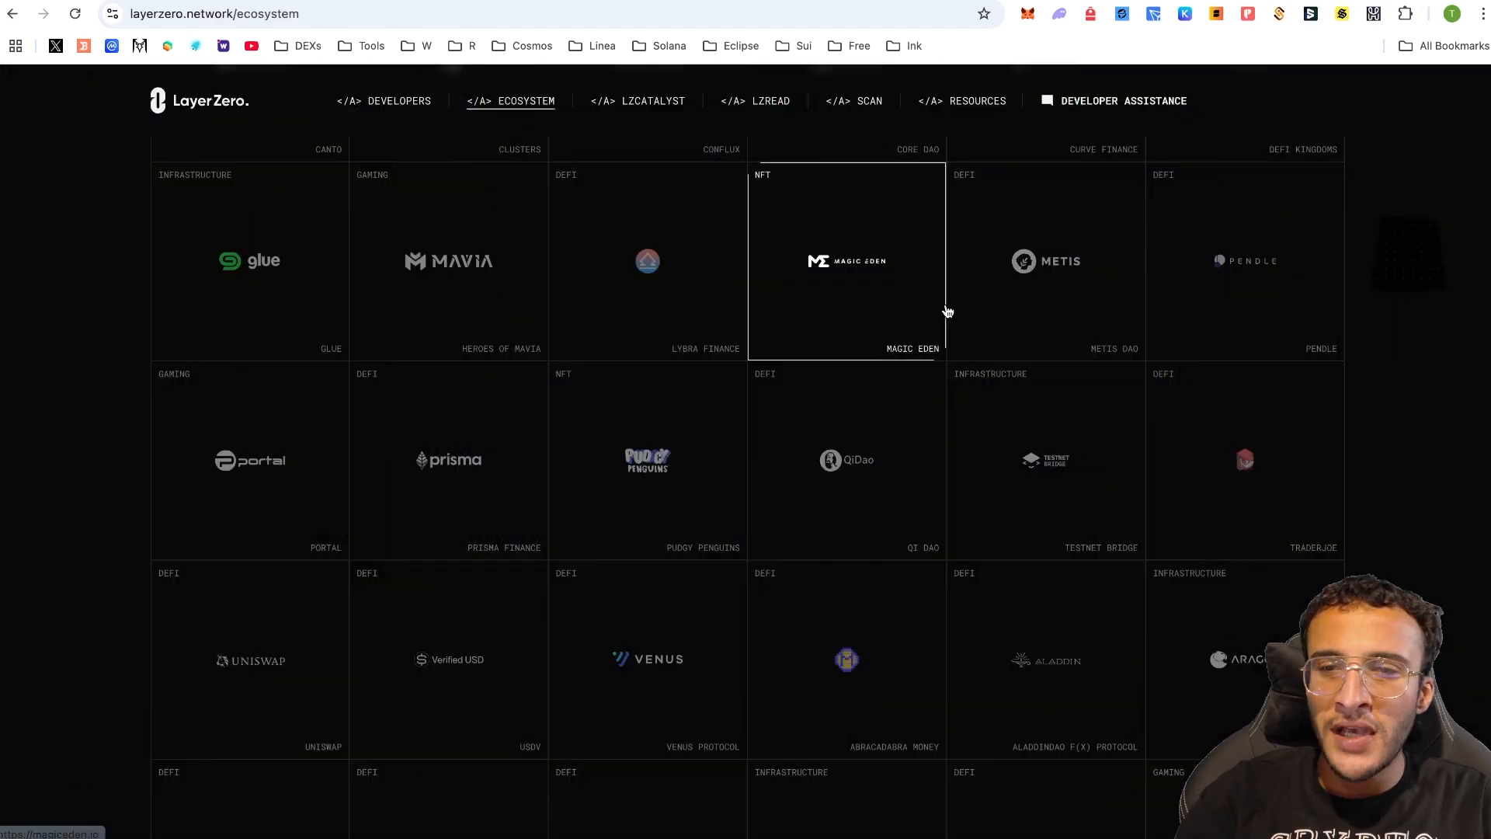
- Scroll up and down through the LayerZero Ecosystem project grid
scroll(1432, 367, "up", 7)
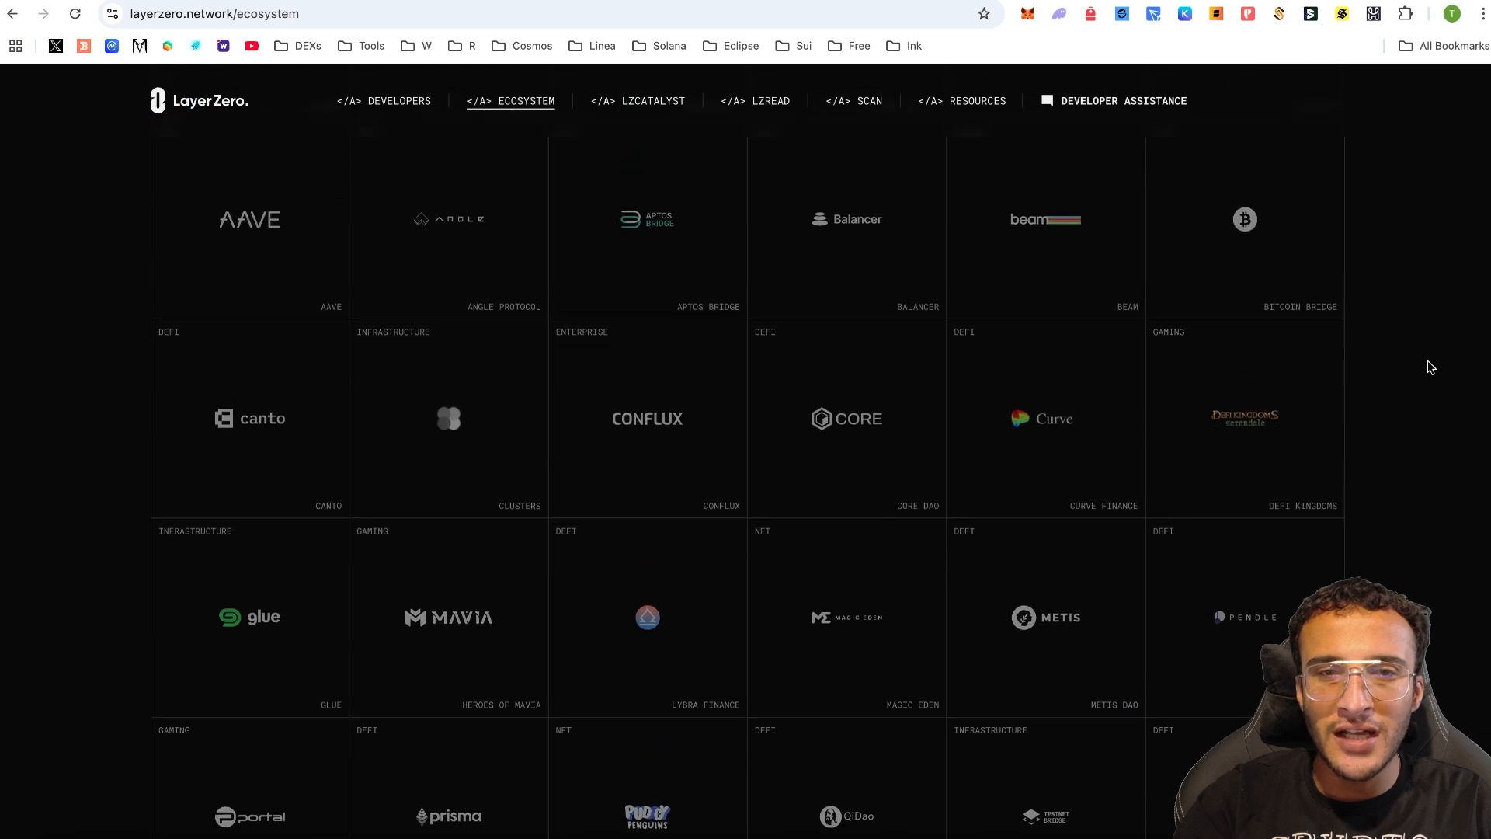
scroll(1432, 368, "up", 4)
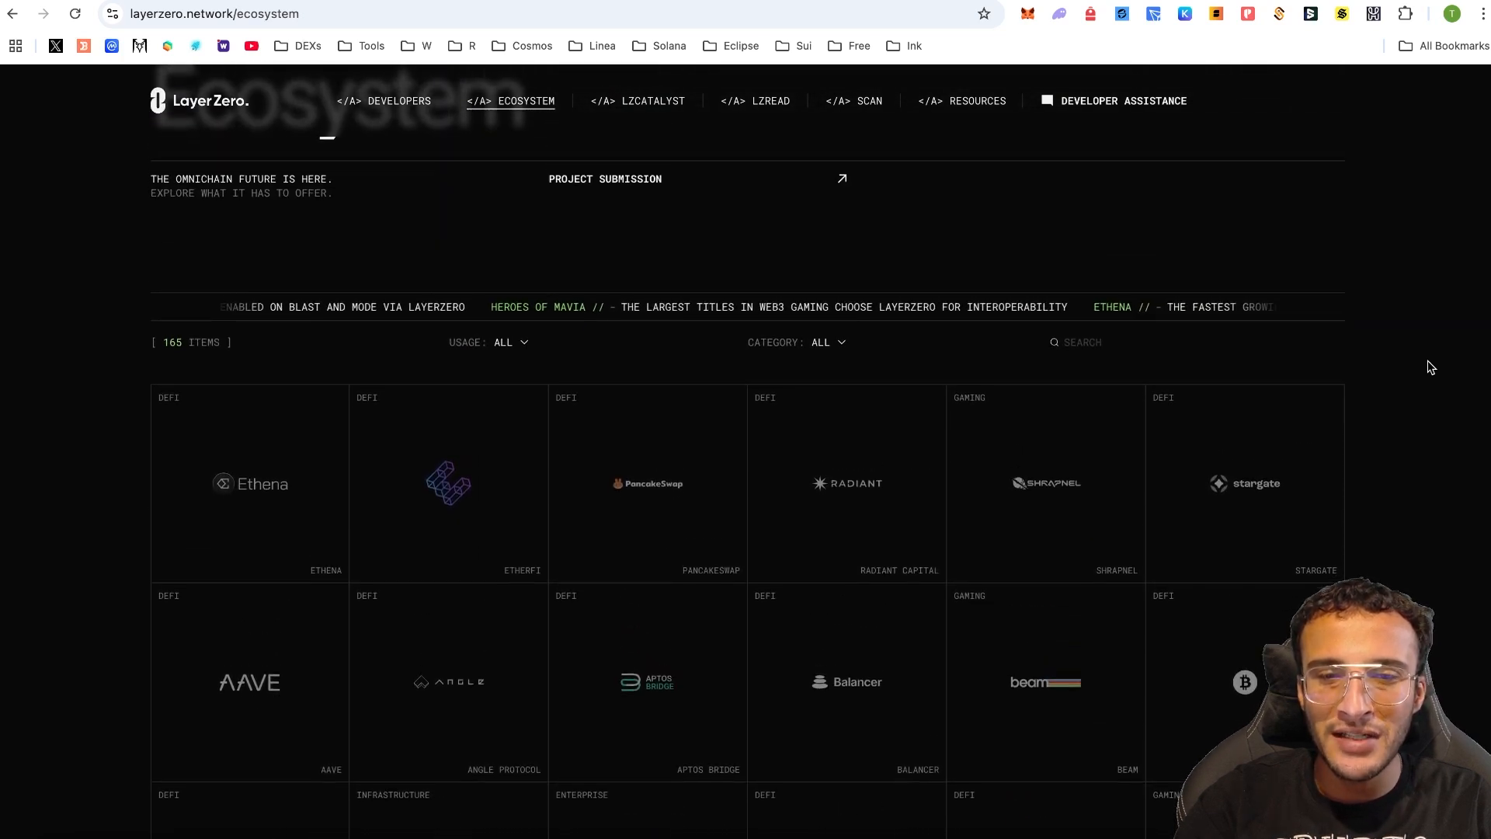
scroll(1432, 367, "down", 6)
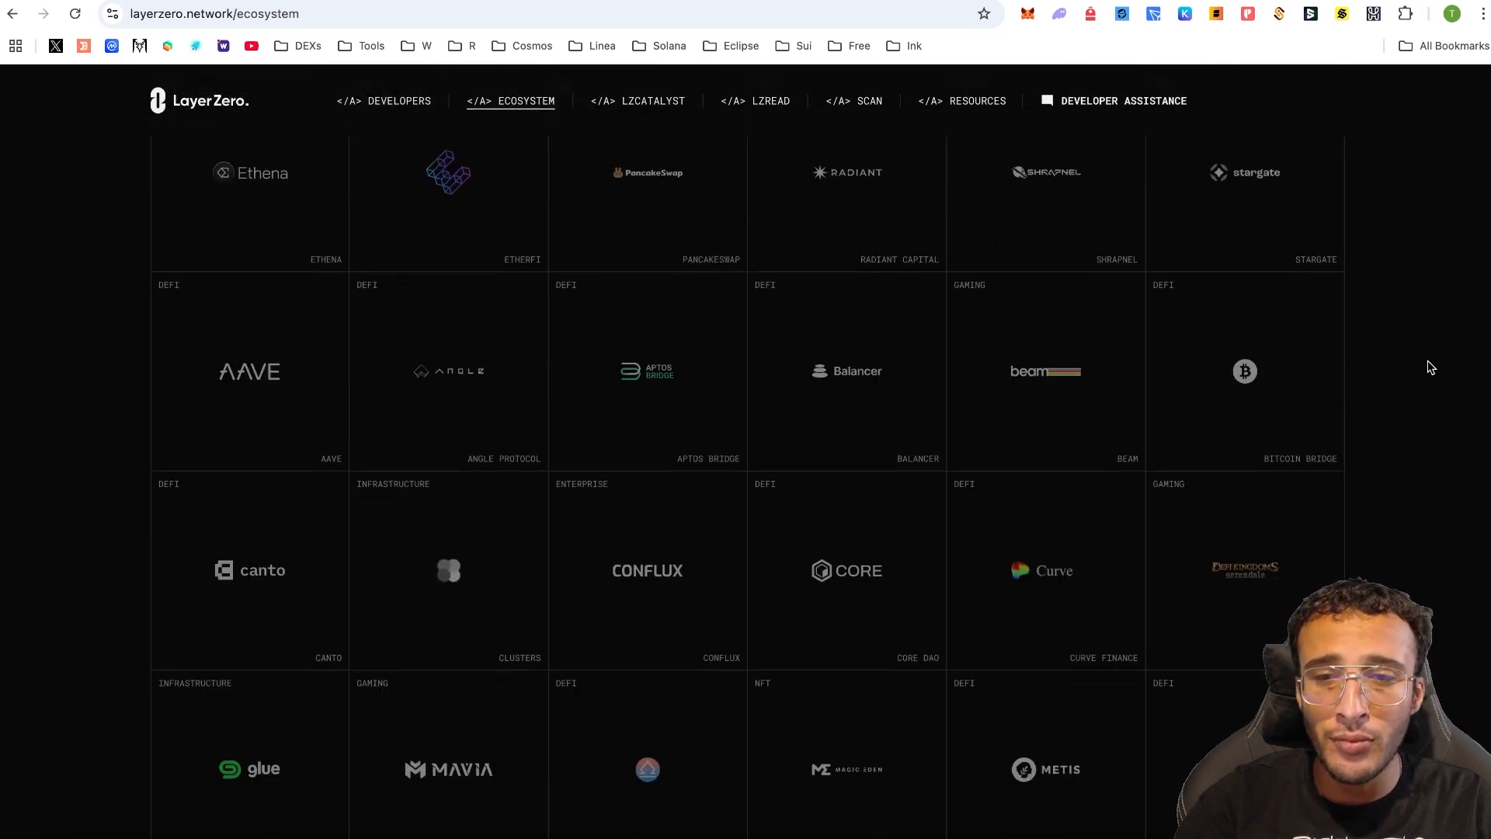
scroll(1431, 367, "down", 6)
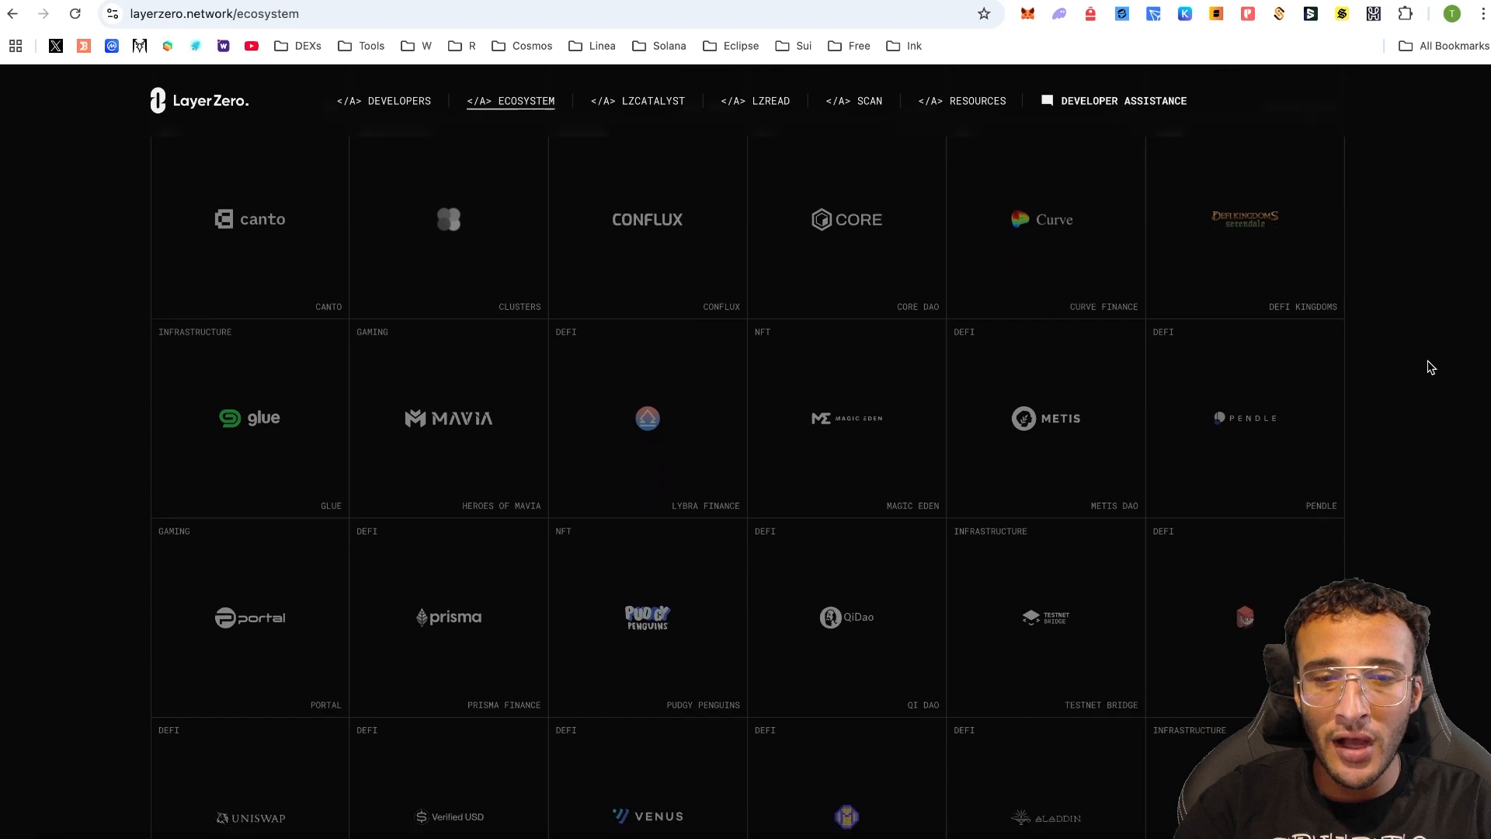
scroll(1432, 368, "down", 7)
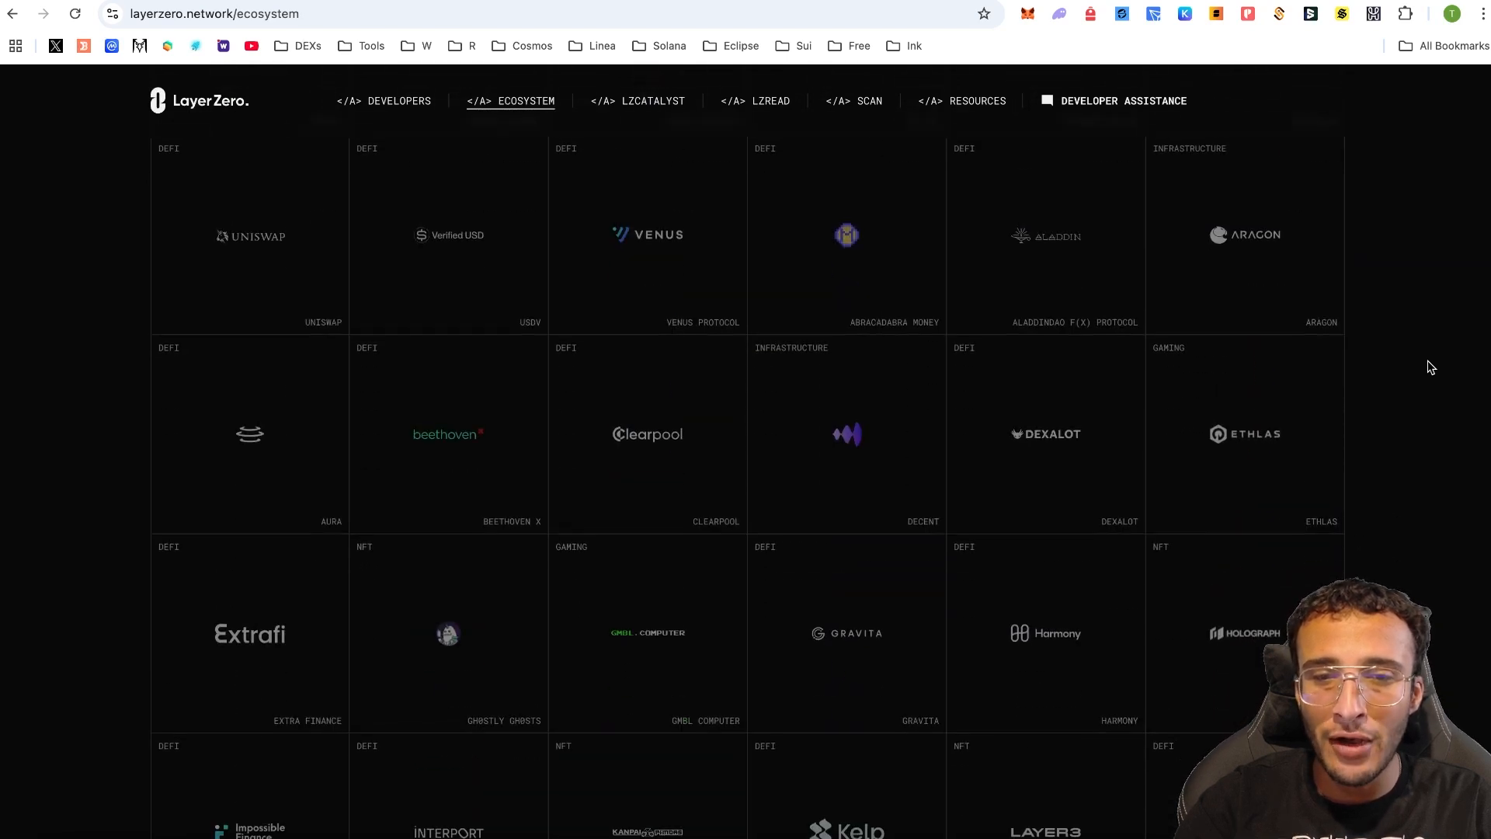
scroll(1432, 367, "down", 2)
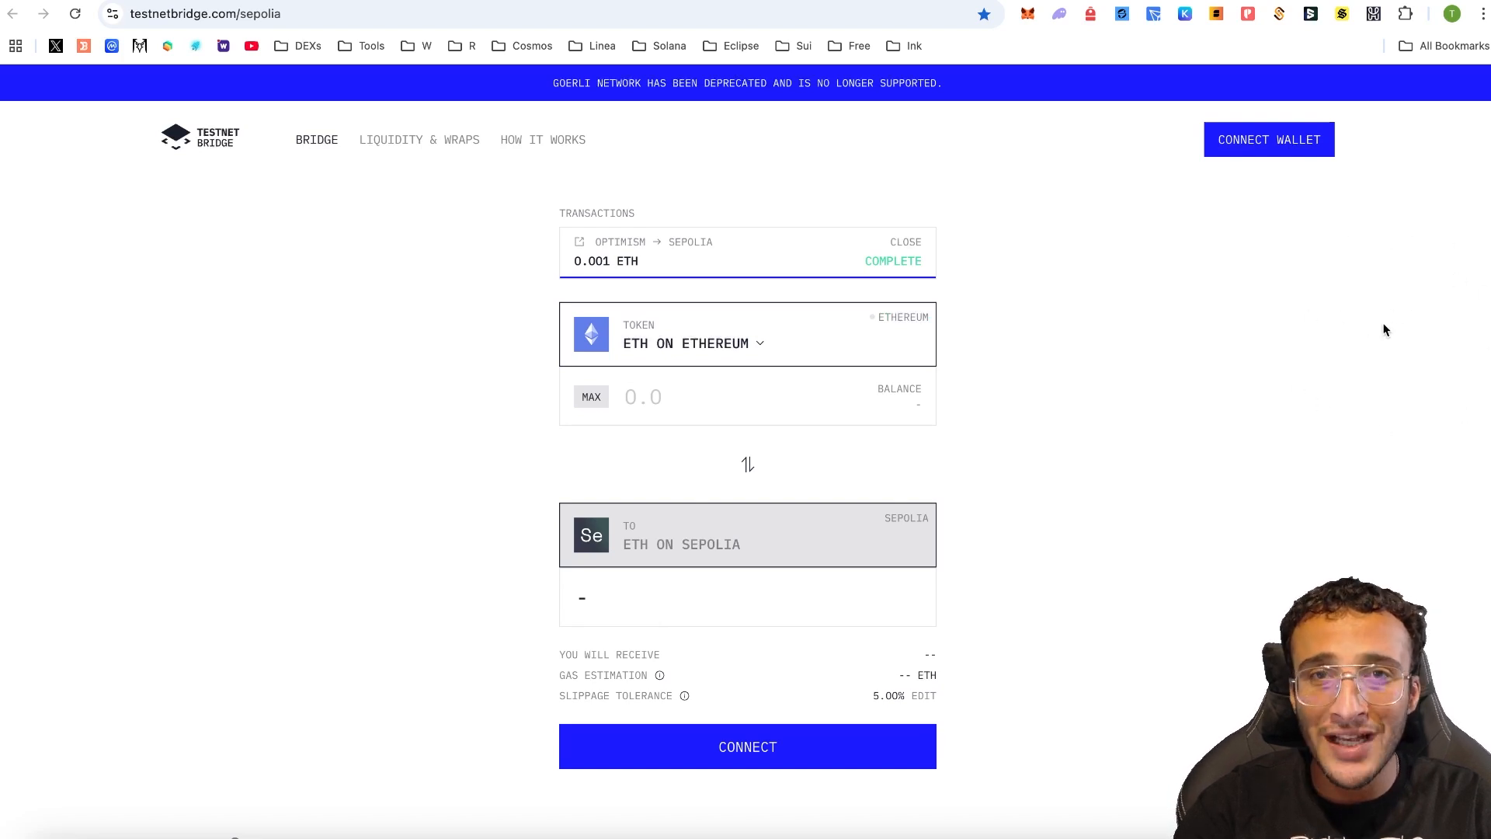
- Connect MetaMask to Testnet Bridge and dismiss the connection success notice
left_click(1252, 139)
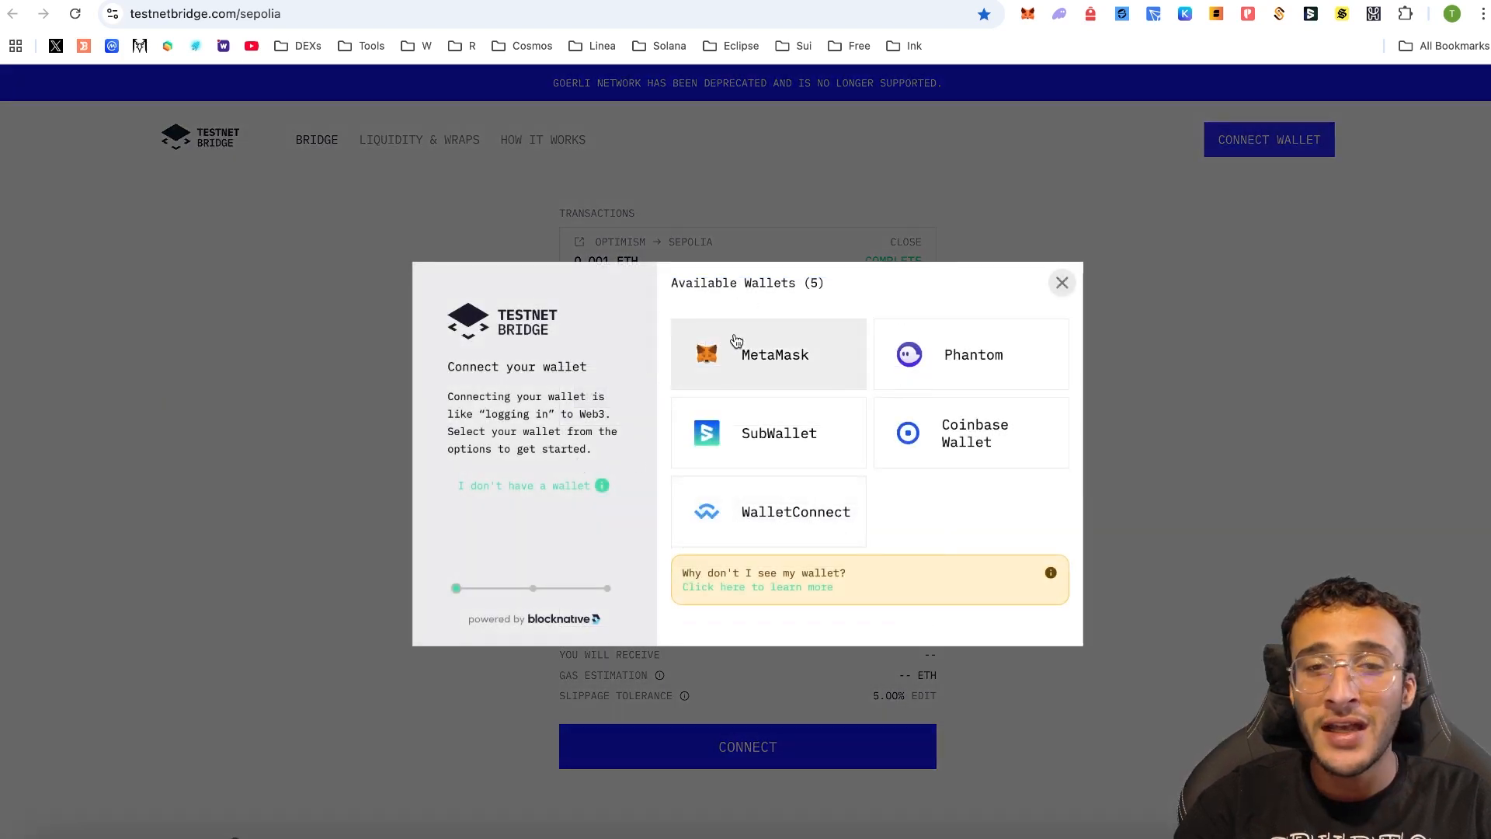
left_click(736, 342)
left_click(1433, 463)
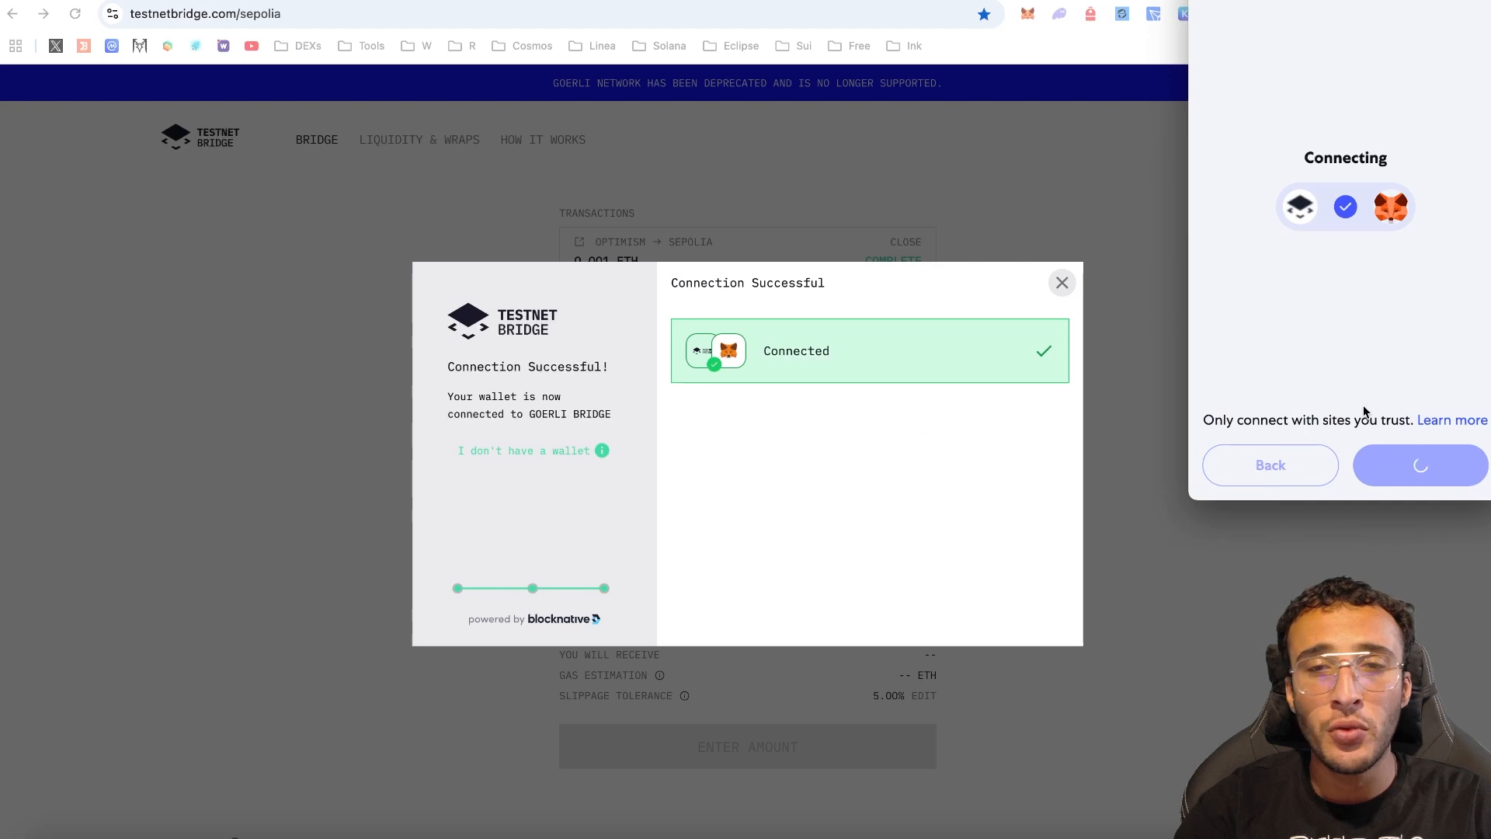
left_click(1061, 283)
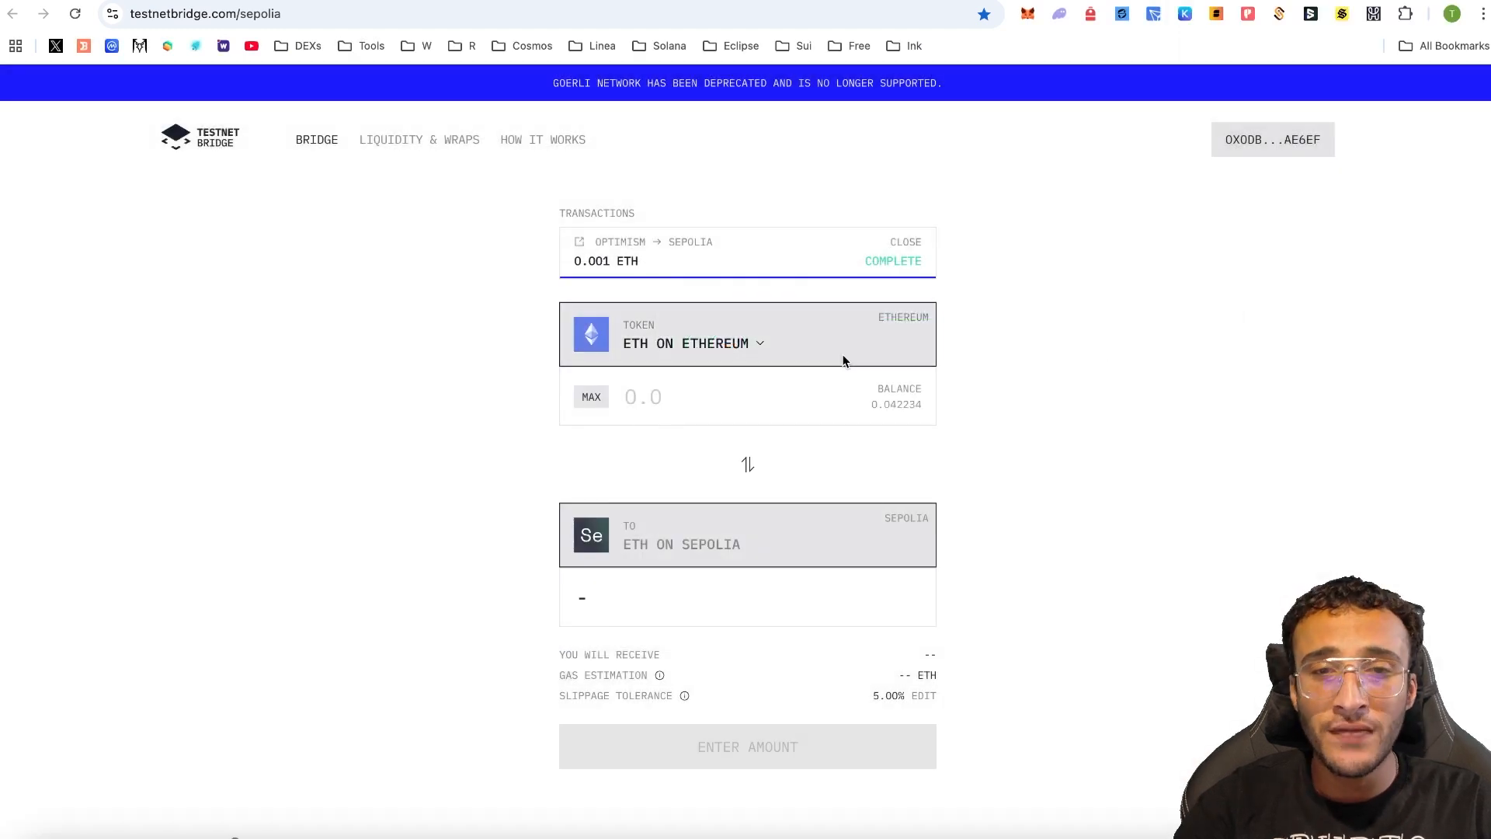
- View the ETH balances per source chain, highlight the Powered by LayerZero footer, and reopen the list
left_click(691, 347)
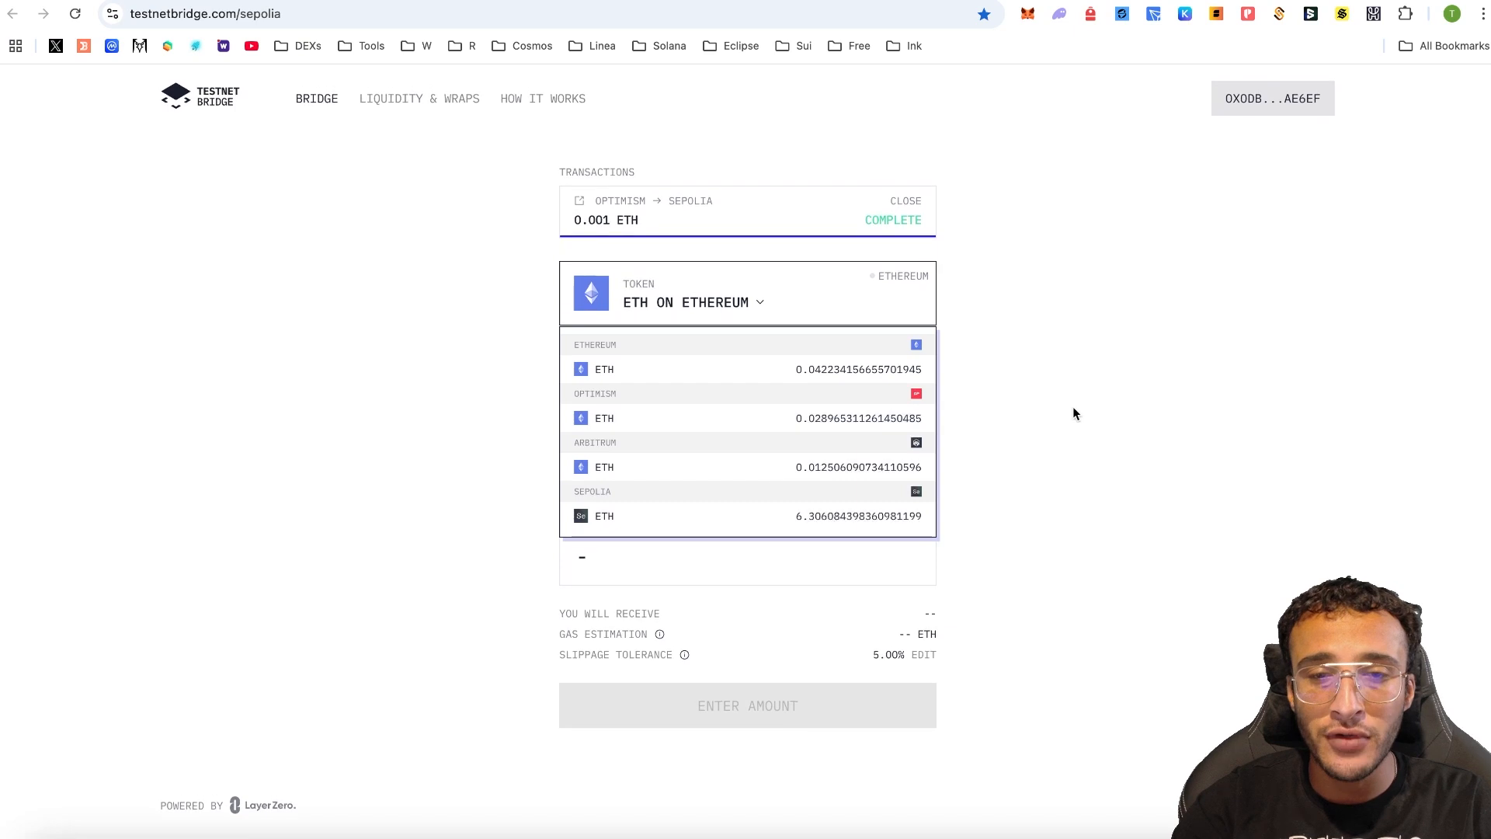
left_click(1074, 408)
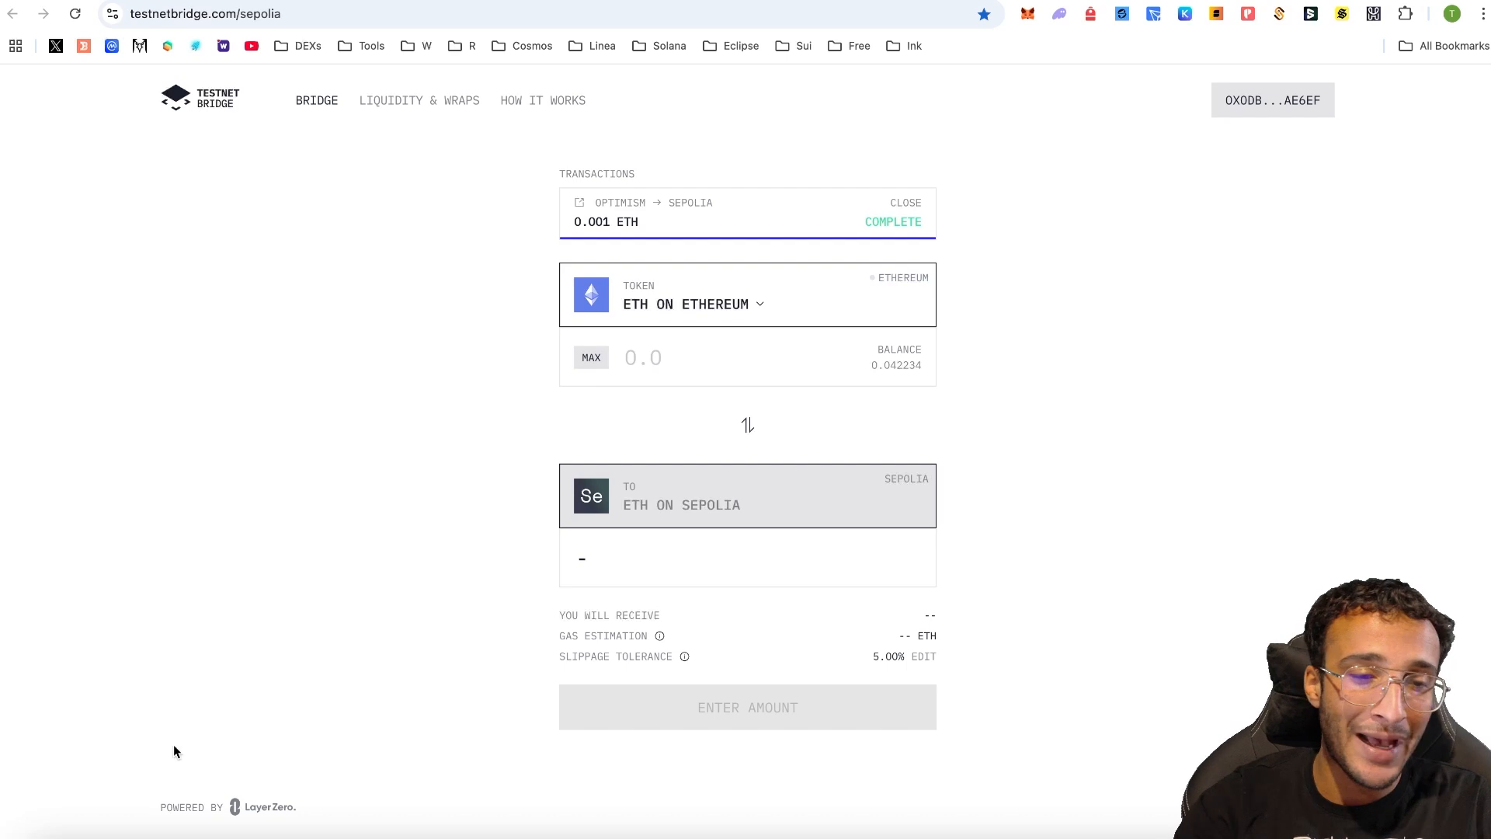
triple_click(166, 808)
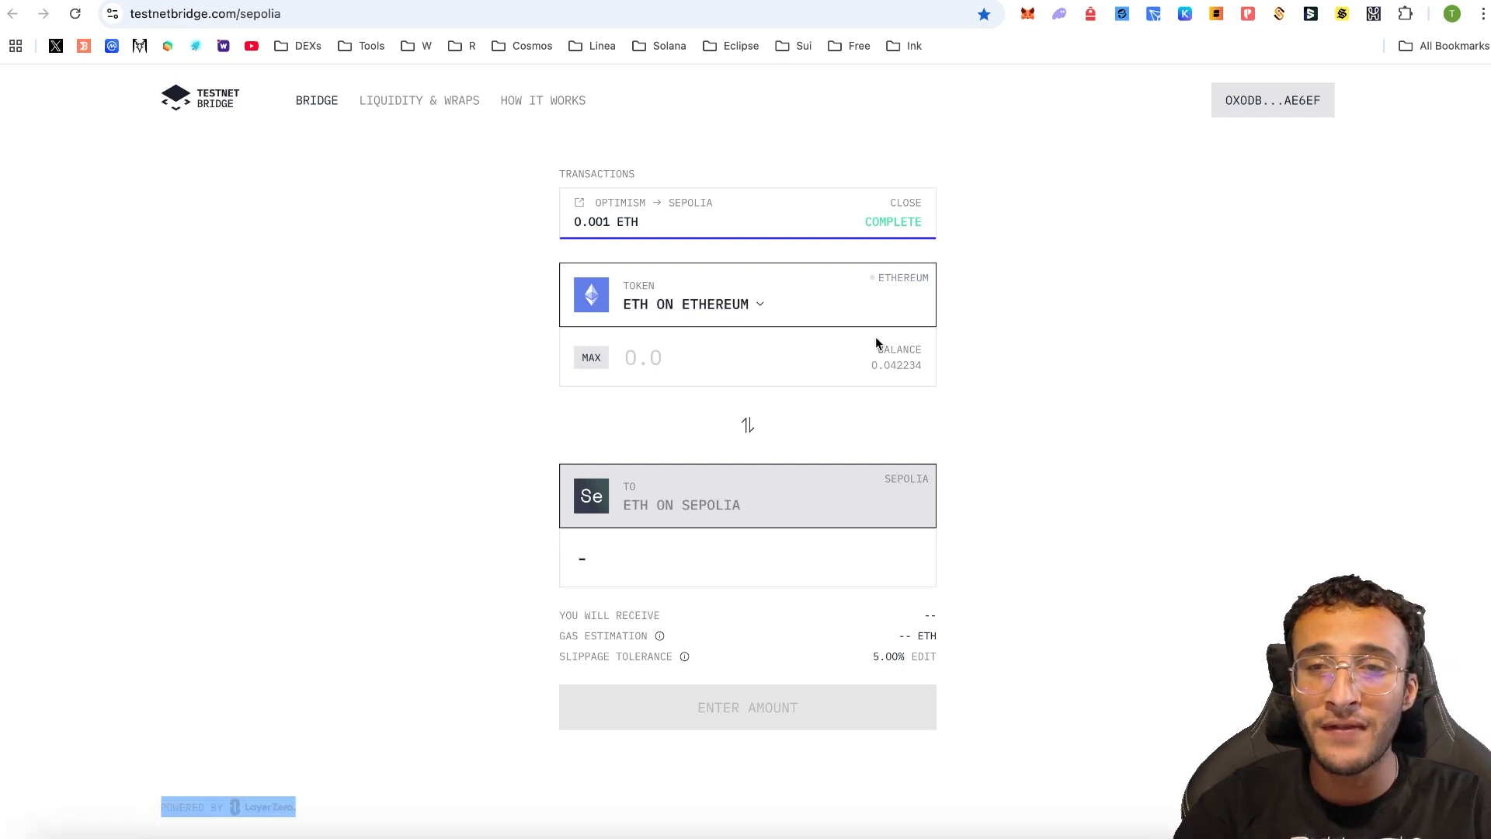
left_click(729, 303)
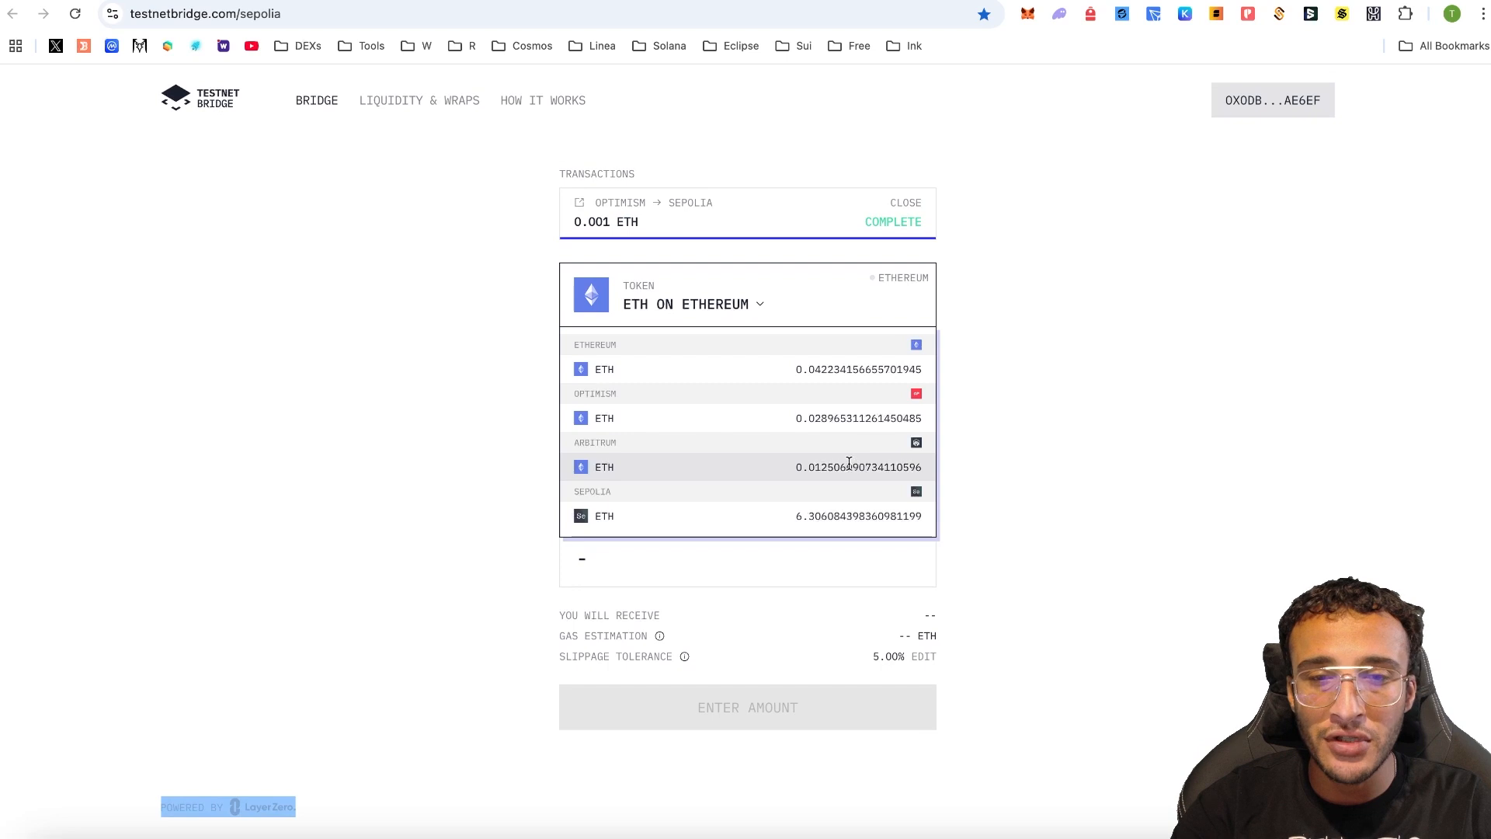
- Bridge 0.0007 ETH from Arbitrum to Sepolia and approve the transfer in MetaMask
left_click(849, 465)
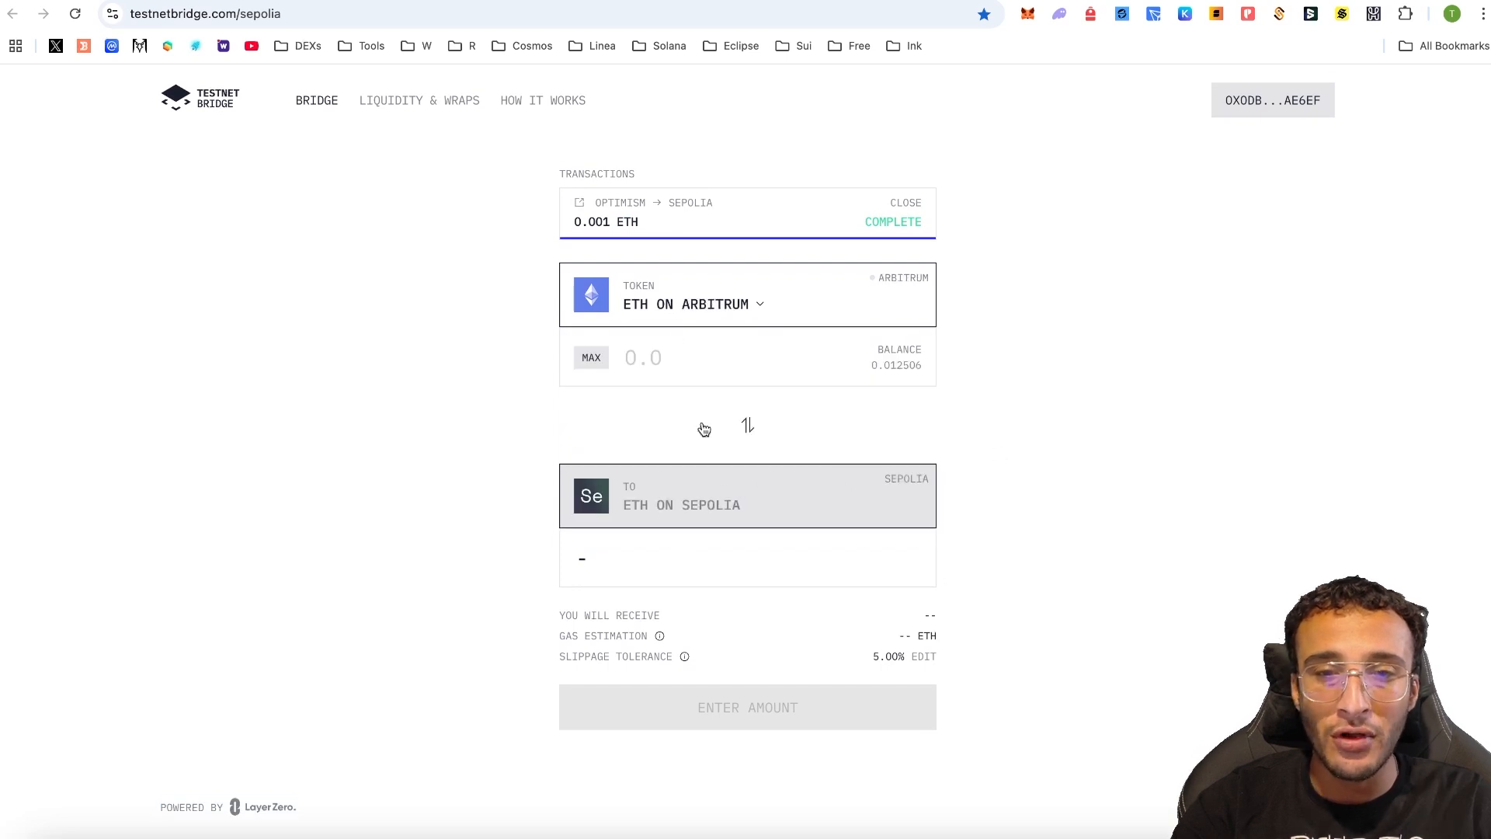
left_click(762, 340)
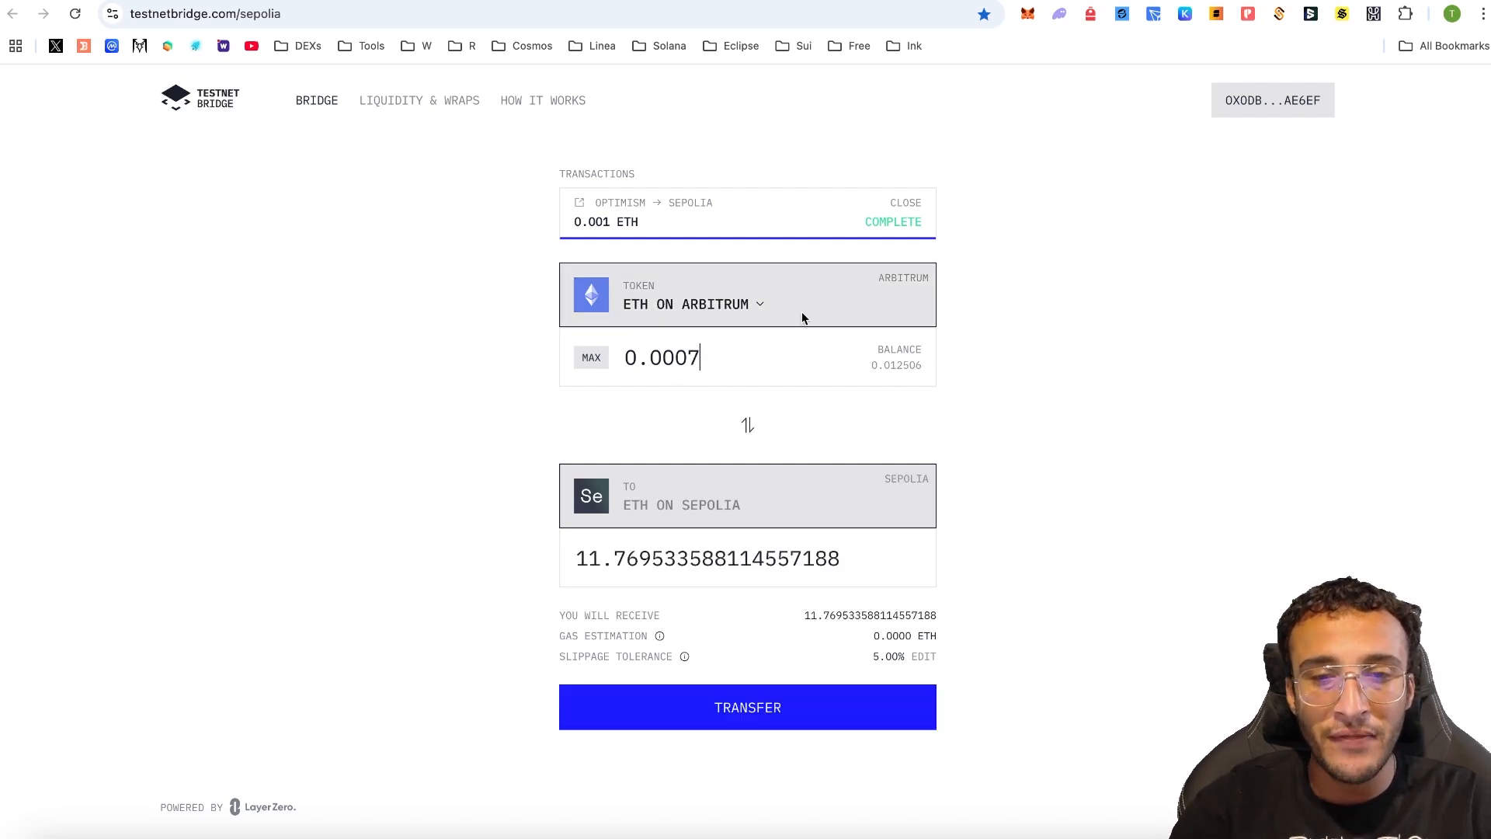
left_click(769, 715)
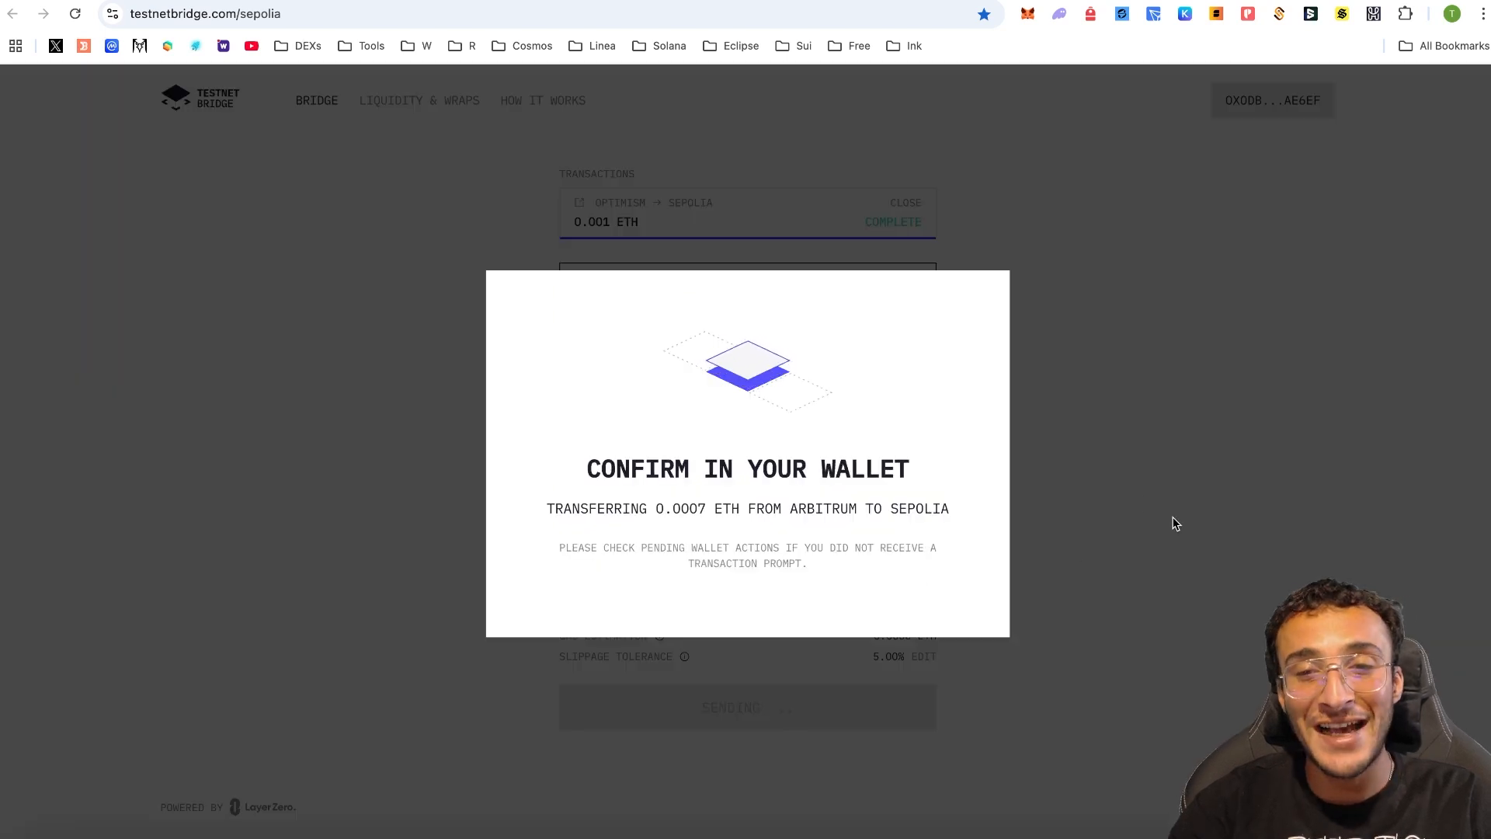
left_click(1414, 469)
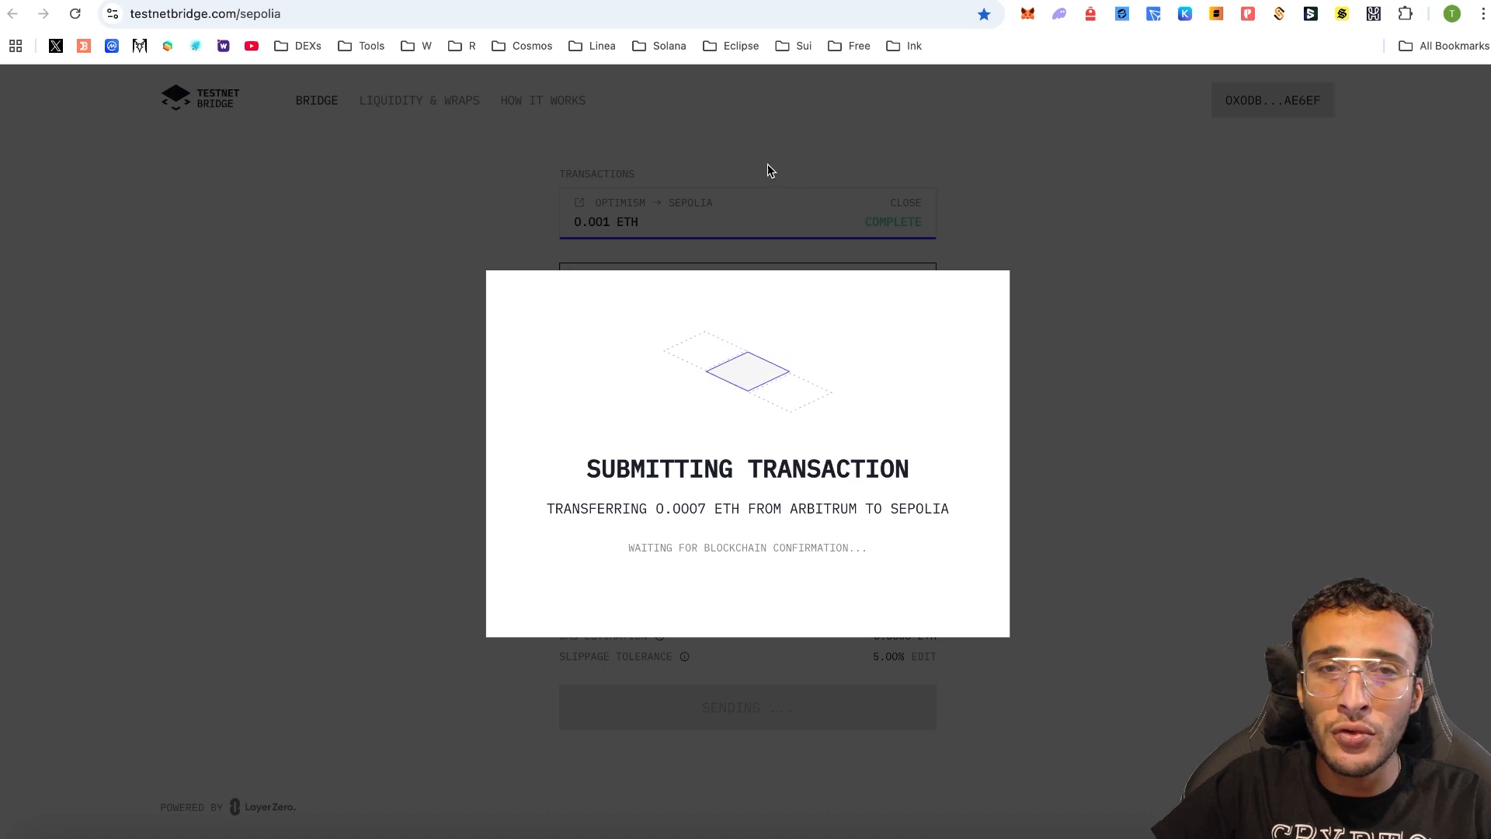
left_click(510, 1)
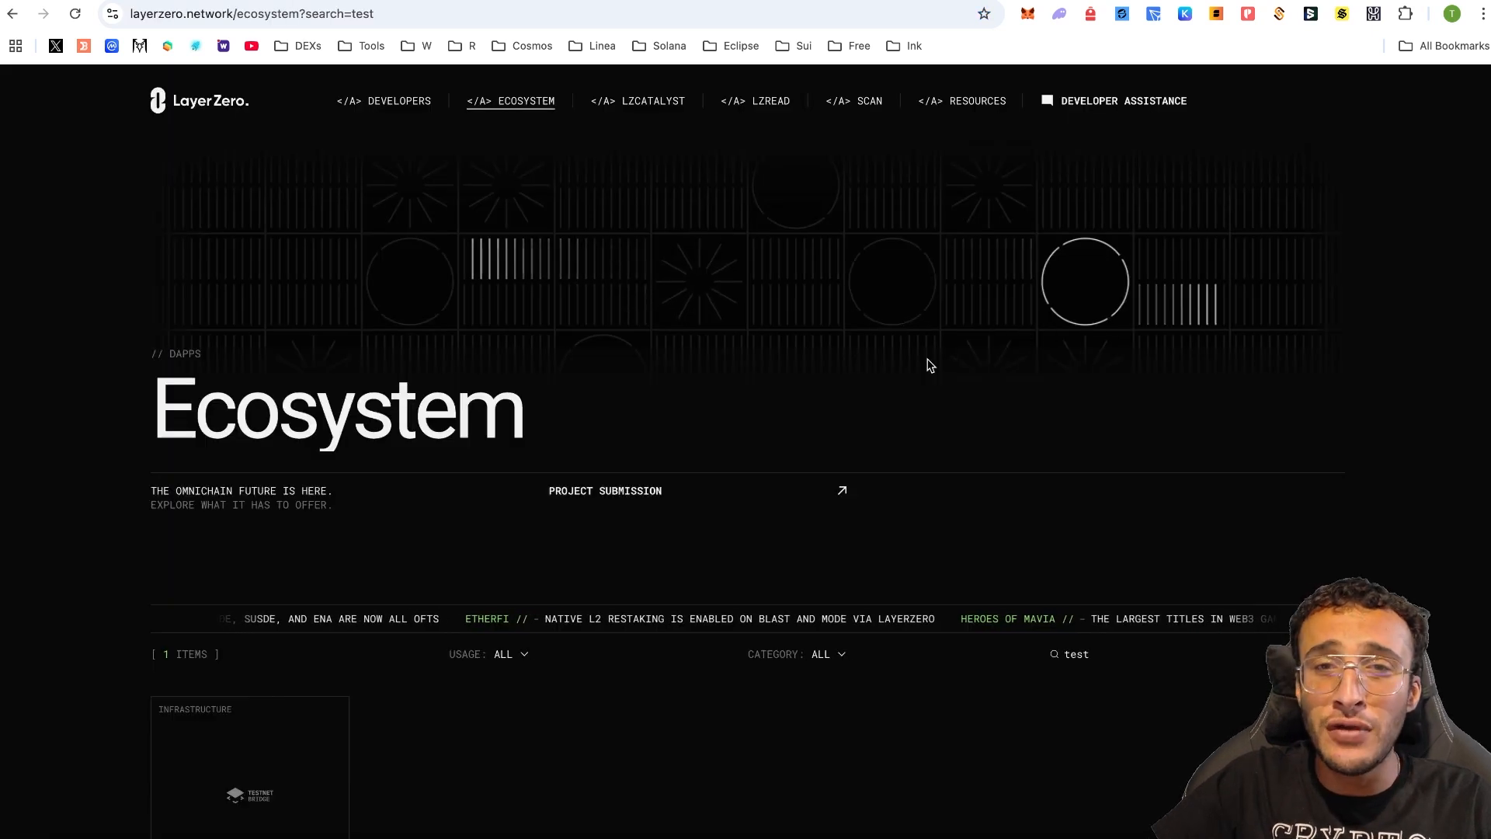
- Delete 'test' from the ecosystem search so all 165 projects are listed again
scroll(997, 372, "down", 1)
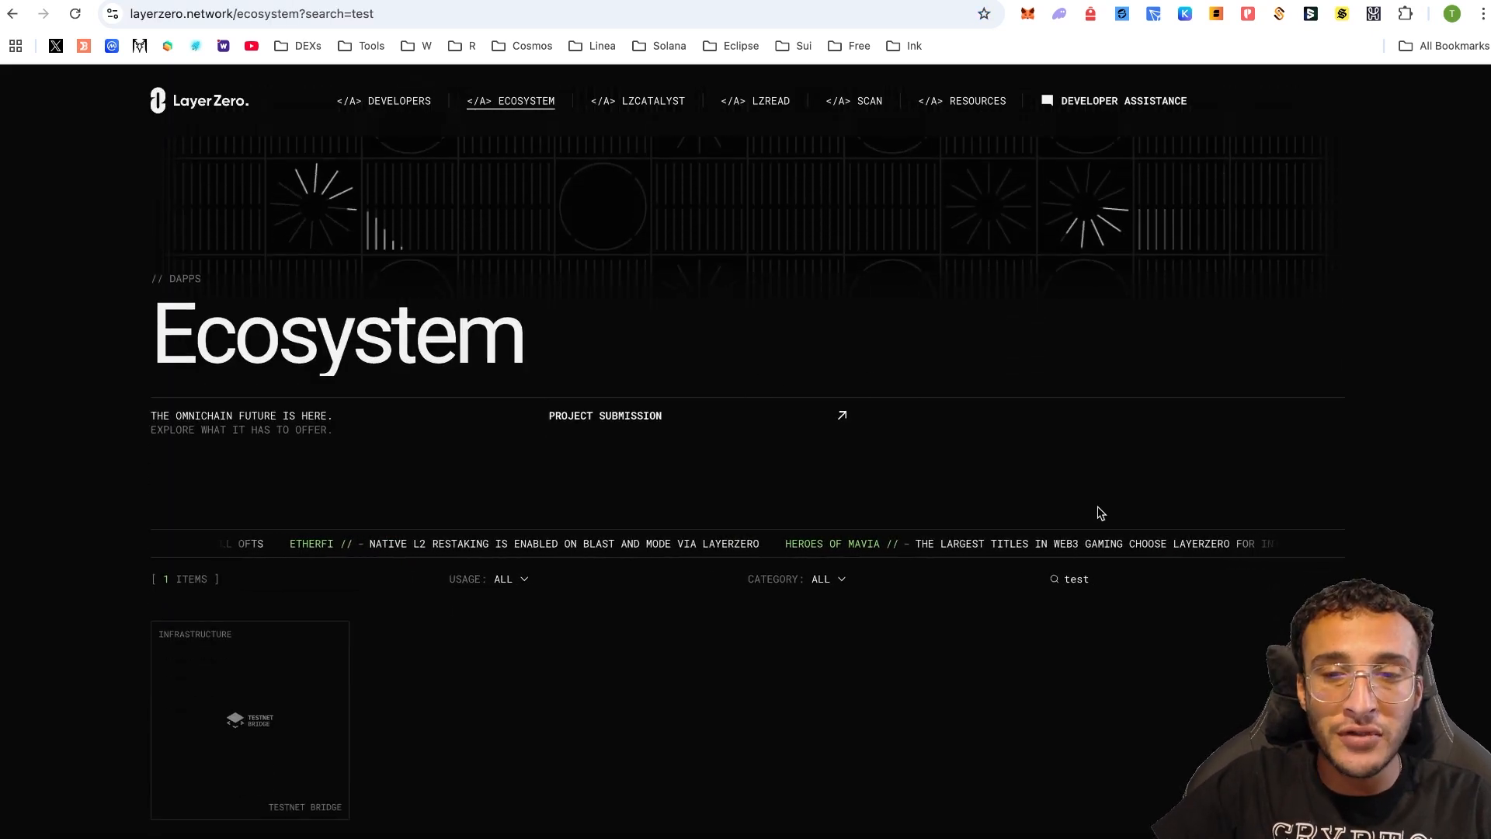
double_click(1087, 579)
key("BackSpace")
scroll(1087, 581, "down", 4)
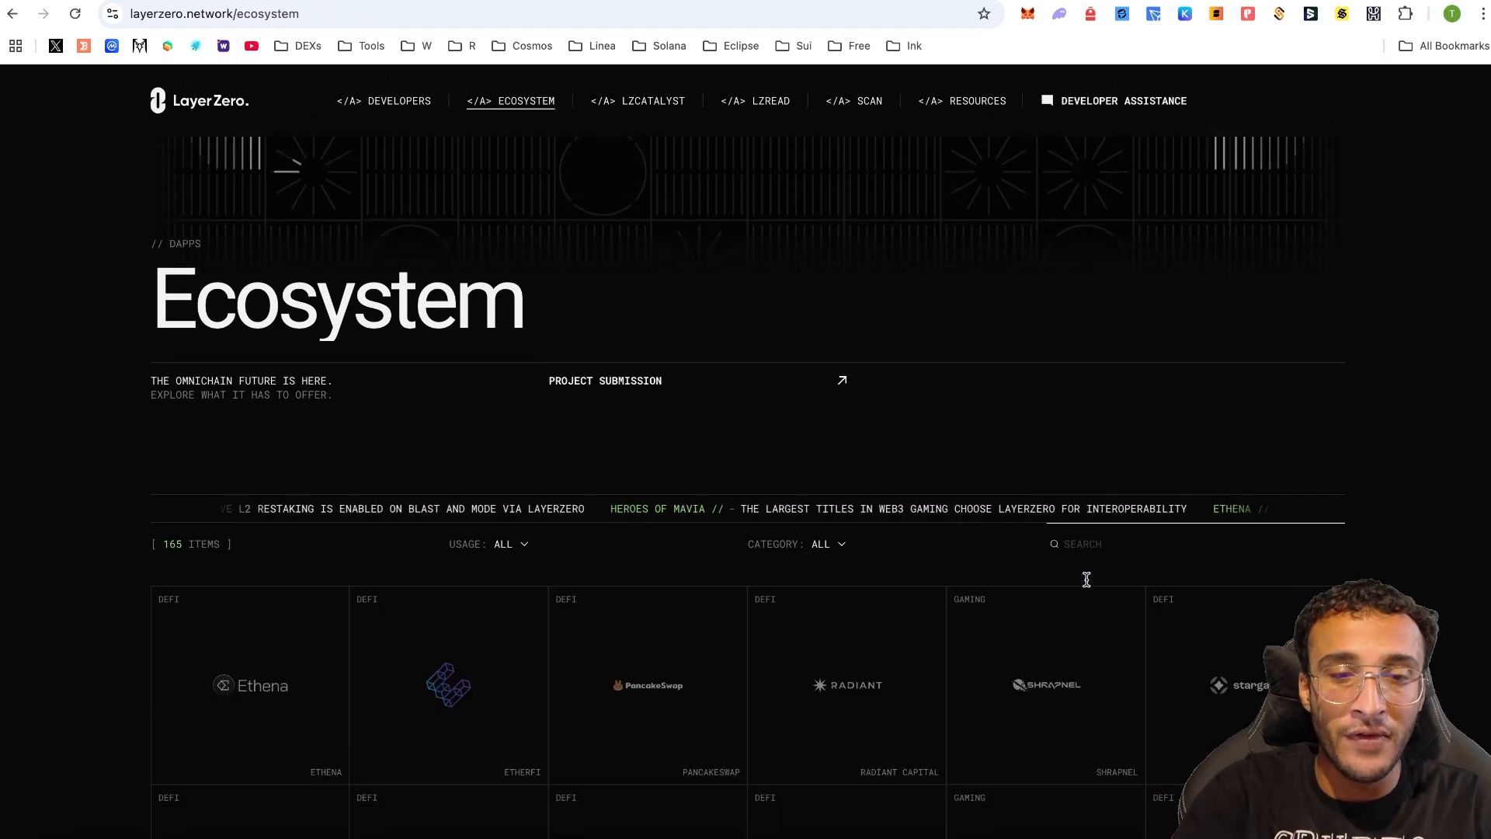
scroll(1086, 587, "up", 5)
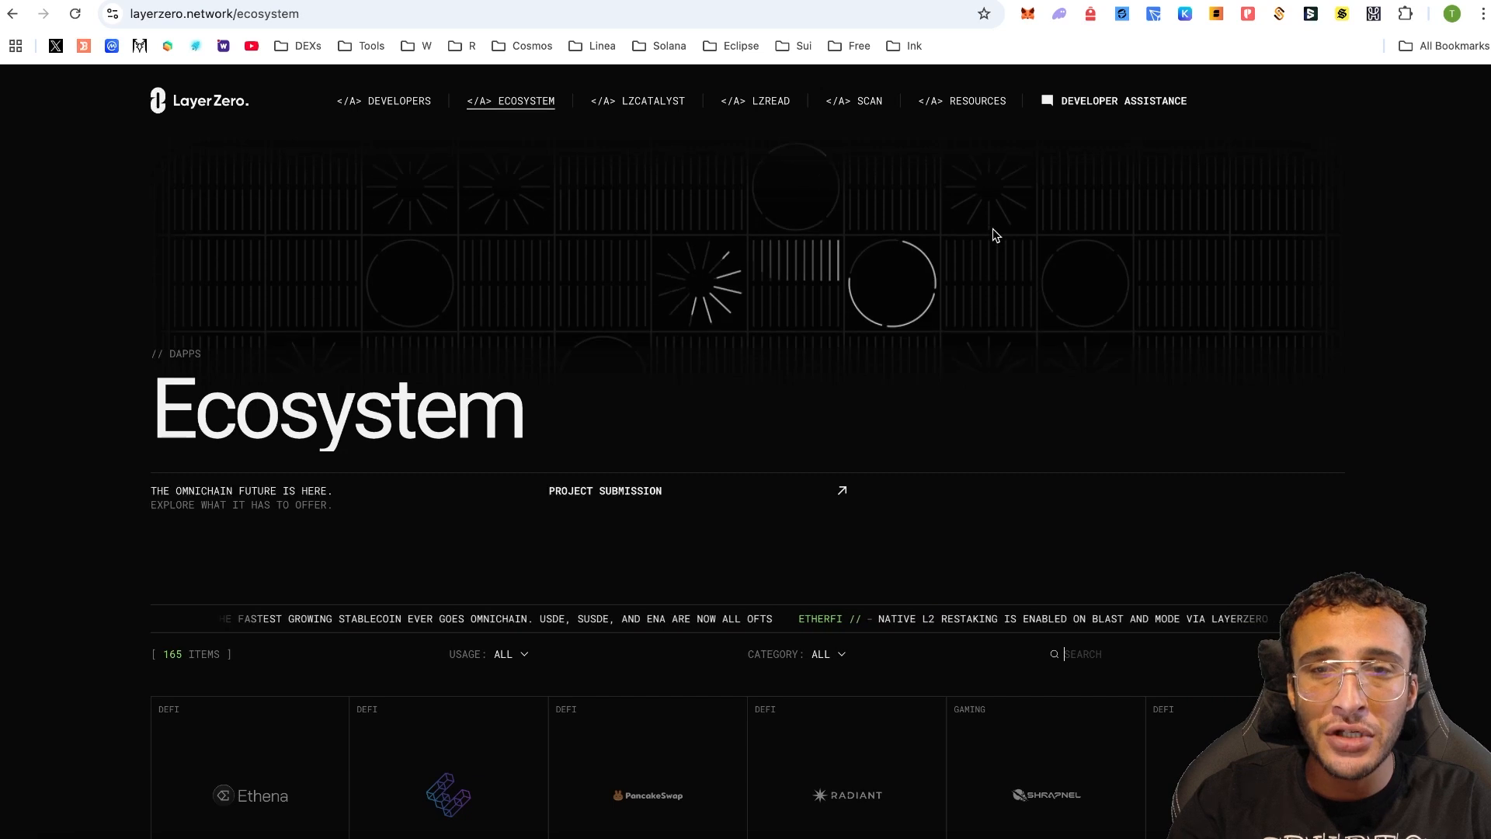
- Open LayerZero Scan's Top Protocols table and scroll through it, Stargate leading by volume
left_click(837, 105)
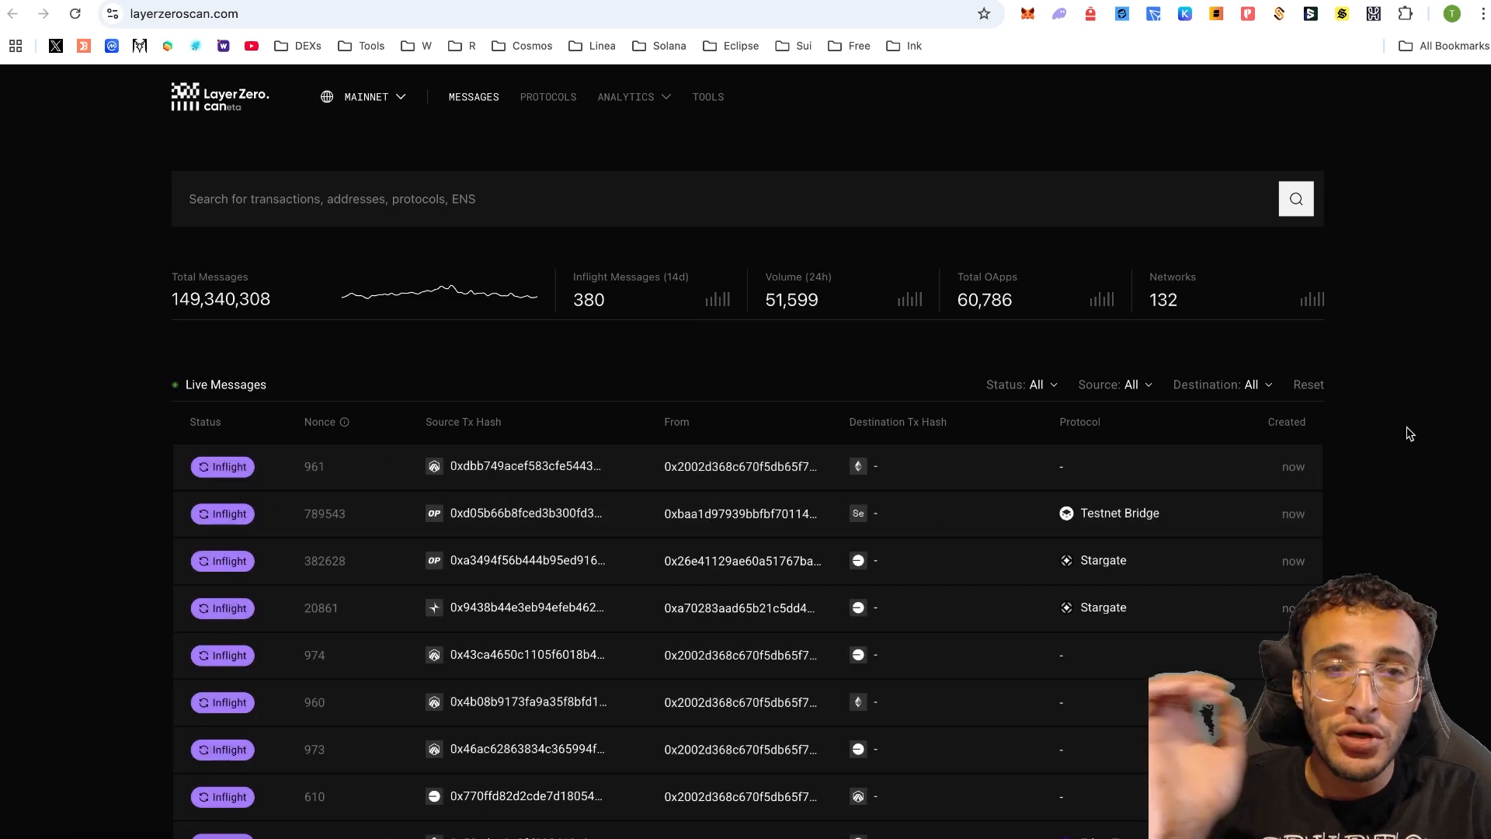
left_click(550, 98)
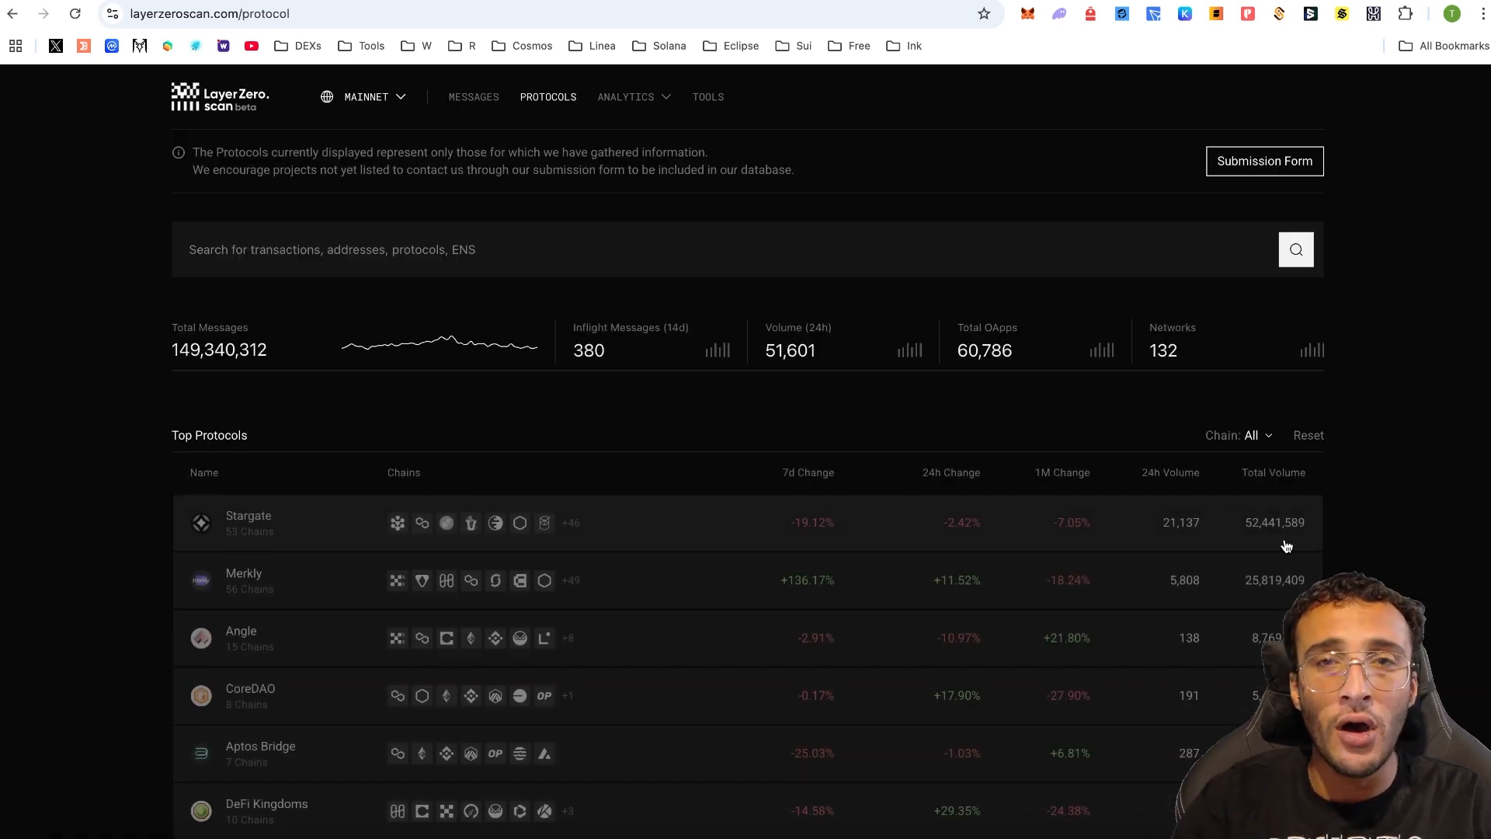
scroll(1410, 420, "down", 2)
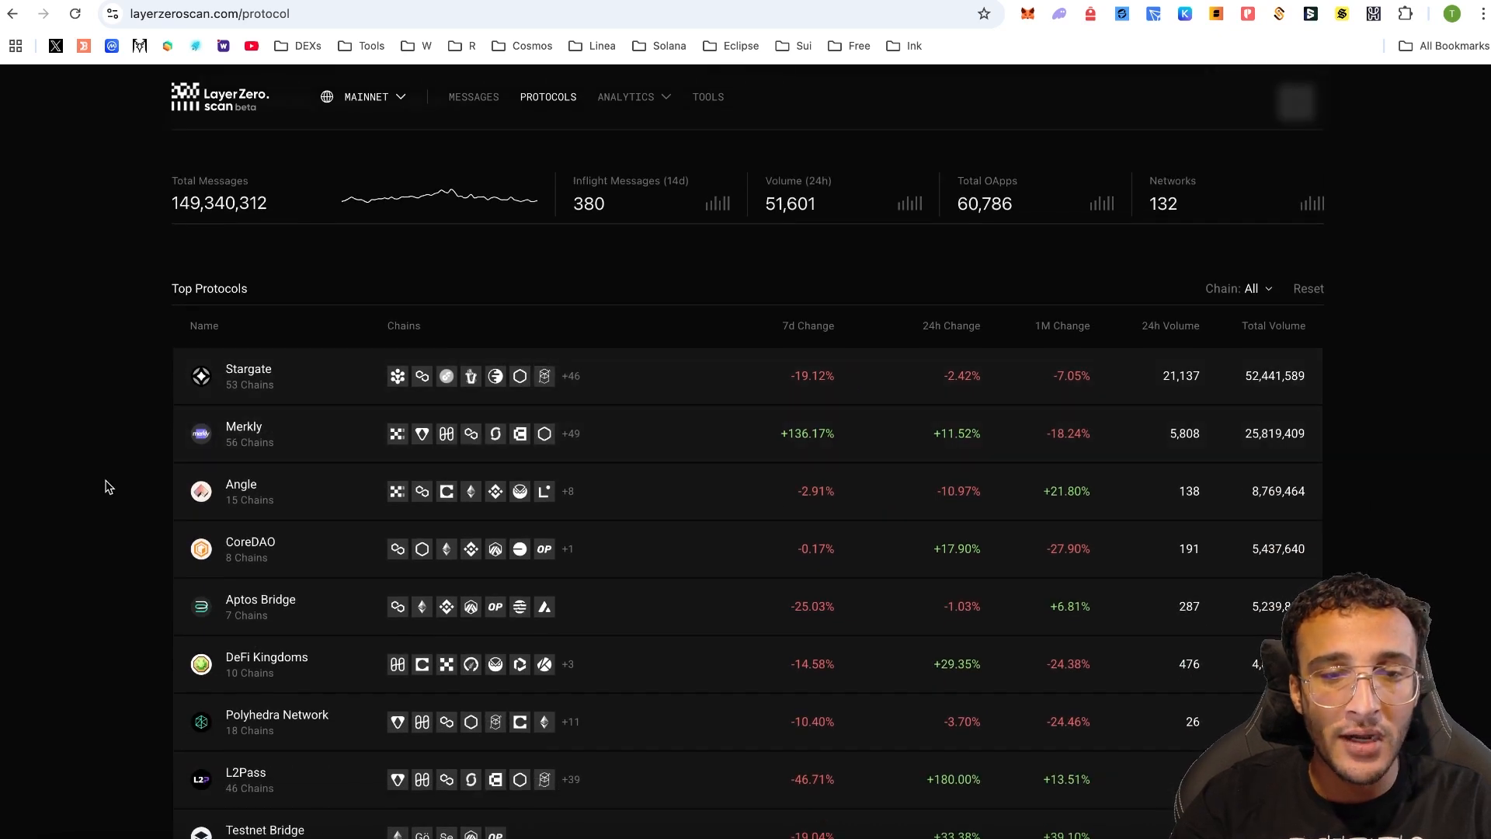
scroll(535, 576, "down", 1)
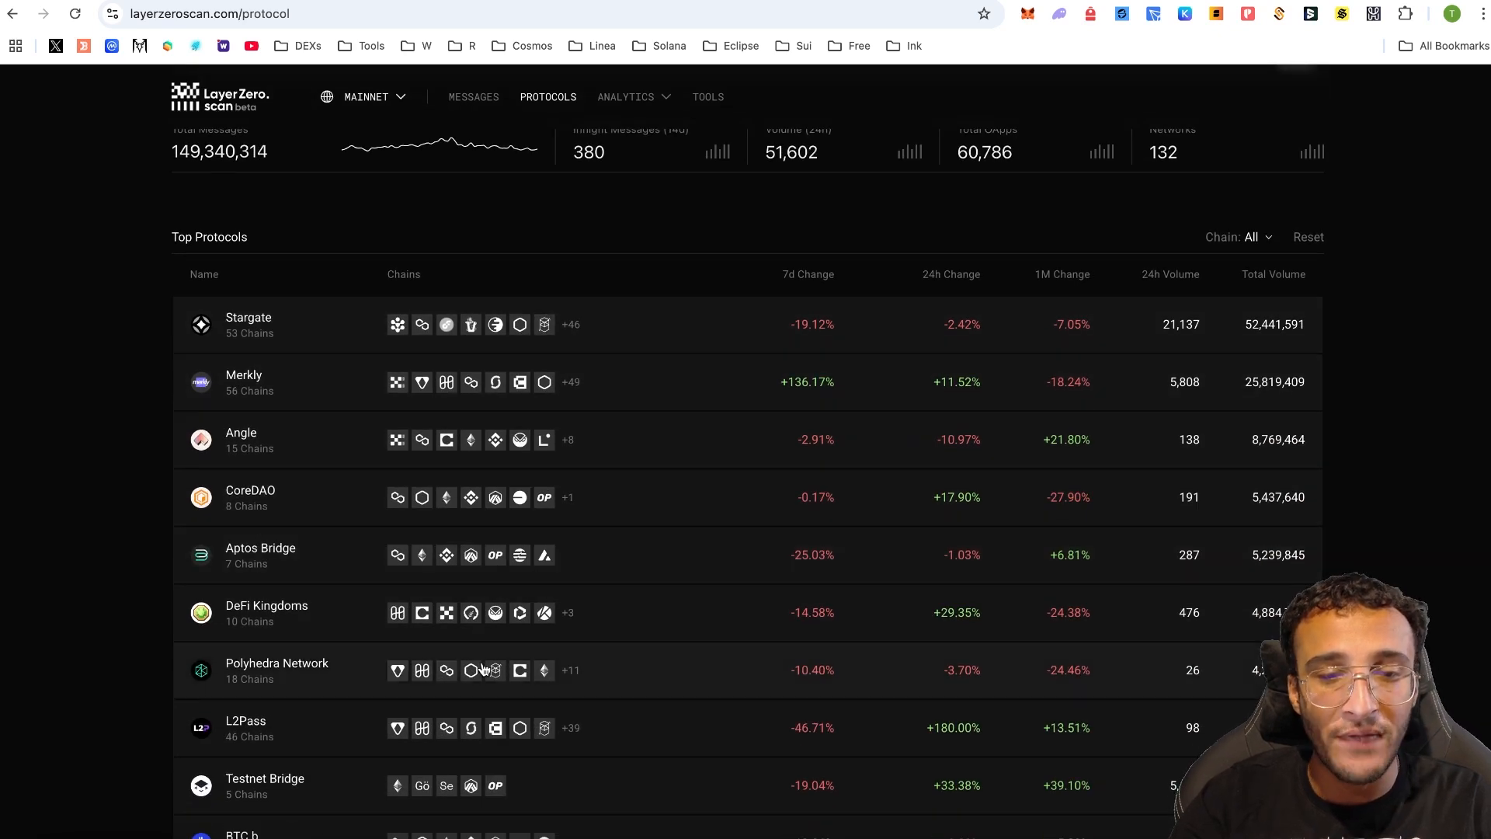
scroll(483, 669, "down", 2)
scroll(470, 630, "up", 4)
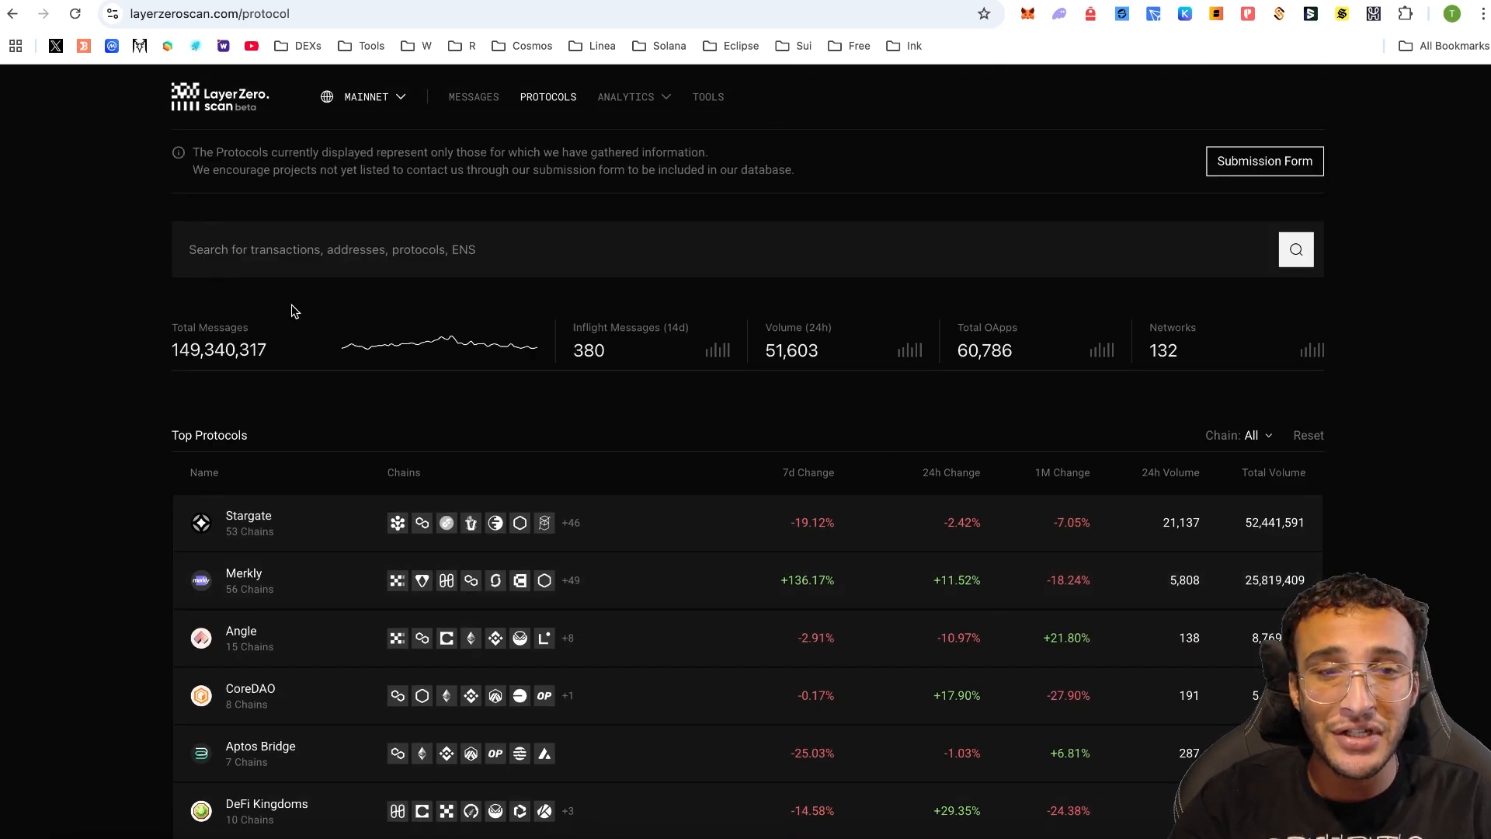
left_click(730, 353)
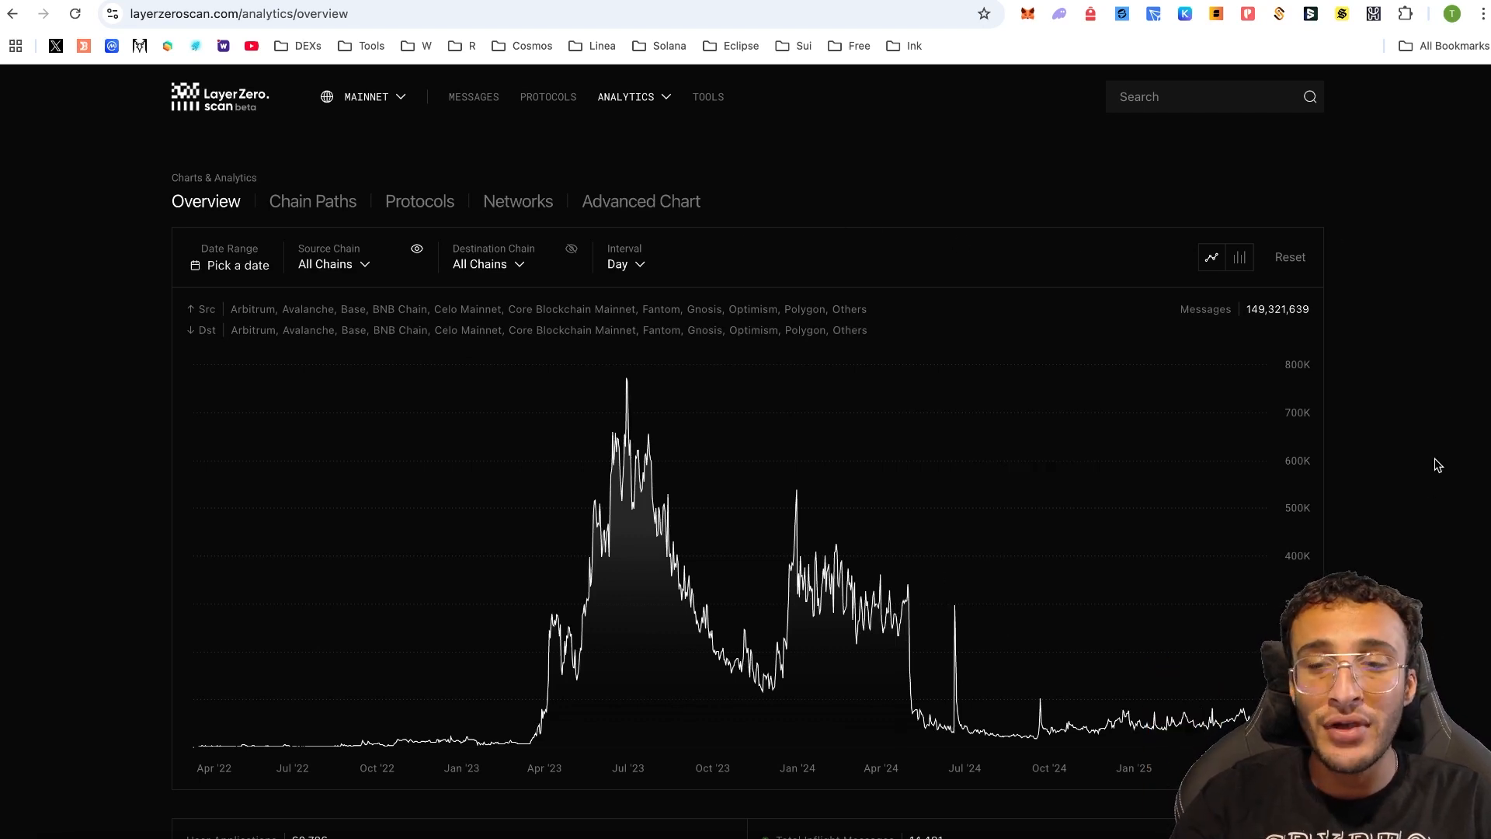
- Inspect the daily cross-chain messages chart since 2022, then go back to the Messages list
scroll(1438, 465, "down", 1)
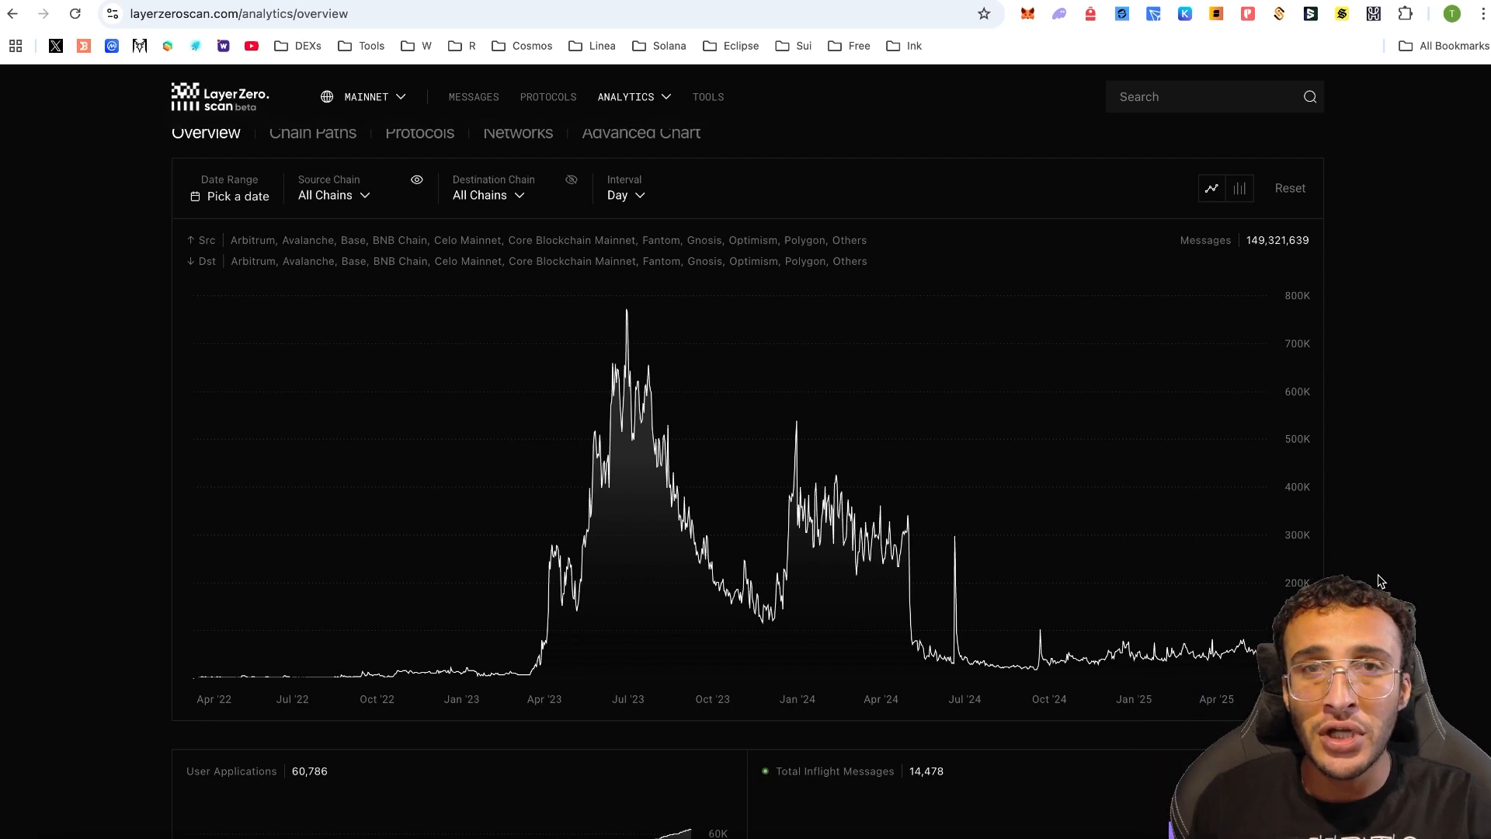
mouse_move(1214, 596)
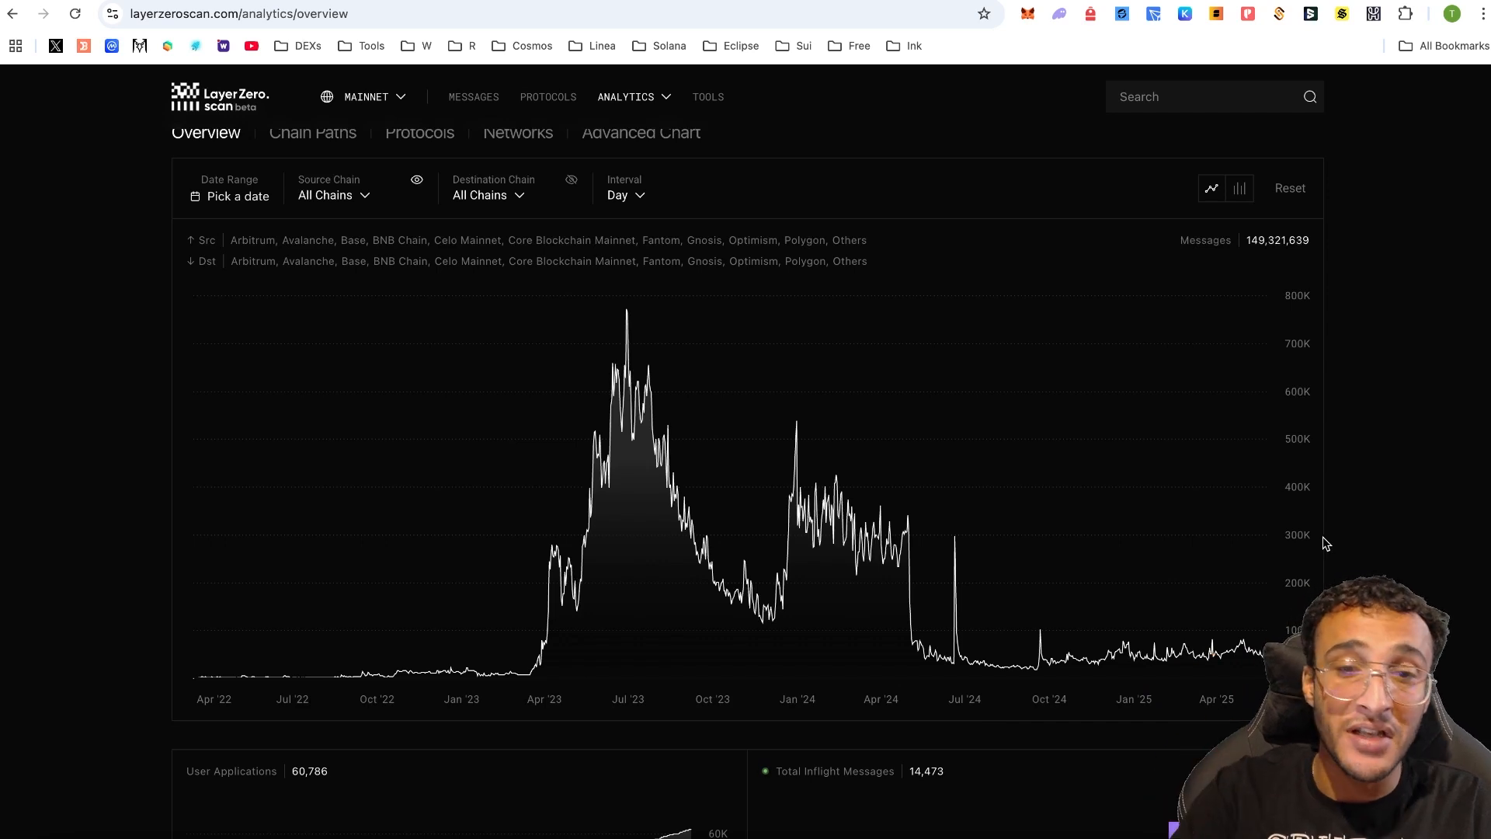
mouse_move(628, 311)
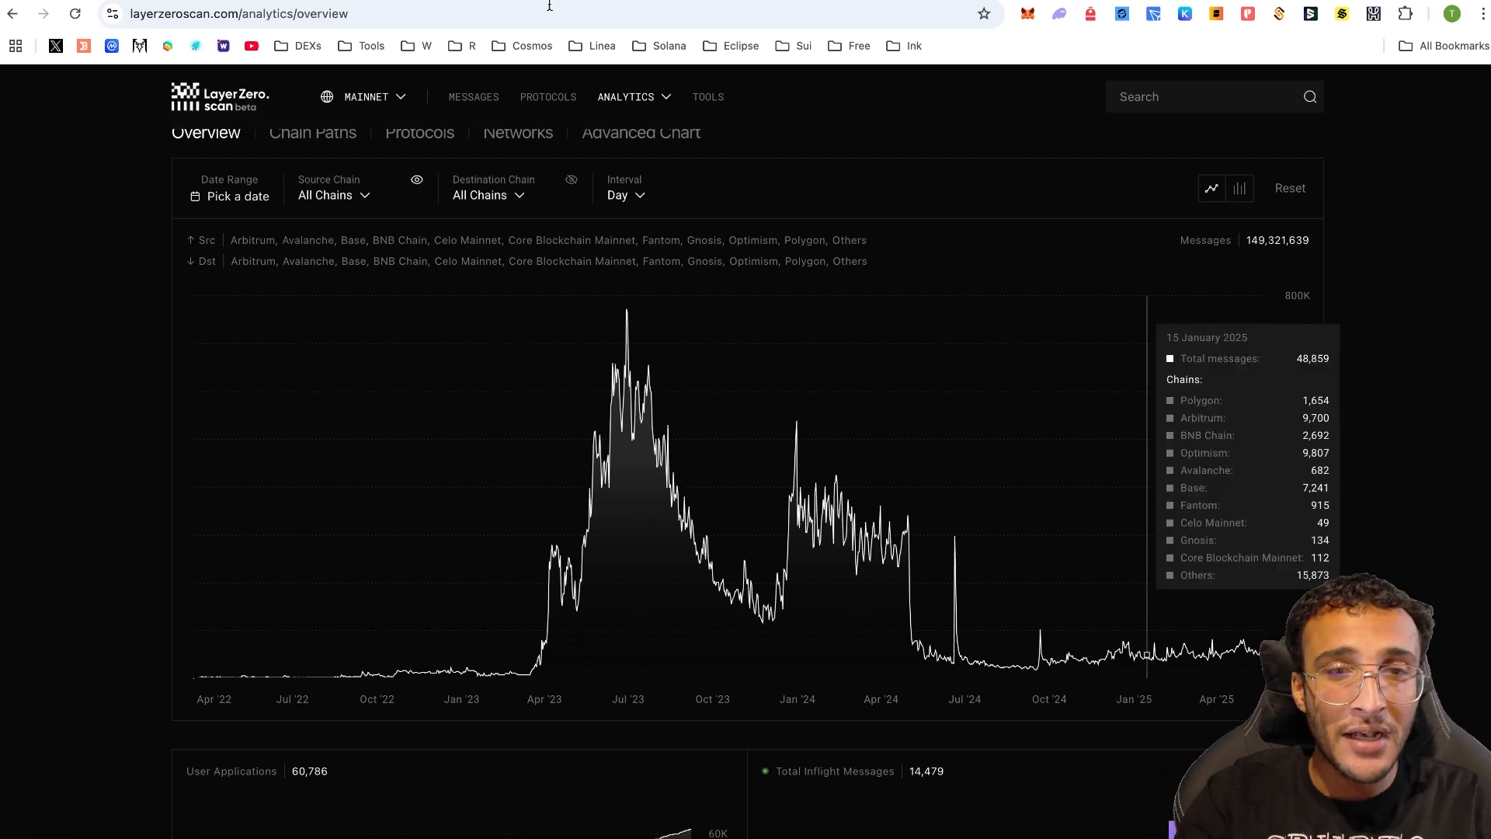
left_click(473, 98)
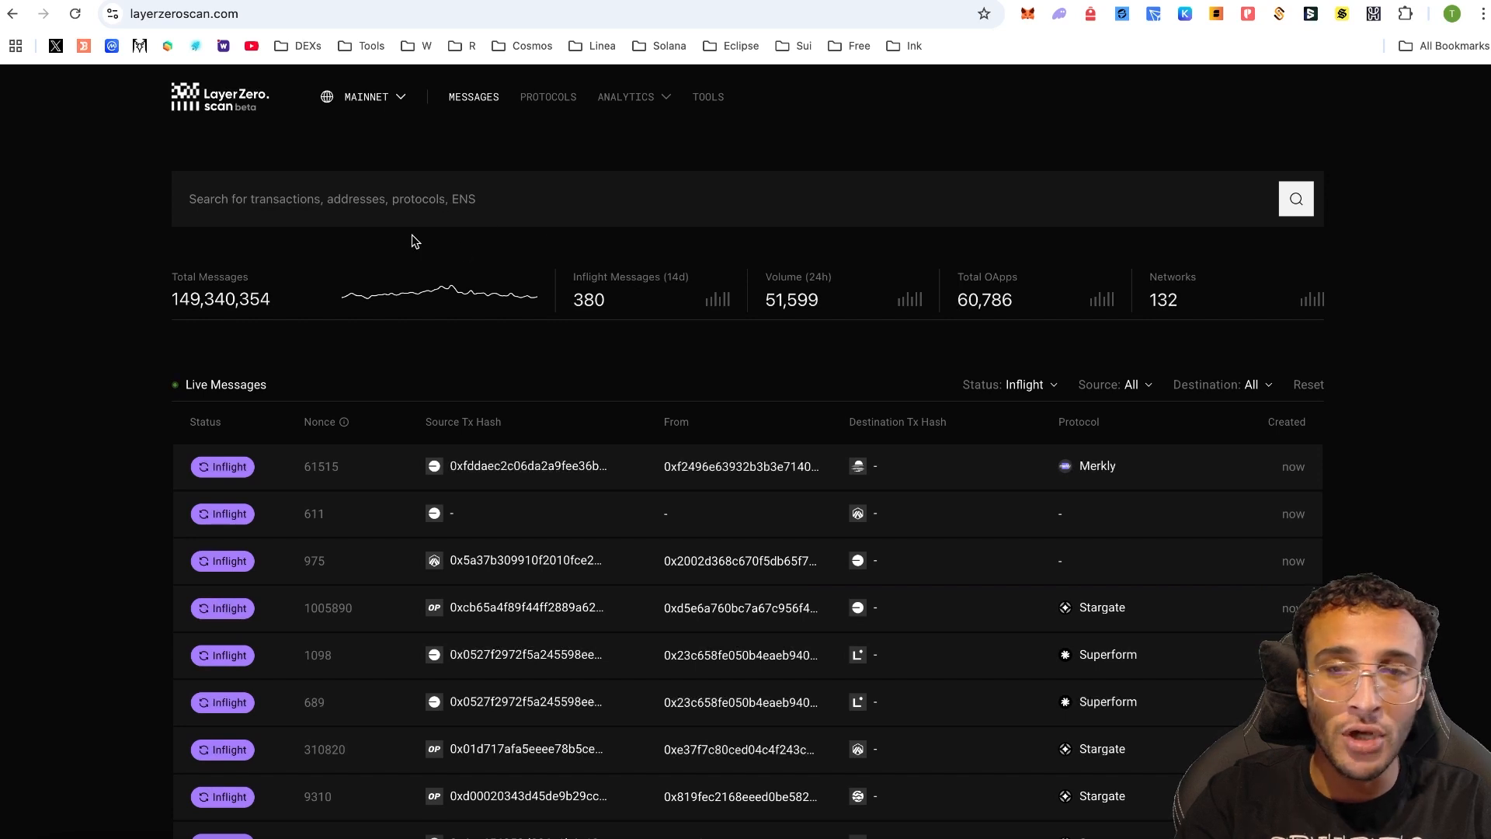
- Copy the wallet address from MetaMask and paste it into LayerZero Scan's search box
left_click(1029, 15)
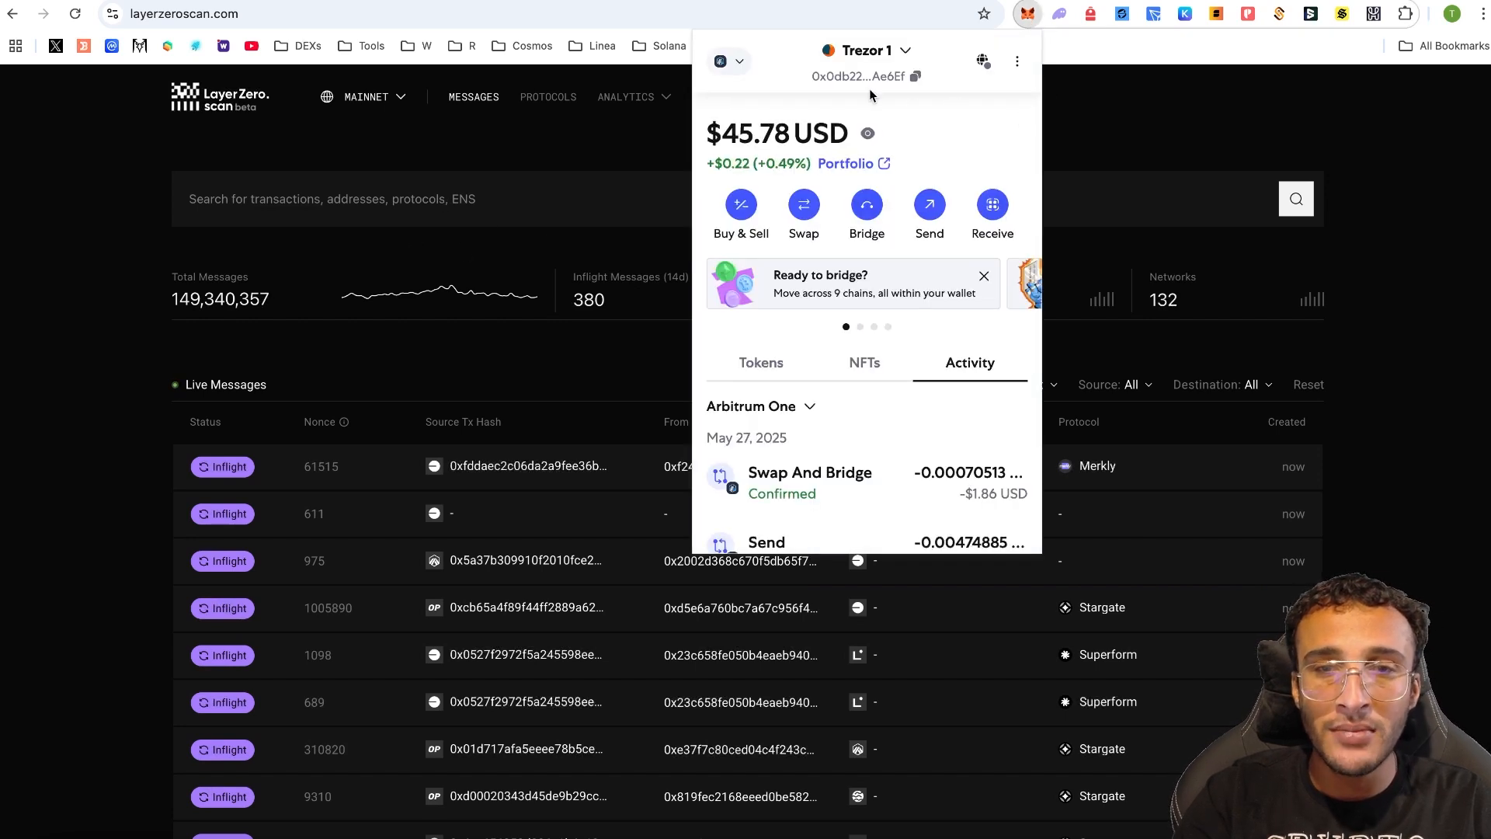
left_click(868, 78)
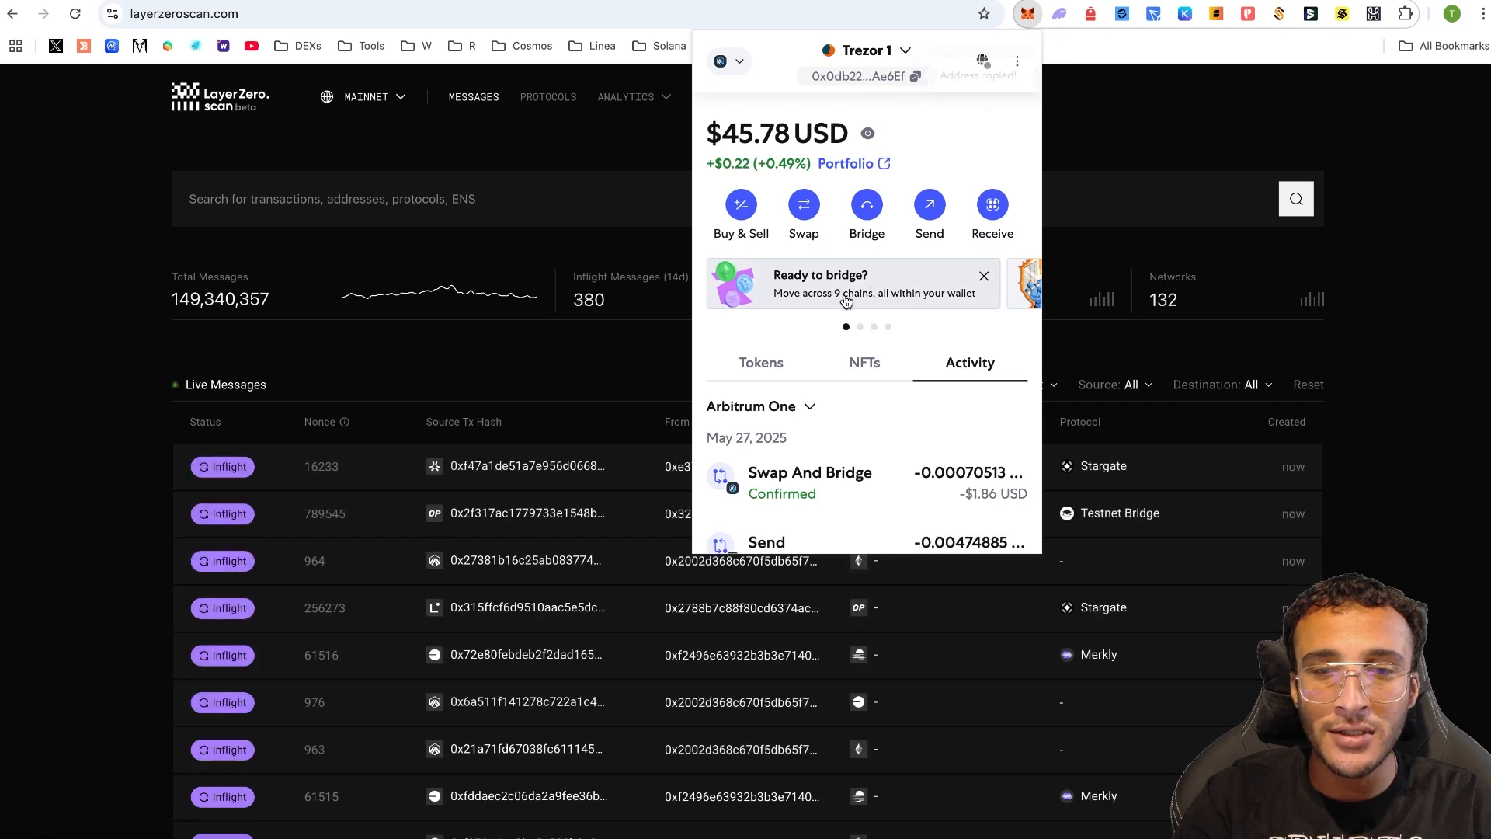
left_click(487, 197)
left_click(487, 196)
type("0x0db228081Fa3Ab56337662dA8b2454eD672Ae6Ef")
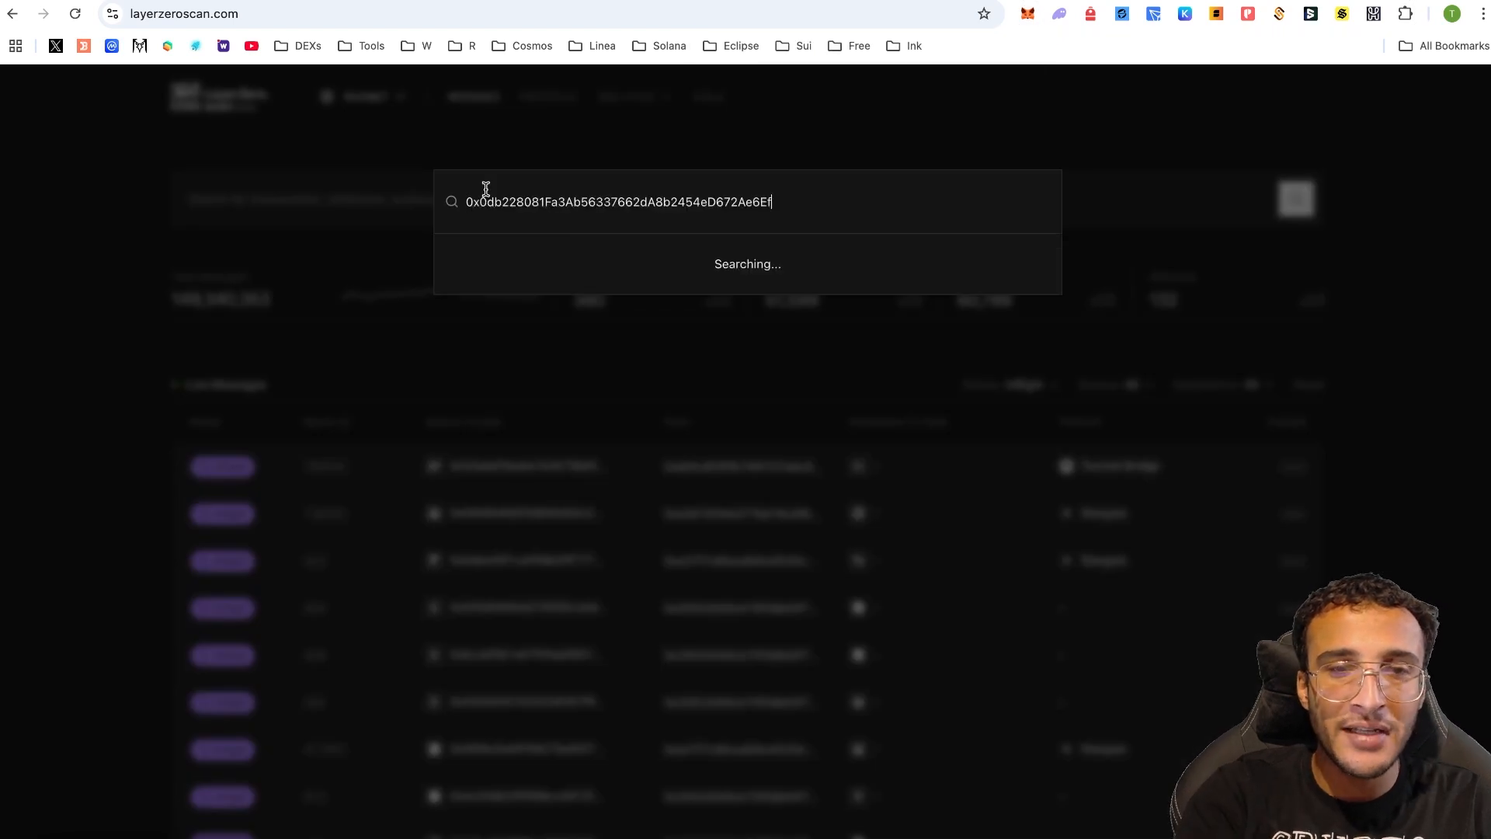
- Open the wallet address's message history and scroll through its recent messages
left_click(721, 277)
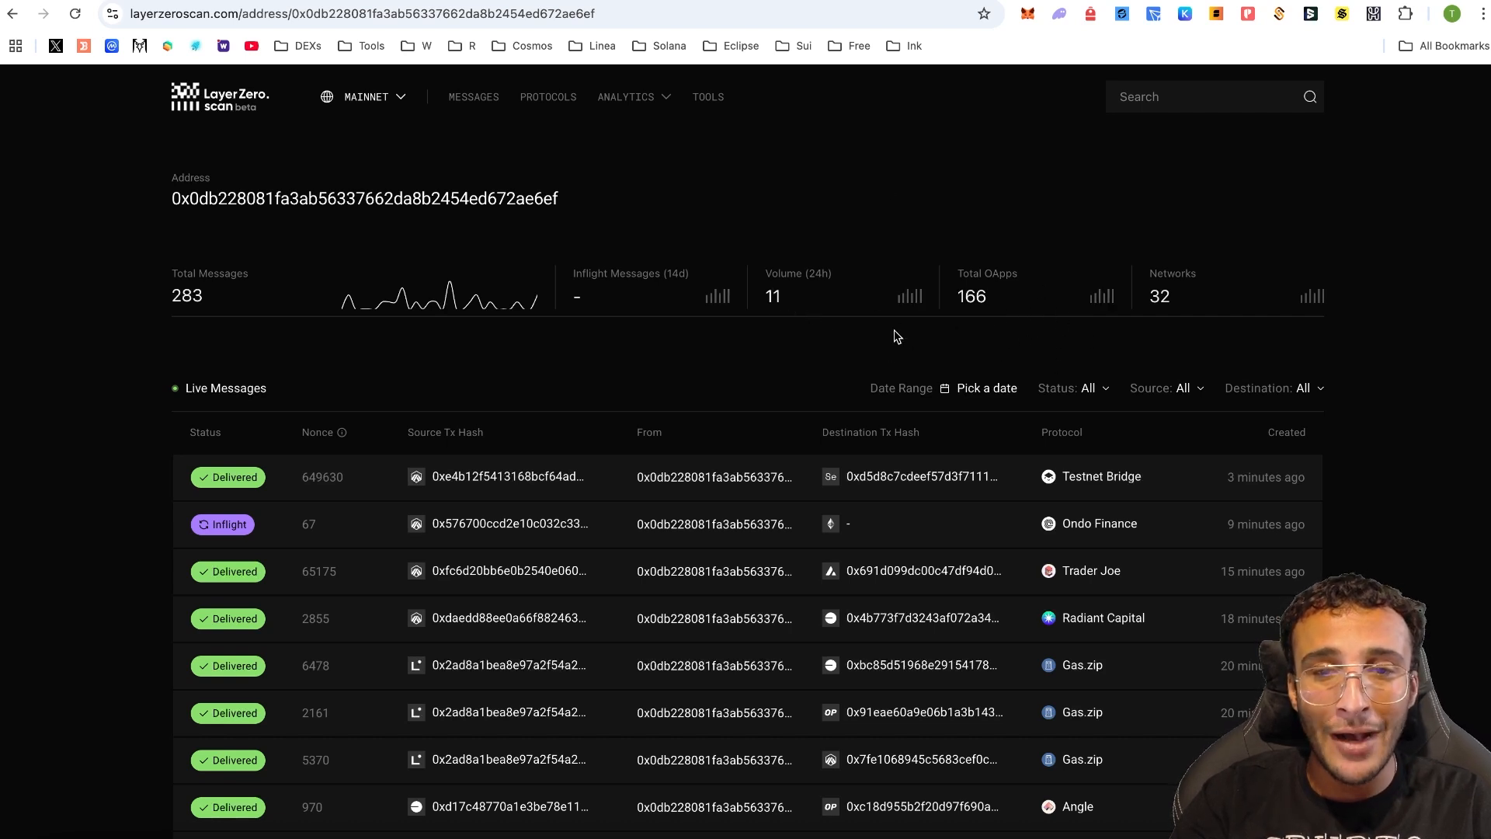
scroll(1425, 285, "down", 3)
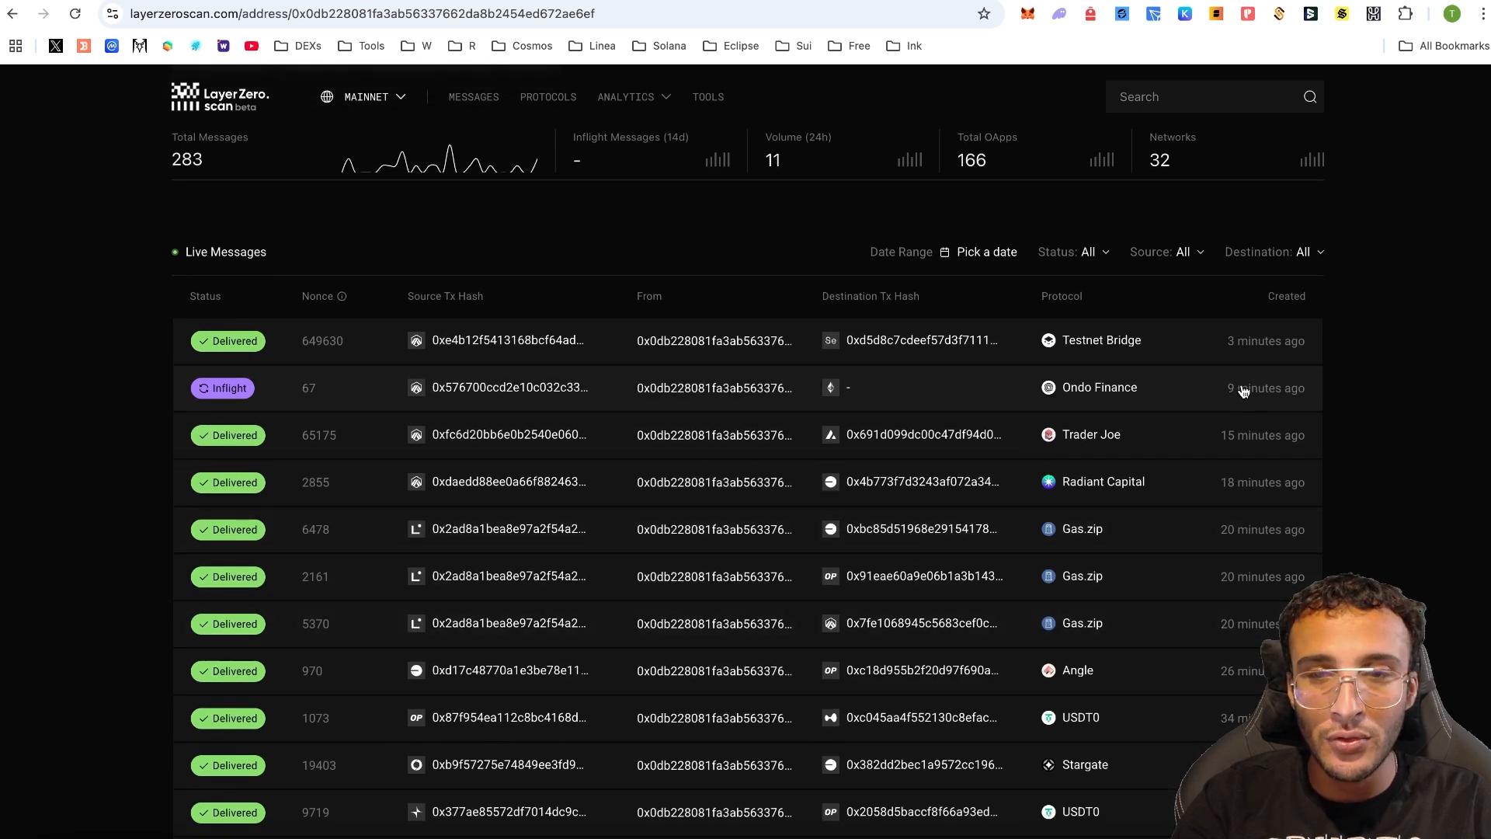
scroll(1442, 389, "down", 3)
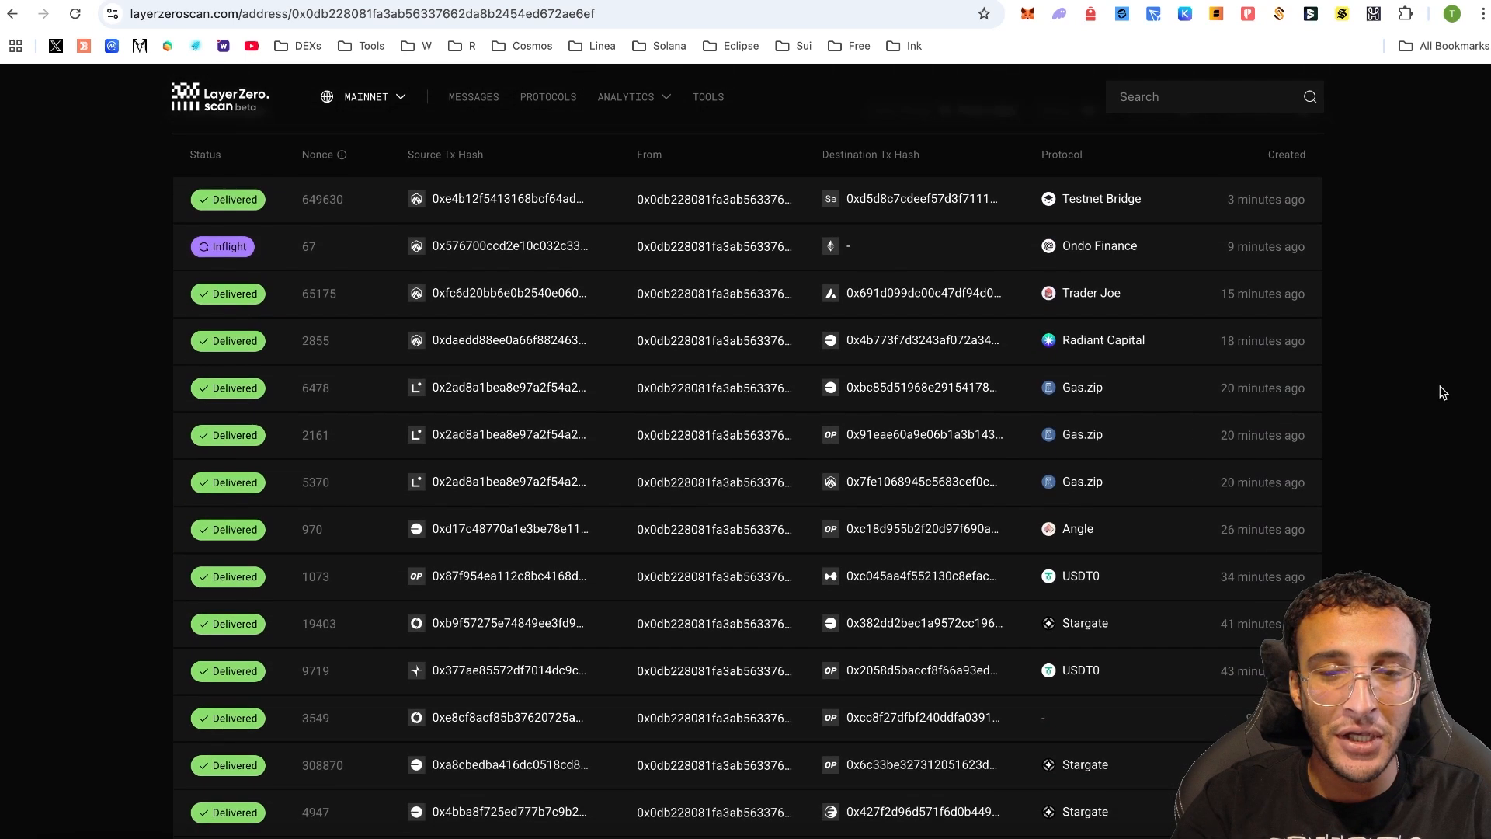
scroll(1441, 309, "down", 2)
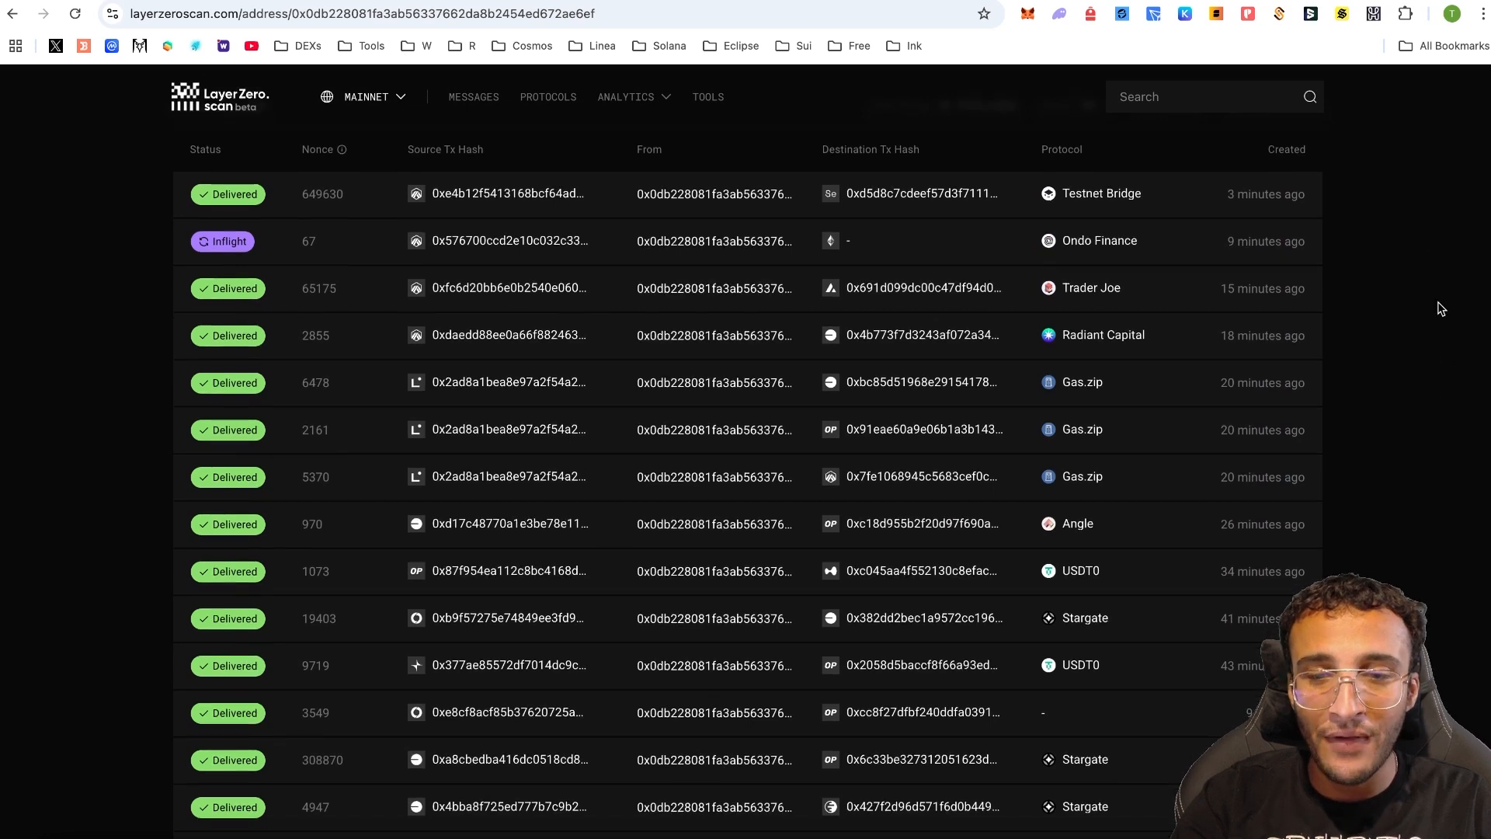
scroll(1440, 307, "down", 3)
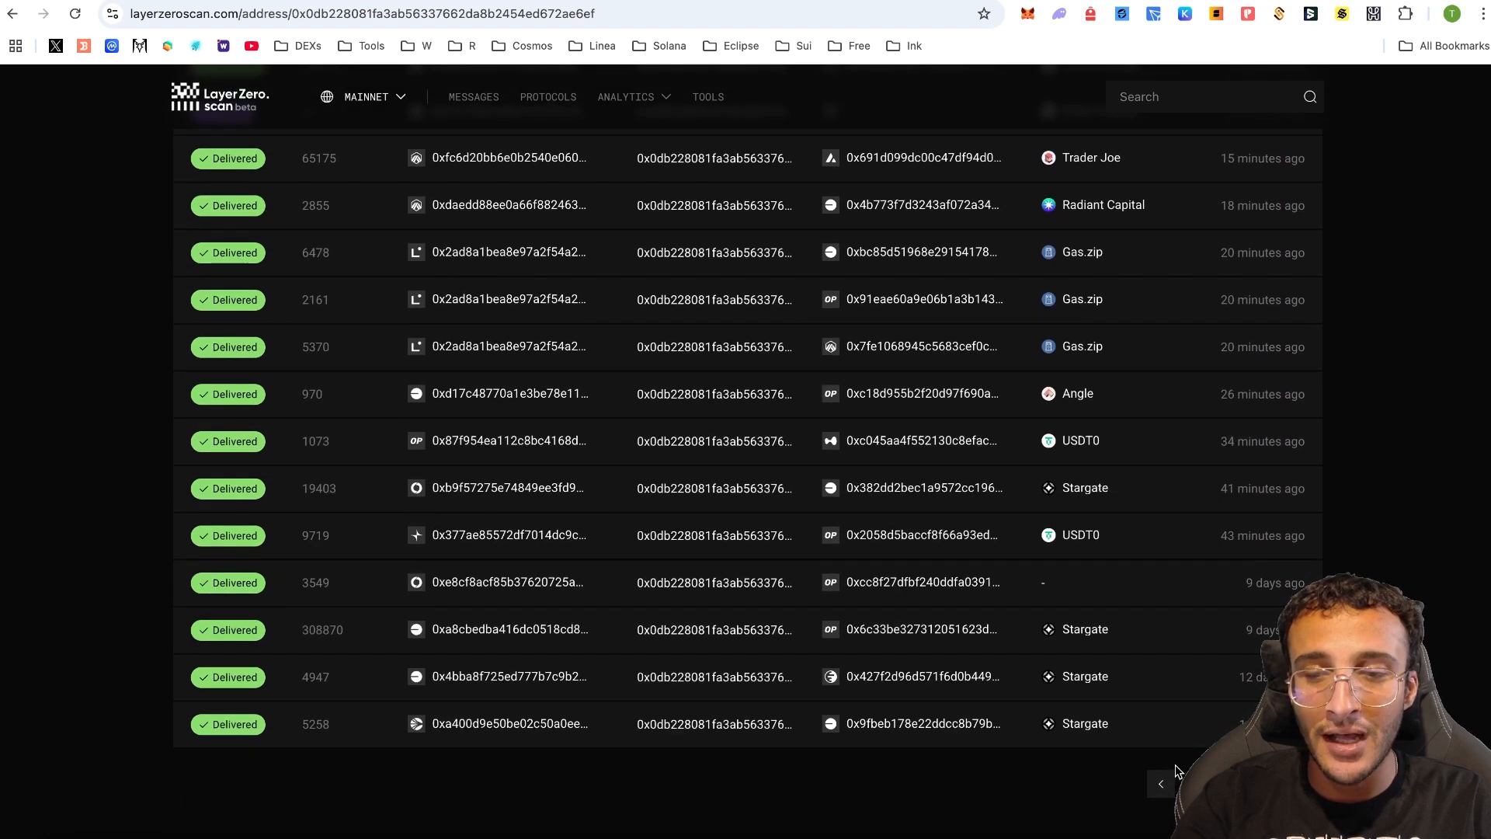
scroll(1376, 528, "up", 4)
scroll(1378, 531, "down", 4)
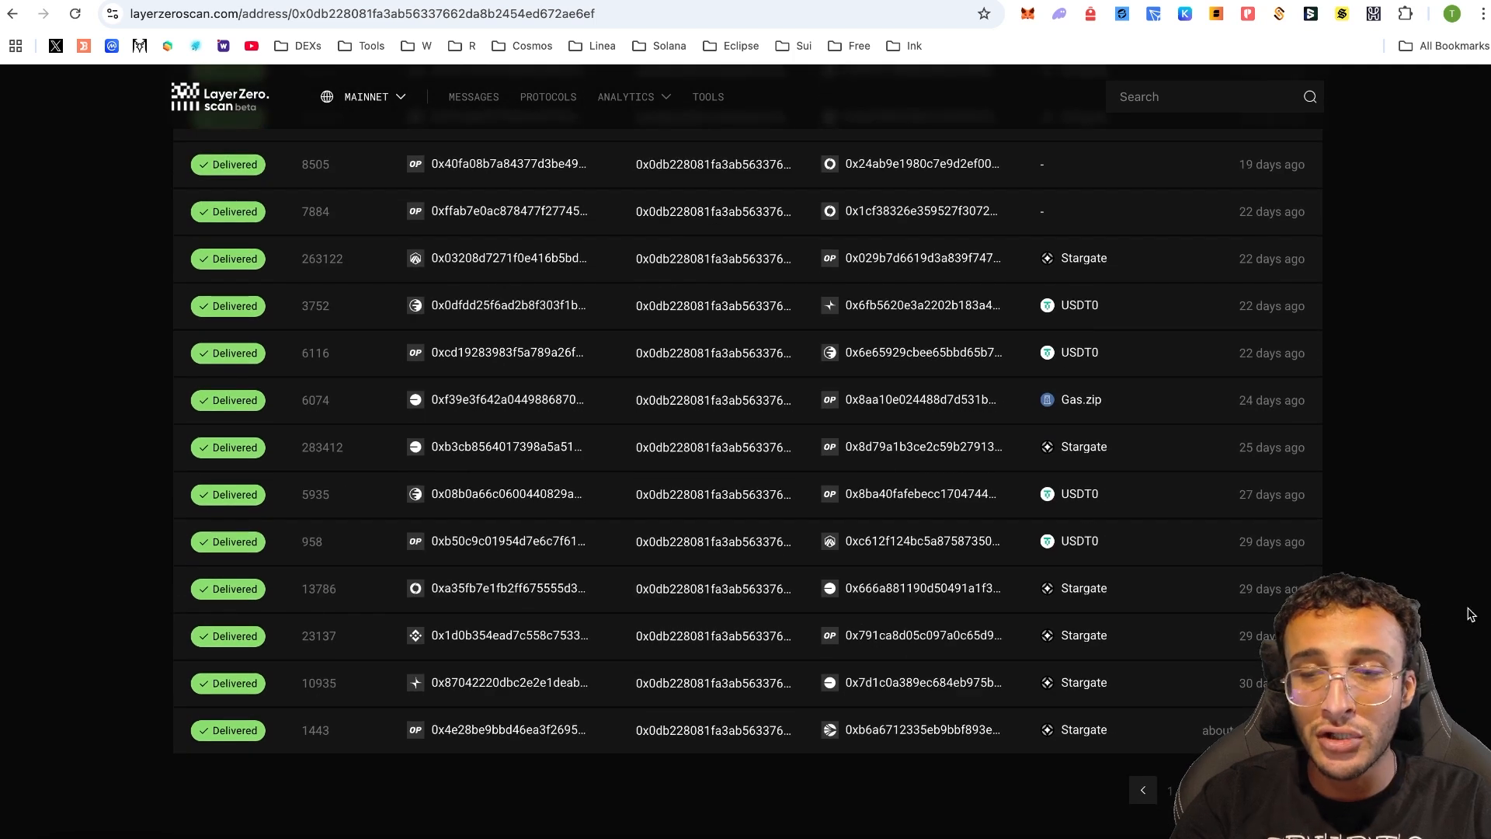
- Page back two pages to the wallet's older, roughly four-month-old transfers
left_click(1309, 790)
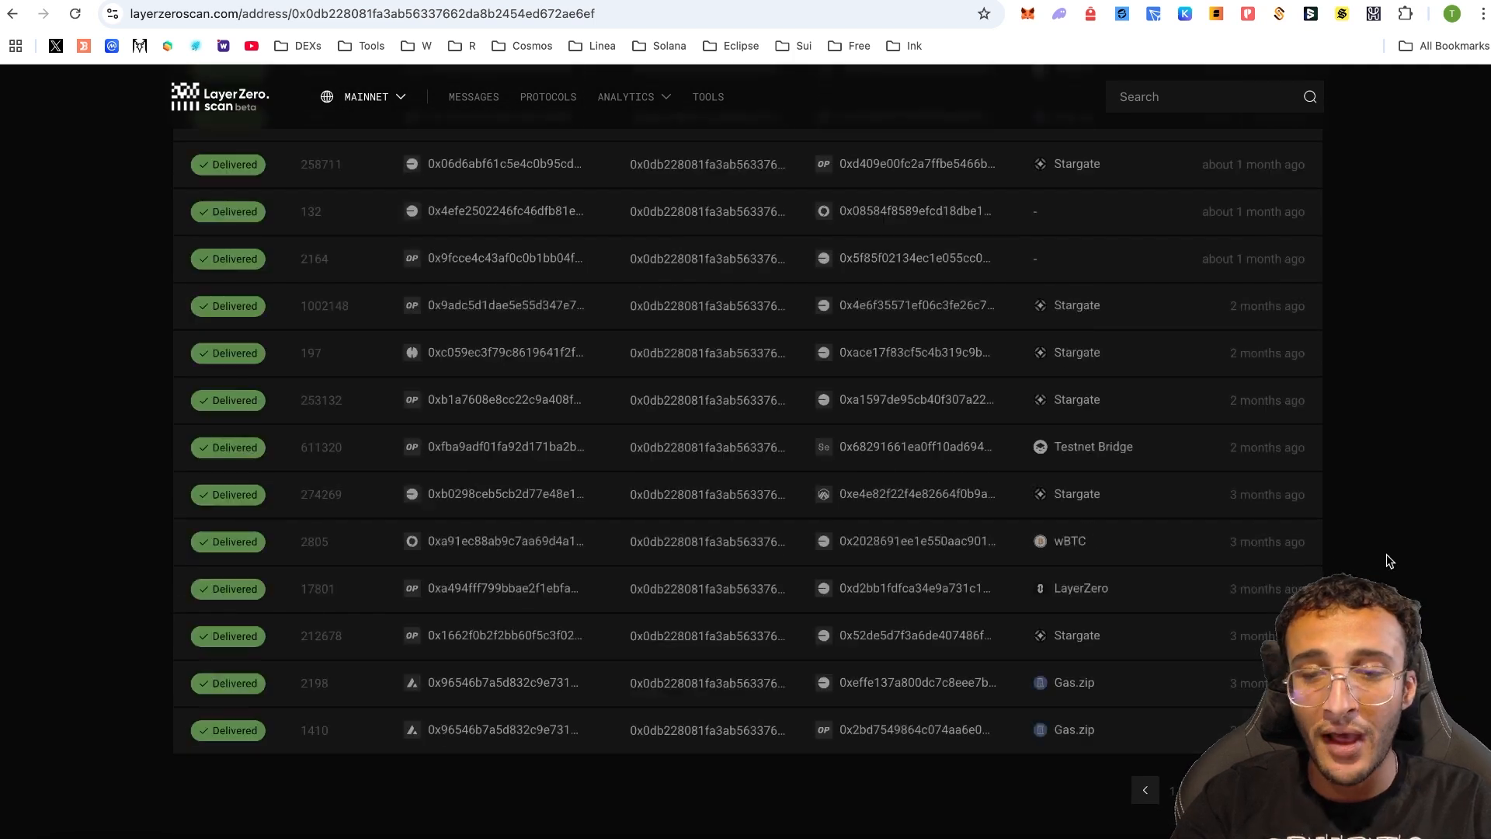
scroll(1385, 528, "up", 2)
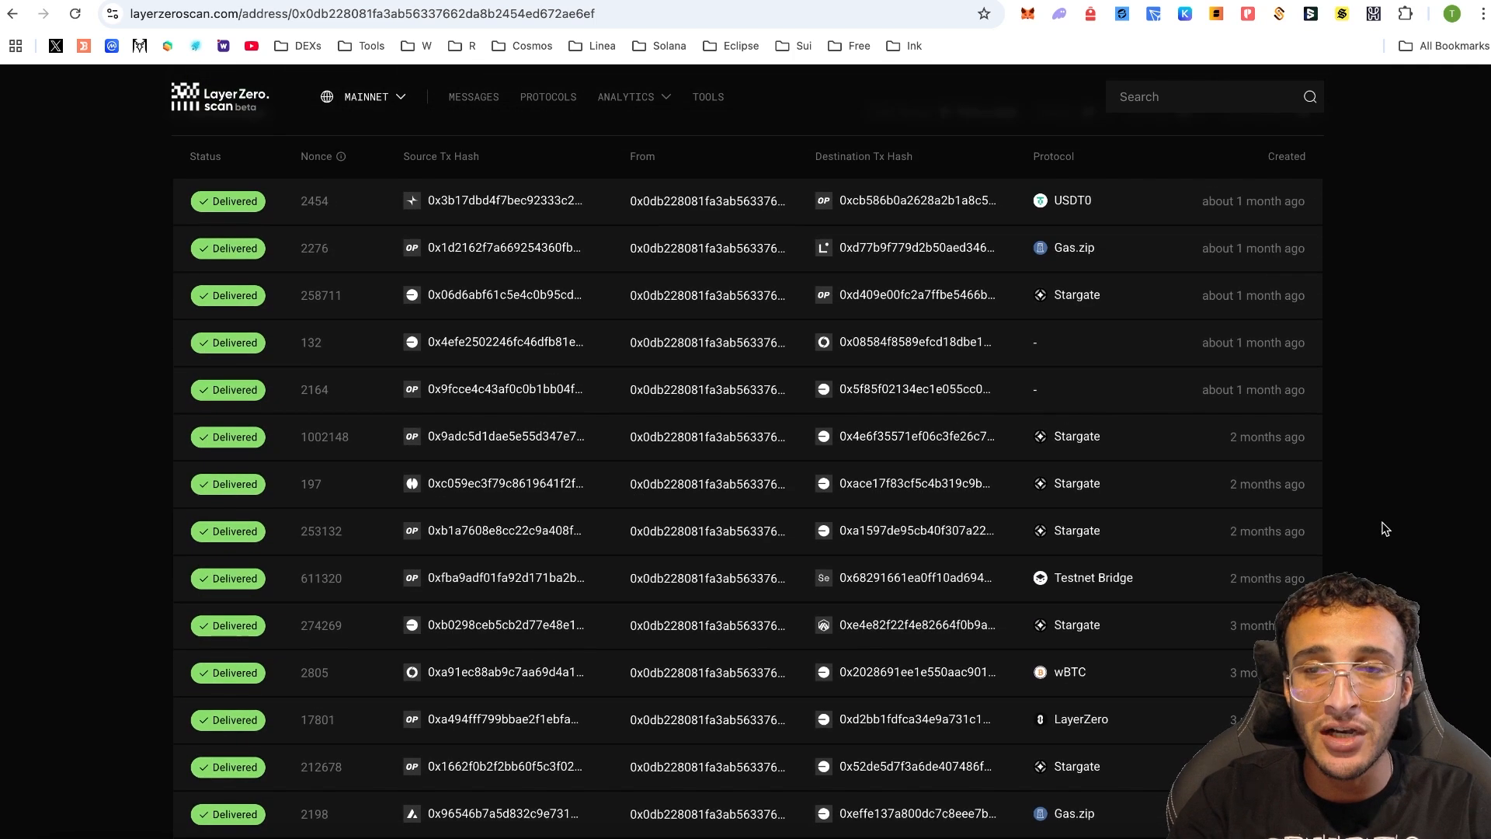
scroll(1386, 529, "down", 3)
left_click(1309, 753)
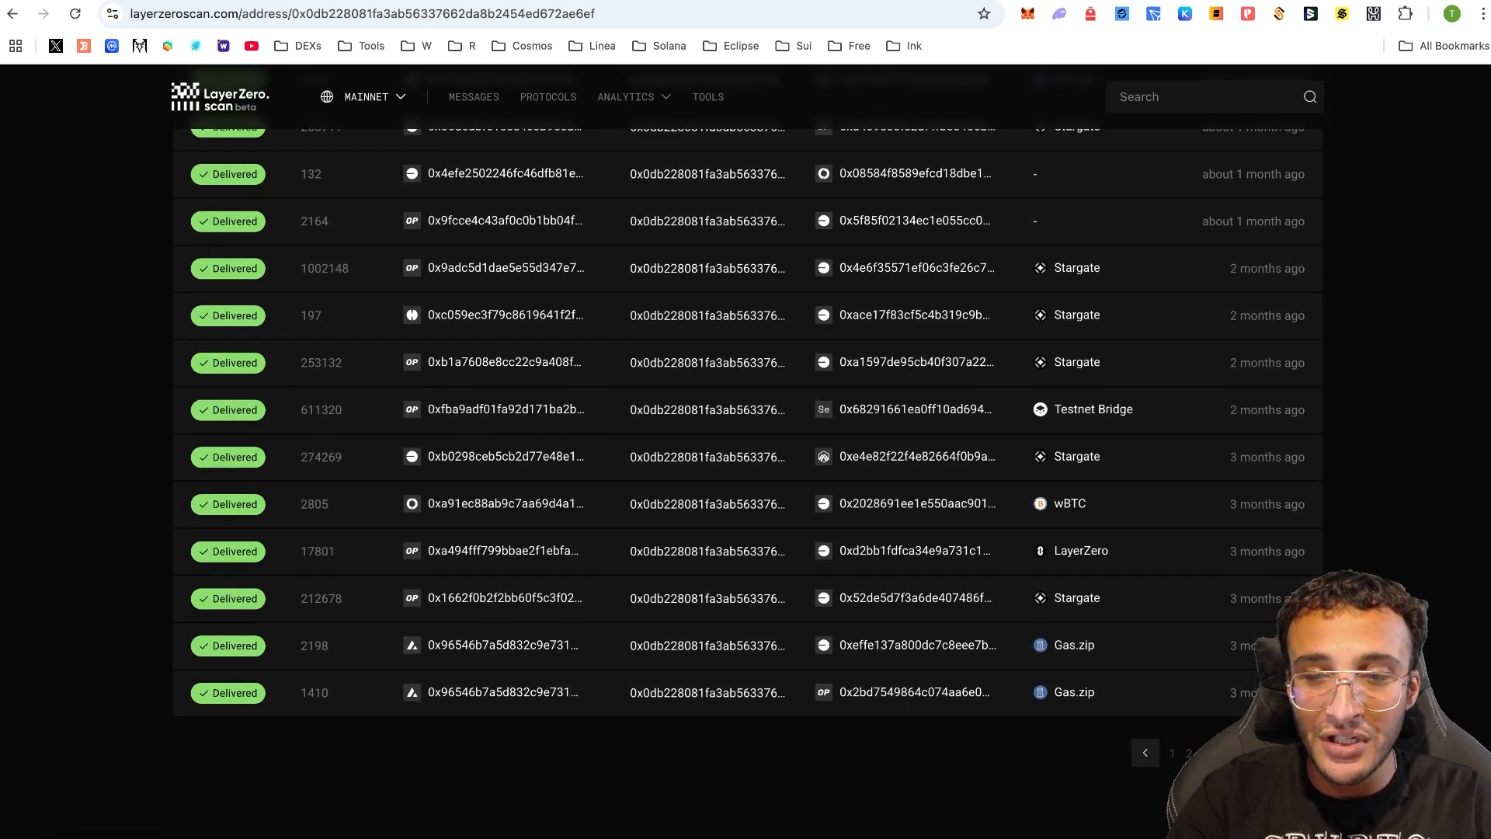
scroll(1476, 498, "up", 7)
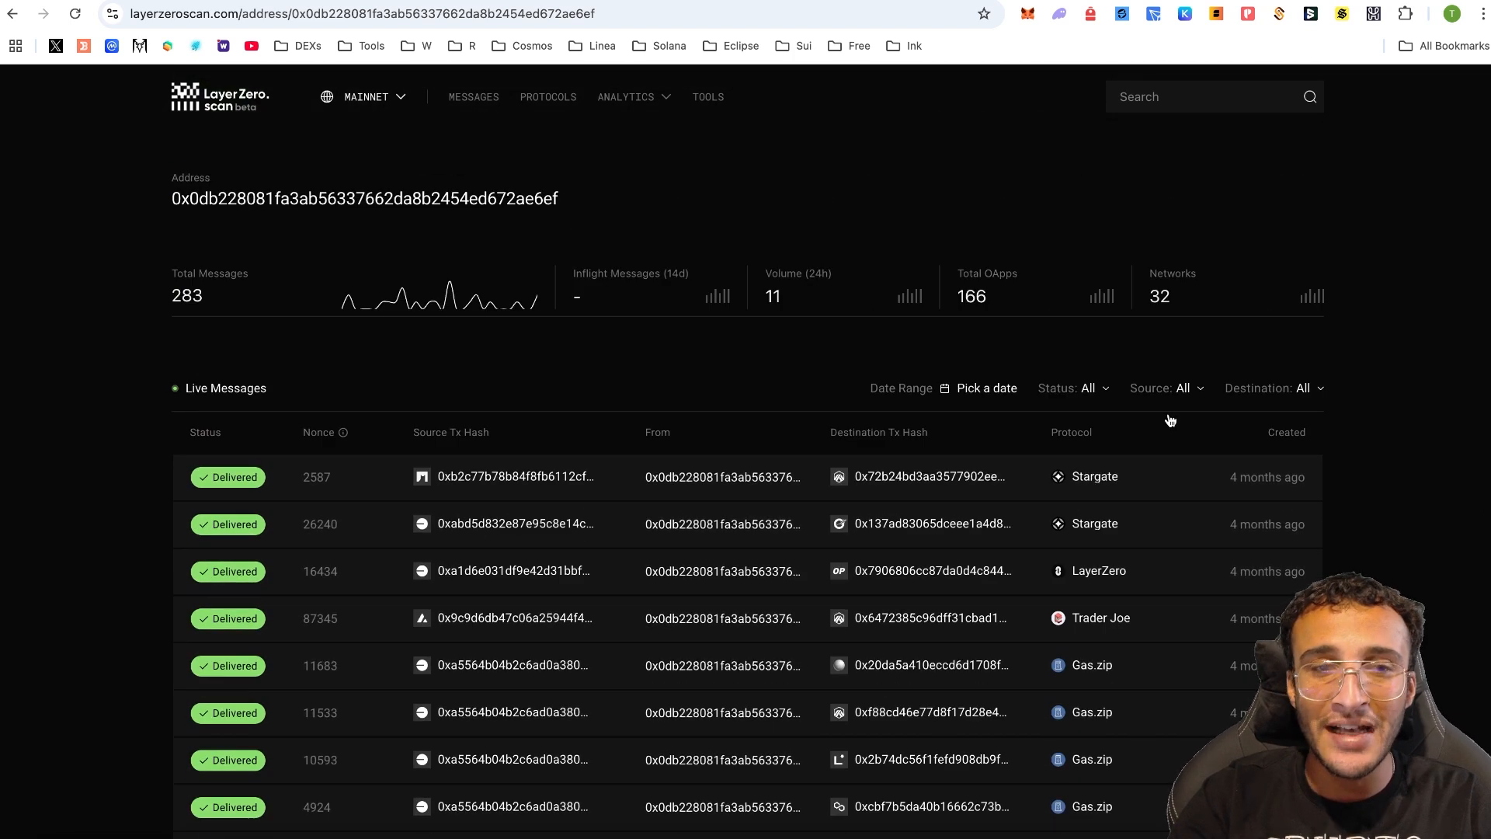